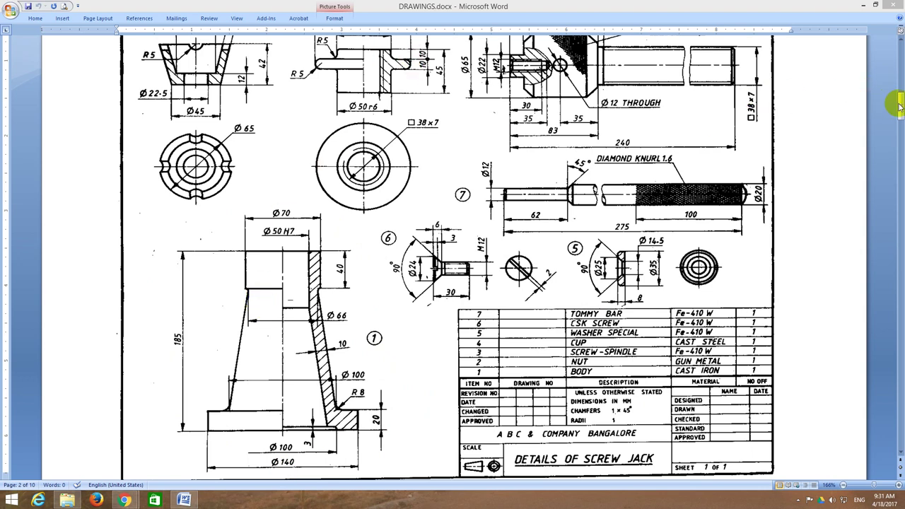
Step: Finish reviewing the screw jack drawing in Word and bring up Solid Edge V19's start screen
{"action": "scroll", "coordinate": [899, 105], "scroll_direction": "up", "scroll_amount": 3}
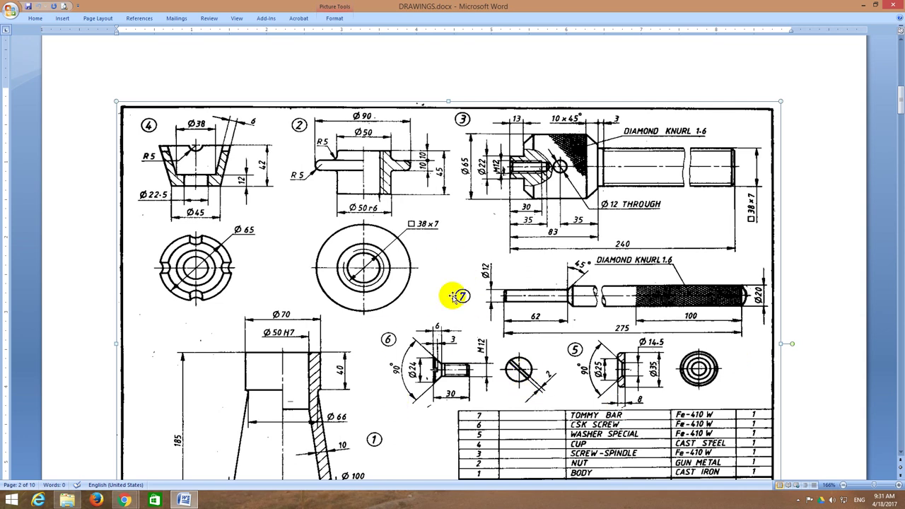
{"action": "left_click", "coordinate": [704, 296]}
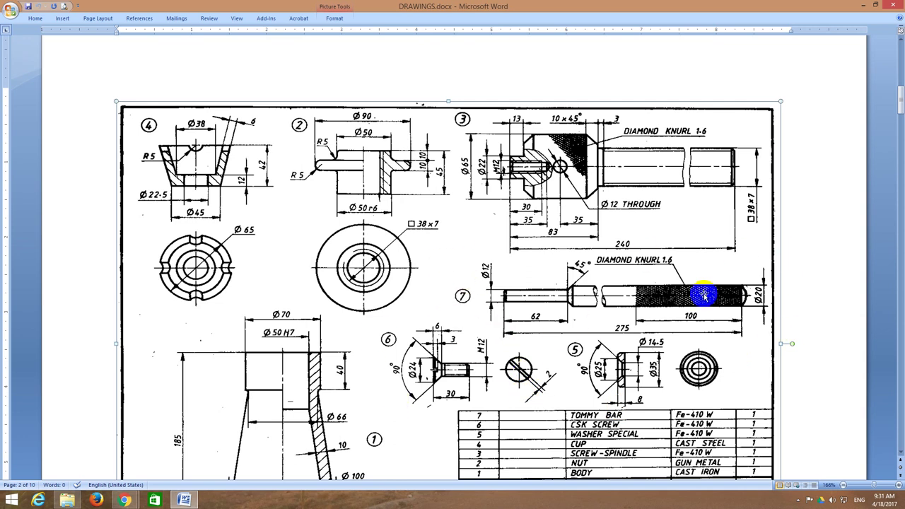
{"action": "left_click", "coordinate": [817, 269]}
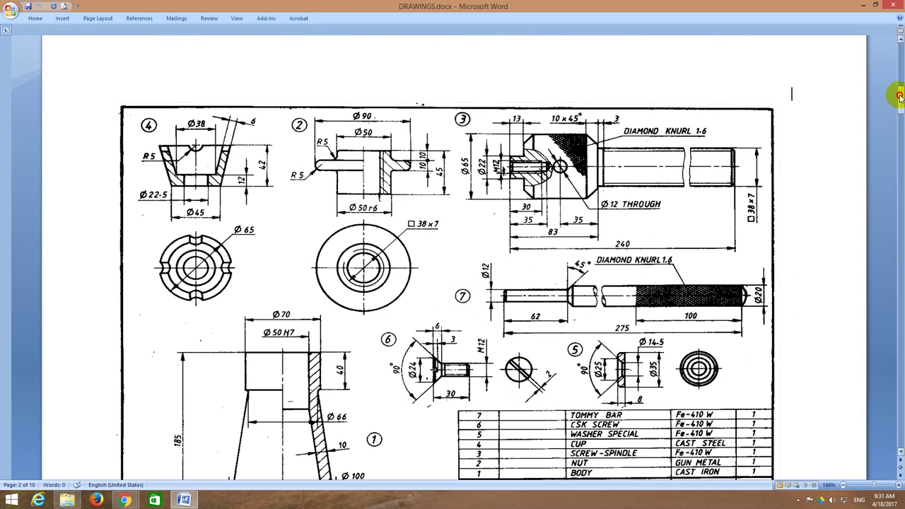
{"action": "left_click_drag", "start_coordinate": [899, 95], "coordinate": [901, 105]}
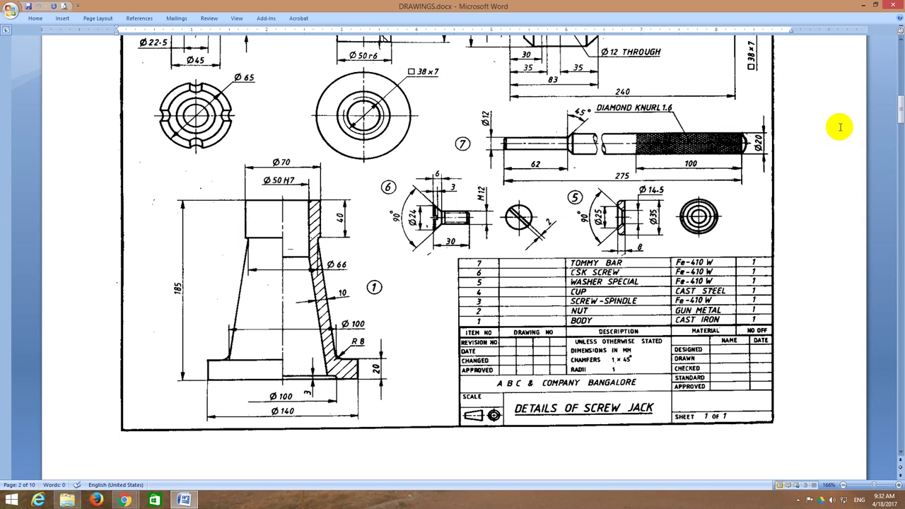
{"action": "left_click_drag", "start_coordinate": [900, 107], "coordinate": [901, 105]}
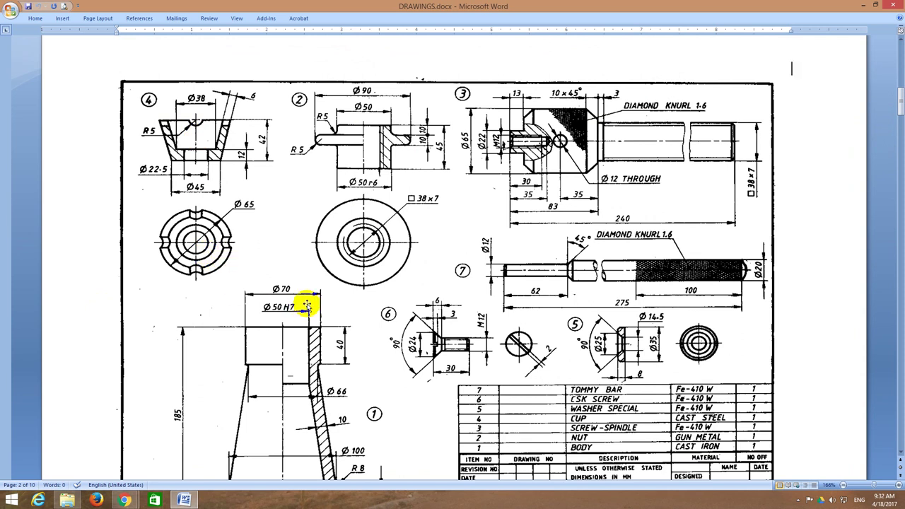
{"action": "left_click_drag", "start_coordinate": [900, 99], "coordinate": [902, 121]}
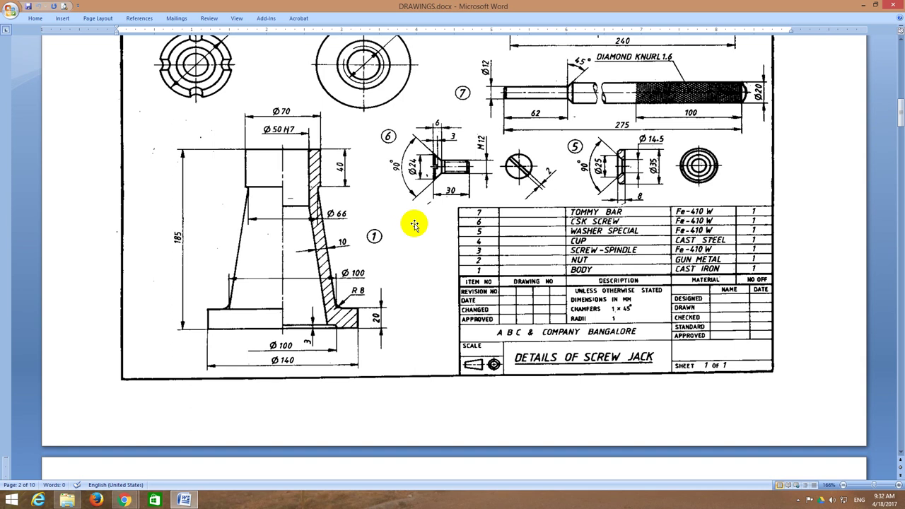
{"action": "scroll", "coordinate": [417, 225], "scroll_direction": "up", "scroll_amount": 3}
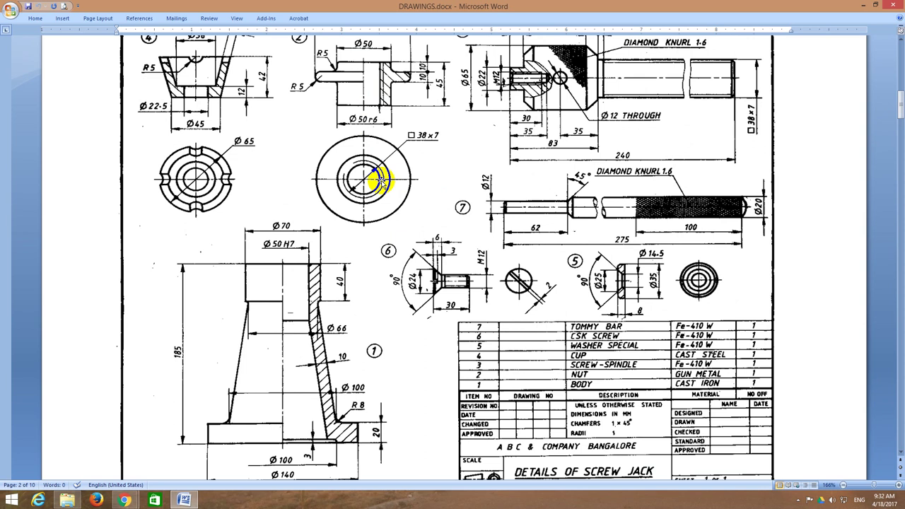
{"action": "scroll", "coordinate": [380, 181], "scroll_direction": "down", "scroll_amount": 2}
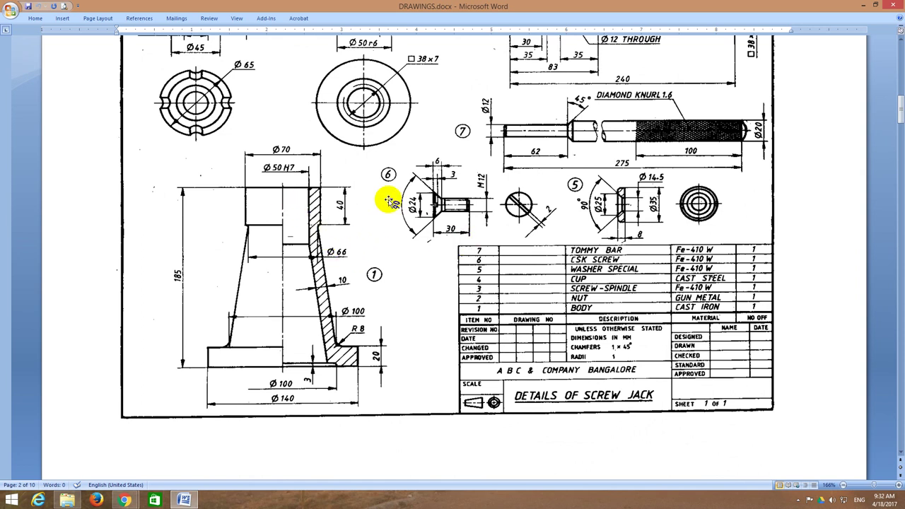
{"action": "scroll", "coordinate": [299, 125], "scroll_direction": "up", "scroll_amount": 3}
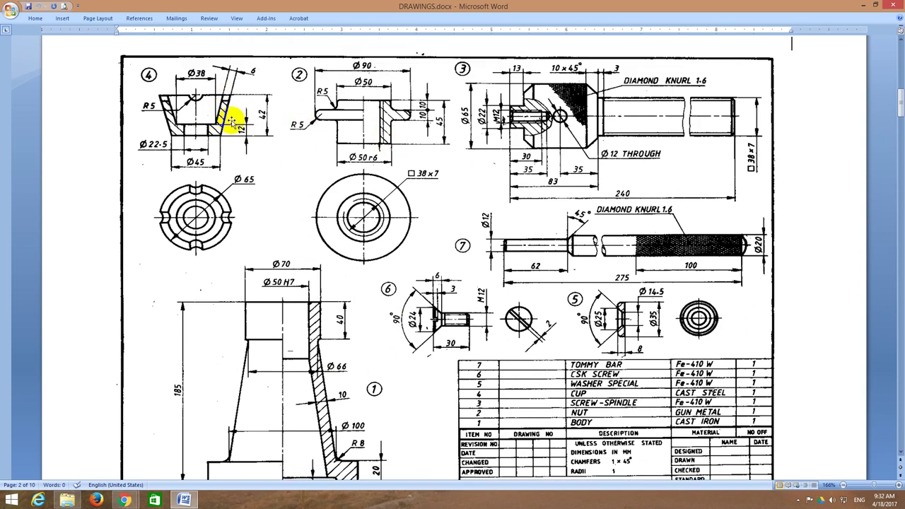
{"action": "scroll", "coordinate": [243, 116], "scroll_direction": "down", "scroll_amount": 2}
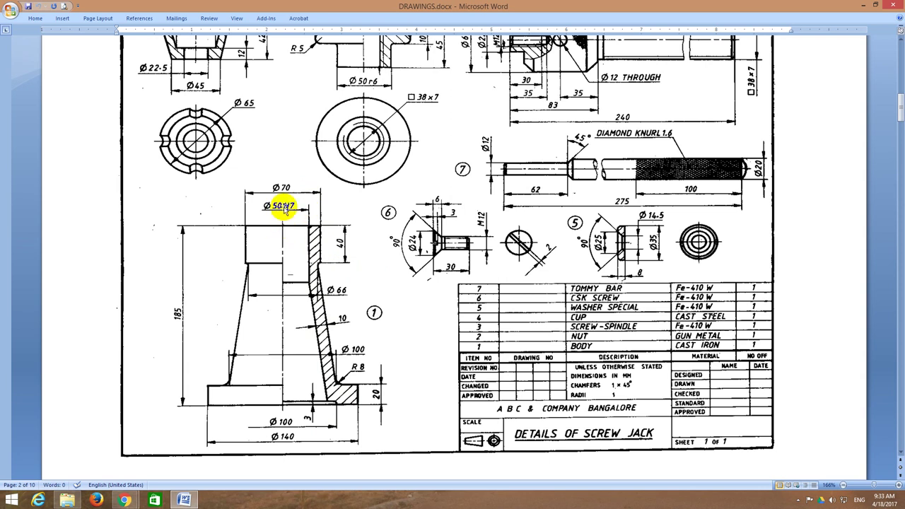
{"action": "mouse_move", "coordinate": [309, 226]}
{"action": "left_mouse_down"}
{"action": "mouse_move", "coordinate": [298, 225]}
{"action": "mouse_move", "coordinate": [319, 225]}
{"action": "left_mouse_up"}
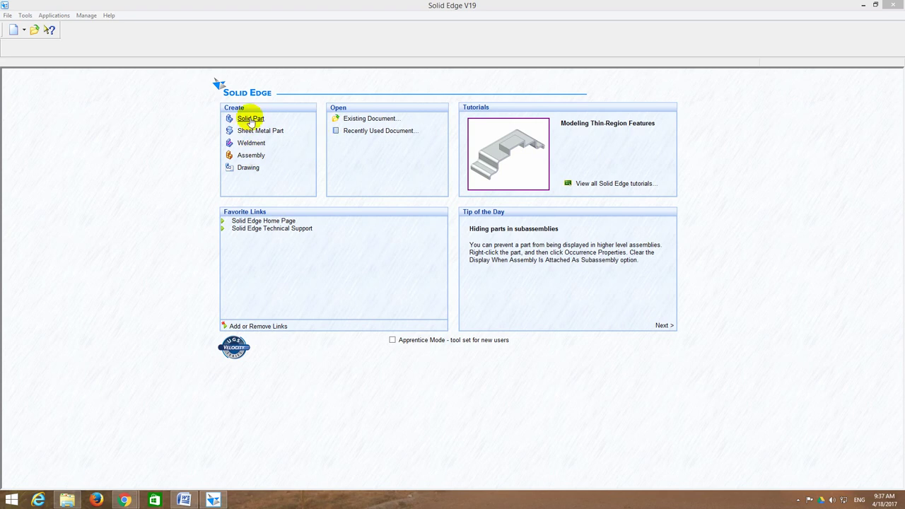
Step: Create a new solid part, fit its reference planes in view, and start a sketch
{"action": "left_click", "coordinate": [250, 119]}
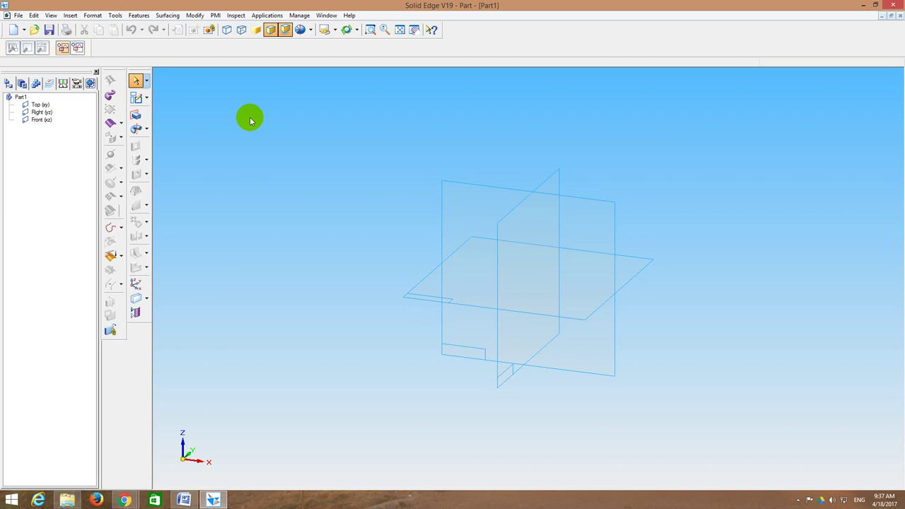
{"action": "left_click", "coordinate": [399, 32]}
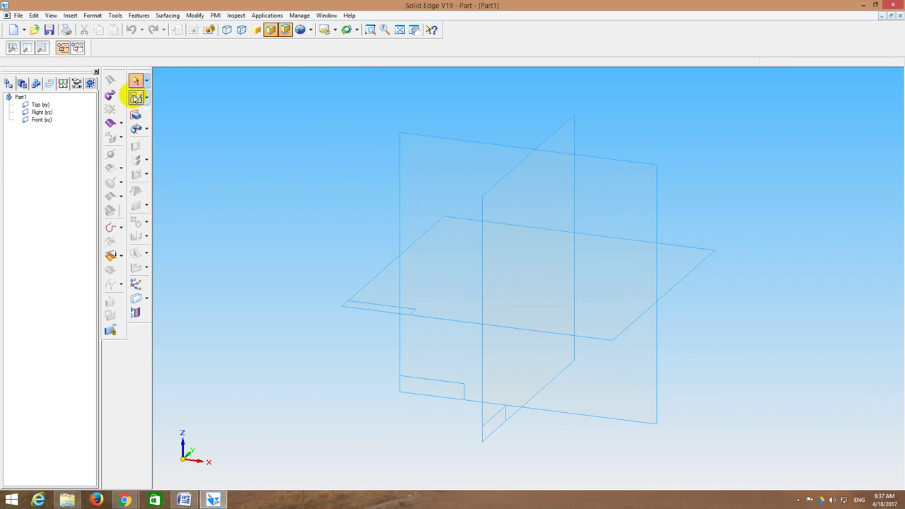
{"action": "left_click", "coordinate": [136, 97]}
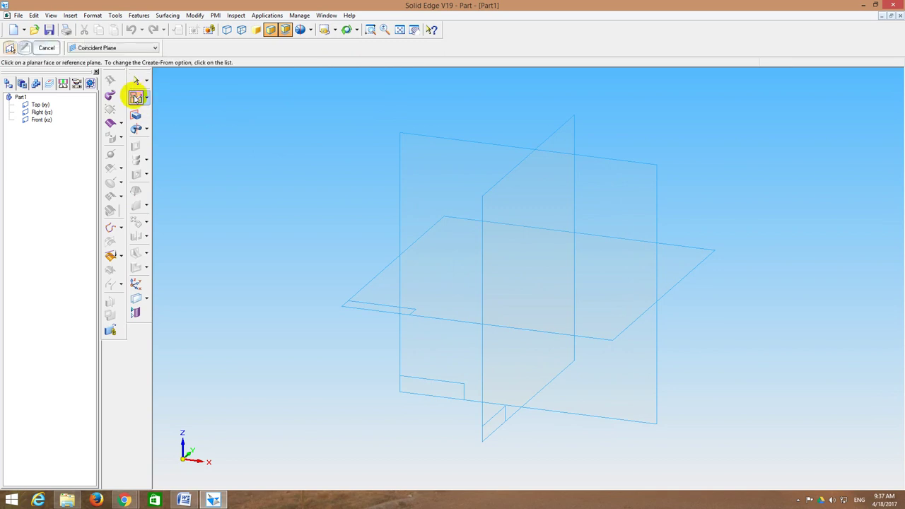
Step: Sketch on the chosen reference plane, drawing the 40 mm downward line from the origin
{"action": "left_click", "coordinate": [43, 121]}
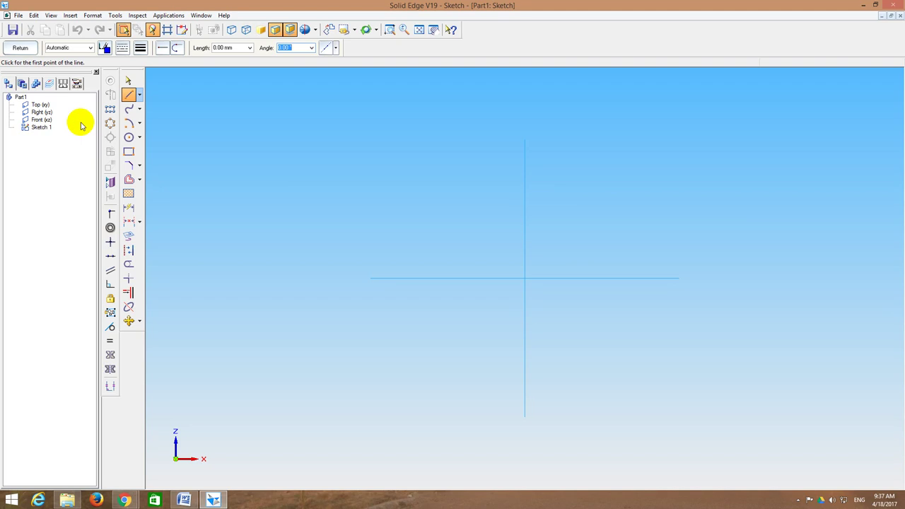
{"action": "left_click", "coordinate": [129, 94]}
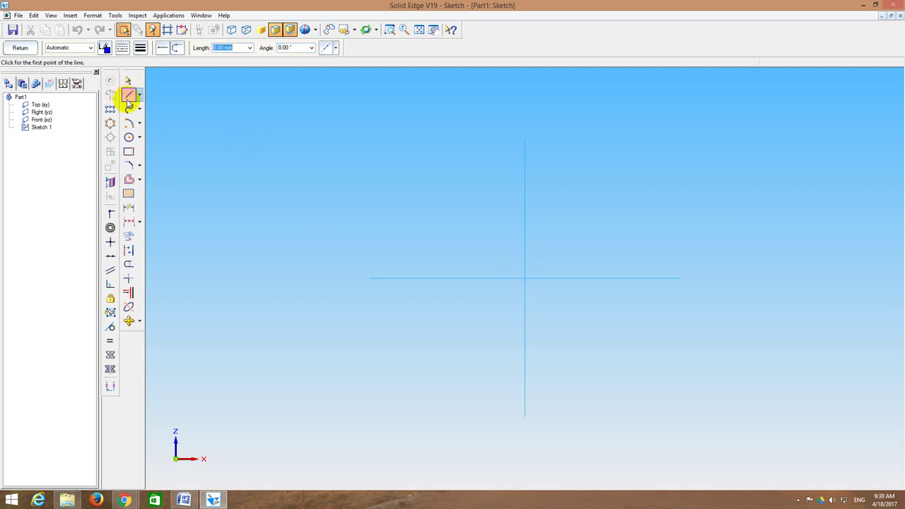
{"action": "left_click", "coordinate": [131, 95]}
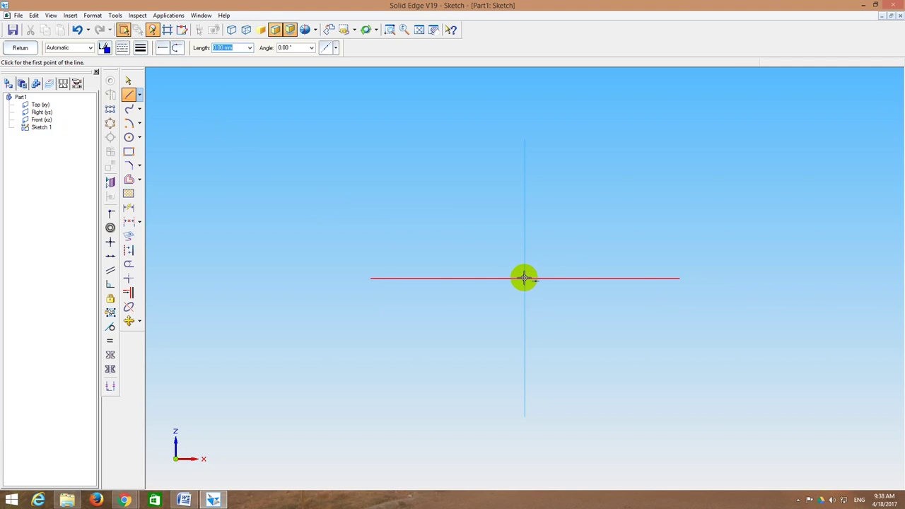
{"action": "left_click", "coordinate": [525, 278]}
{"action": "type", "text": "35"}
{"action": "key", "text": "Tab"}
{"action": "type", "text": "180"}
{"action": "key", "text": "Tab"}
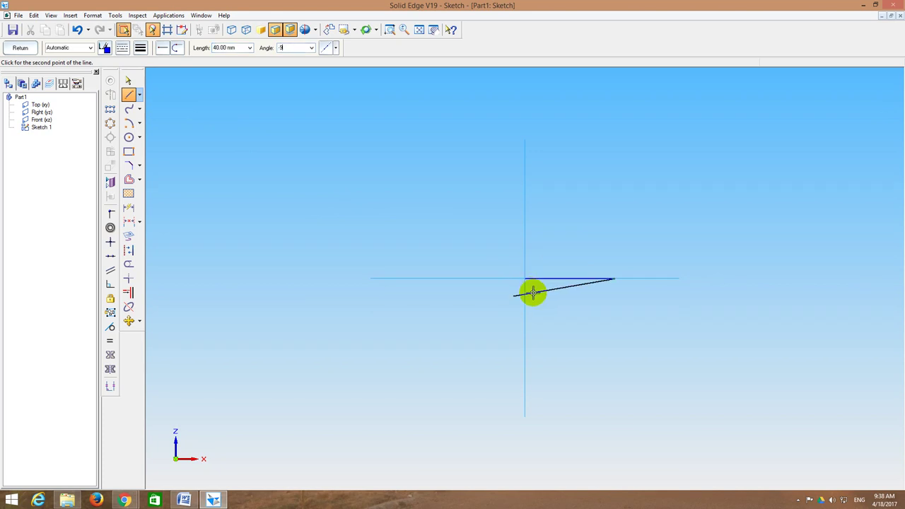
{"action": "key", "text": "Return"}
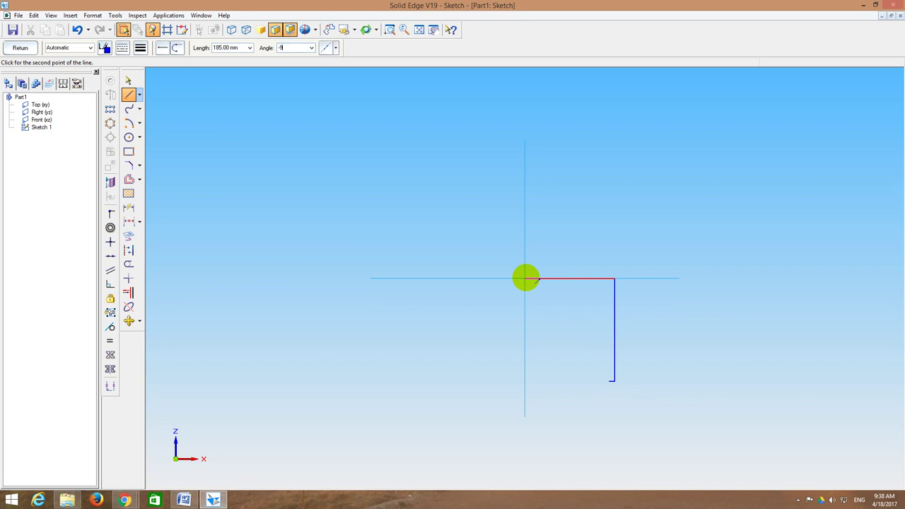
Step: Add the 185 mm left side, the 70 mm horizontal bottom and the 20 mm rise
{"action": "left_click", "coordinate": [525, 278]}
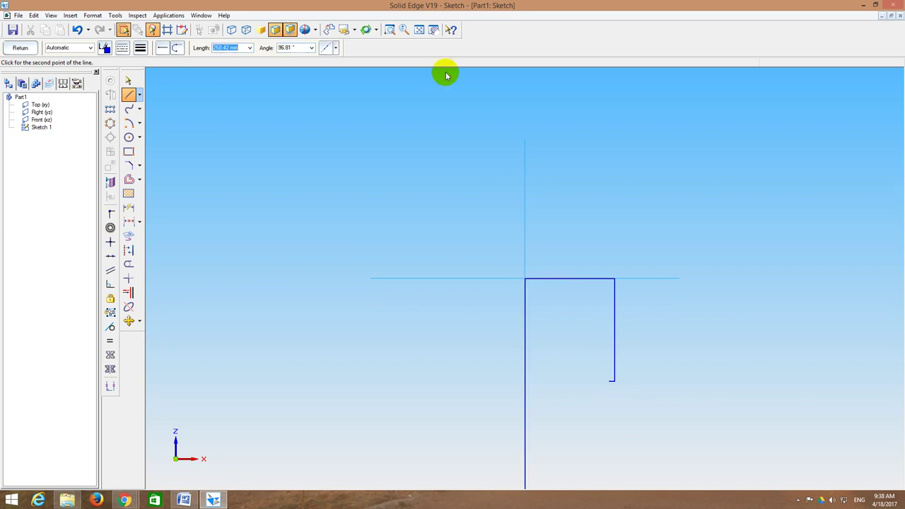
{"action": "left_click", "coordinate": [419, 29]}
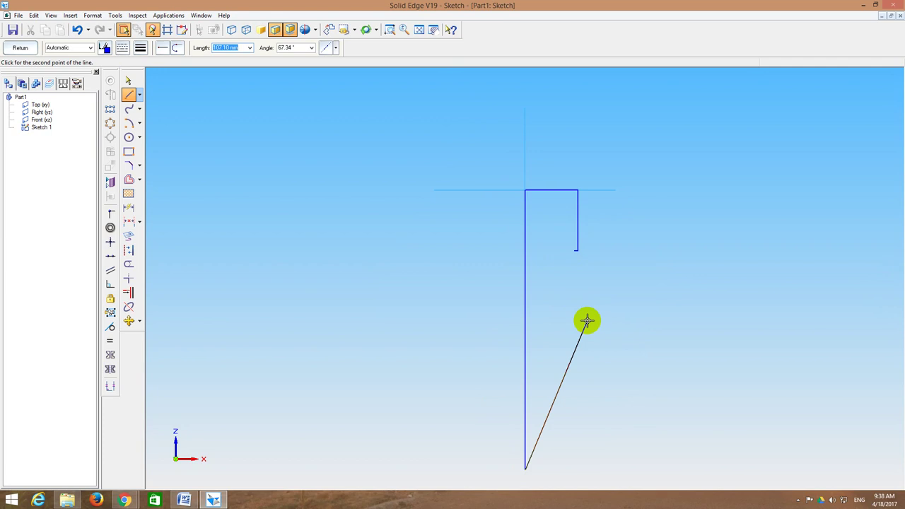
{"action": "type", "text": "0"}
{"action": "key", "text": "Return"}
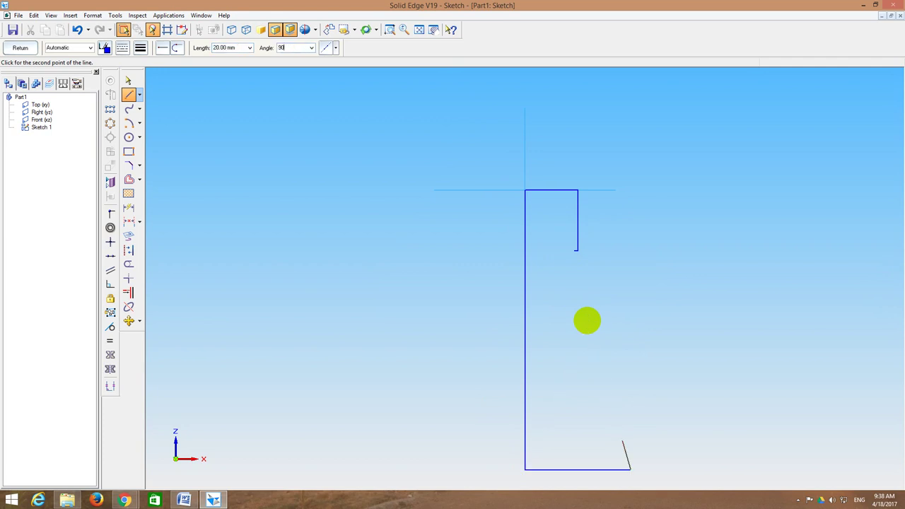
{"action": "type", "text": "90"}
{"action": "key", "text": "Return"}
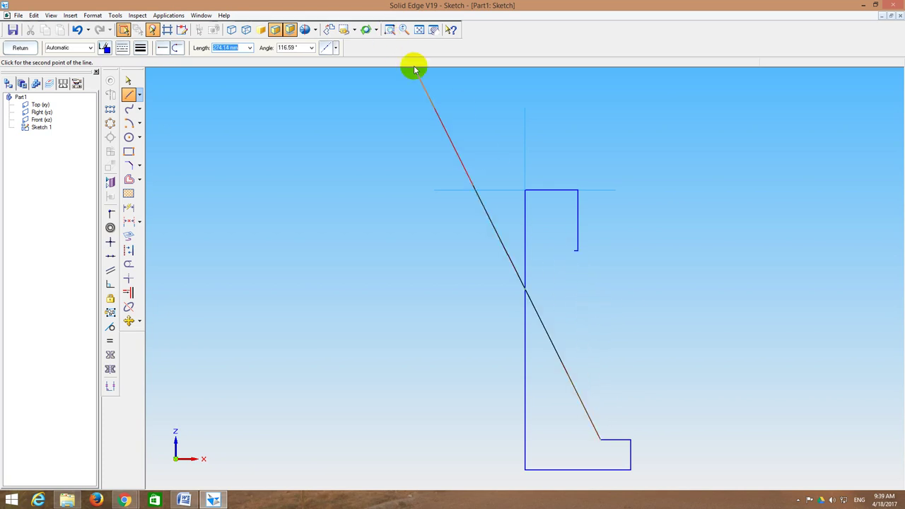
{"action": "left_click", "coordinate": [389, 29]}
Step: Draw the slanted edge joining the bottom step to the short top drop, closing the profile
{"action": "left_click_drag", "start_coordinate": [560, 234], "coordinate": [568, 245]}
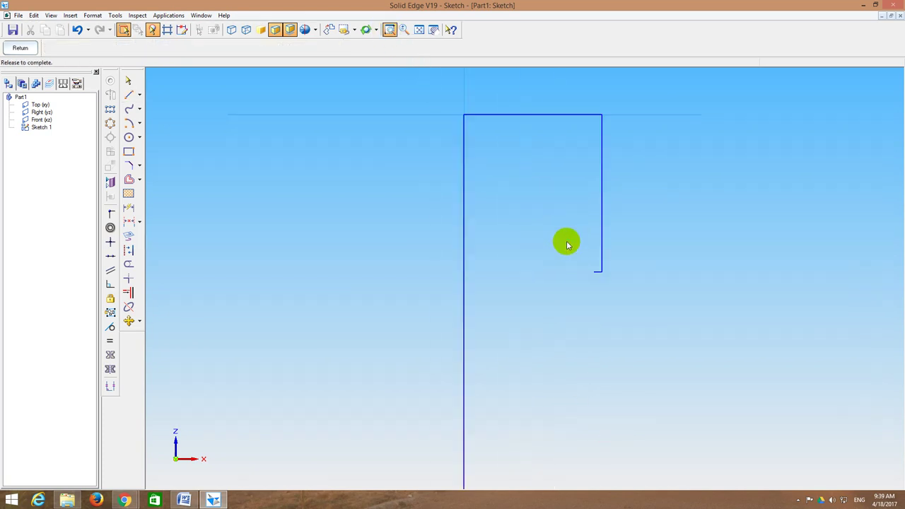
{"action": "left_click", "coordinate": [419, 29]}
{"action": "left_click", "coordinate": [390, 29]}
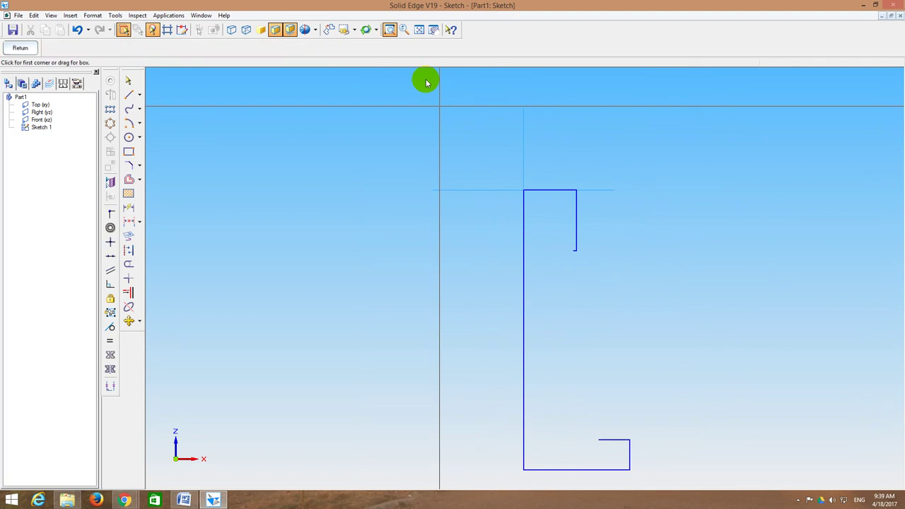
{"action": "left_click_drag", "start_coordinate": [545, 241], "coordinate": [585, 269]}
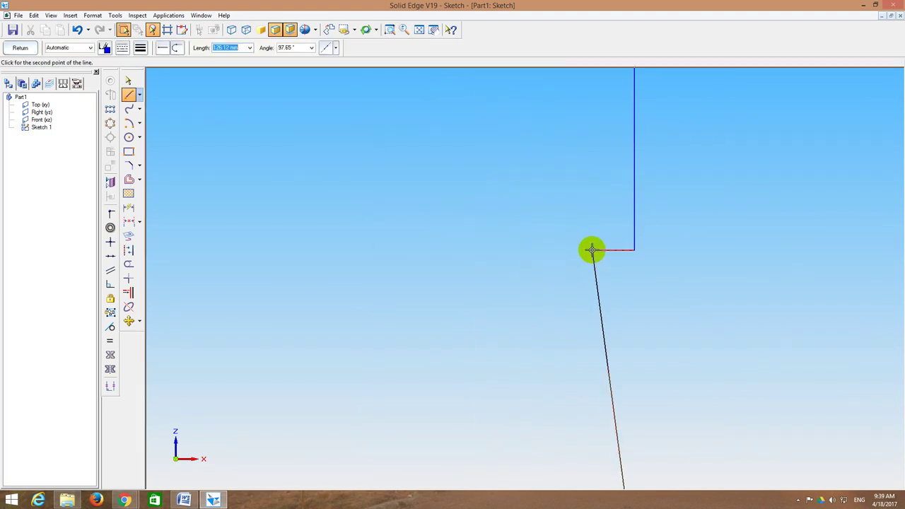
{"action": "left_click", "coordinate": [587, 250]}
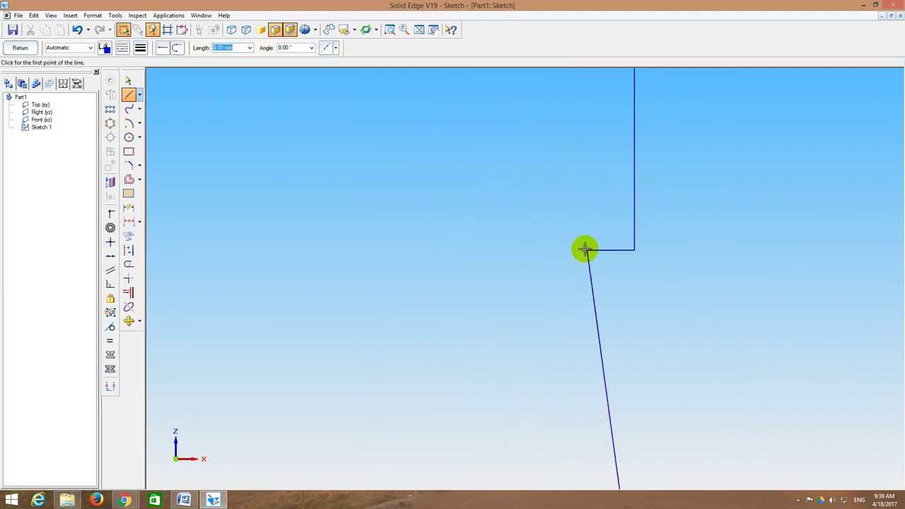
{"action": "left_click", "coordinate": [419, 29]}
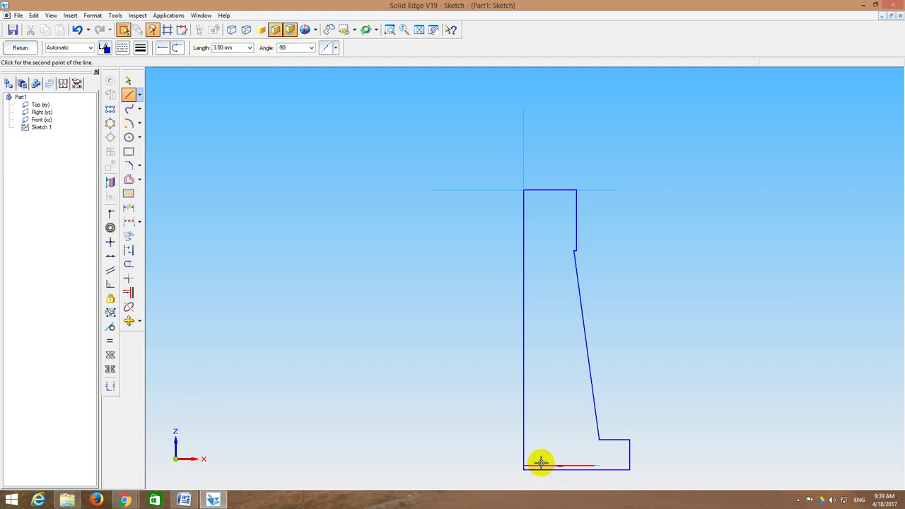
{"action": "right_click", "coordinate": [616, 469]}
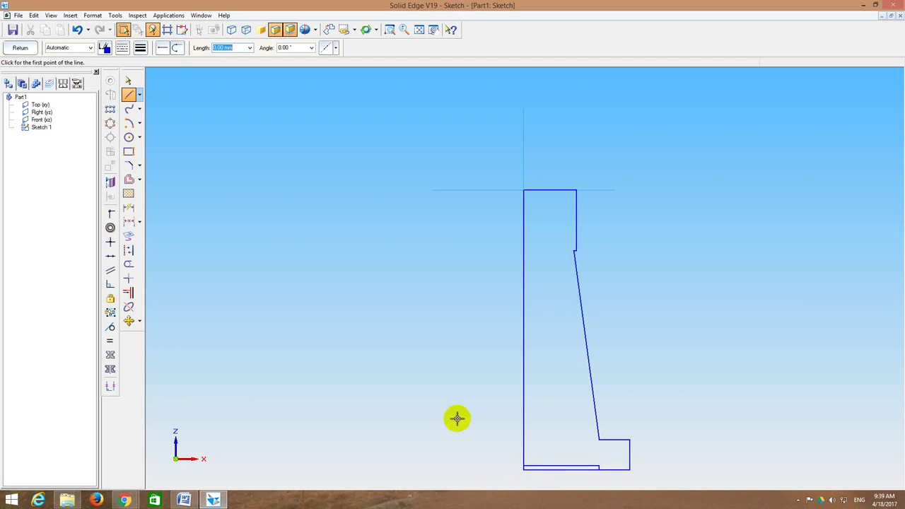
Step: Offset the slanted edge 10 mm to its inside as a single-element offset
{"action": "left_click", "coordinate": [128, 179]}
{"action": "left_click", "coordinate": [276, 47]}
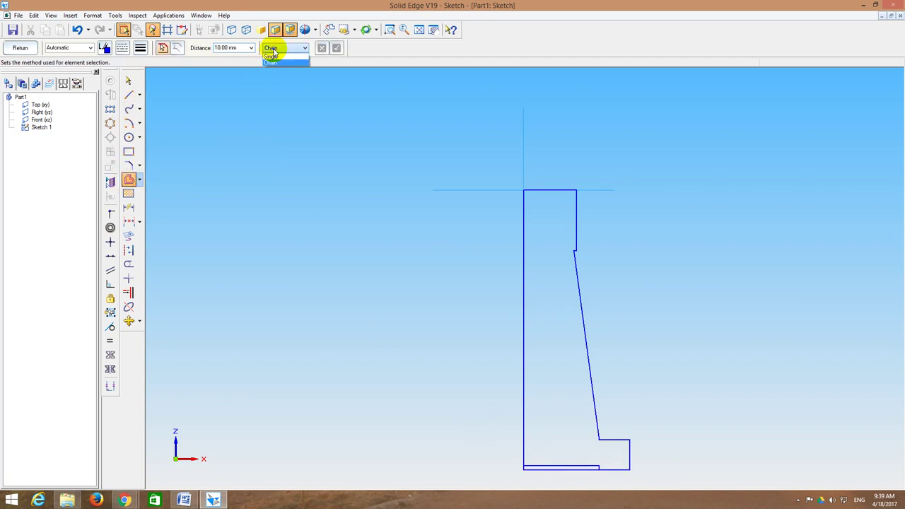
{"action": "left_click", "coordinate": [276, 58]}
{"action": "left_click", "coordinate": [584, 348]}
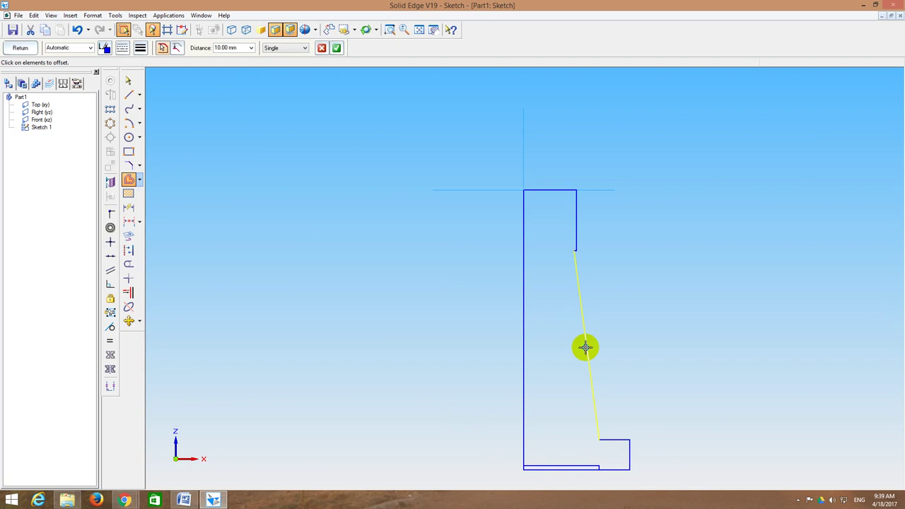
{"action": "right_click", "coordinate": [584, 347]}
{"action": "left_click", "coordinate": [225, 46]}
{"action": "type", "text": "1"}
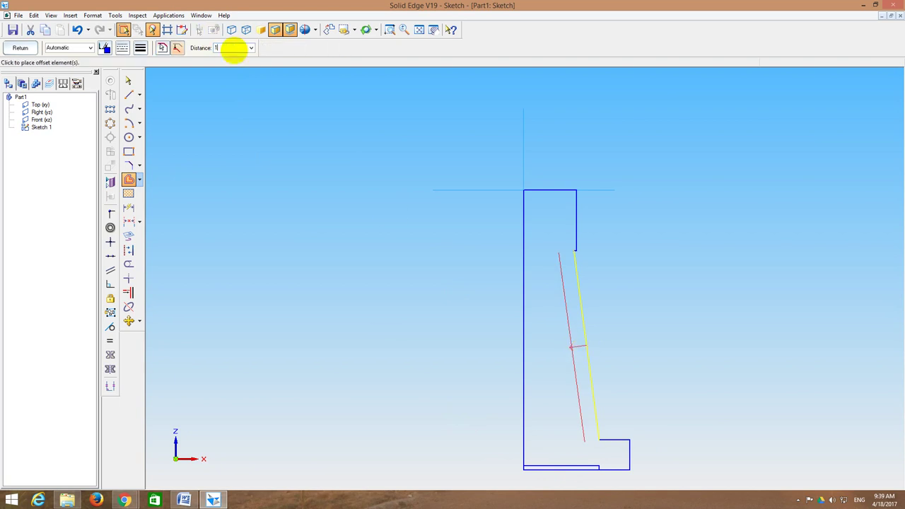
{"action": "left_click", "coordinate": [542, 347]}
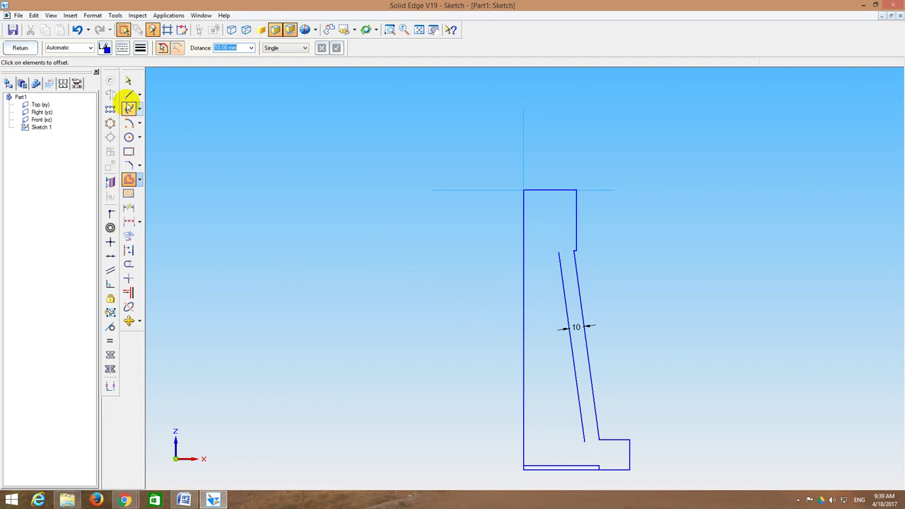
Step: Draw a line along the top edge to the inner wall and a vertical line dropping from it
{"action": "left_click", "coordinate": [128, 95]}
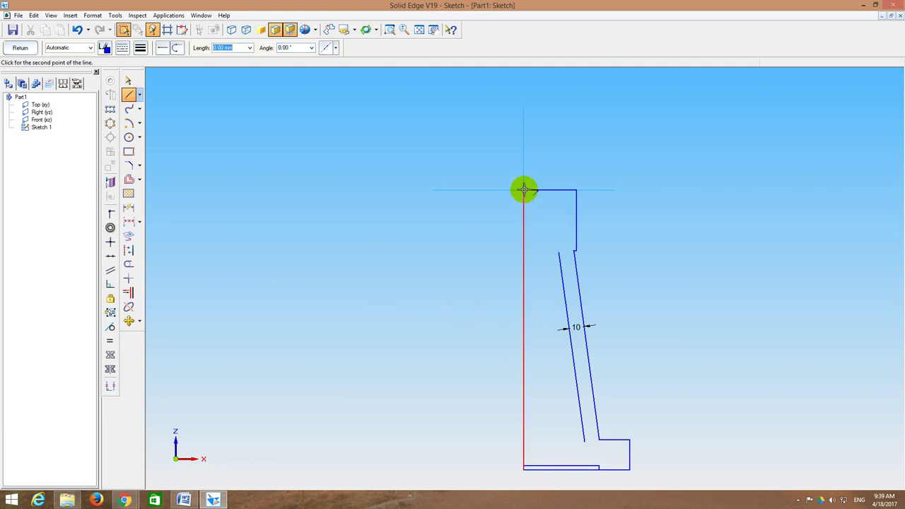
{"action": "left_click", "coordinate": [525, 190]}
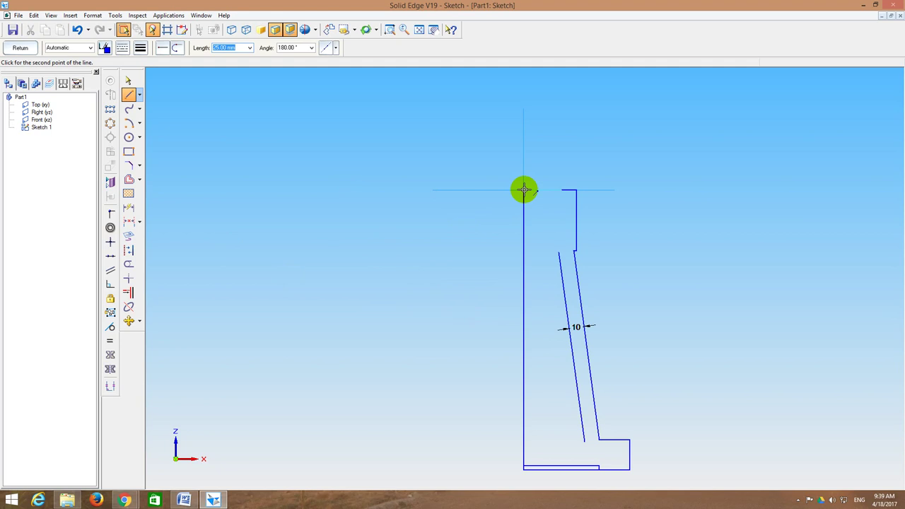
{"action": "left_click", "coordinate": [563, 190]}
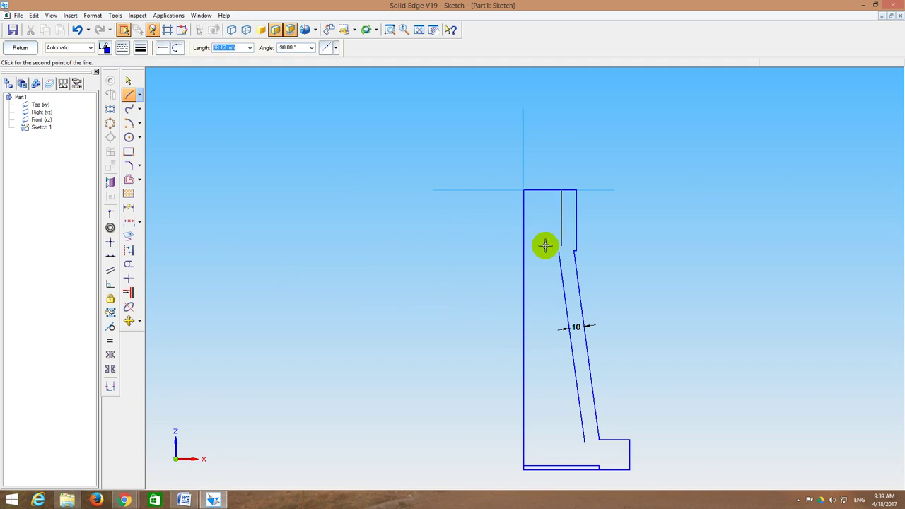
{"action": "left_click", "coordinate": [562, 308]}
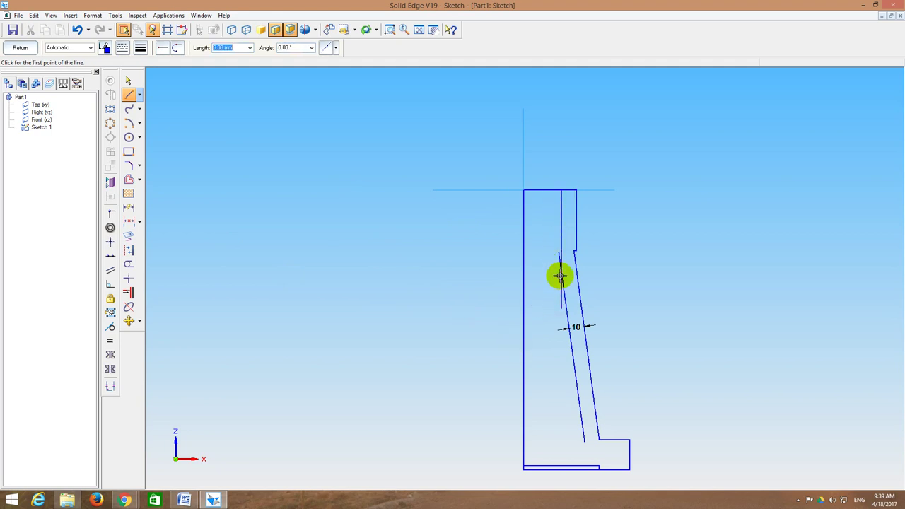
{"action": "left_click", "coordinate": [128, 263]}
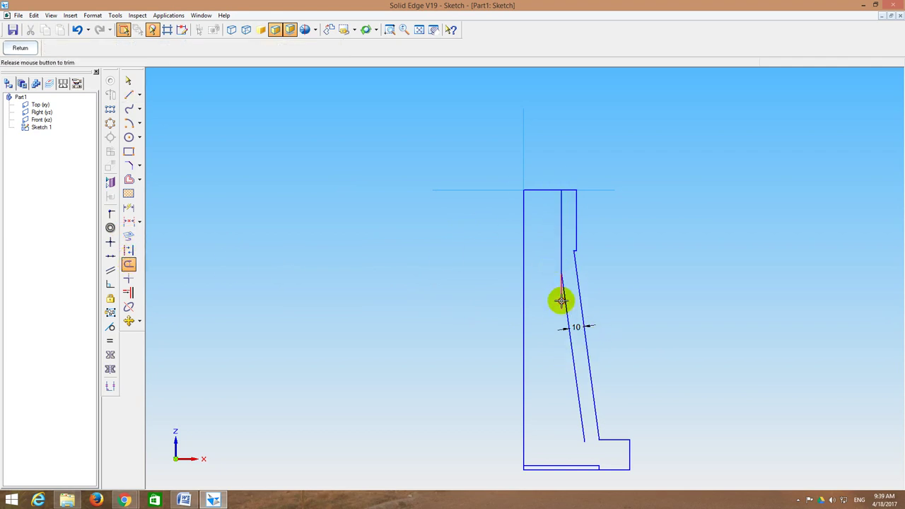
Step: Trim the vertical line's excess, extend the offset line to the bottom, and cut away the leftover top and bottom segments
{"action": "left_click", "coordinate": [561, 301]}
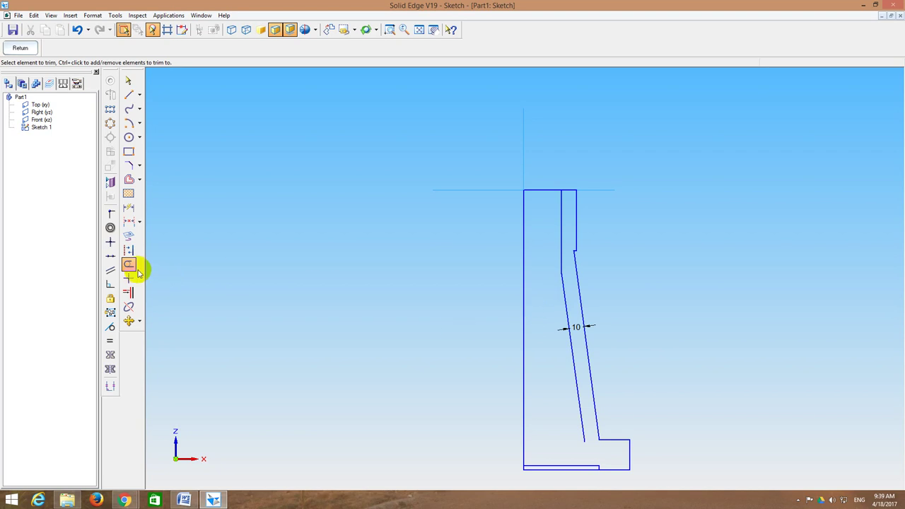
{"action": "left_click", "coordinate": [129, 292]}
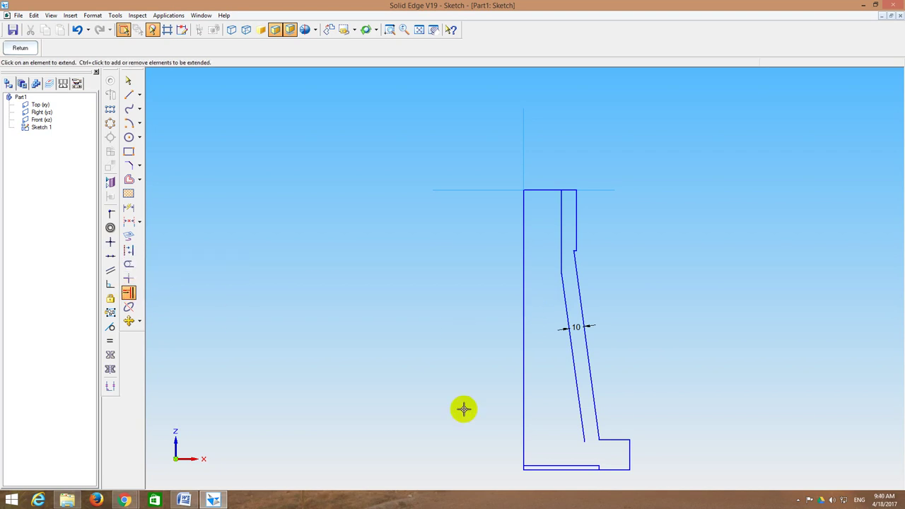
{"action": "left_click", "coordinate": [580, 406]}
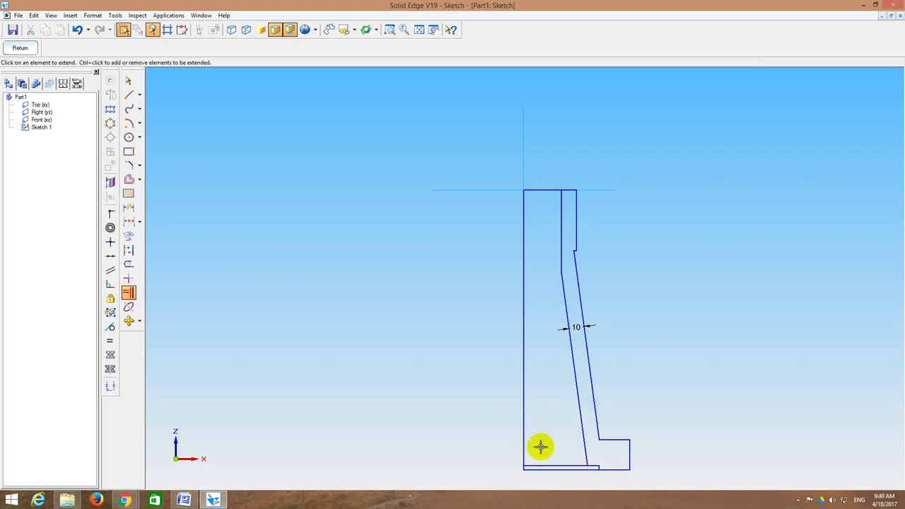
{"action": "left_click", "coordinate": [128, 264]}
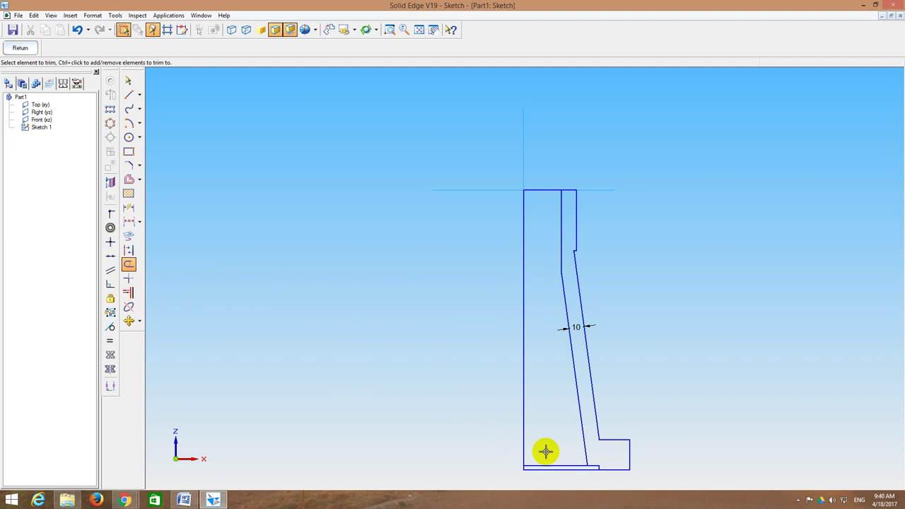
{"action": "left_click_drag", "start_coordinate": [545, 452], "coordinate": [545, 476]}
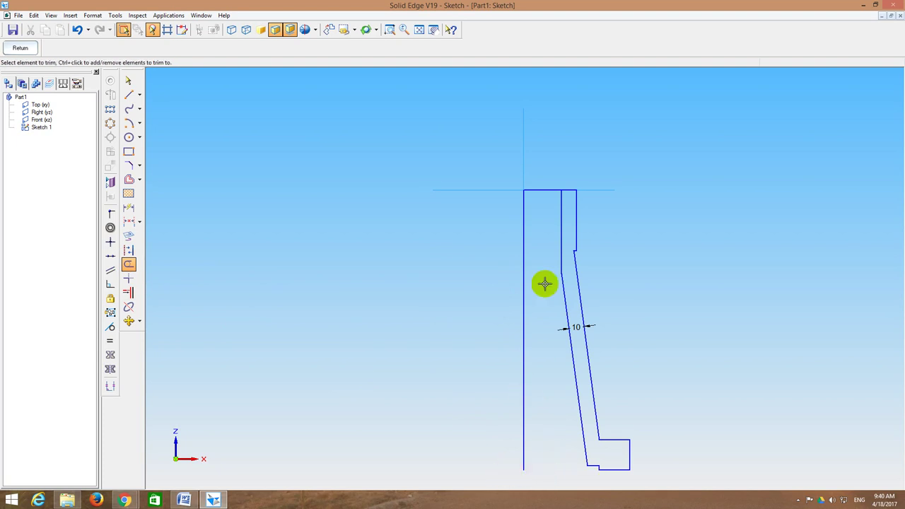
{"action": "left_click_drag", "start_coordinate": [539, 167], "coordinate": [540, 206]}
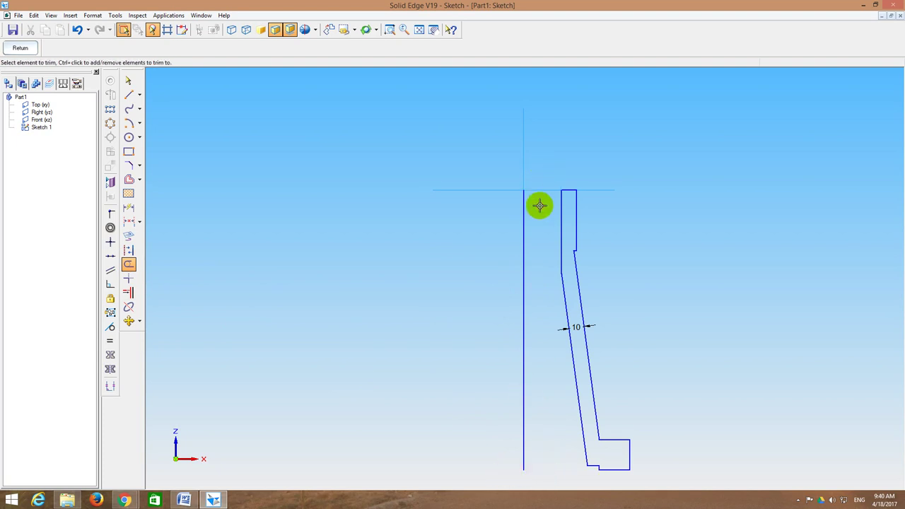
{"action": "left_click", "coordinate": [389, 30]}
{"action": "mouse_move", "coordinate": [559, 405]}
{"action": "left_mouse_down"}
{"action": "mouse_move", "coordinate": [649, 491]}
{"action": "mouse_move", "coordinate": [659, 478]}
{"action": "left_mouse_up"}
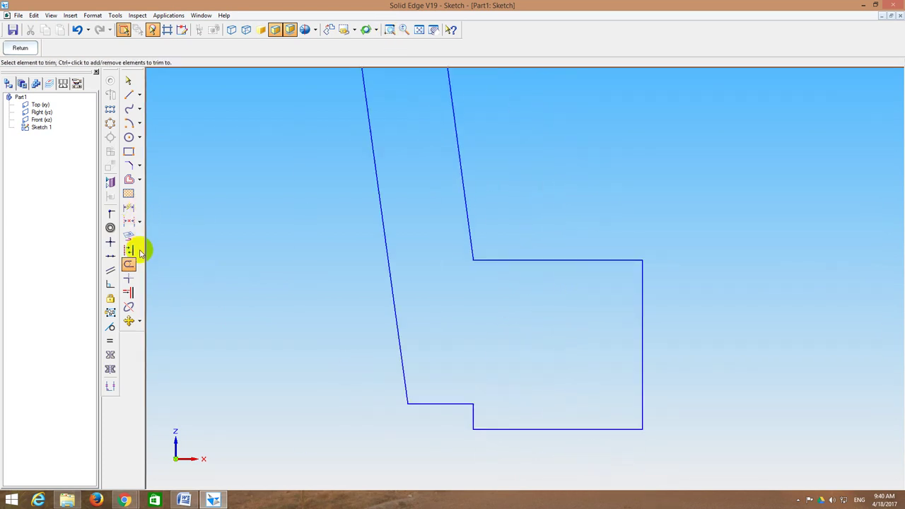
Step: Fillet the foot corner between the bottom line and the short vertical line
{"action": "left_click", "coordinate": [139, 166]}
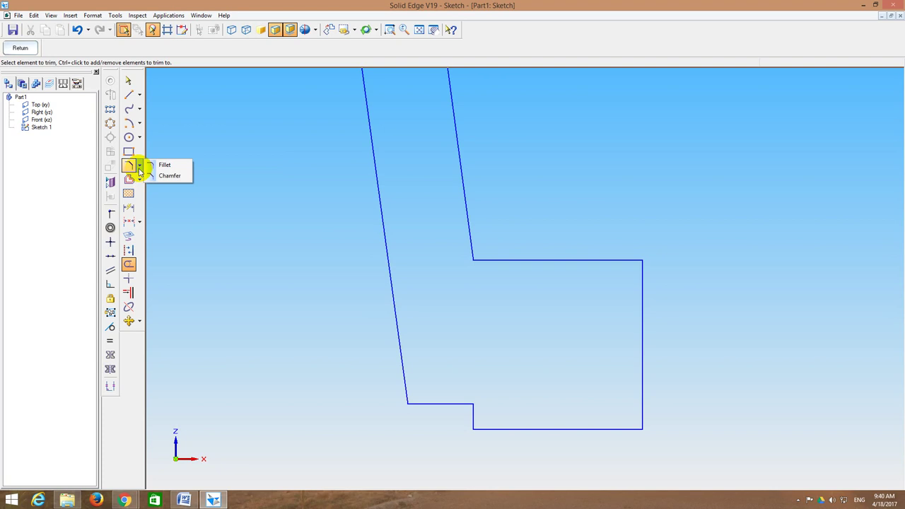
{"action": "left_click", "coordinate": [164, 165]}
{"action": "left_click", "coordinate": [450, 404]}
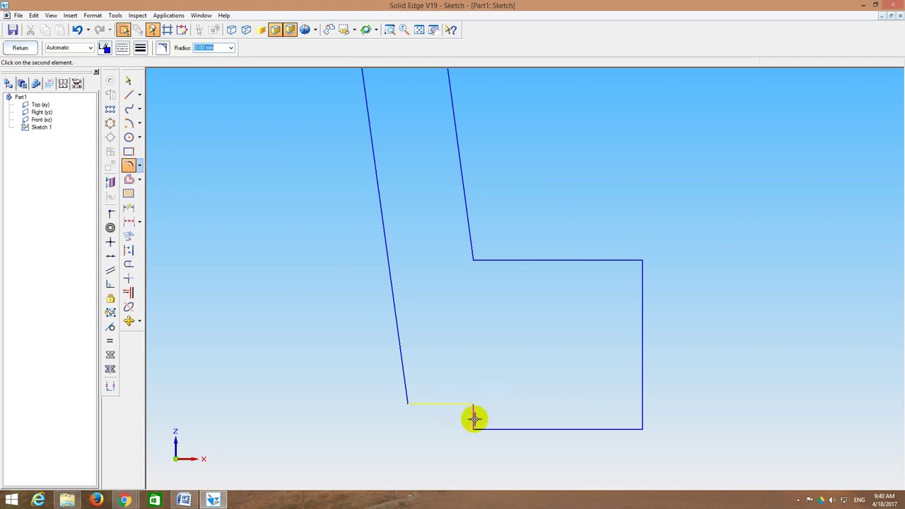
{"action": "left_click", "coordinate": [474, 420]}
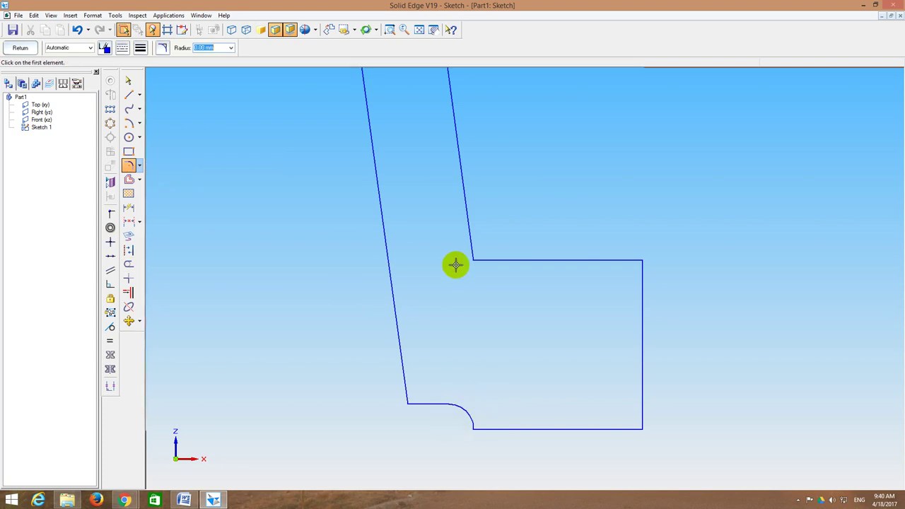
Step: Fillet the step below the top and the strip's bottom corner
{"action": "left_click", "coordinate": [419, 29]}
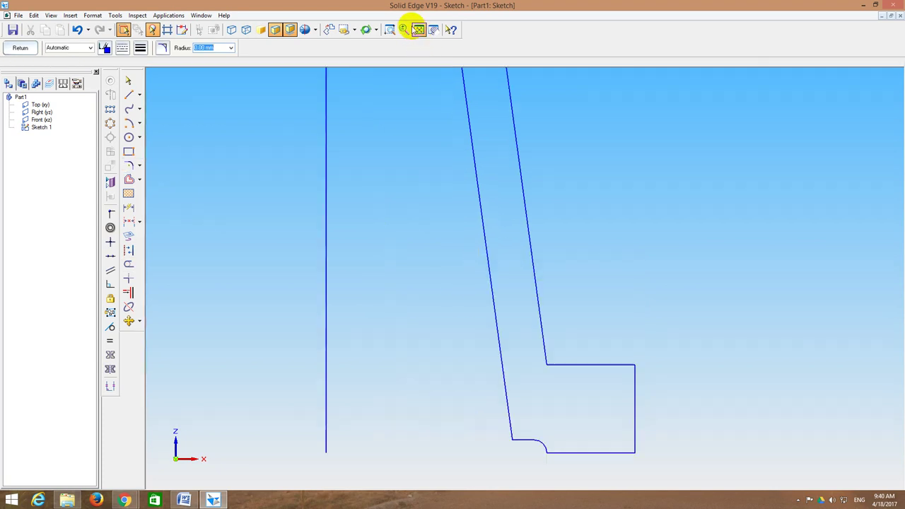
{"action": "left_click", "coordinate": [390, 29]}
{"action": "left_click_drag", "start_coordinate": [564, 244], "coordinate": [593, 268]}
{"action": "left_click", "coordinate": [461, 202]}
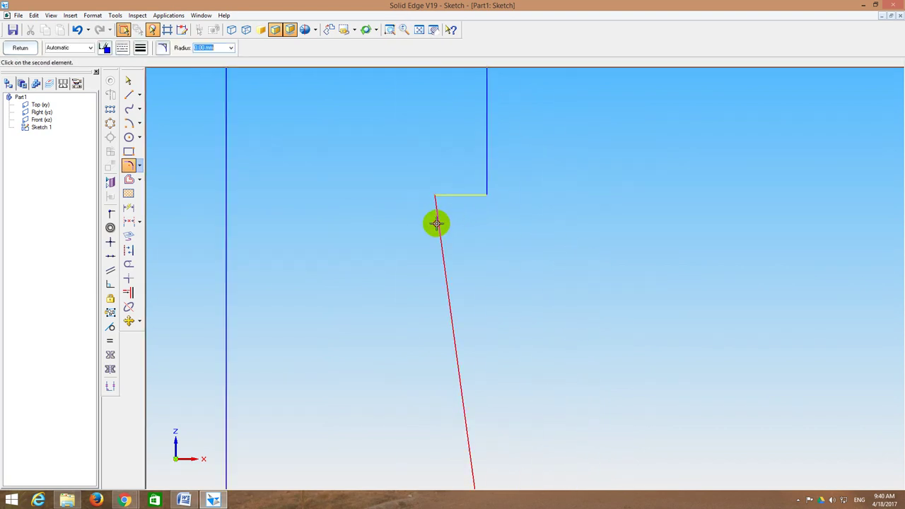
{"action": "left_click", "coordinate": [438, 221]}
{"action": "left_click", "coordinate": [503, 255]}
{"action": "left_click", "coordinate": [418, 30]}
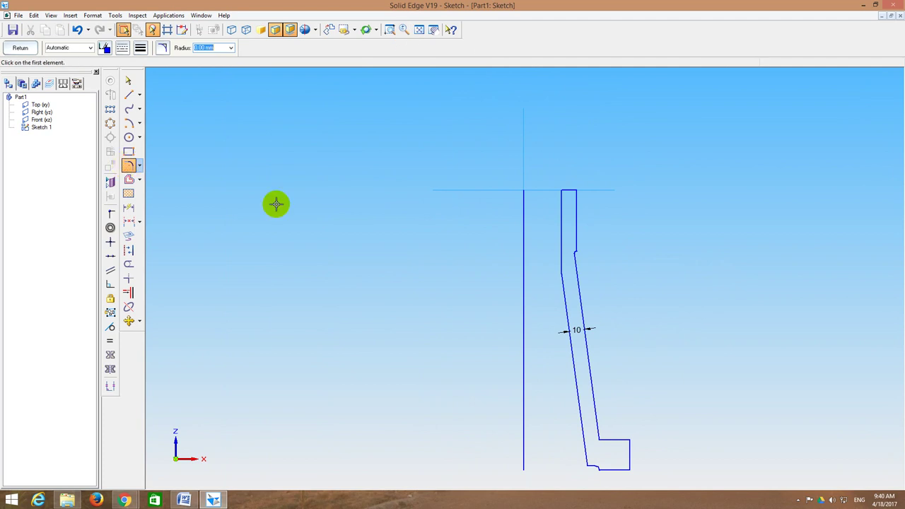
{"action": "left_click", "coordinate": [603, 435]}
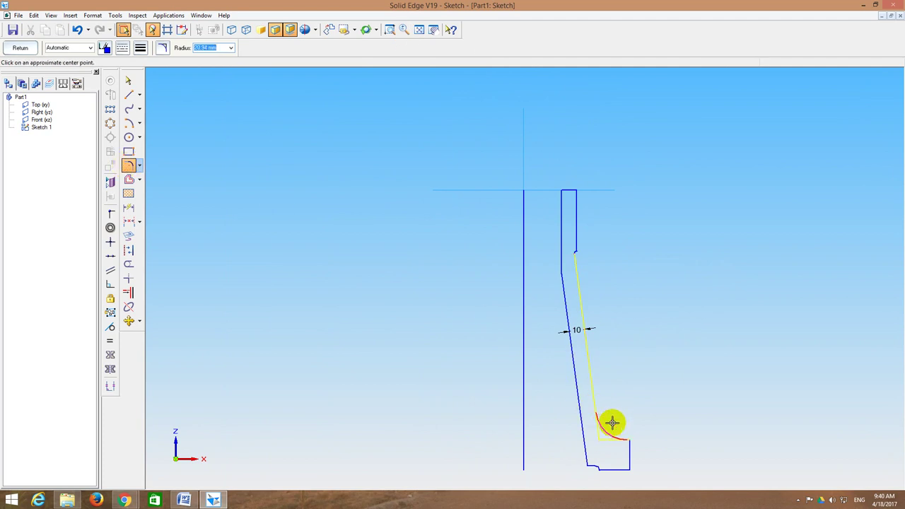
{"action": "left_click", "coordinate": [616, 421]}
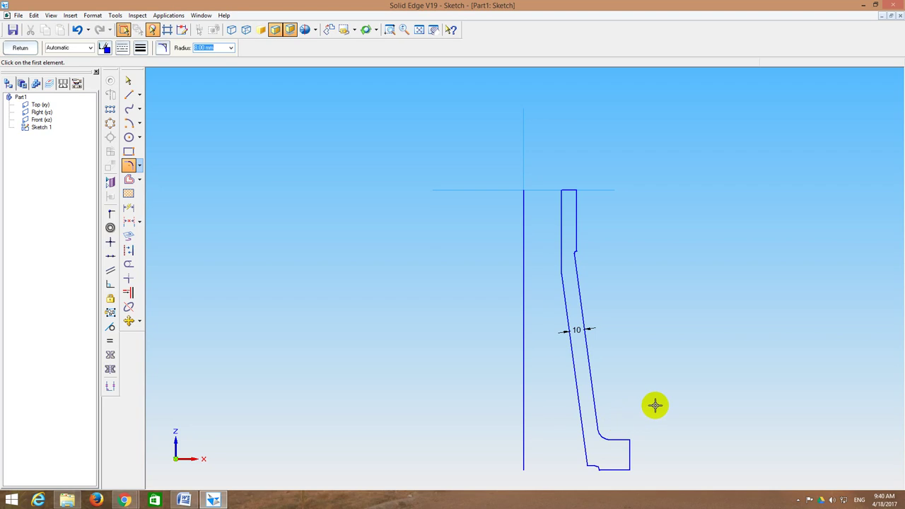
Step: Dimension the 40 upper and 20 lower vertical segments, then hatch the closed profile at 45°
{"action": "left_click", "coordinate": [129, 222]}
{"action": "left_click", "coordinate": [128, 208]}
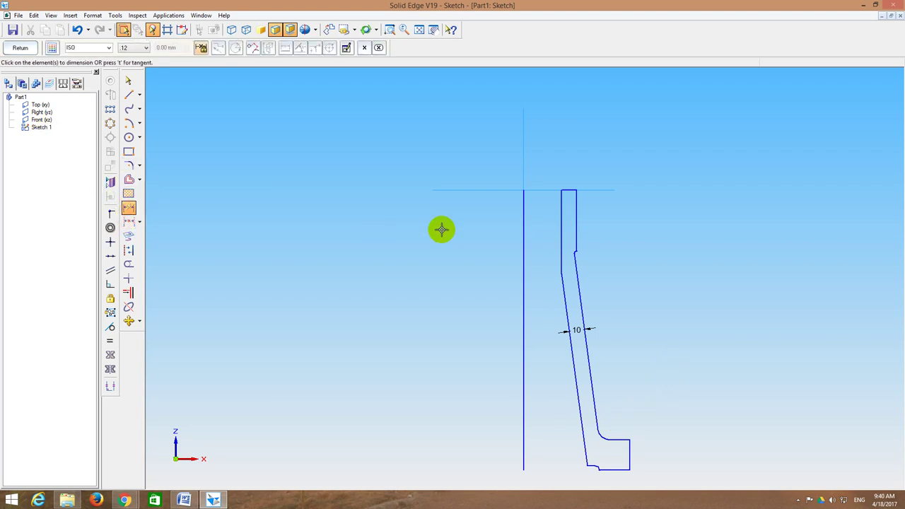
{"action": "left_click", "coordinate": [577, 215]}
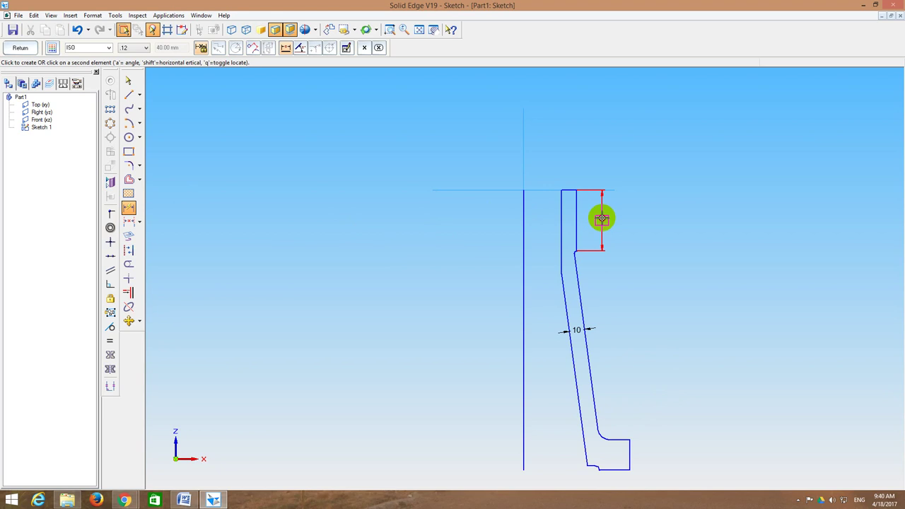
{"action": "left_click", "coordinate": [600, 218]}
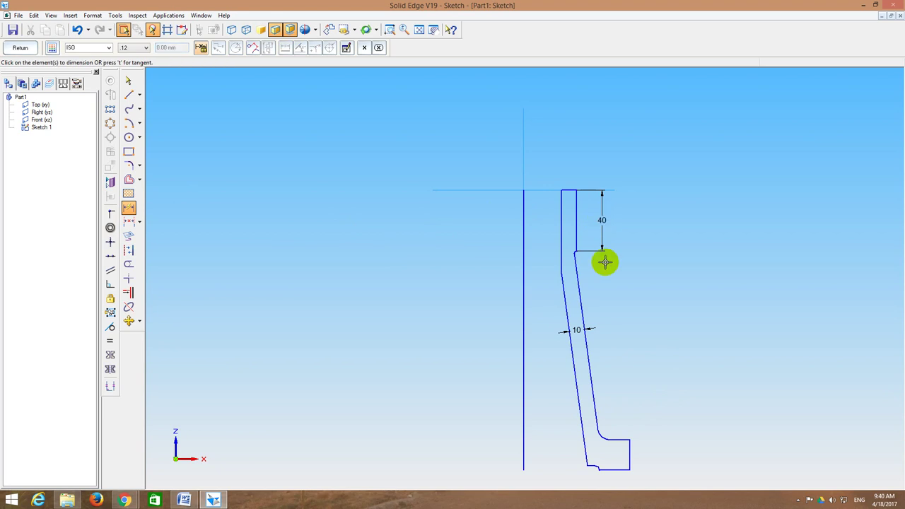
{"action": "left_click", "coordinate": [631, 455]}
{"action": "left_click", "coordinate": [657, 454]}
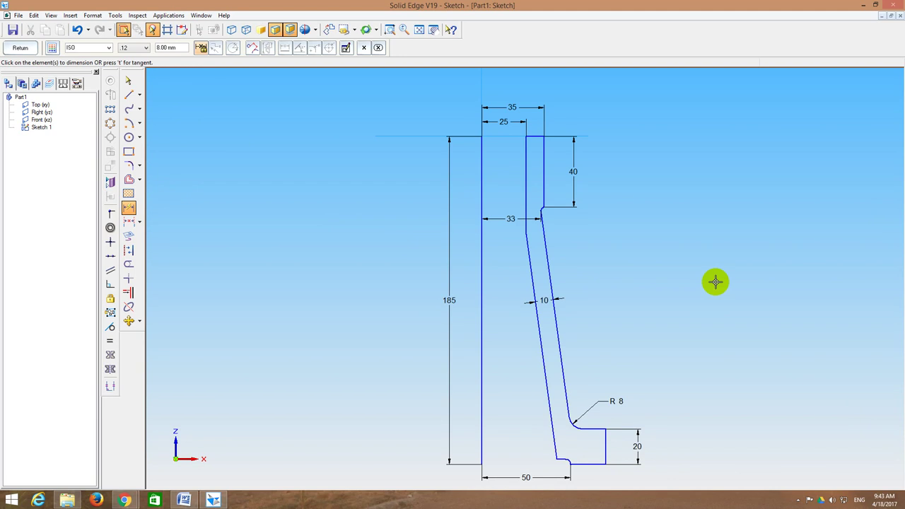
{"action": "left_click", "coordinate": [128, 193]}
{"action": "left_click", "coordinate": [538, 217]}
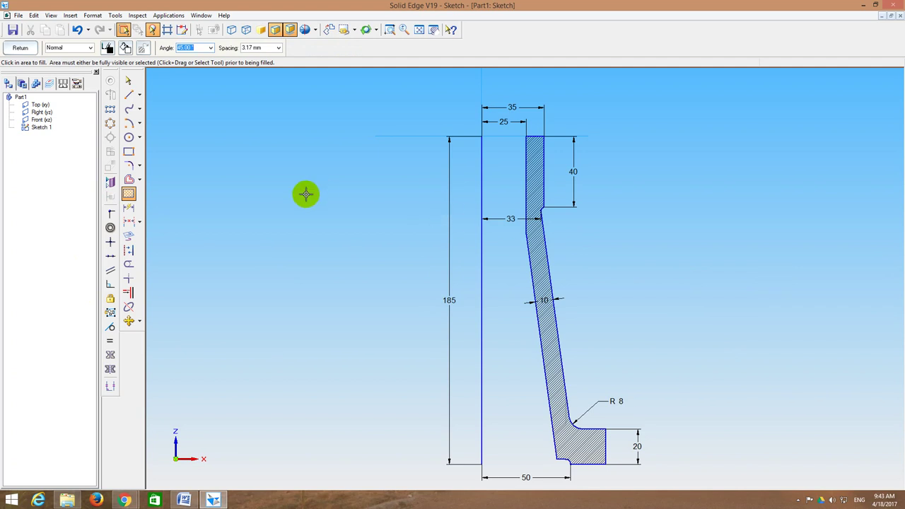
Step: Close the sketch and start a revolved protrusion using the closed profile
{"action": "left_click", "coordinate": [19, 48]}
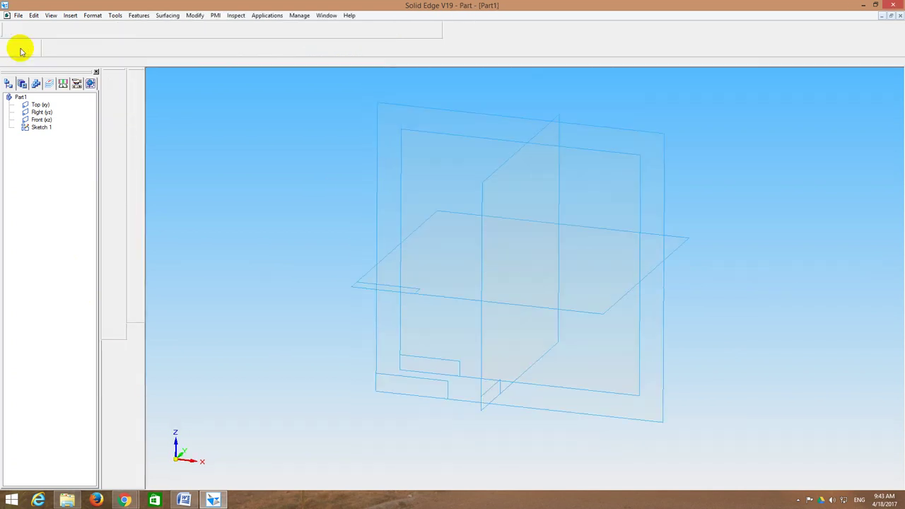
{"action": "left_click", "coordinate": [400, 30]}
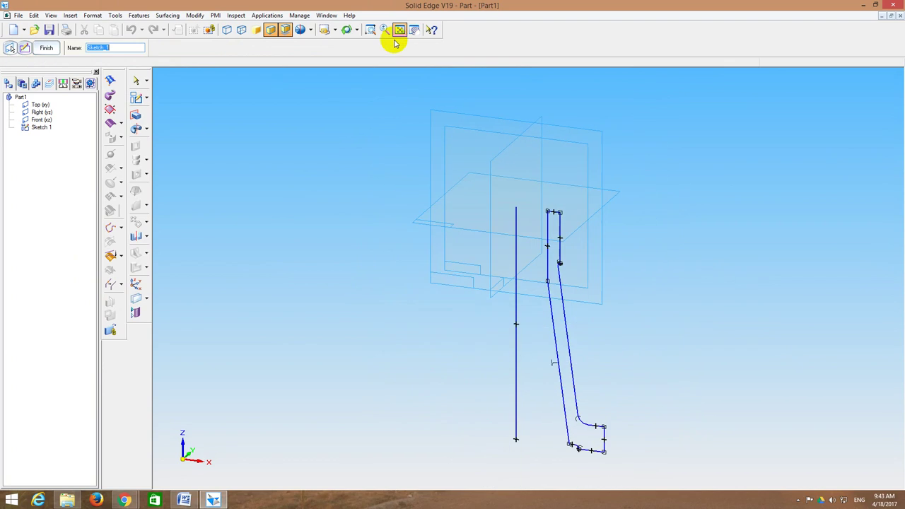
{"action": "left_click", "coordinate": [138, 128]}
{"action": "left_click", "coordinate": [144, 48]}
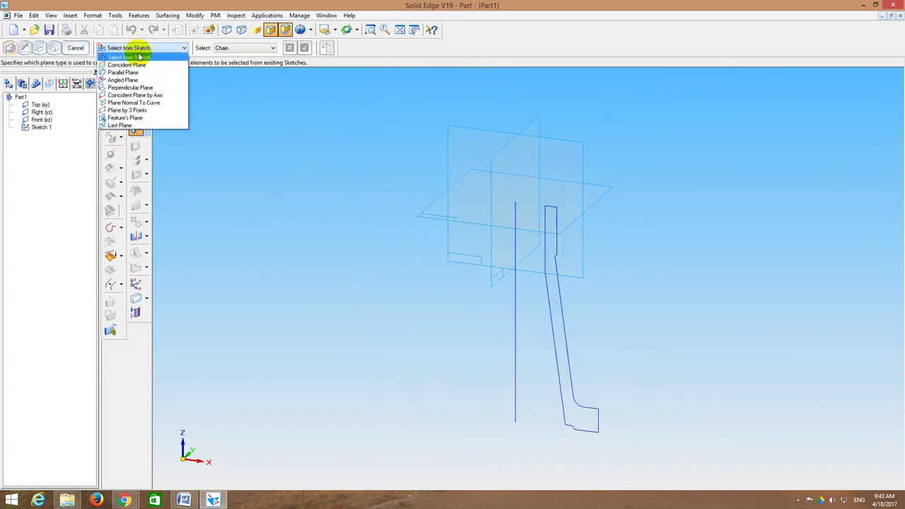
{"action": "left_click", "coordinate": [136, 56]}
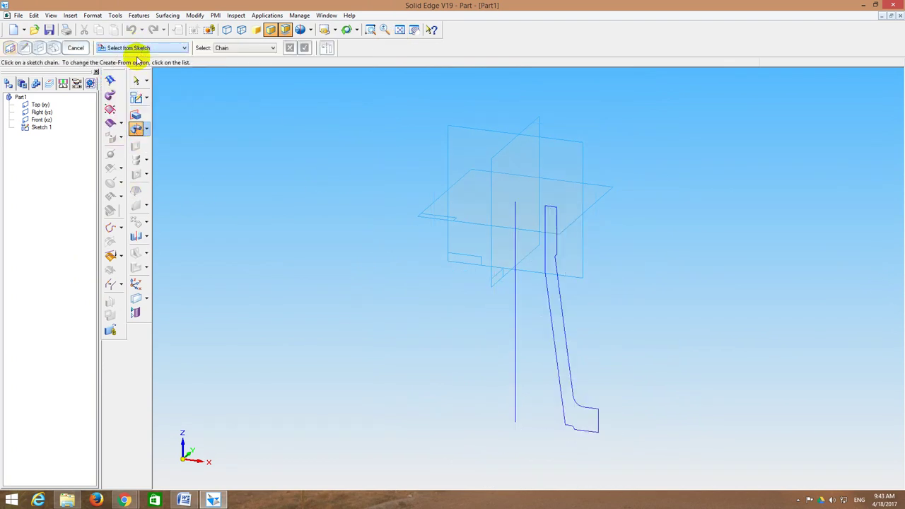
{"action": "left_click", "coordinate": [558, 275]}
{"action": "left_click", "coordinate": [306, 48]}
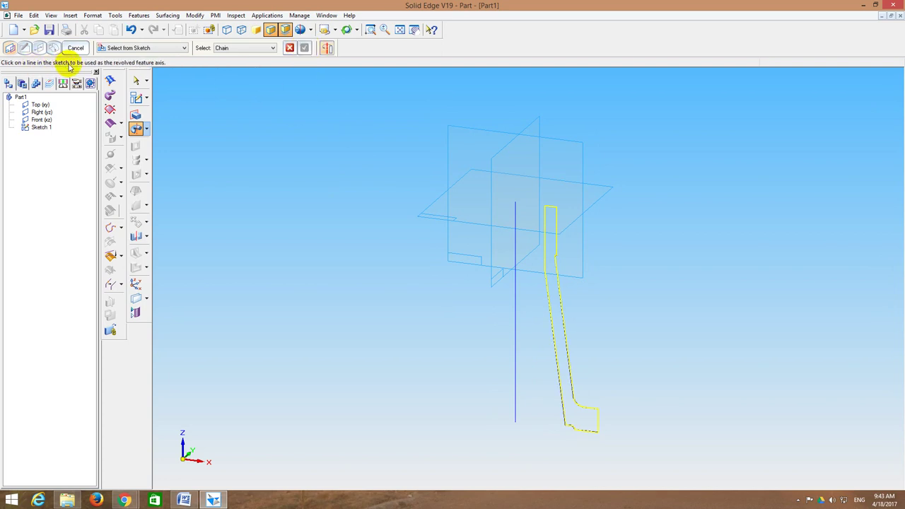
Step: Revolve the profile a full 360° about its vertical axis line to create Protrusion 1
{"action": "left_click", "coordinate": [513, 255]}
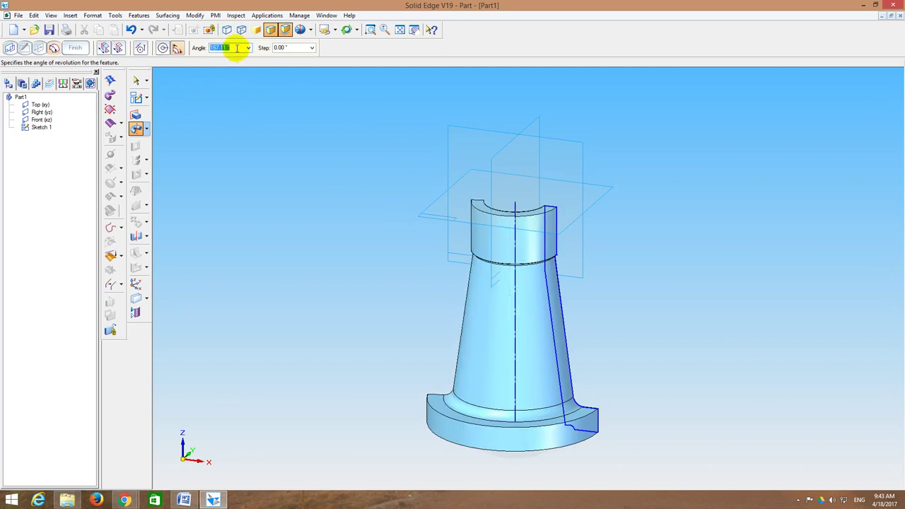
{"action": "type", "text": "360"}
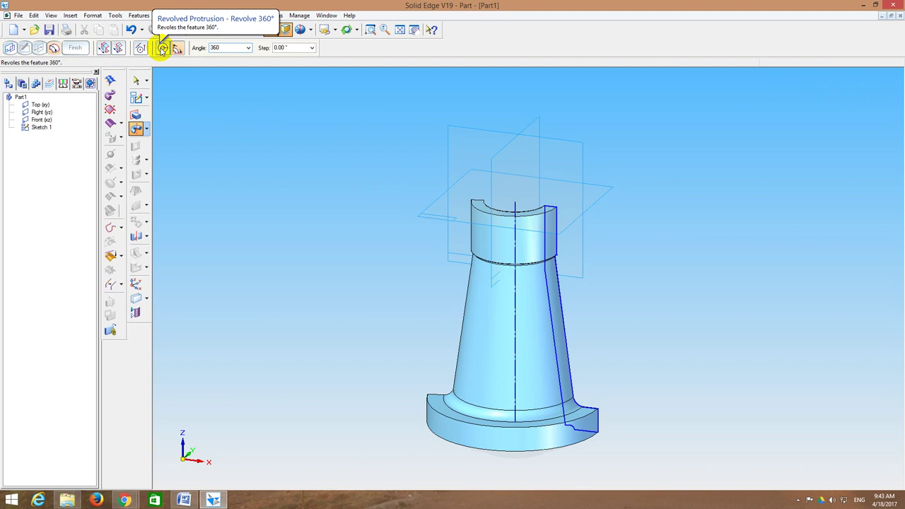
{"action": "left_click", "coordinate": [162, 48]}
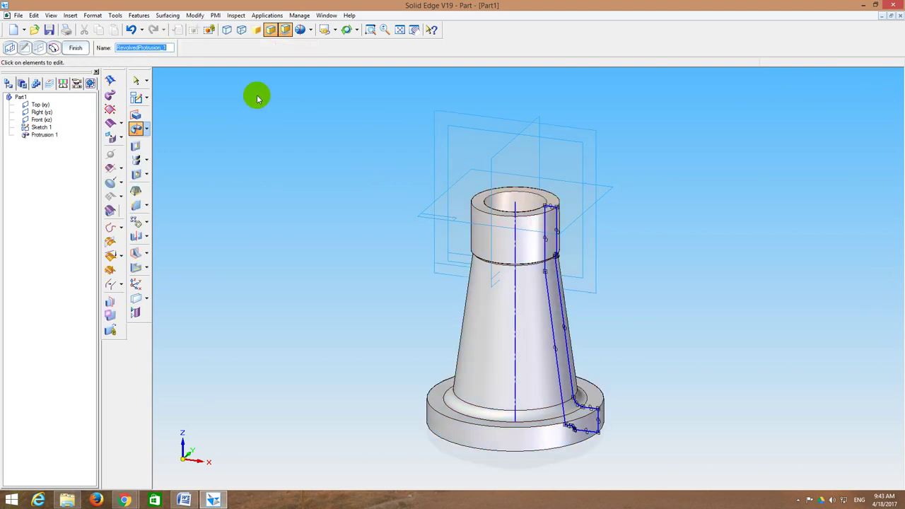
{"action": "left_click", "coordinate": [75, 48]}
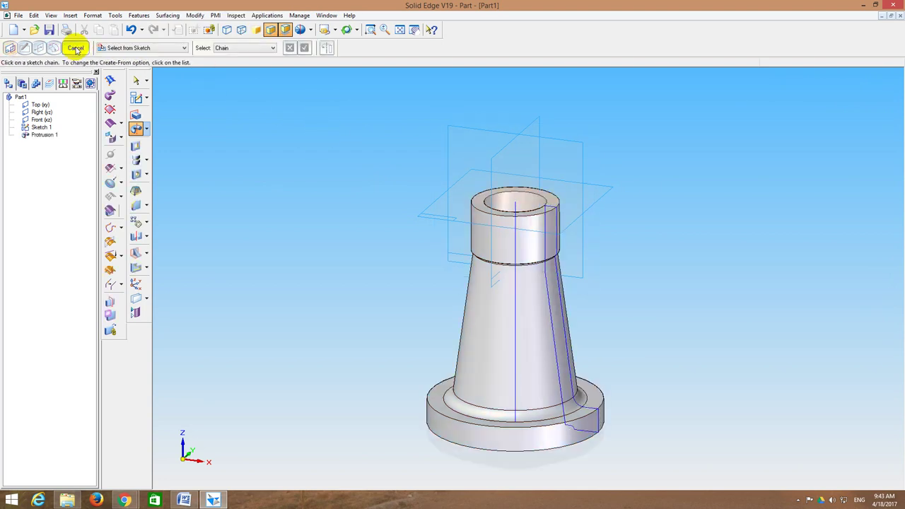
{"action": "mouse_move", "coordinate": [331, 182]}
{"action": "middle_mouse_down"}
{"action": "mouse_move", "coordinate": [358, 130]}
{"action": "mouse_move", "coordinate": [337, 109]}
{"action": "mouse_move", "coordinate": [312, 145]}
{"action": "mouse_move", "coordinate": [317, 154]}
{"action": "mouse_move", "coordinate": [412, 232]}
{"action": "mouse_move", "coordinate": [483, 252]}
{"action": "mouse_move", "coordinate": [486, 313]}
{"action": "mouse_move", "coordinate": [451, 319]}
{"action": "mouse_move", "coordinate": [374, 297]}
{"action": "mouse_move", "coordinate": [350, 319]}
{"action": "mouse_move", "coordinate": [357, 322]}
{"action": "middle_mouse_up"}
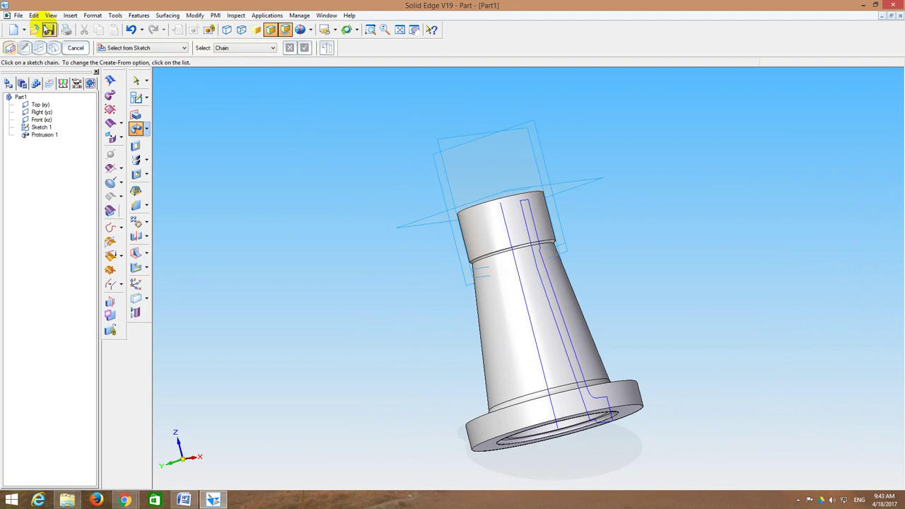
{"action": "left_click", "coordinate": [48, 29]}
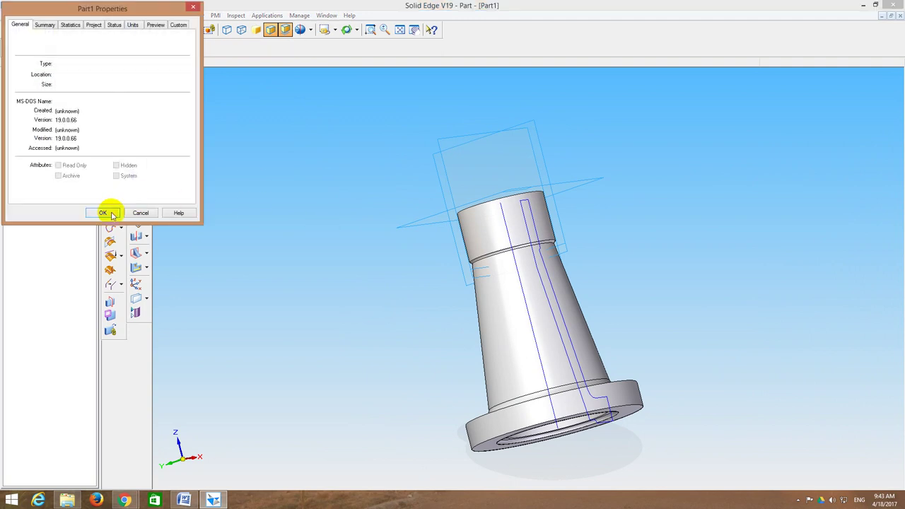
Step: Accept the part properties and browse to the VC folder on drive E
{"action": "left_click", "coordinate": [103, 213]}
{"action": "left_click", "coordinate": [421, 187]}
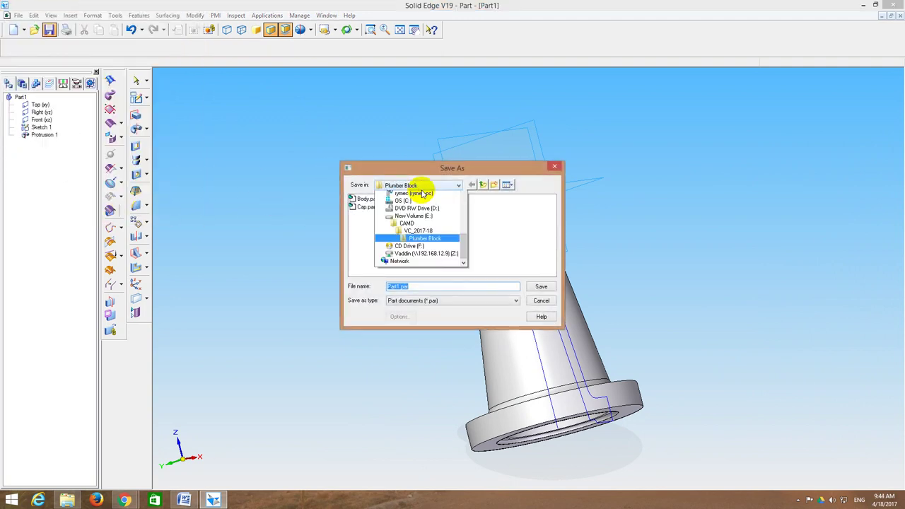
{"action": "left_click", "coordinate": [426, 241]}
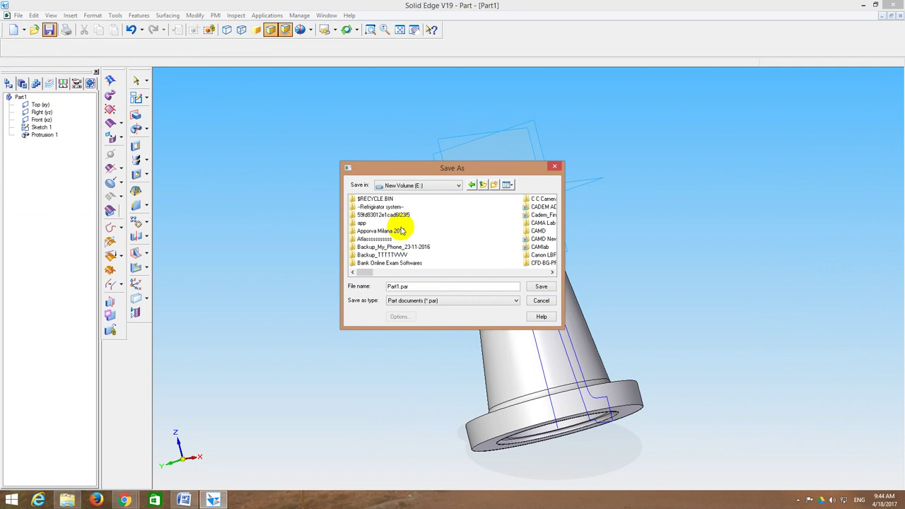
{"action": "left_click", "coordinate": [383, 214]}
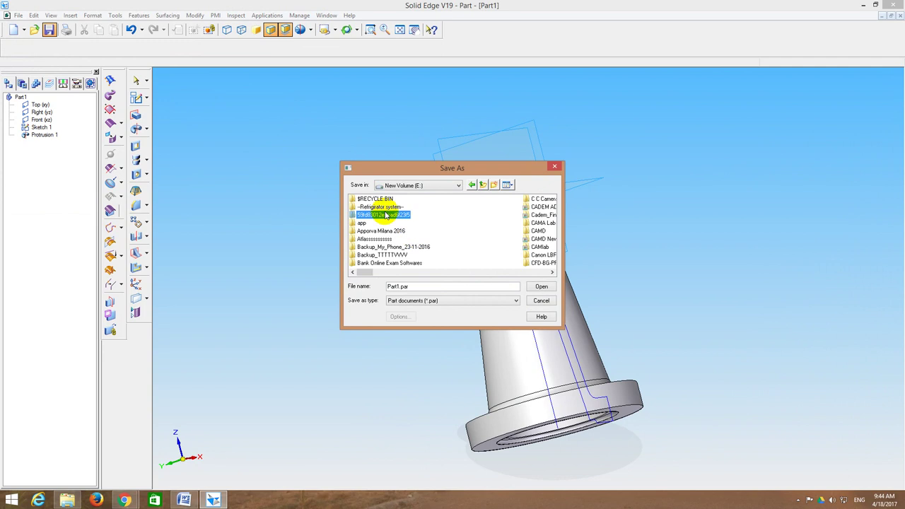
{"action": "key", "text": "v"}
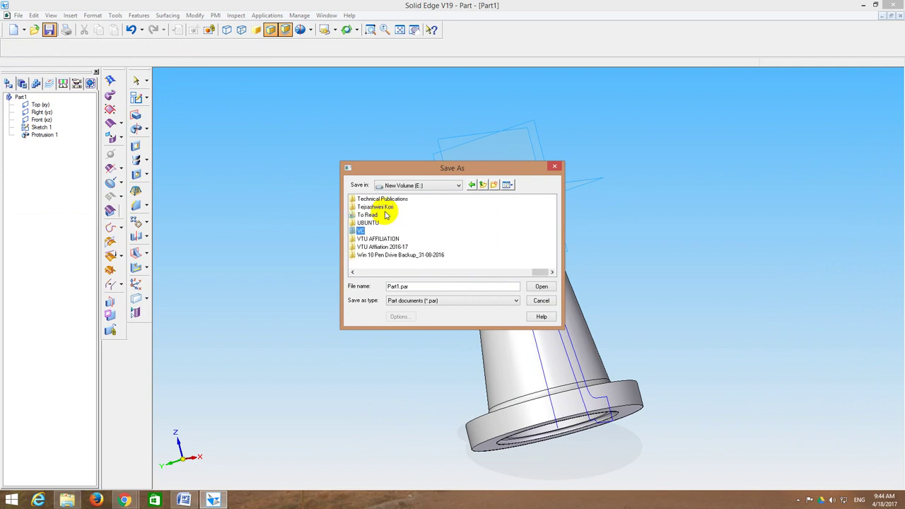
{"action": "double_click", "coordinate": [360, 231]}
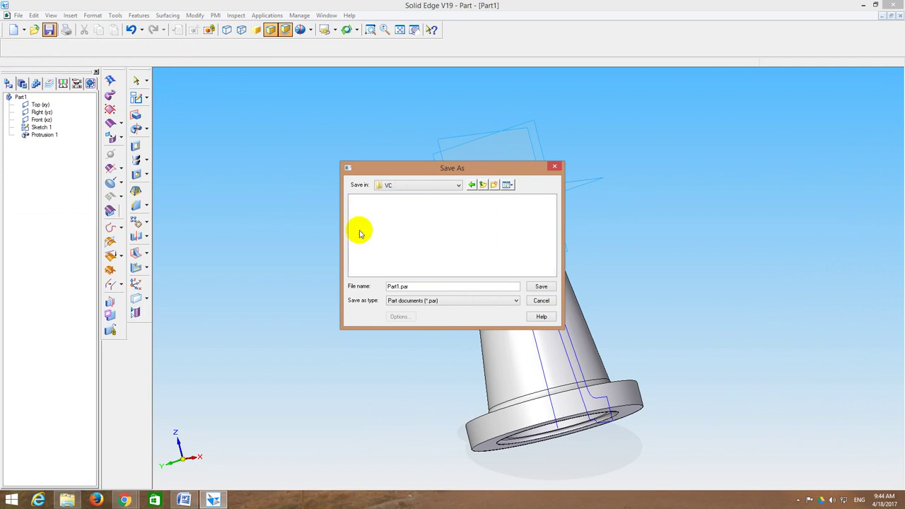
Step: Create a student-ID folder inside VC and a ScrewJack folder within it
{"action": "left_click", "coordinate": [495, 185]}
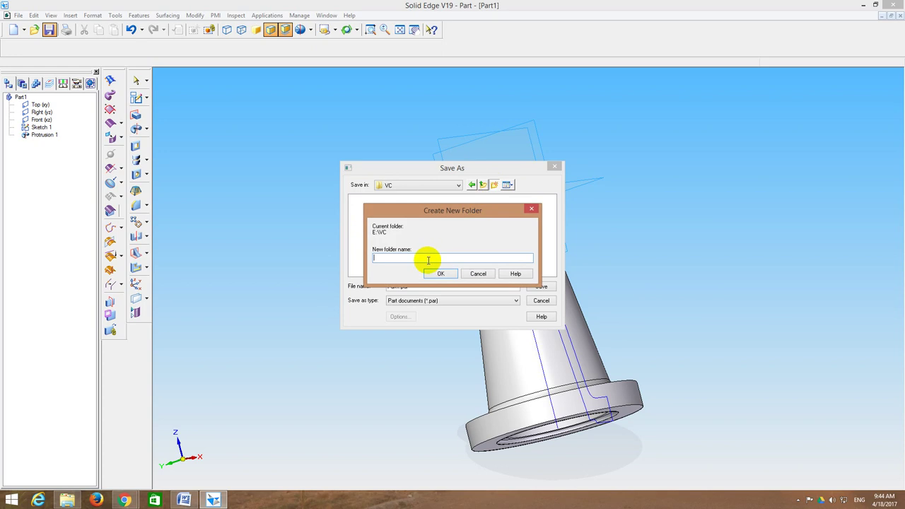
{"action": "type", "text": "3VC"}
{"action": "type", "text": "1"}
{"action": "type", "text": "6"}
{"action": "type", "text": "ME"}
{"action": "type", "text": "00"}
{"action": "key", "text": "Return"}
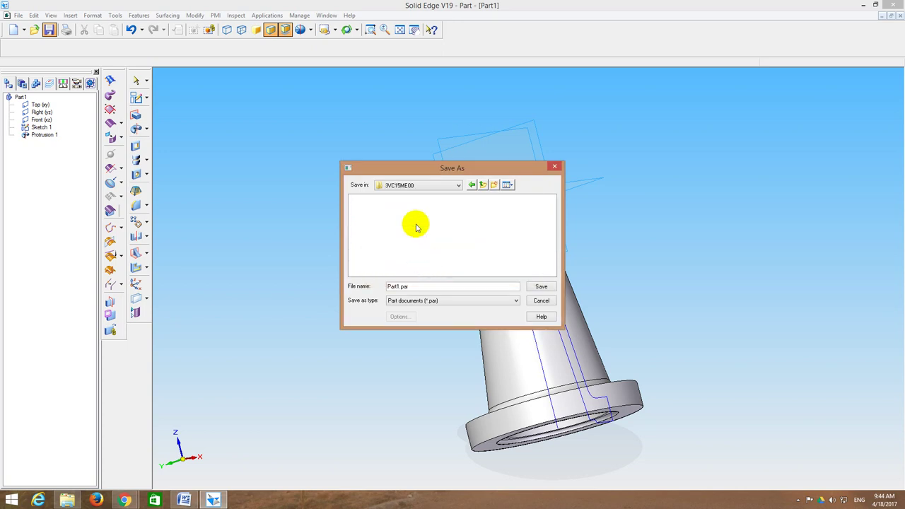
{"action": "left_click", "coordinate": [495, 185]}
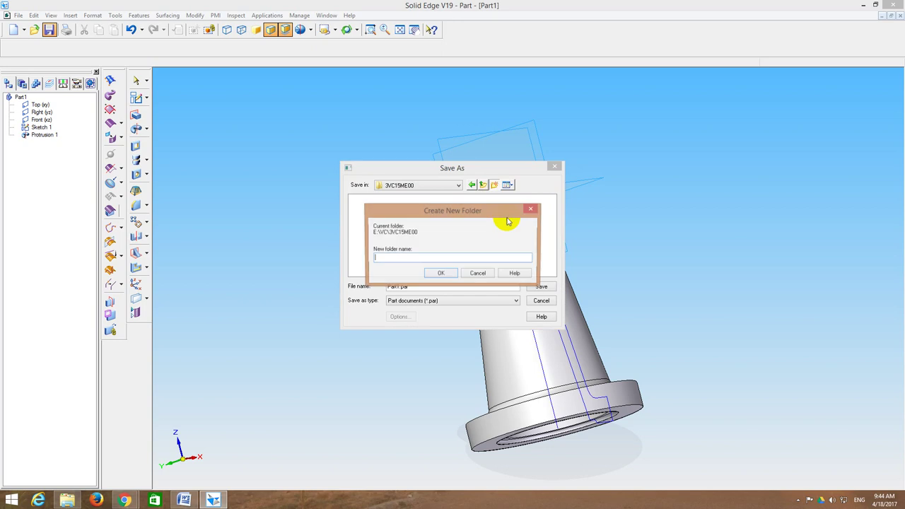
{"action": "type", "text": "S"}
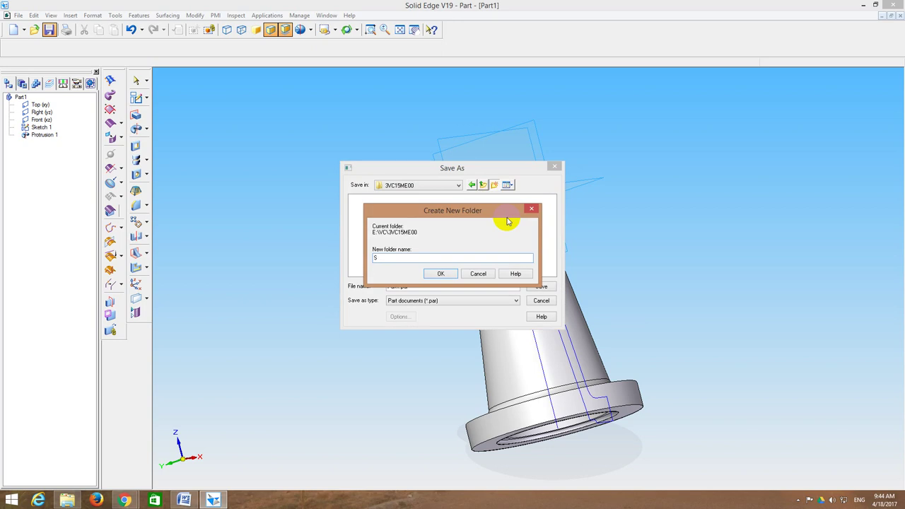
{"action": "type", "text": "olack"}
{"action": "key", "text": "Return"}
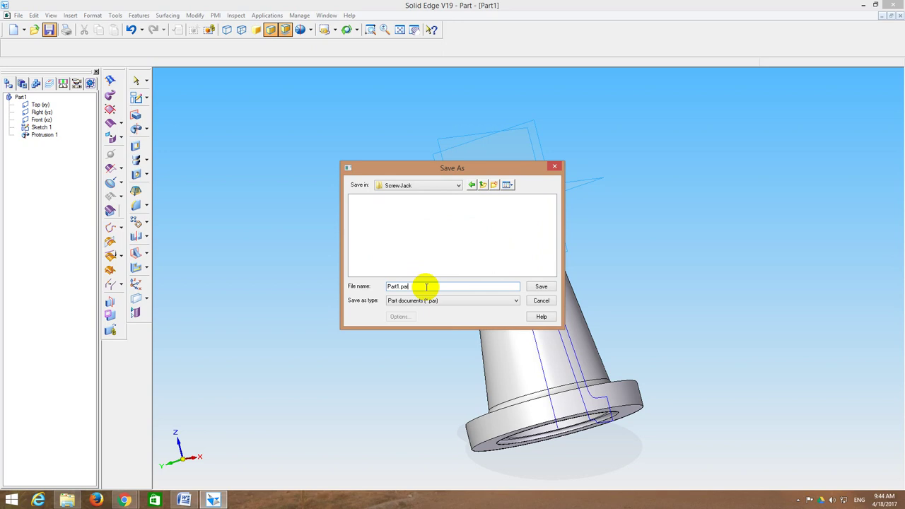
Step: Save the part as 1_Body.par and return to the Word drawings document
{"action": "double_click", "coordinate": [427, 287]}
{"action": "type", "text": "Bod"}
{"action": "type", "text": "1_"}
{"action": "key", "text": "Return"}
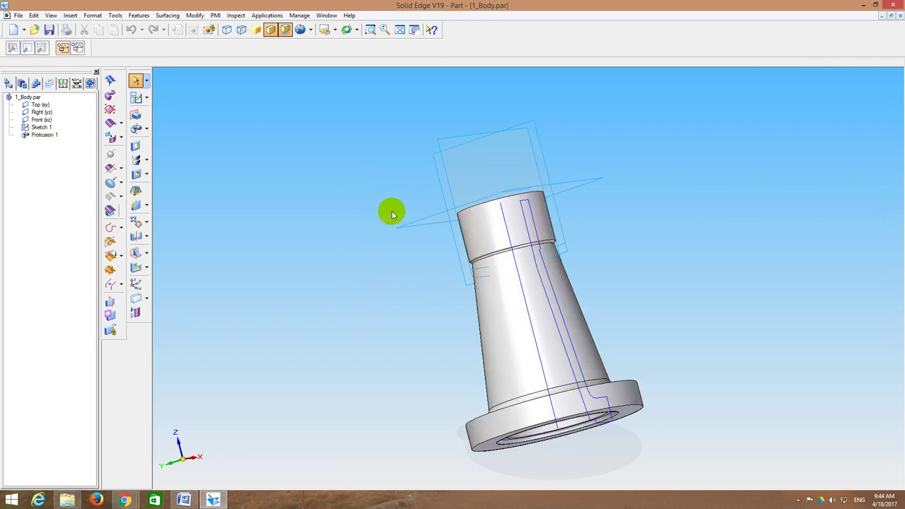
{"action": "key", "text": "alt+Tab"}
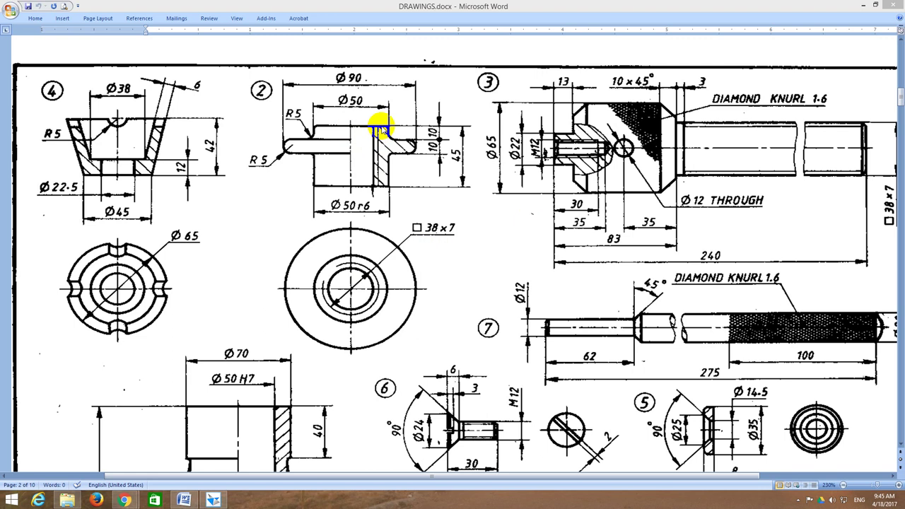
Step: Mark the R5 fillet, the right flange fillet and the plan-view circles on drawing 2
{"action": "left_click_drag", "start_coordinate": [320, 147], "coordinate": [311, 139]}
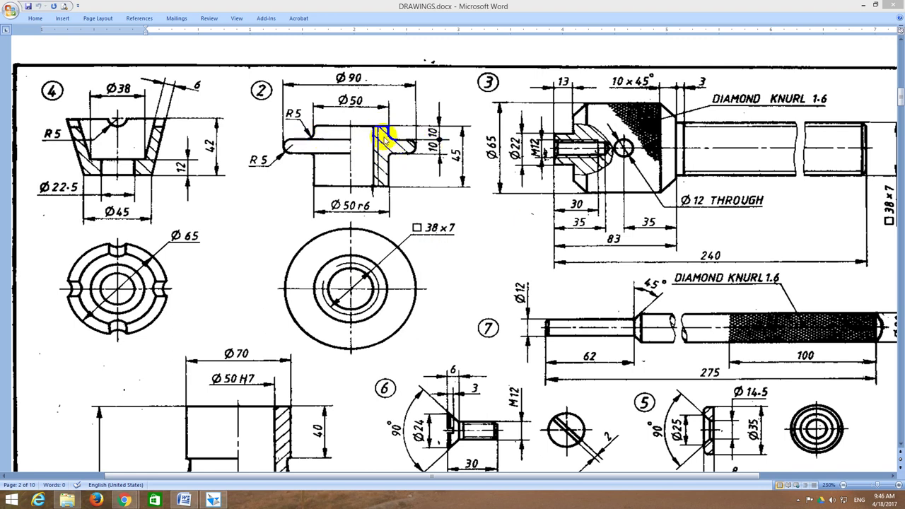
{"action": "left_click_drag", "start_coordinate": [408, 142], "coordinate": [390, 157]}
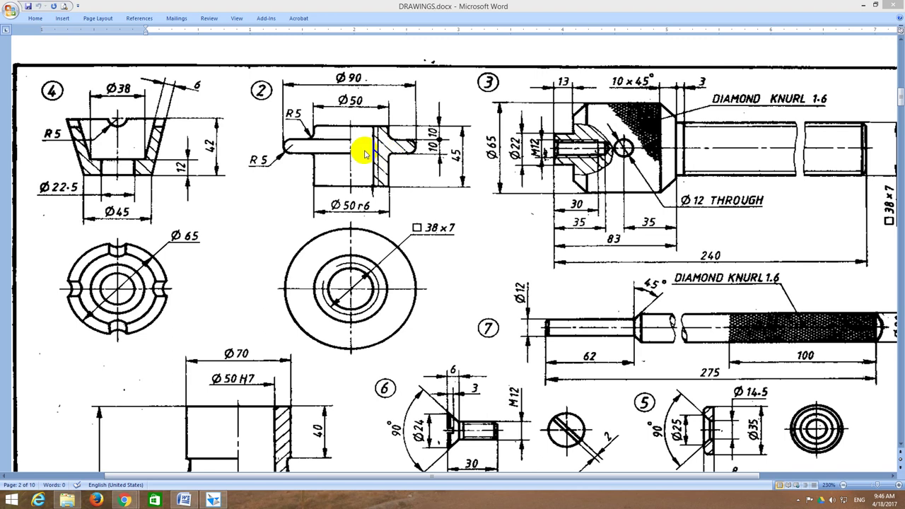
{"action": "left_click_drag", "start_coordinate": [379, 231], "coordinate": [398, 248]}
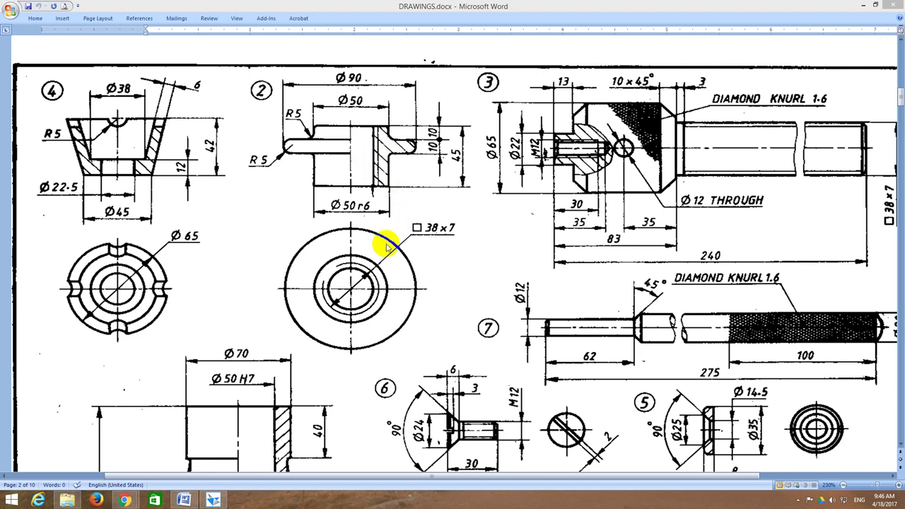
{"action": "left_click_drag", "start_coordinate": [341, 276], "coordinate": [337, 296]}
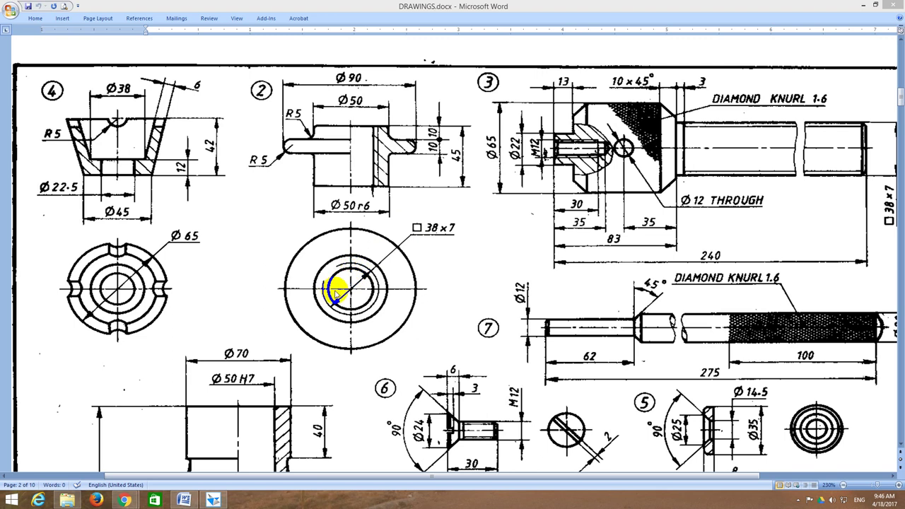
Step: Mark the □38×7 callout and the inner circle, then return to the Solid Edge part window
{"action": "left_click_drag", "start_coordinate": [438, 228], "coordinate": [453, 232]}
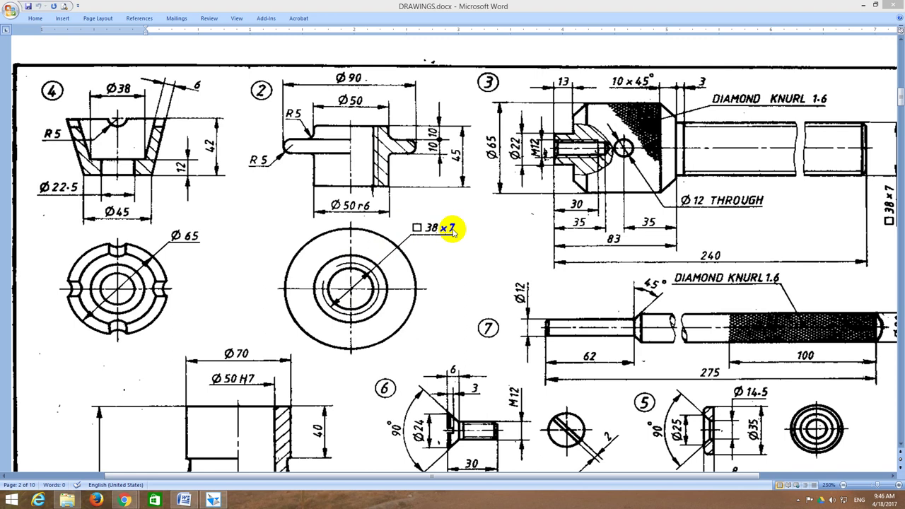
{"action": "mouse_move", "coordinate": [348, 257]}
{"action": "left_mouse_down"}
{"action": "mouse_move", "coordinate": [370, 261]}
{"action": "mouse_move", "coordinate": [360, 273]}
{"action": "left_mouse_up"}
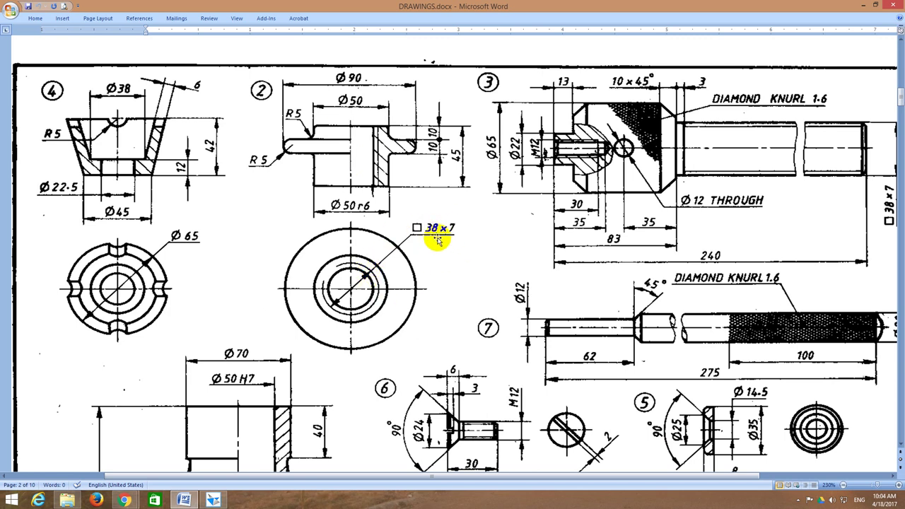
{"action": "left_click_drag", "start_coordinate": [403, 242], "coordinate": [394, 249]}
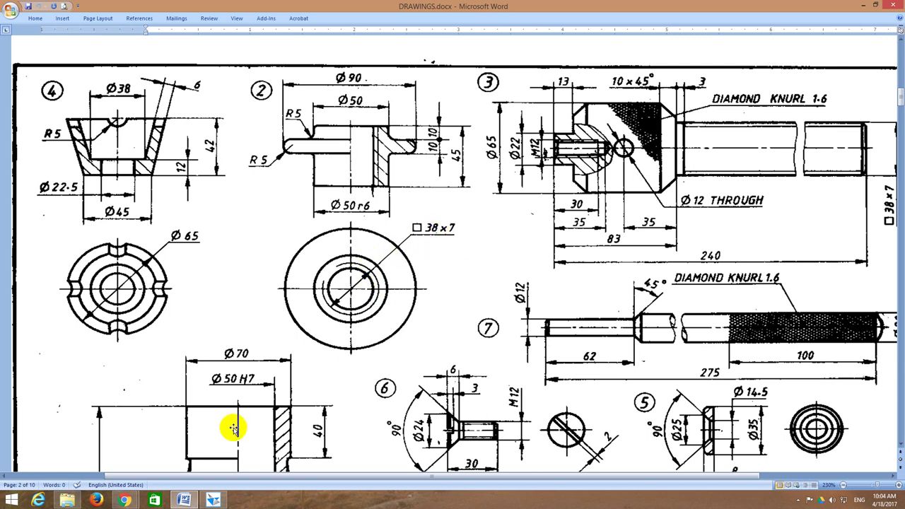
{"action": "left_click_drag", "start_coordinate": [316, 308], "coordinate": [322, 321]}
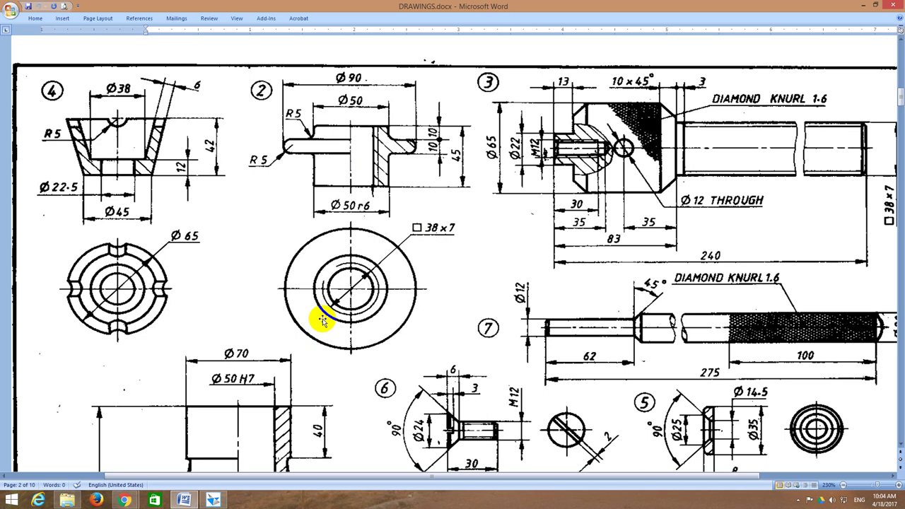
{"action": "left_click", "coordinate": [219, 500]}
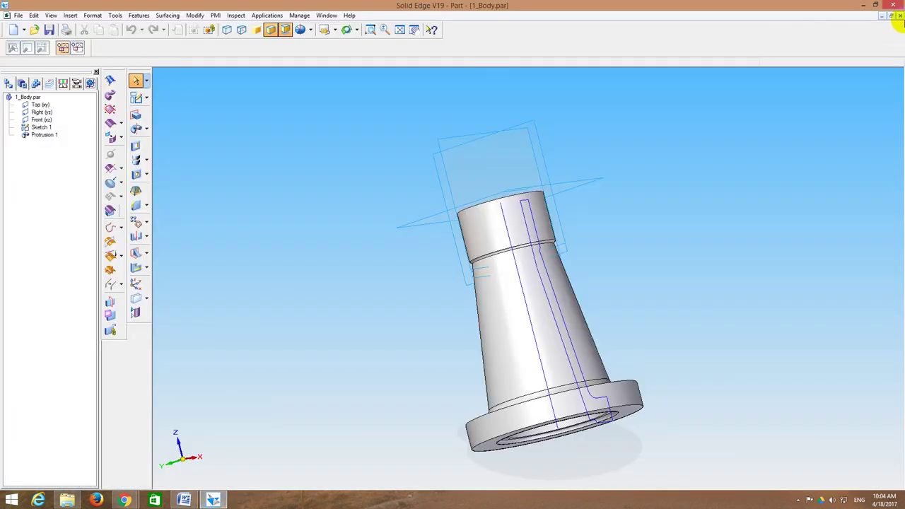
Step: Close 1_Body.par and start a new part sketch on the Front plane
{"action": "left_click", "coordinate": [900, 16]}
{"action": "left_click", "coordinate": [252, 119]}
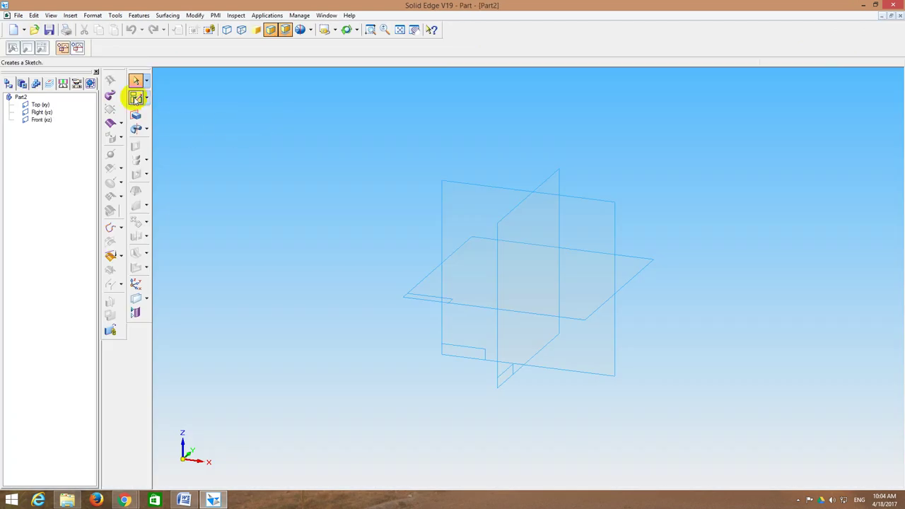
{"action": "left_click", "coordinate": [137, 99]}
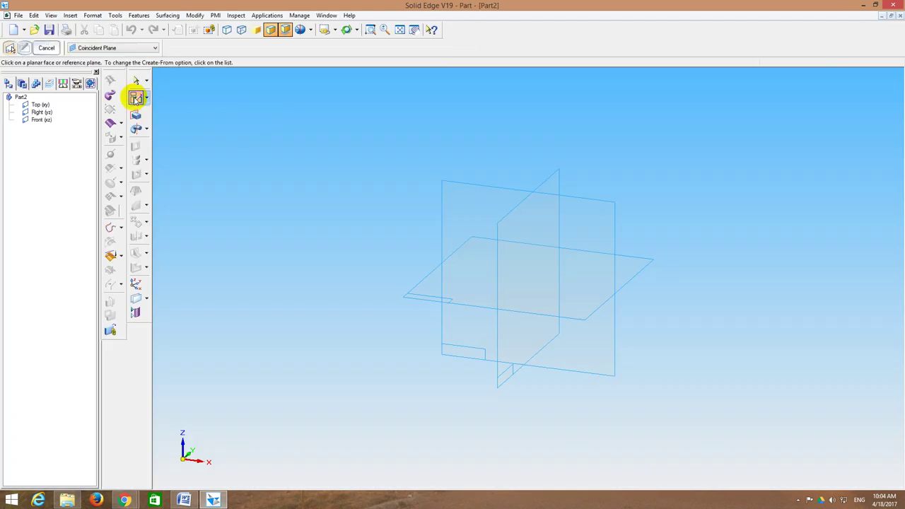
{"action": "left_click", "coordinate": [466, 190]}
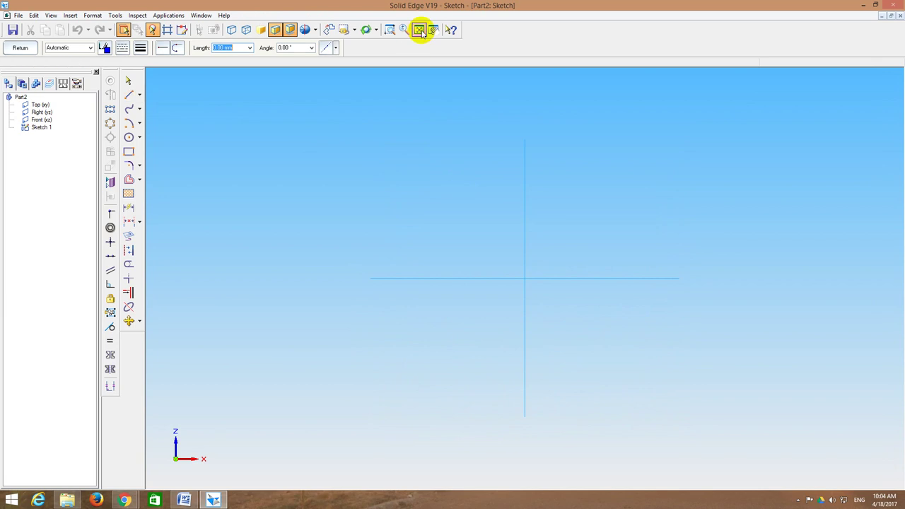
{"action": "left_click", "coordinate": [420, 29]}
Step: Draw the first 45 mm line at -90° starting from the origin
{"action": "left_click", "coordinate": [129, 95]}
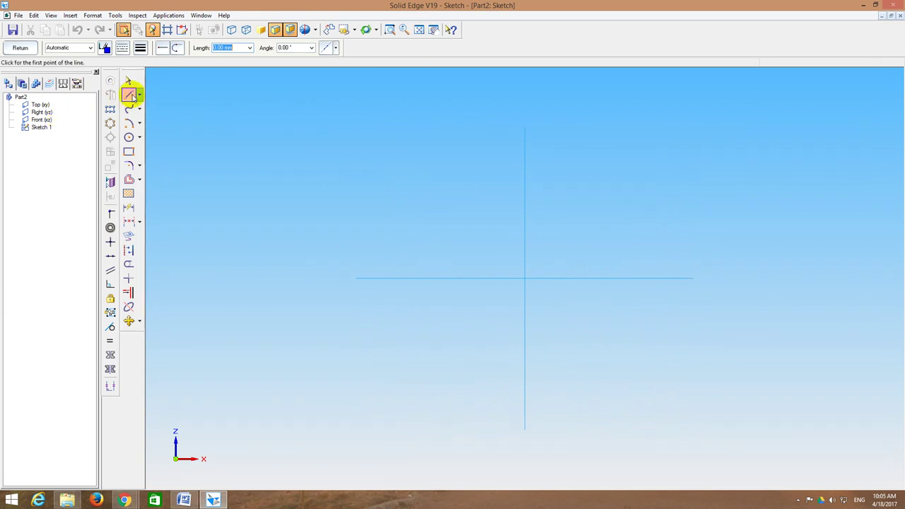
{"action": "left_click", "coordinate": [525, 277]}
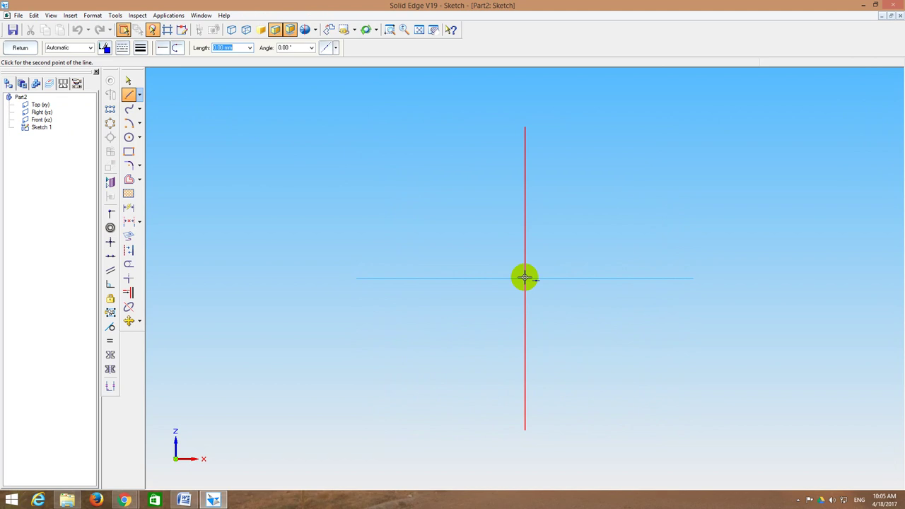
{"action": "type", "text": "45"}
{"action": "key", "text": "Tab"}
{"action": "type", "text": "-90"}
{"action": "key", "text": "Return"}
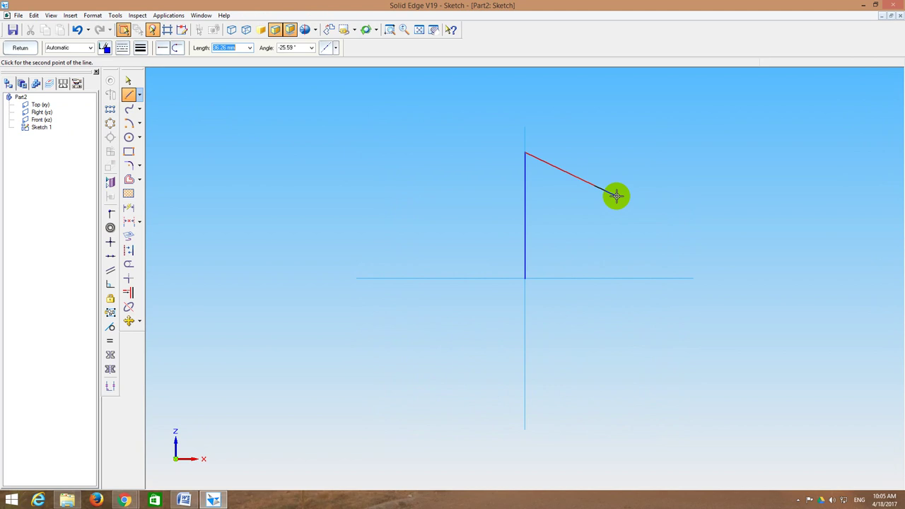
Step: Add a 25 mm line at 0° and a 10 mm line at -90°
{"action": "type", "text": "25"}
{"action": "key", "text": "Tab"}
{"action": "type", "text": "0"}
{"action": "key", "text": "Return"}
{"action": "type", "text": "10"}
{"action": "key", "text": "Tab"}
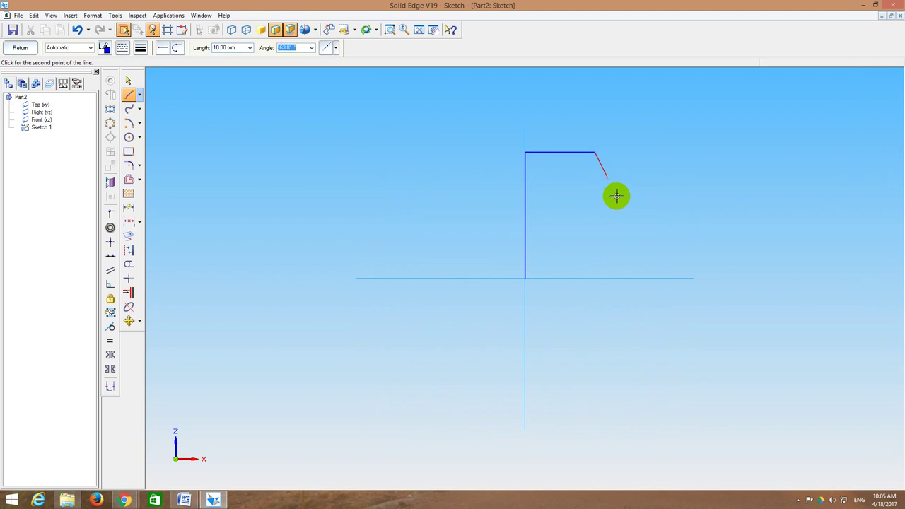
{"action": "type", "text": "-90"}
{"action": "key", "text": "Return"}
Step: Continue the outline with a 20 mm line at 0° and a 10 mm line at 270°
{"action": "type", "text": "1"}
{"action": "key", "text": "BackSpace"}
{"action": "type", "text": "20"}
{"action": "key", "text": "Tab"}
{"action": "type", "text": "0"}
{"action": "key", "text": "Return"}
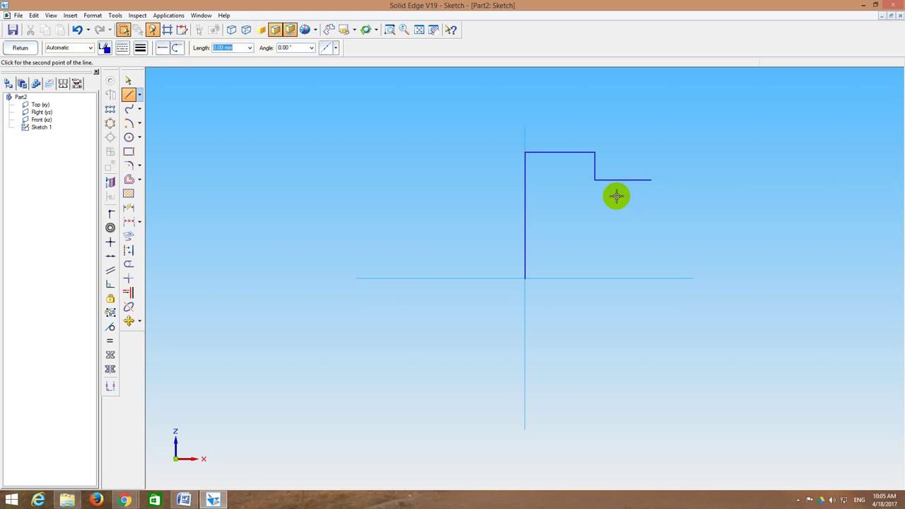
{"action": "type", "text": "10"}
{"action": "key", "text": "Tab"}
{"action": "type", "text": "270"}
{"action": "key", "text": "Return"}
Step: Add a 20 mm line at 180°, a 25 mm line at -90° and a 20 mm line at 0°
{"action": "type", "text": "20"}
{"action": "key", "text": "Tab"}
{"action": "type", "text": "180"}
{"action": "key", "text": "Return"}
{"action": "type", "text": "25"}
{"action": "key", "text": "Tab"}
{"action": "type", "text": "-90"}
{"action": "key", "text": "Return"}
{"action": "type", "text": "20"}
{"action": "key", "text": "Tab"}
{"action": "type", "text": "0"}
{"action": "key", "text": "Return"}
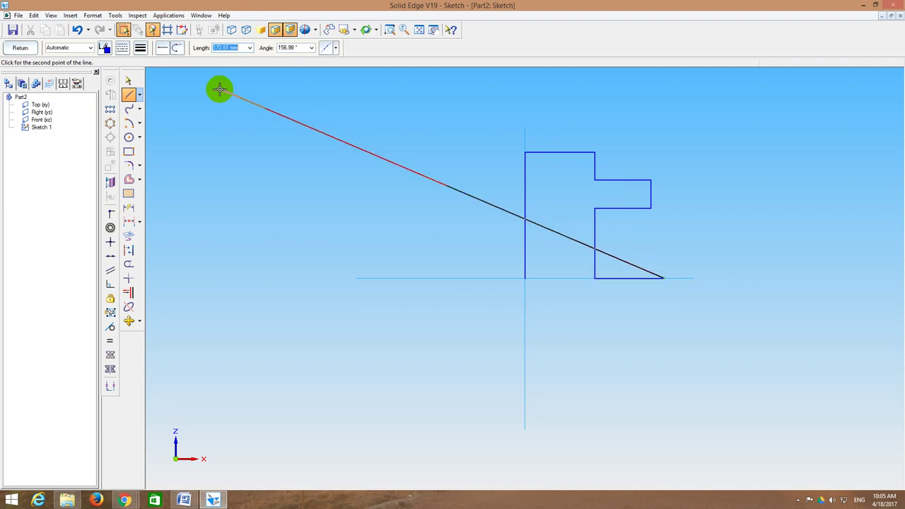
Step: Undo the extra axis line, close the outline's bottom edge and add a vertical dividing line
{"action": "key", "text": "ctrl+z"}
{"action": "left_click", "coordinate": [128, 96]}
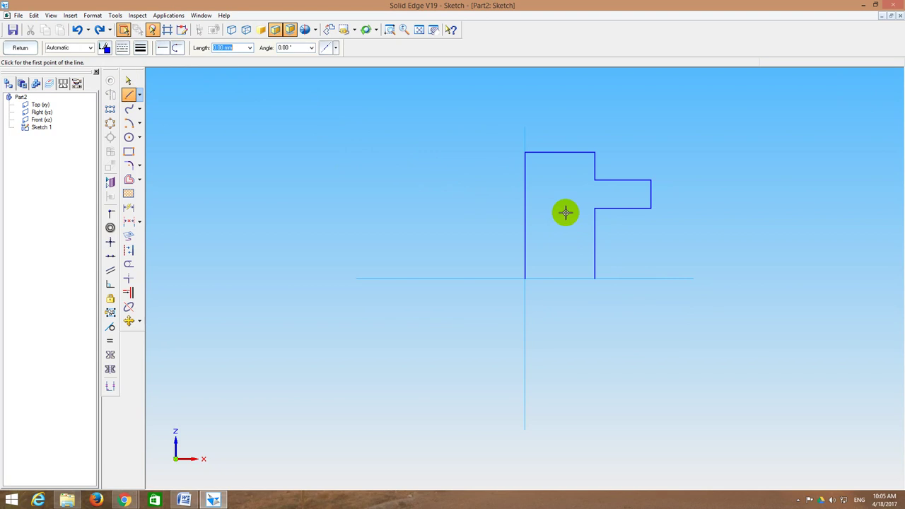
{"action": "left_click", "coordinate": [595, 277]}
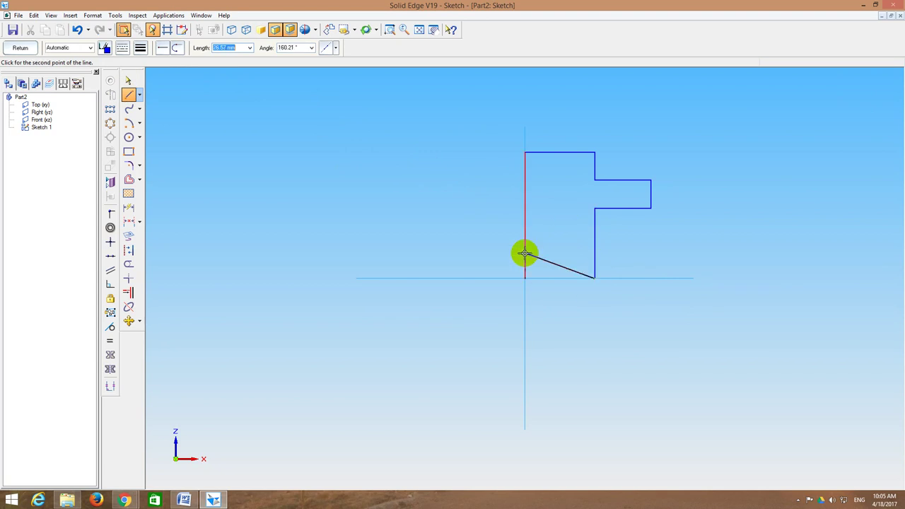
{"action": "left_click", "coordinate": [524, 278]}
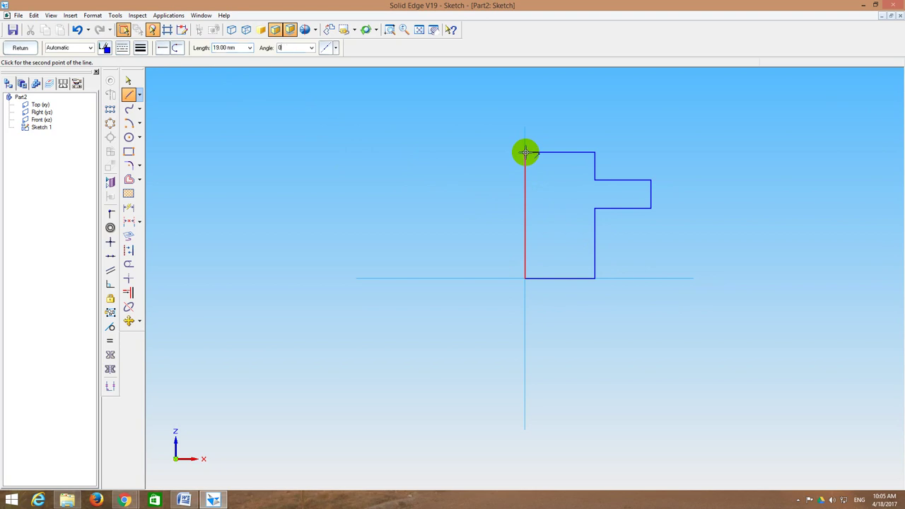
{"action": "left_click", "coordinate": [526, 153]}
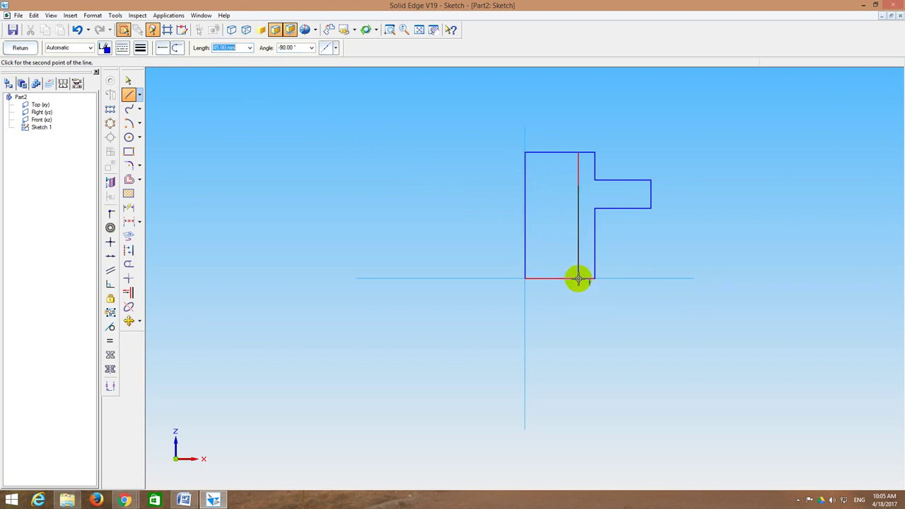
{"action": "left_click", "coordinate": [578, 278]}
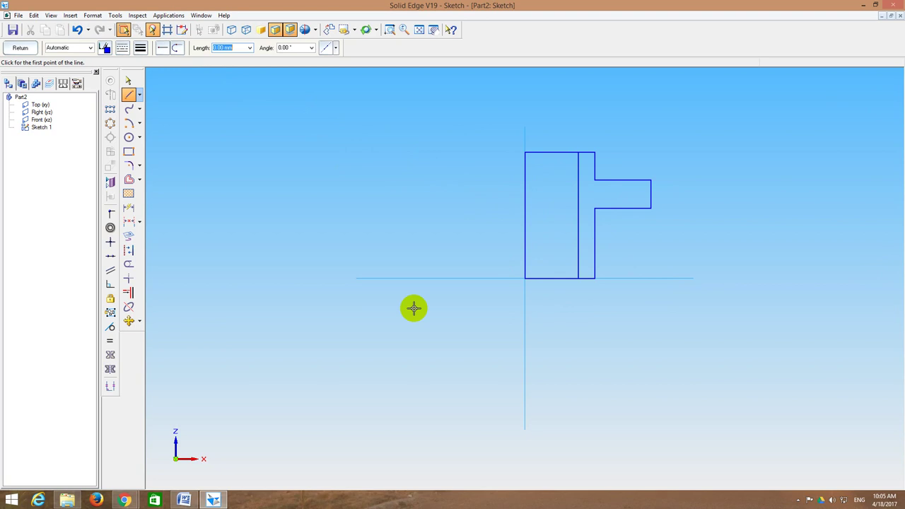
{"action": "left_click", "coordinate": [128, 263]}
Step: Trim away the left rectangle's top and bottom lines
{"action": "left_click_drag", "start_coordinate": [552, 137], "coordinate": [546, 325]}
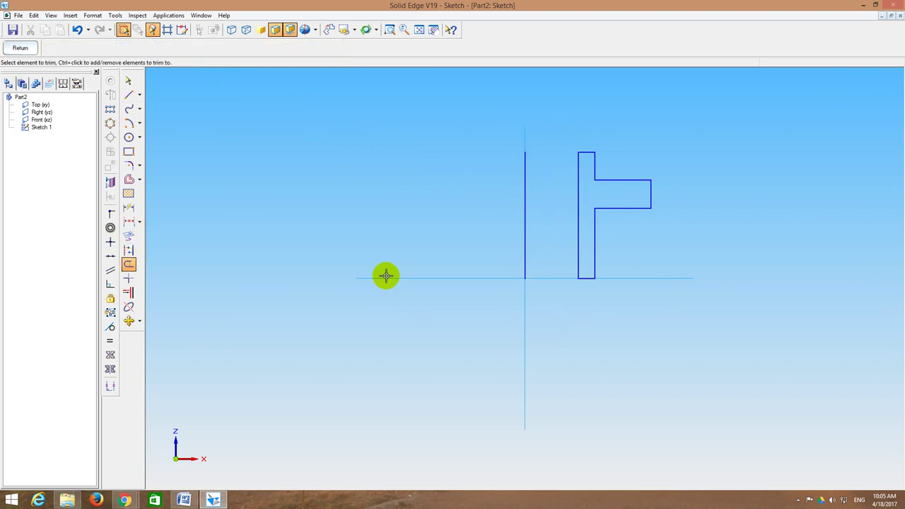
{"action": "key", "text": "Escape"}
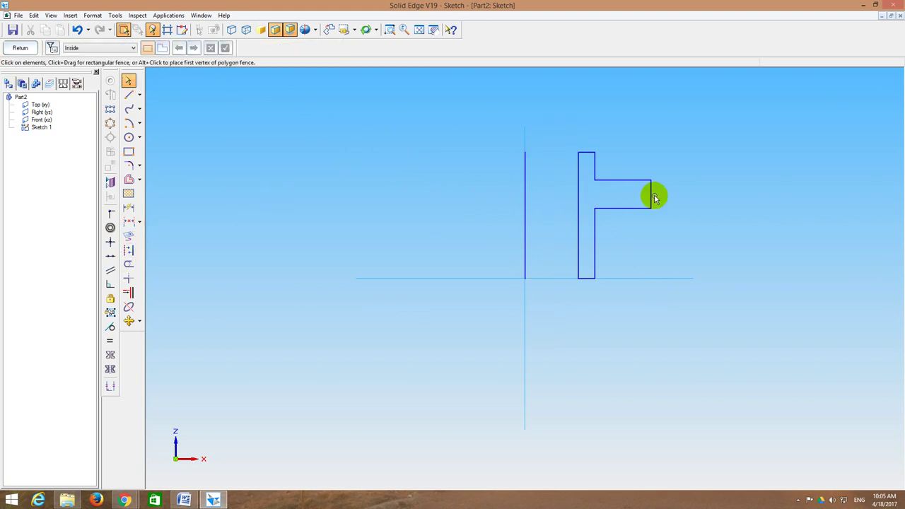
{"action": "left_click", "coordinate": [651, 197]}
{"action": "key", "text": "Escape"}
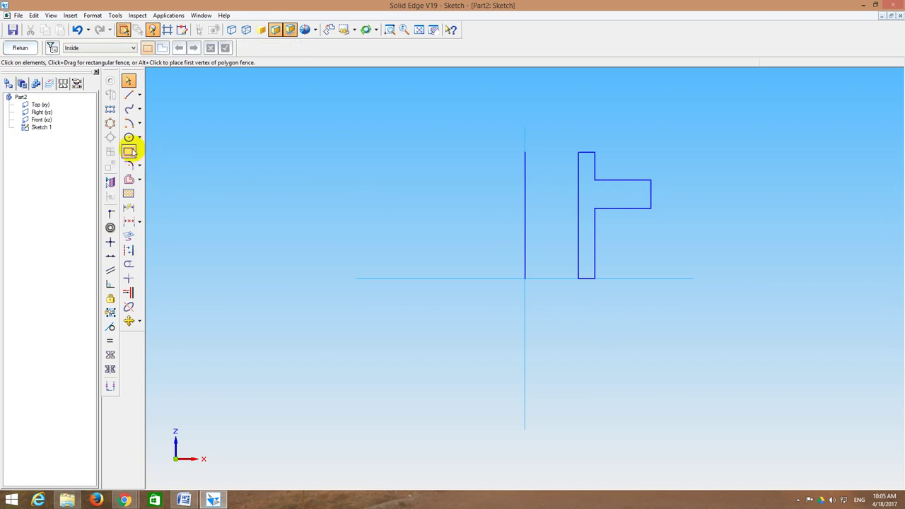
Step: Fillet the tab's inner corner, upper outer corner and end edges
{"action": "left_click", "coordinate": [128, 166]}
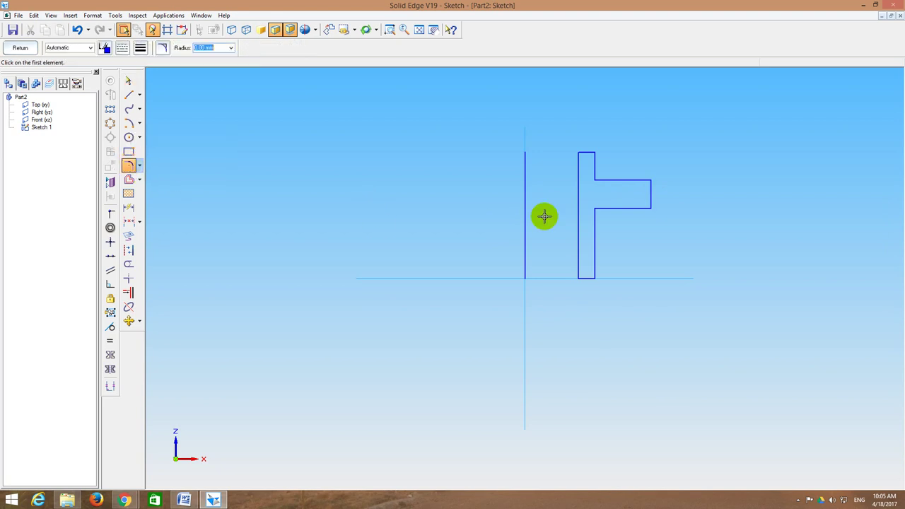
{"action": "left_click", "coordinate": [597, 170]}
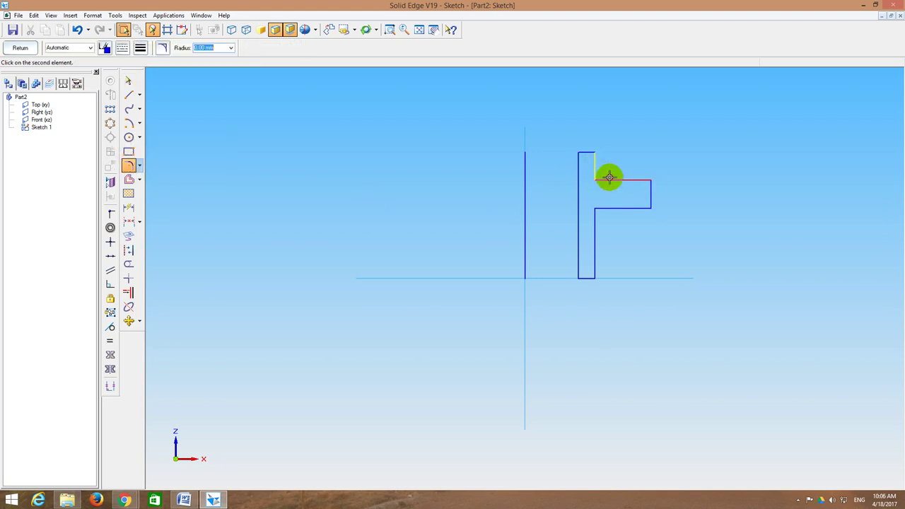
{"action": "left_click", "coordinate": [608, 178]}
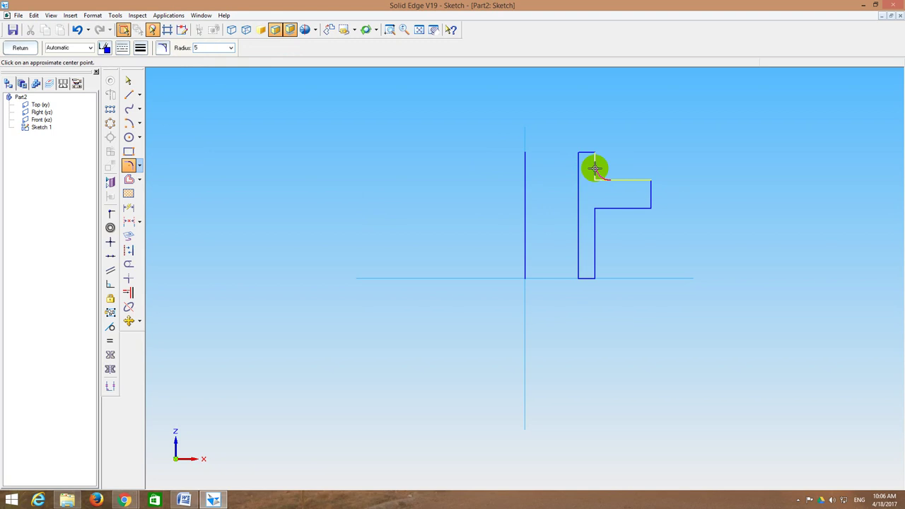
{"action": "left_click", "coordinate": [634, 180]}
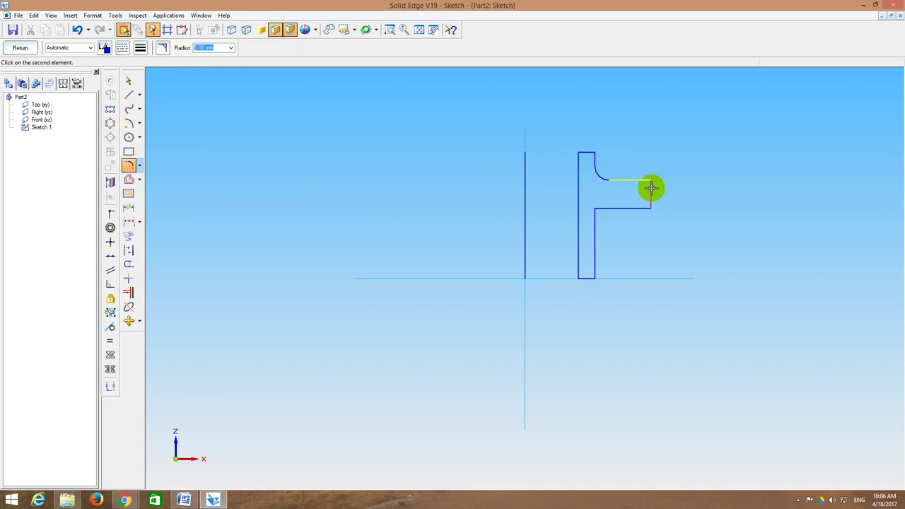
{"action": "left_click", "coordinate": [651, 188]}
{"action": "left_click", "coordinate": [638, 190]}
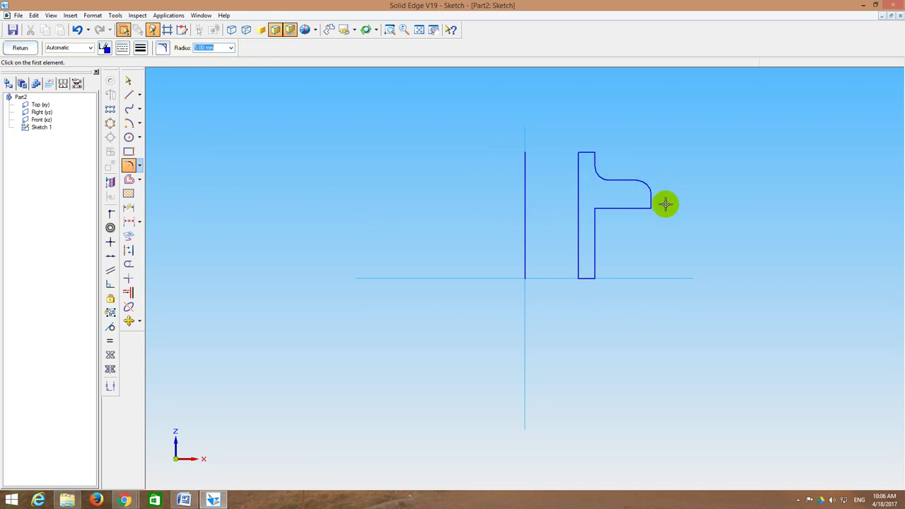
{"action": "left_click", "coordinate": [637, 207]}
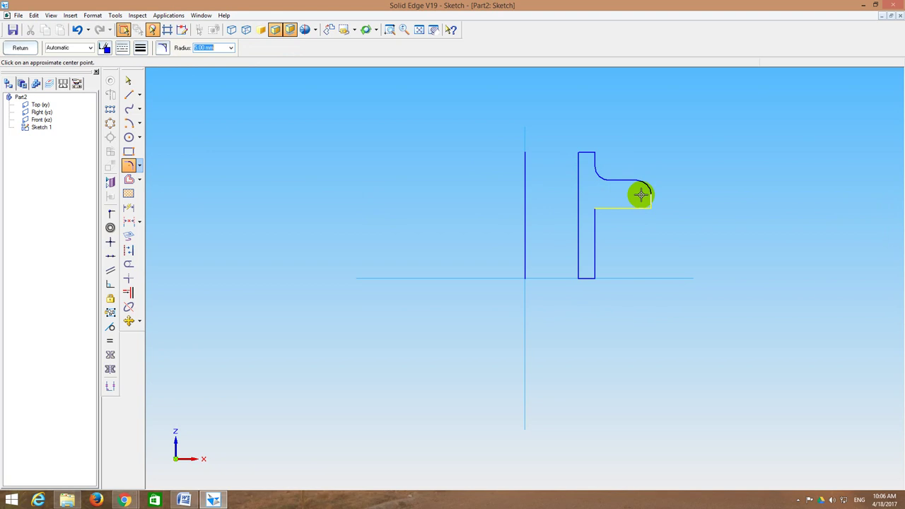
{"action": "left_click", "coordinate": [686, 162]}
{"action": "left_click", "coordinate": [650, 199]}
{"action": "left_click", "coordinate": [636, 206]}
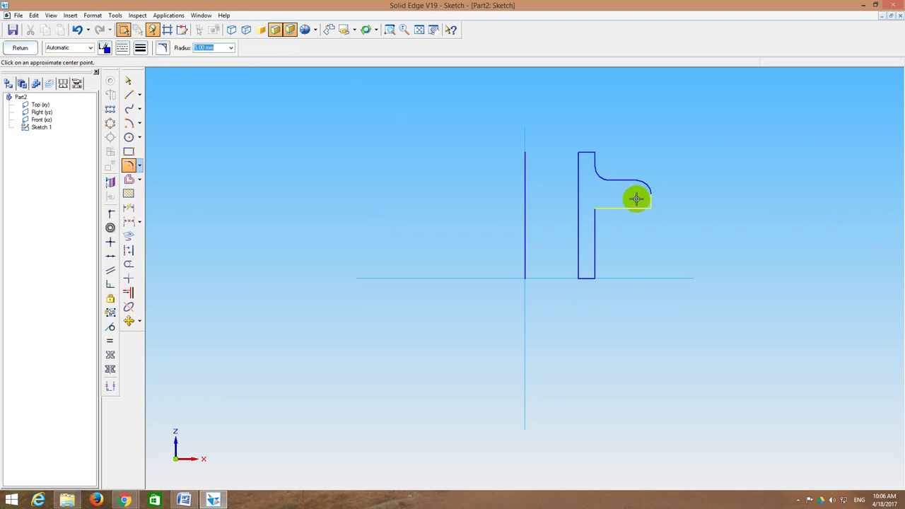
Step: Round the tab's lower end corner and the T's lower inner corner
{"action": "left_click", "coordinate": [127, 166]}
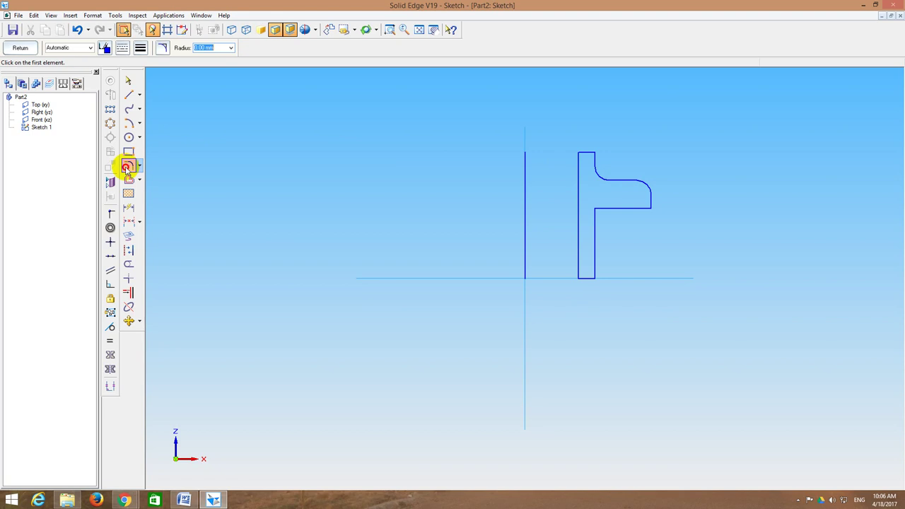
{"action": "left_click", "coordinate": [648, 207]}
{"action": "left_click", "coordinate": [652, 205]}
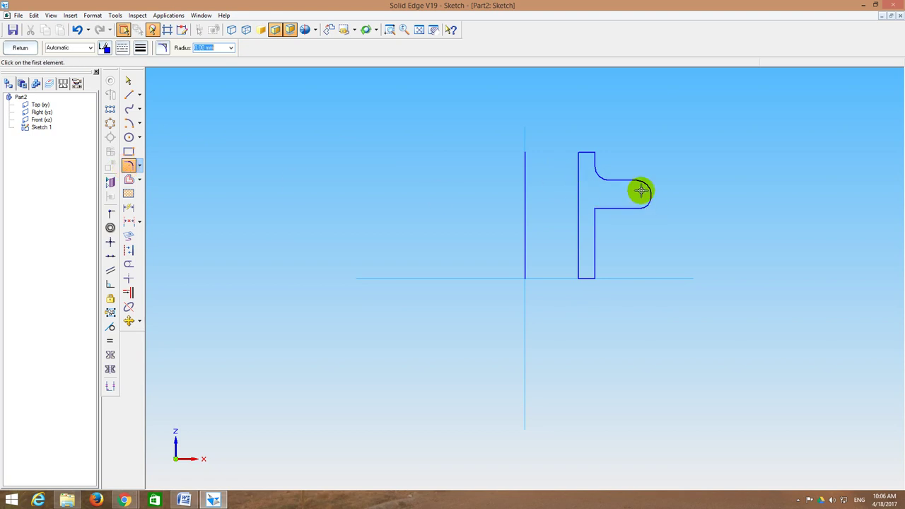
{"action": "left_click", "coordinate": [601, 208]}
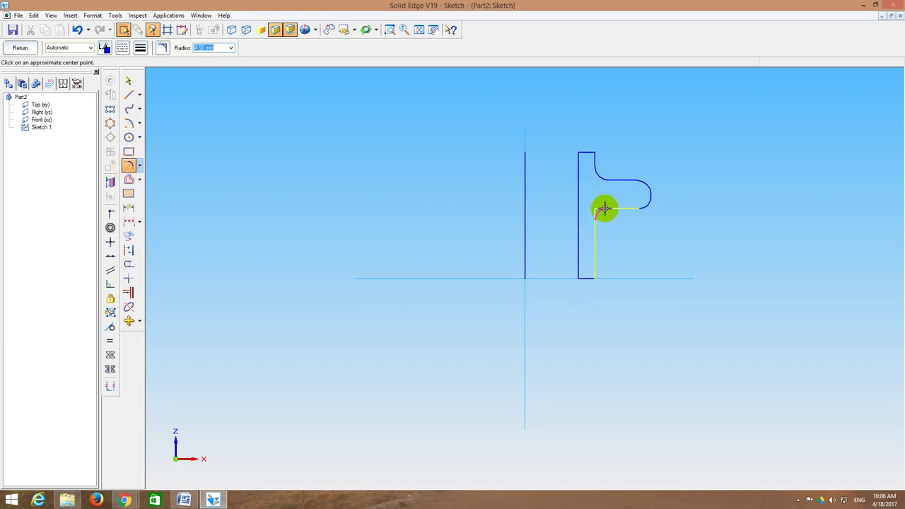
{"action": "left_click", "coordinate": [611, 216]}
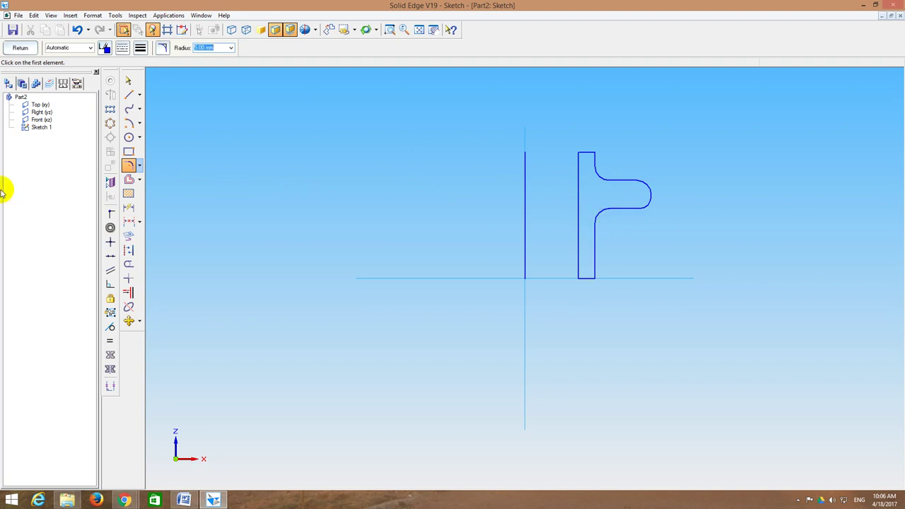
Step: Fill the closed T-shaped profile with hatching
{"action": "left_click", "coordinate": [128, 193]}
{"action": "left_click", "coordinate": [596, 197]}
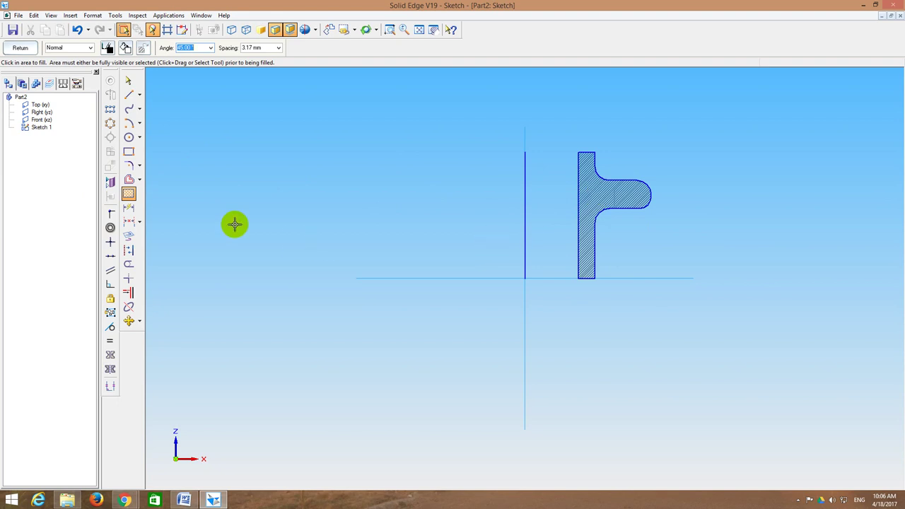
{"action": "left_click", "coordinate": [138, 222]}
{"action": "left_click", "coordinate": [127, 221]}
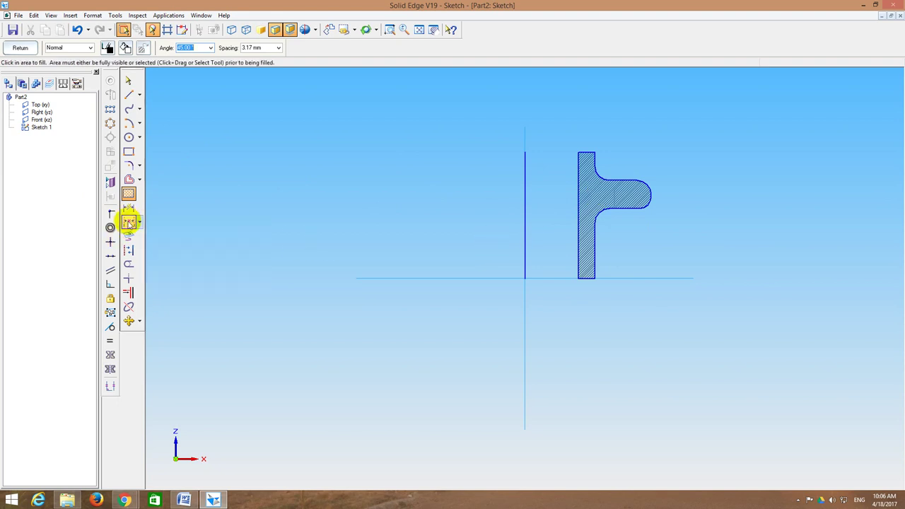
Step: Dimension the bar width 6, the vertical line 45 and the arm's end radius R 5
{"action": "left_click", "coordinate": [578, 183]}
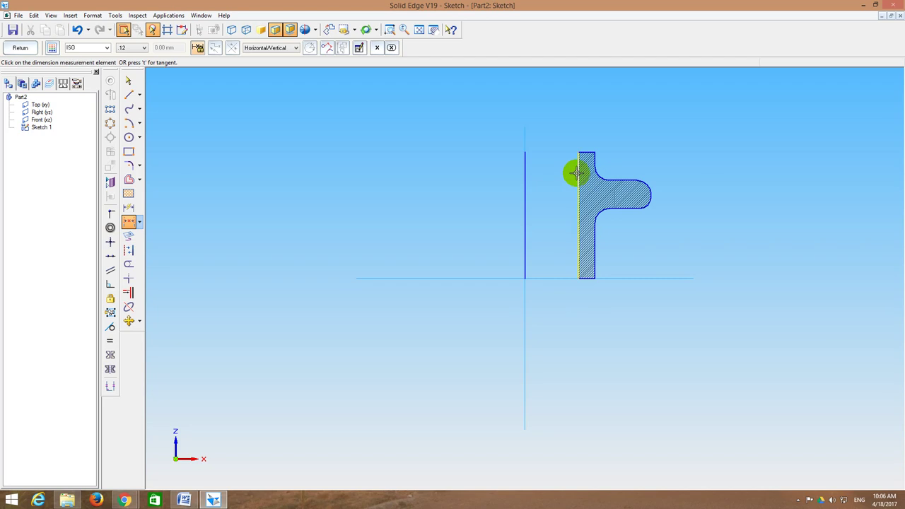
{"action": "left_click", "coordinate": [595, 157]}
{"action": "left_click", "coordinate": [587, 134]}
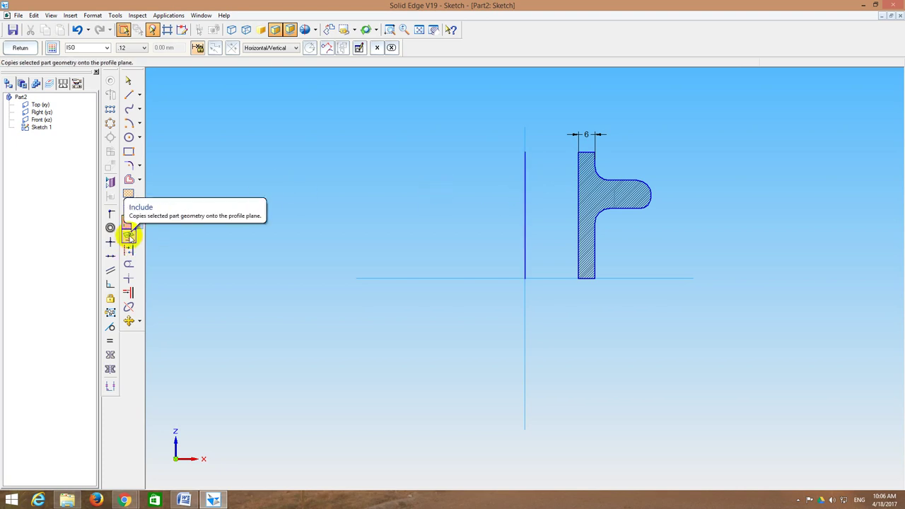
{"action": "left_click", "coordinate": [129, 208]}
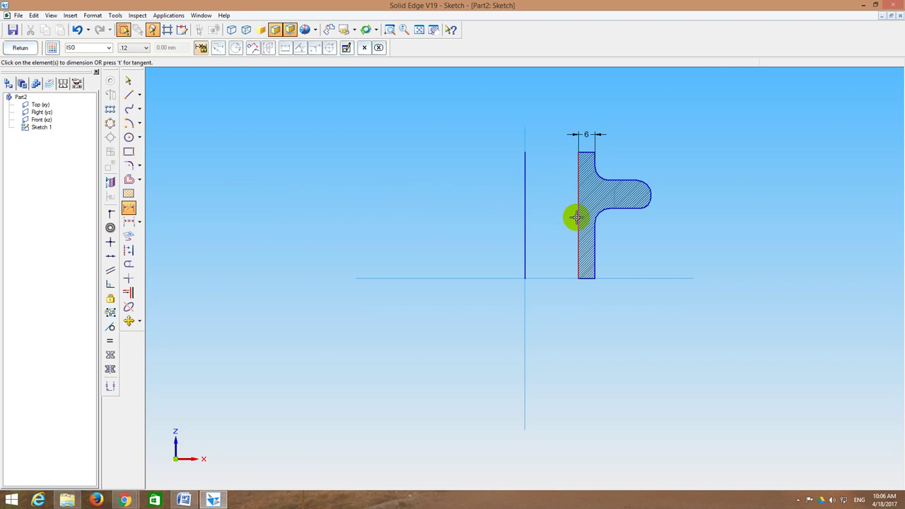
{"action": "left_click", "coordinate": [578, 218]}
{"action": "left_click", "coordinate": [553, 216]}
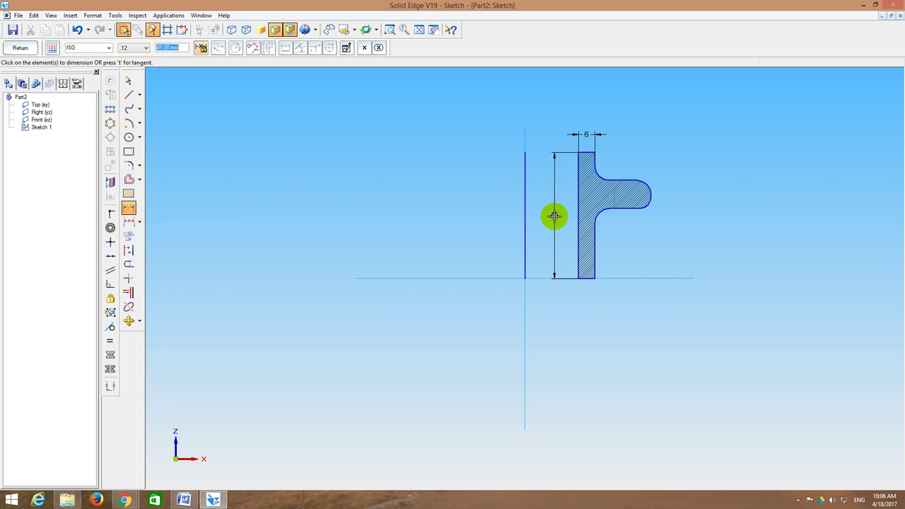
{"action": "left_click", "coordinate": [631, 181]}
{"action": "left_click", "coordinate": [661, 181]}
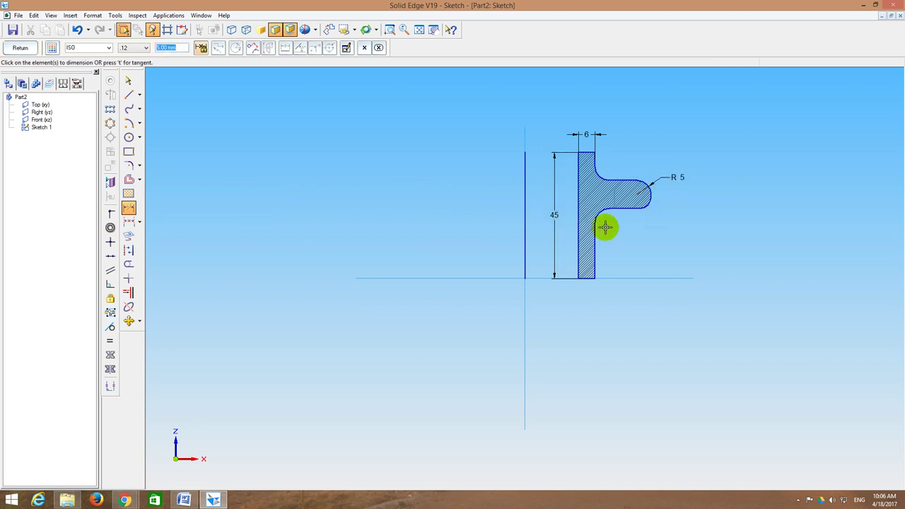
Step: Add the 25 mm and 10 mm distance dimensions locating the arm
{"action": "left_click", "coordinate": [131, 228]}
{"action": "left_click", "coordinate": [586, 152]}
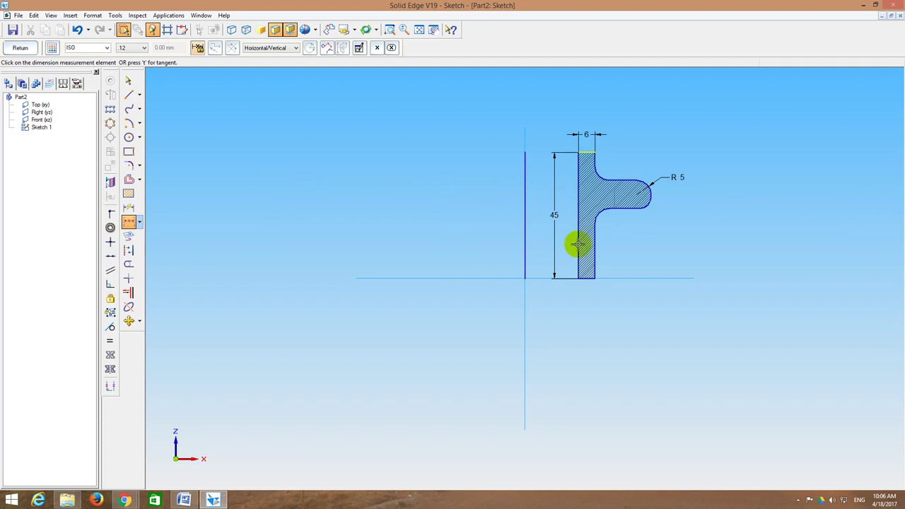
{"action": "left_click", "coordinate": [584, 281]}
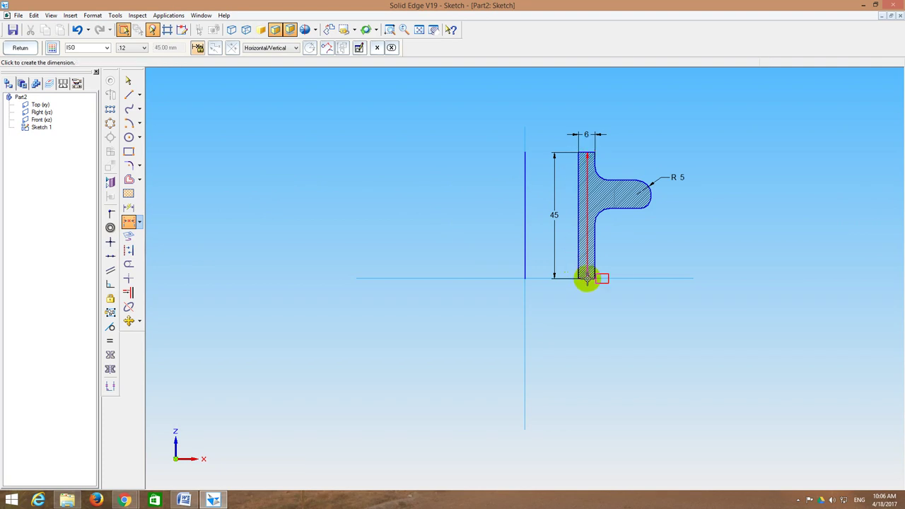
{"action": "right_click", "coordinate": [686, 263]}
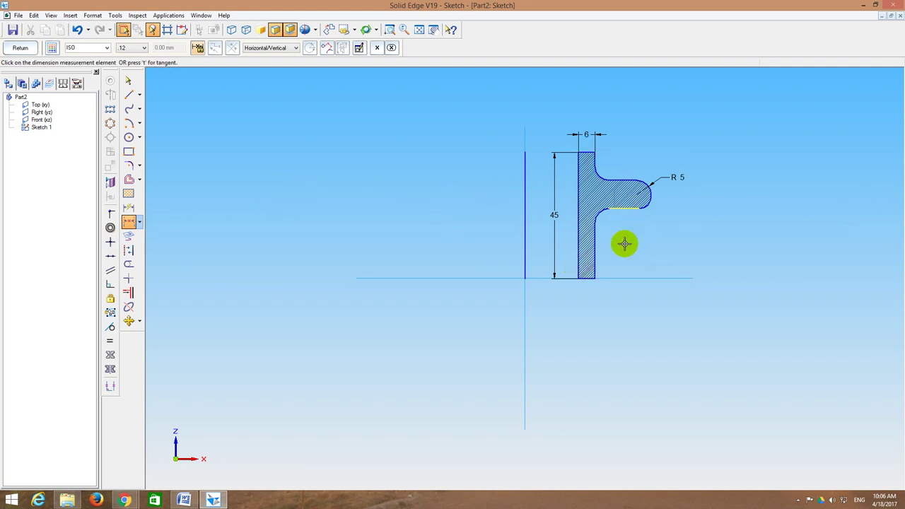
{"action": "left_click", "coordinate": [622, 278]}
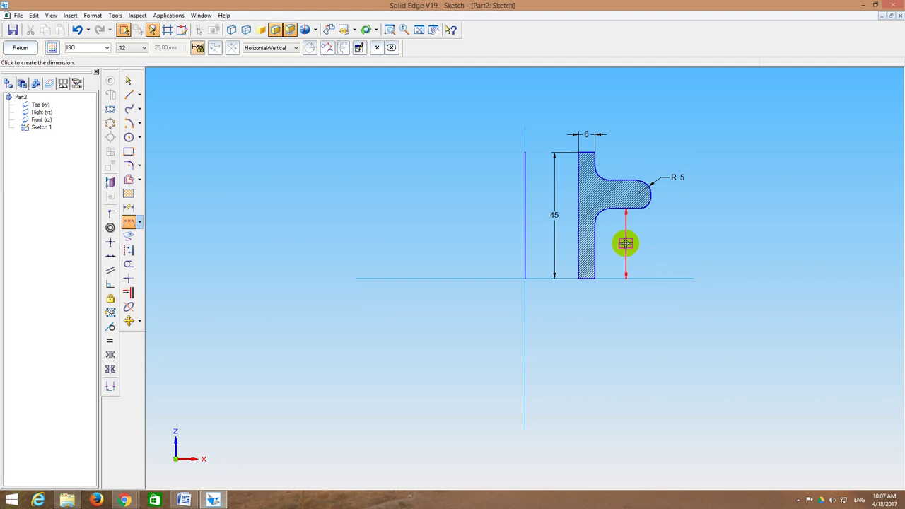
{"action": "left_click", "coordinate": [626, 243]}
{"action": "left_click", "coordinate": [626, 180]}
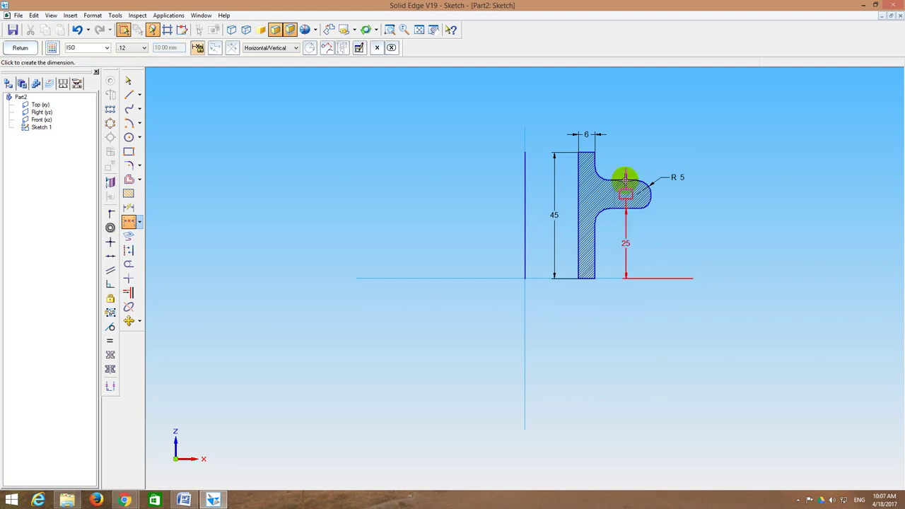
{"action": "right_click", "coordinate": [615, 167]}
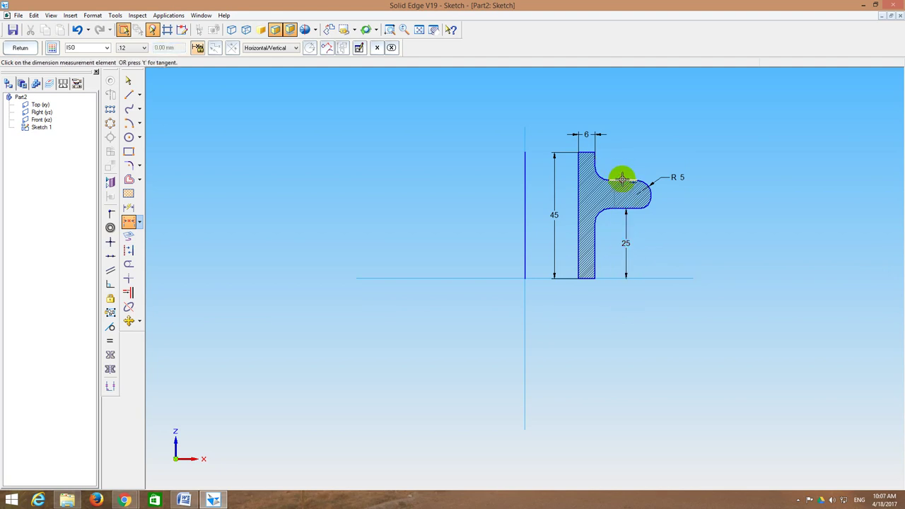
{"action": "left_click", "coordinate": [587, 150]}
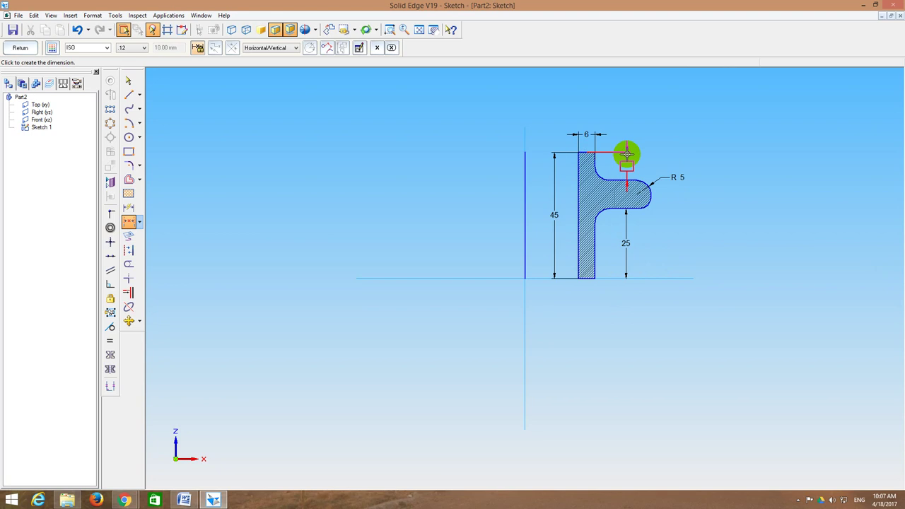
{"action": "left_click", "coordinate": [627, 153]}
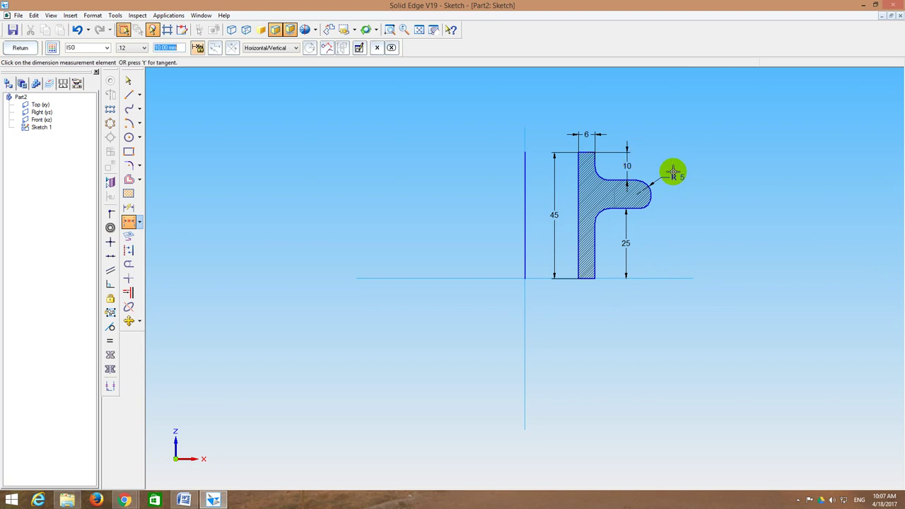
Step: Dismiss the fillet dimension error and finish the sketch
{"action": "left_click", "coordinate": [616, 181]}
{"action": "key", "text": "Escape"}
{"action": "key", "text": "Escape"}
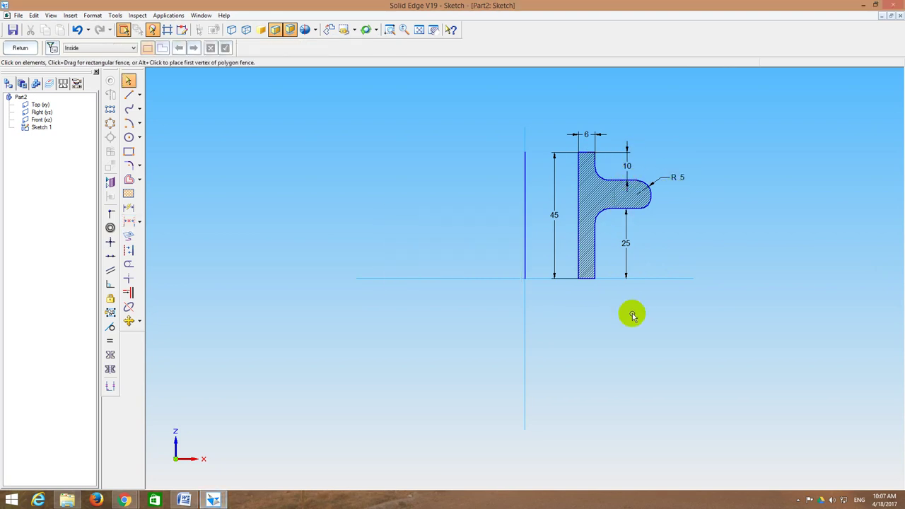
{"action": "left_click", "coordinate": [28, 49]}
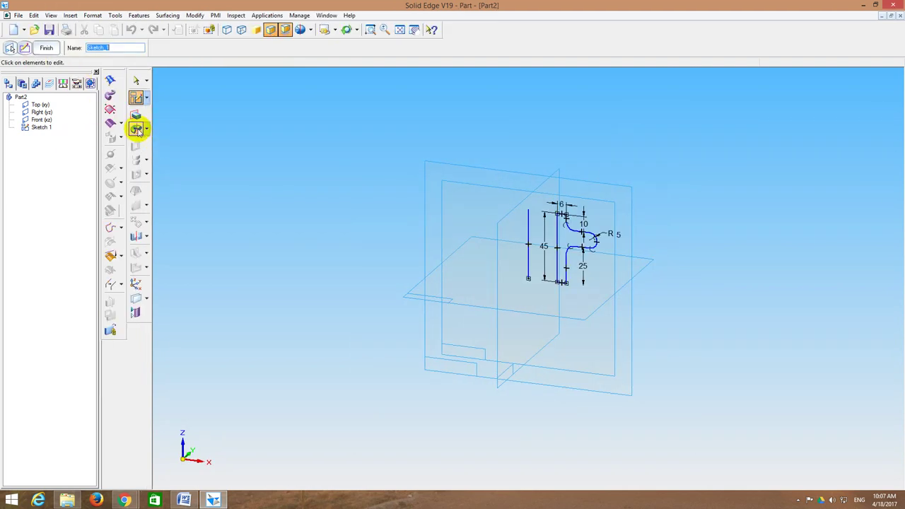
Step: Revolve the T profile 360° about the vertical line into Protrusion 1
{"action": "left_click", "coordinate": [137, 130]}
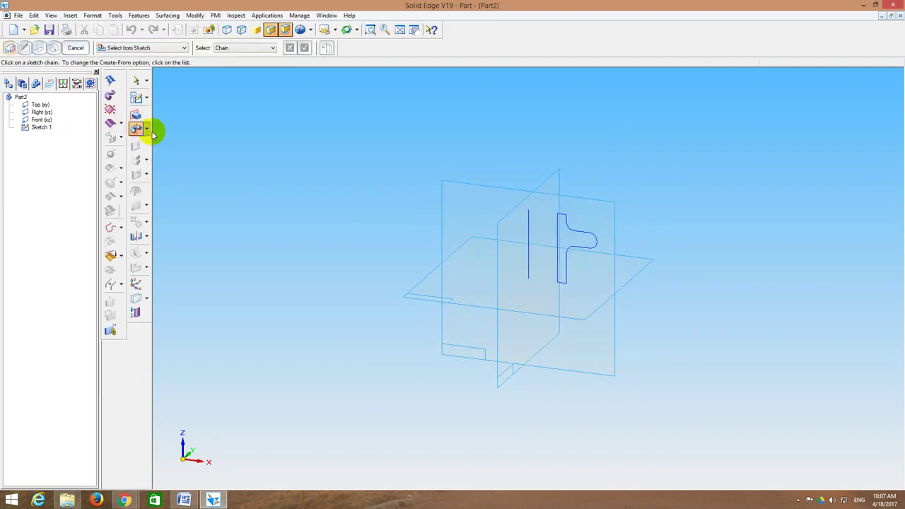
{"action": "left_click", "coordinate": [589, 237]}
{"action": "left_click", "coordinate": [304, 48]}
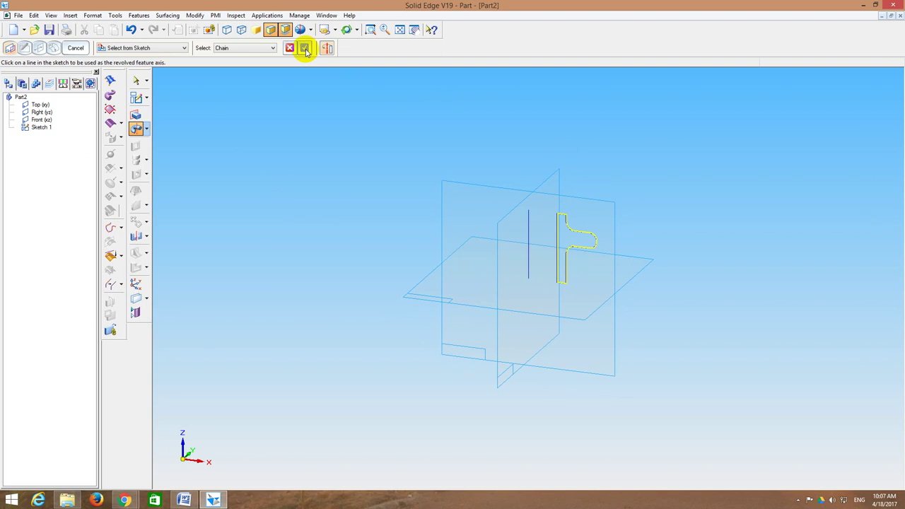
{"action": "left_click", "coordinate": [528, 236]}
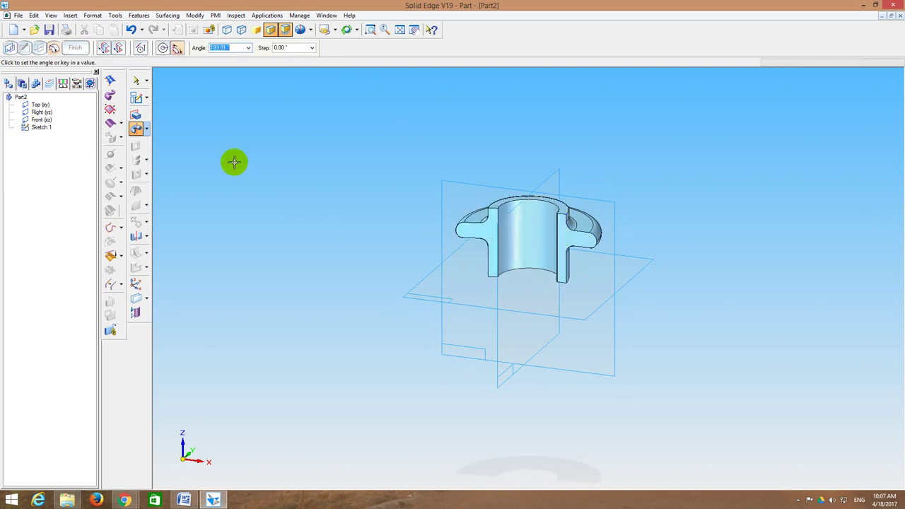
{"action": "left_click", "coordinate": [162, 47]}
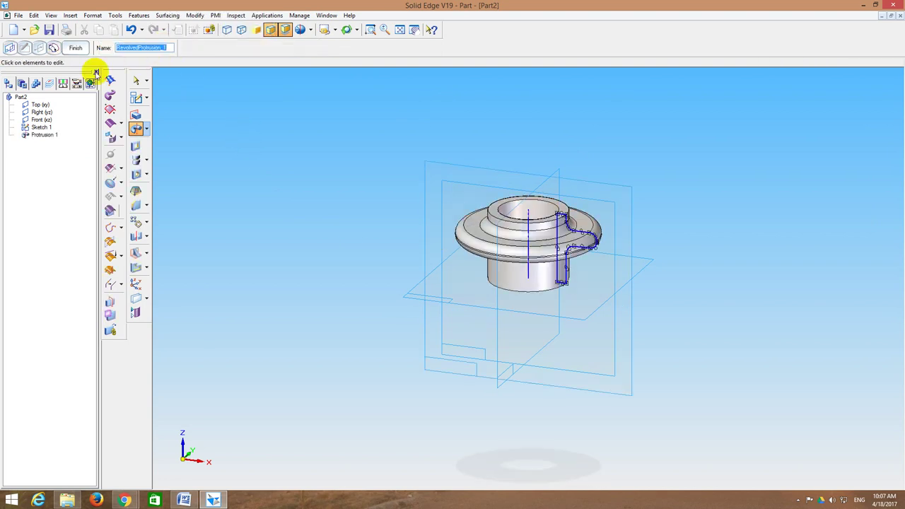
{"action": "left_click", "coordinate": [71, 47]}
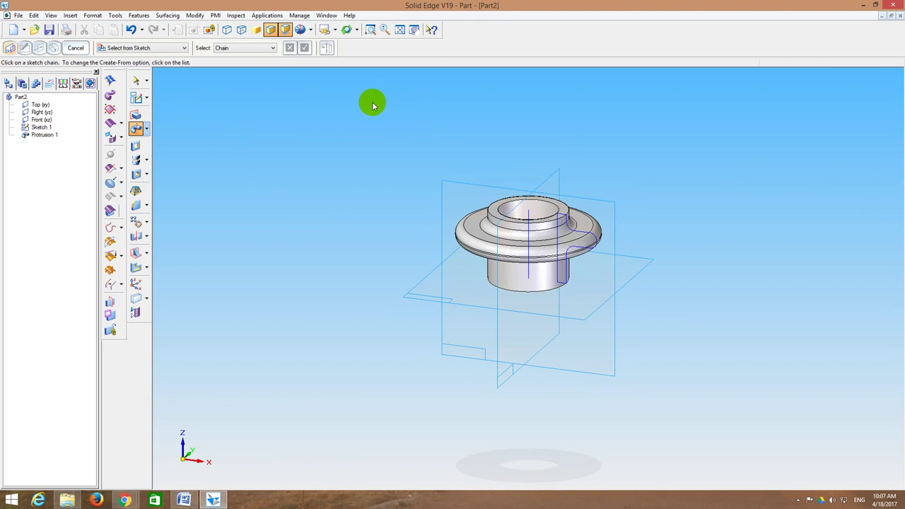
Step: Show the part in Front view as wireframe, then turn it to isometric
{"action": "left_click", "coordinate": [336, 30]}
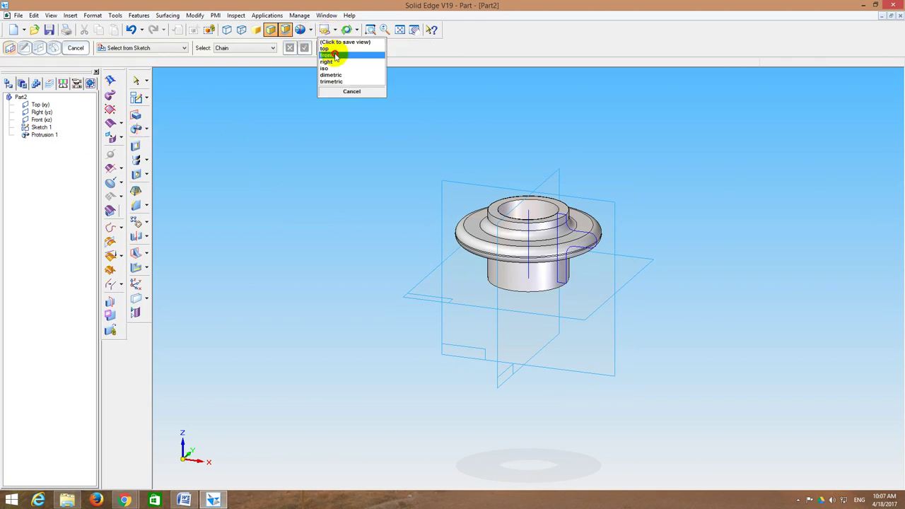
{"action": "left_click", "coordinate": [328, 61]}
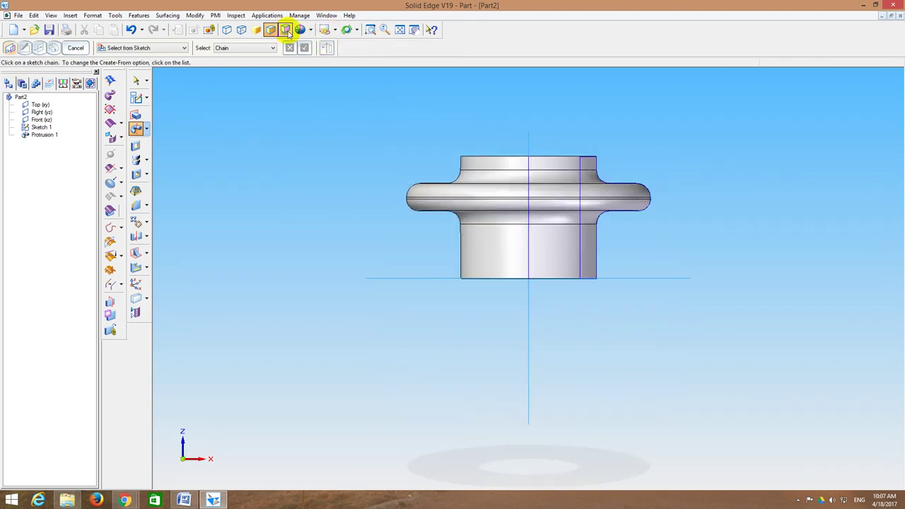
{"action": "left_click", "coordinate": [241, 31]}
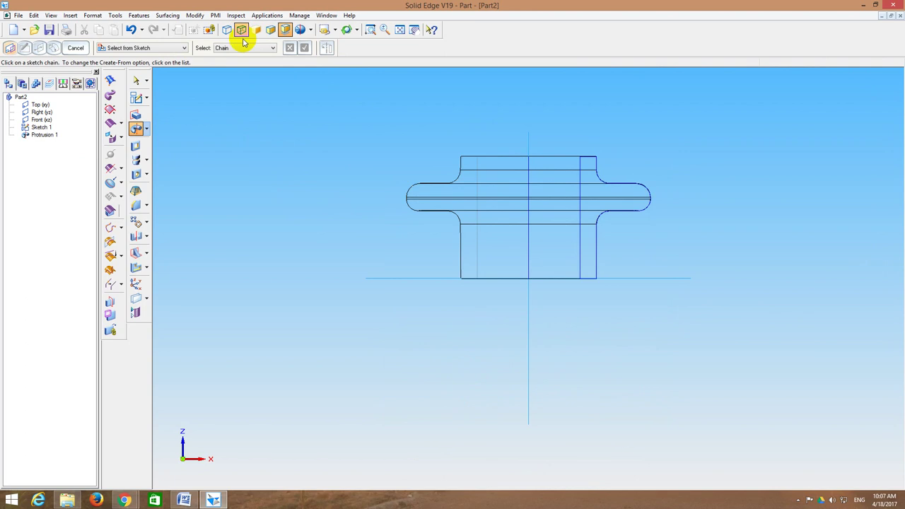
{"action": "left_click", "coordinate": [137, 97]}
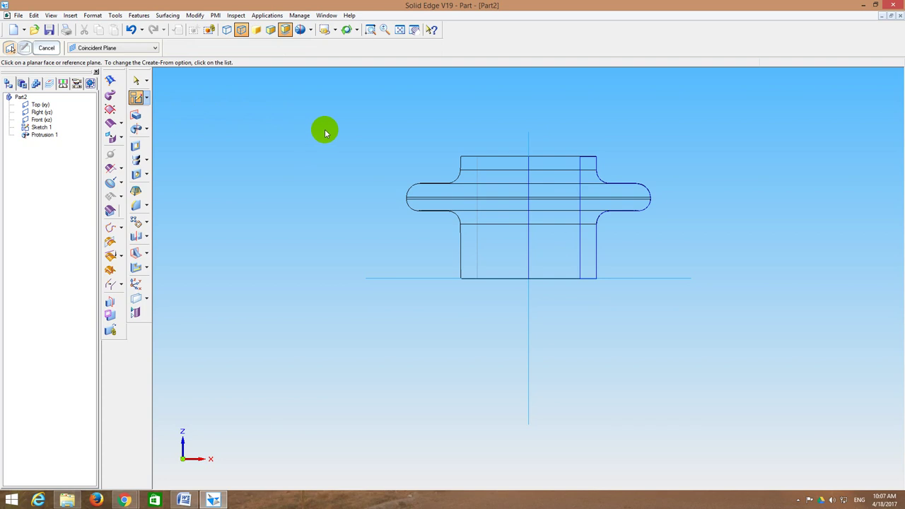
{"action": "key", "text": "ctrl+i"}
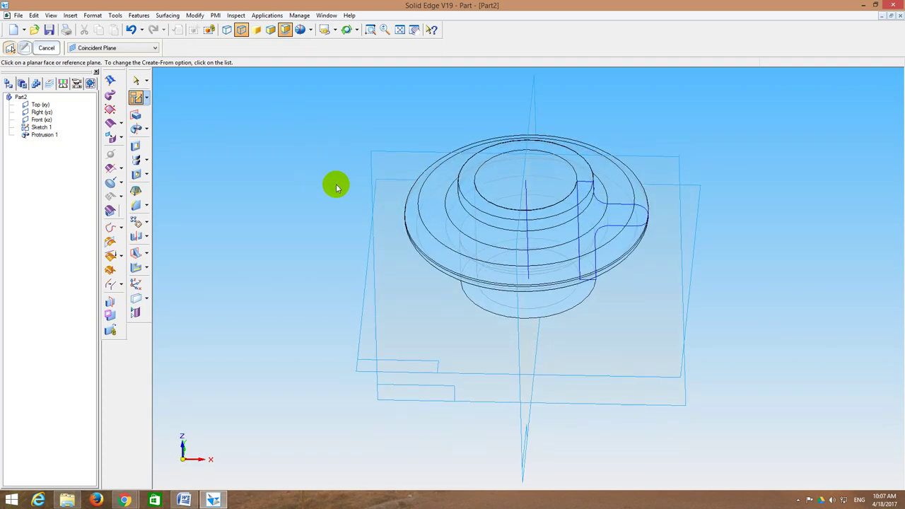
Step: On the Front plane, draw a 2 mm square at the bore's bottom edge and a vertical centre line
{"action": "left_click", "coordinate": [375, 156]}
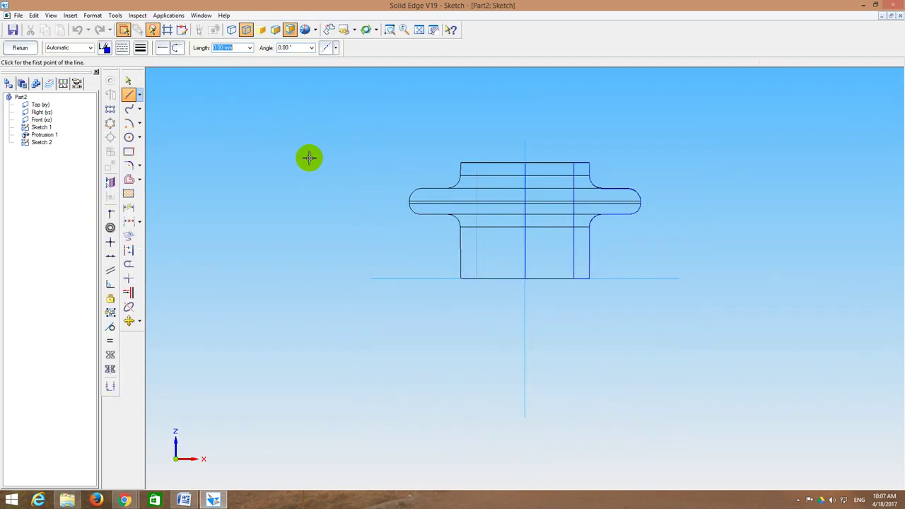
{"action": "left_click", "coordinate": [414, 28]}
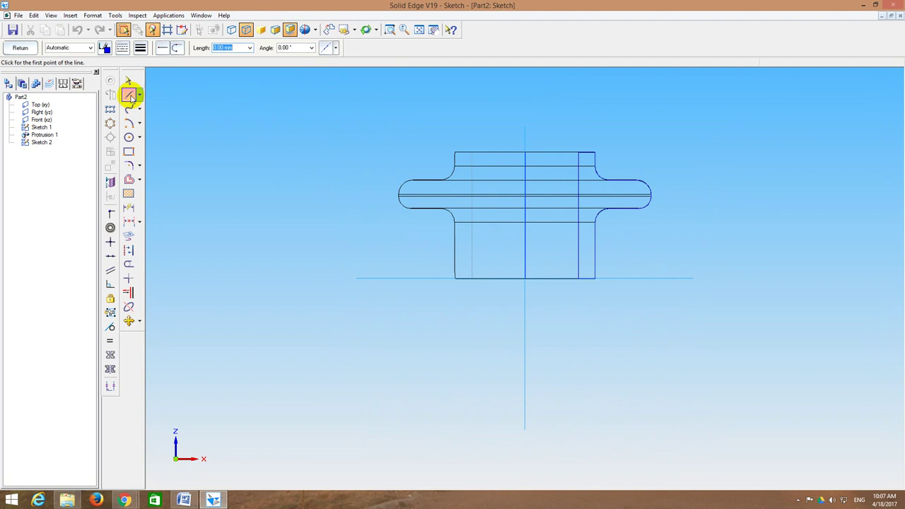
{"action": "left_click", "coordinate": [380, 305]}
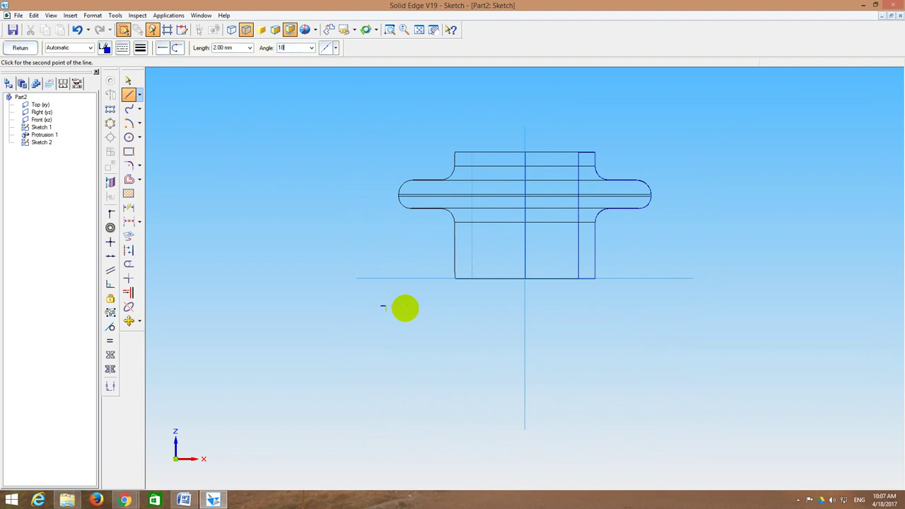
{"action": "key", "text": "Escape"}
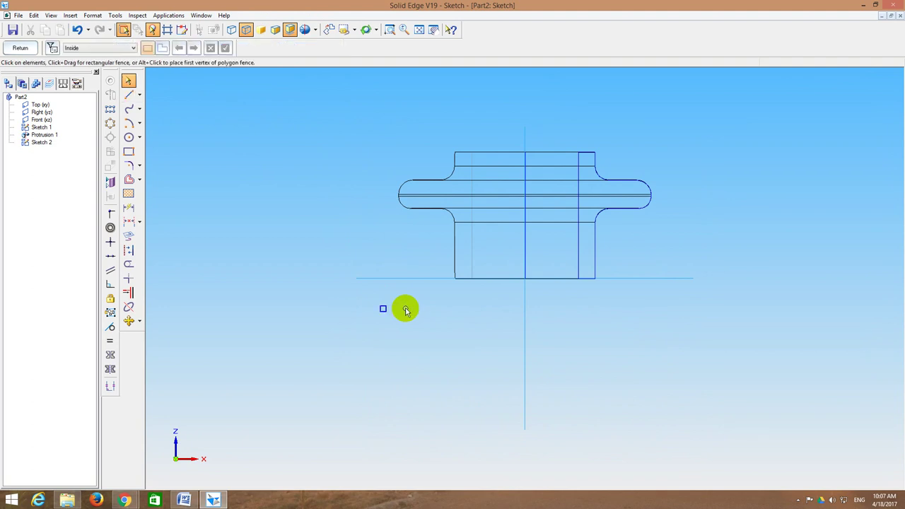
{"action": "left_click", "coordinate": [392, 317]}
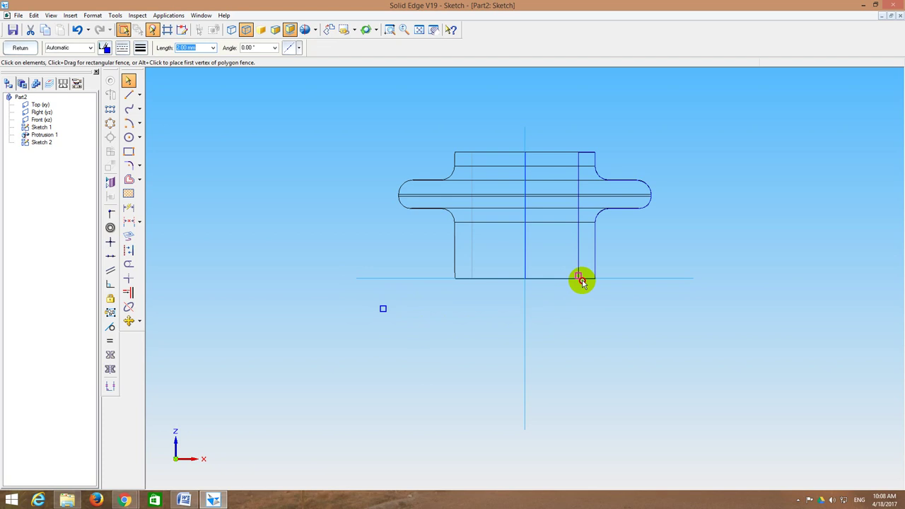
{"action": "left_click", "coordinate": [582, 282]}
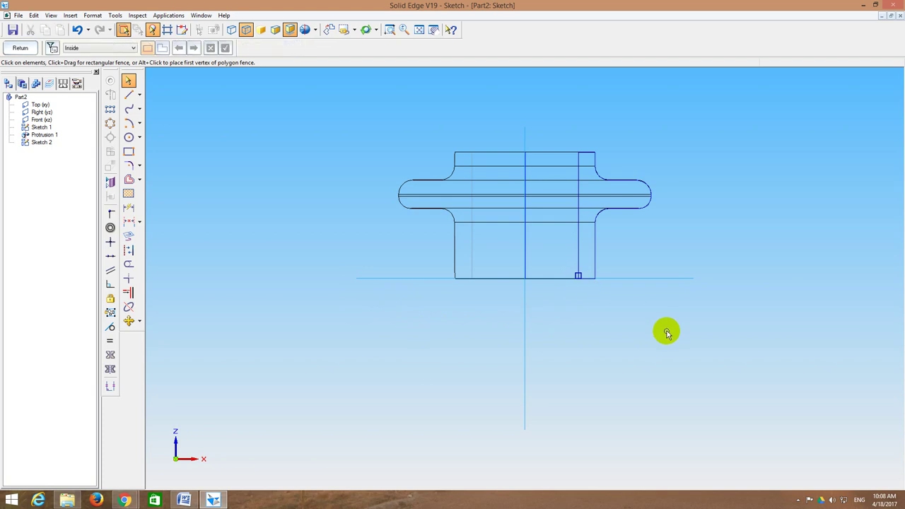
{"action": "left_click", "coordinate": [127, 94]}
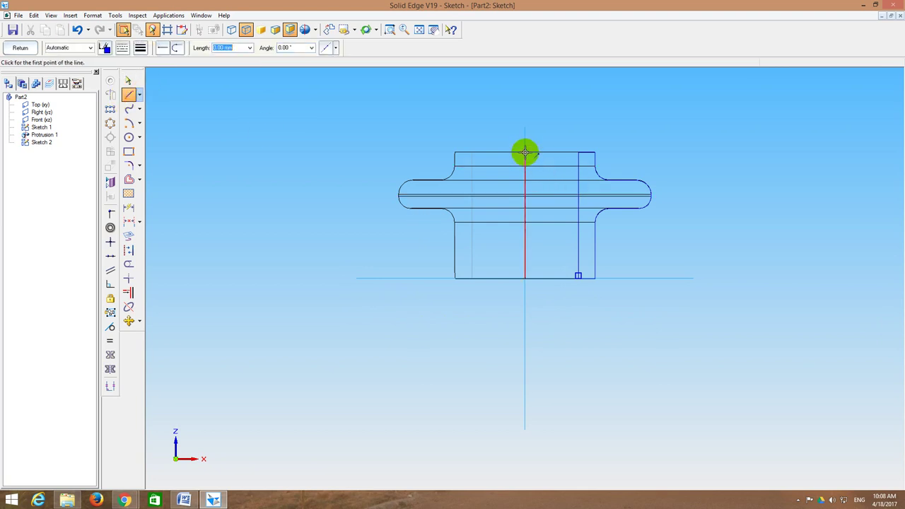
{"action": "left_click", "coordinate": [526, 278]}
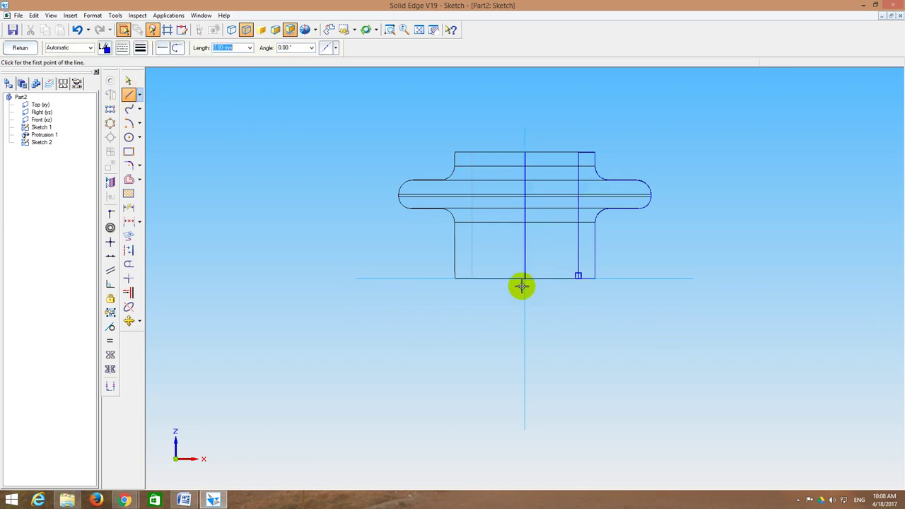
Step: Leave the sketch and start a Helical Cutout with the square as its profile
{"action": "left_click", "coordinate": [20, 48]}
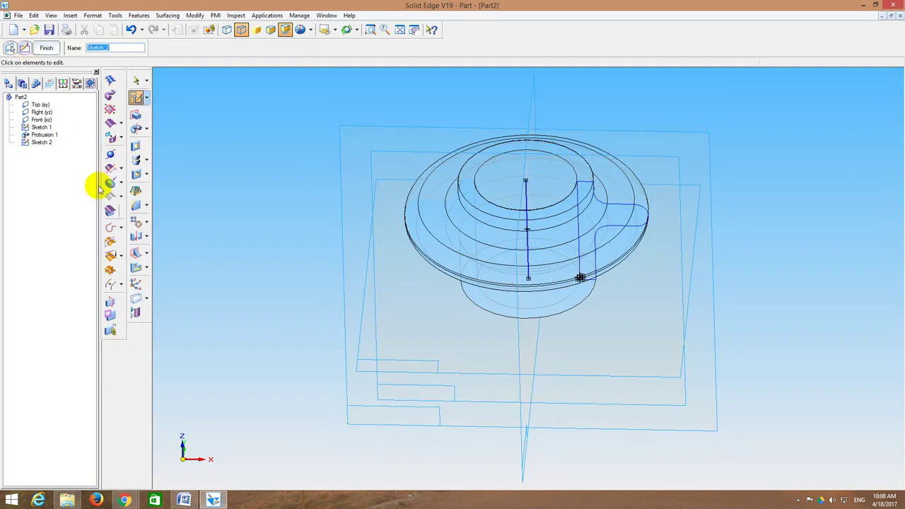
{"action": "left_click", "coordinate": [146, 162]}
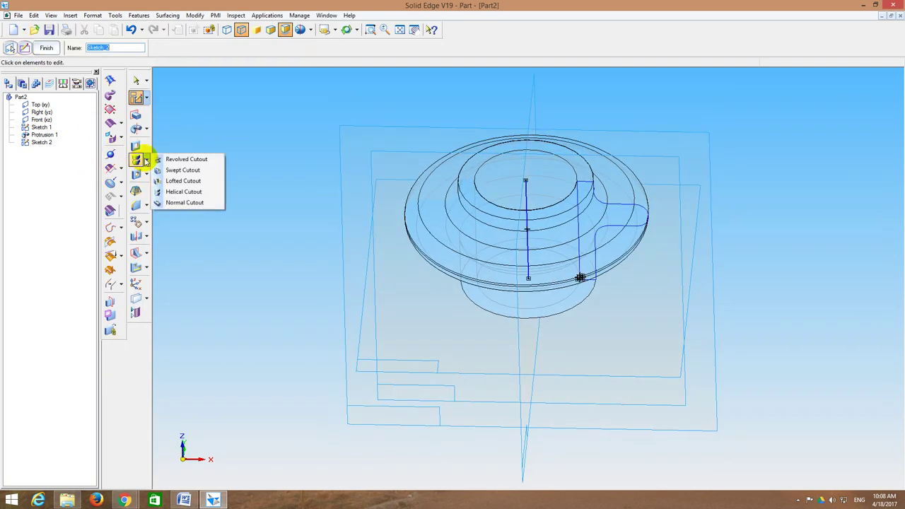
{"action": "left_click", "coordinate": [173, 192]}
{"action": "key", "text": "Escape"}
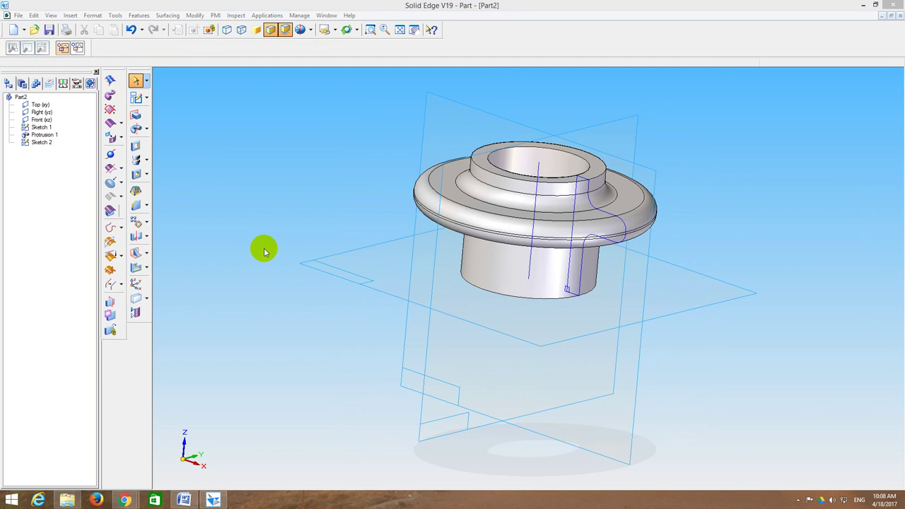
{"action": "mouse_move", "coordinate": [236, 208]}
{"action": "middle_mouse_down"}
{"action": "mouse_move", "coordinate": [265, 211]}
{"action": "mouse_move", "coordinate": [247, 205]}
{"action": "middle_mouse_up"}
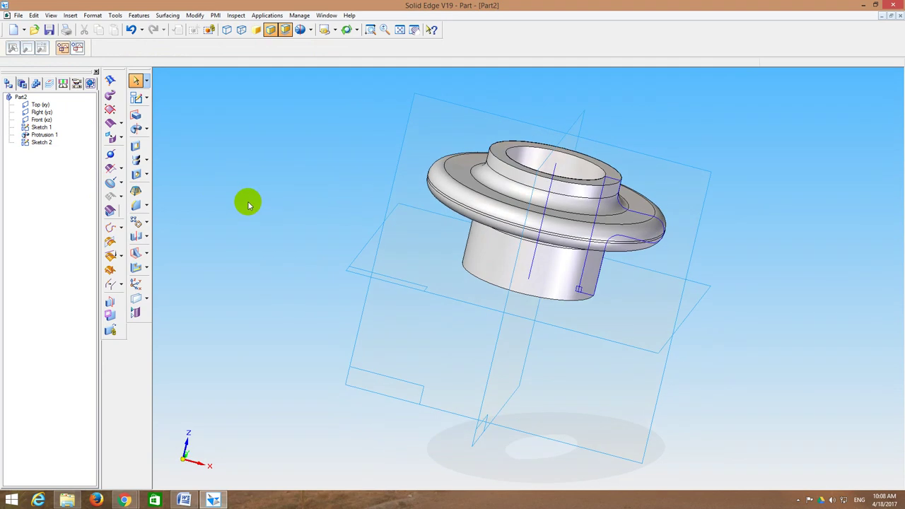
{"action": "left_click", "coordinate": [147, 159]}
{"action": "left_click", "coordinate": [177, 192]}
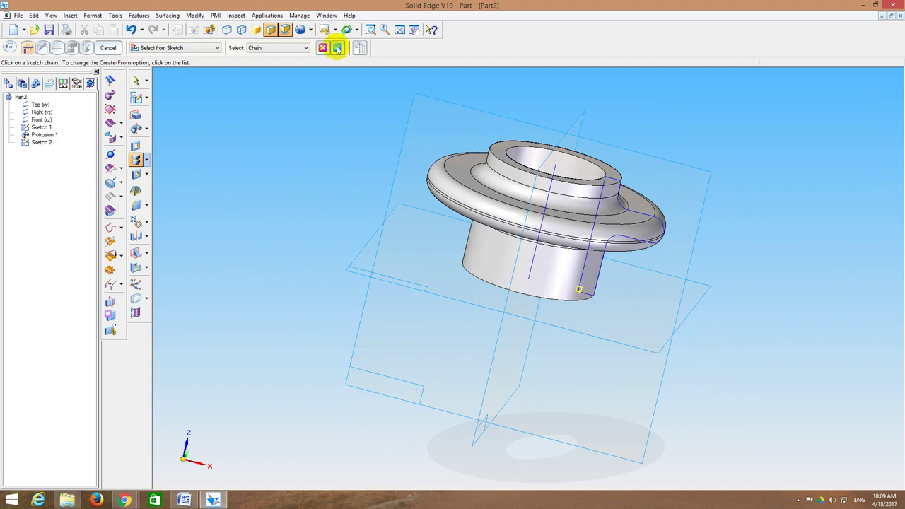
{"action": "left_click", "coordinate": [337, 47]}
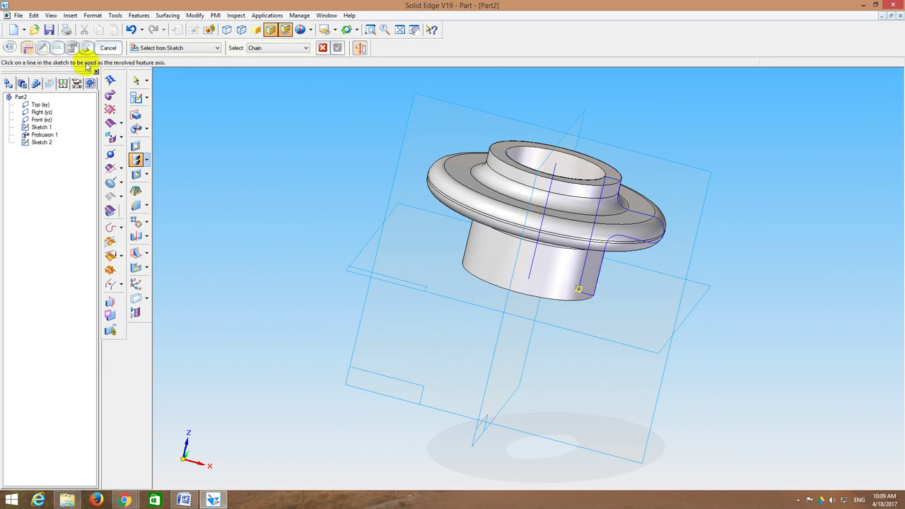
Step: Use the centre line as helix axis with 7 mm pitch and finish the thread cut
{"action": "left_click", "coordinate": [534, 272]}
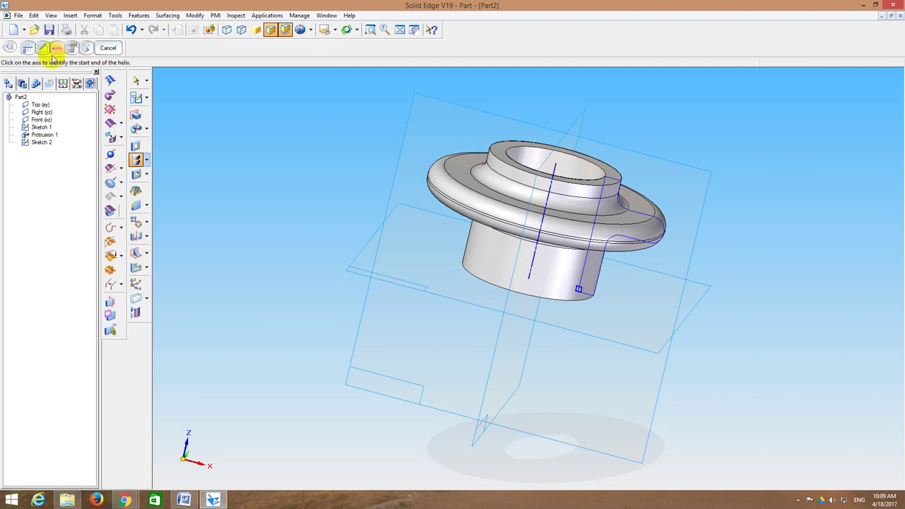
{"action": "left_click", "coordinate": [531, 280]}
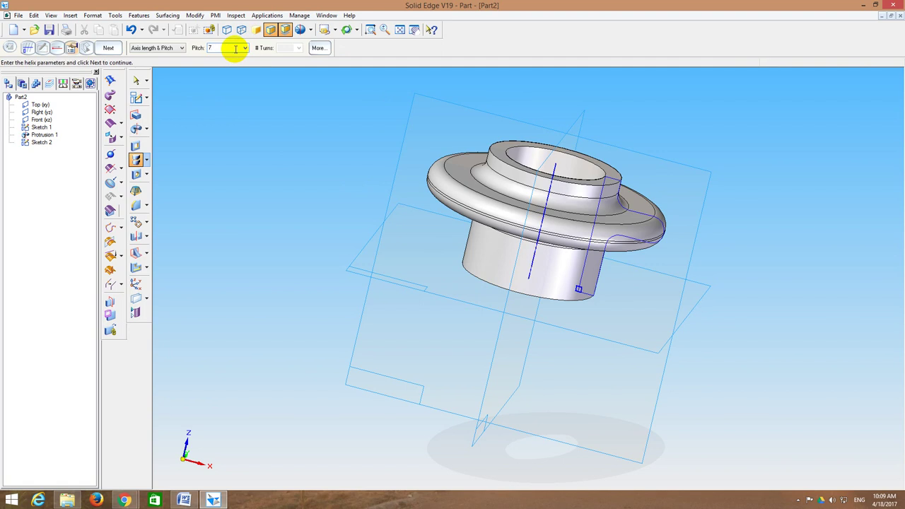
{"action": "type", "text": "7"}
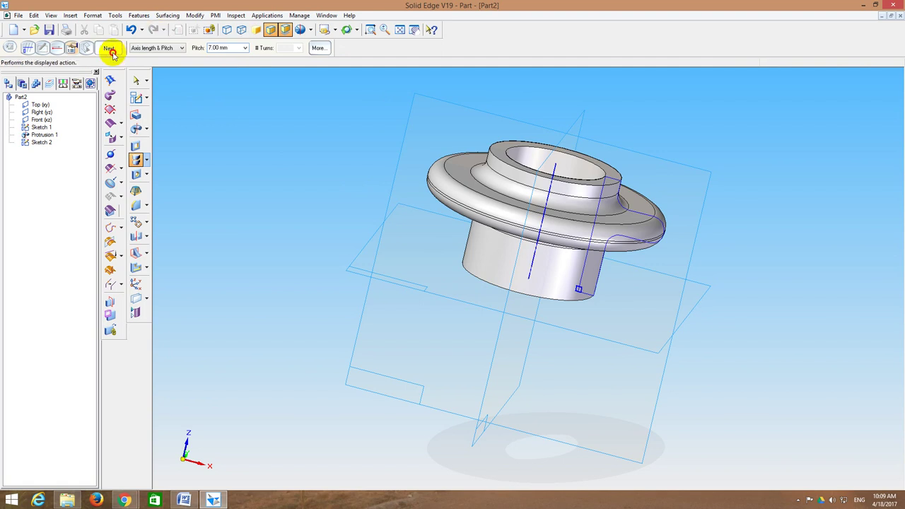
{"action": "left_click", "coordinate": [108, 48]}
{"action": "left_click", "coordinate": [109, 50]}
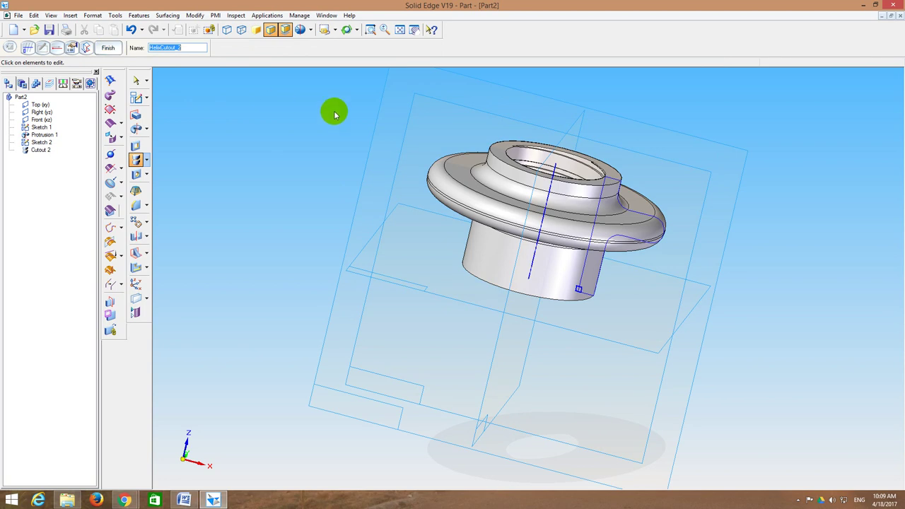
{"action": "middle_click_drag", "start_coordinate": [333, 107], "coordinate": [308, 138]}
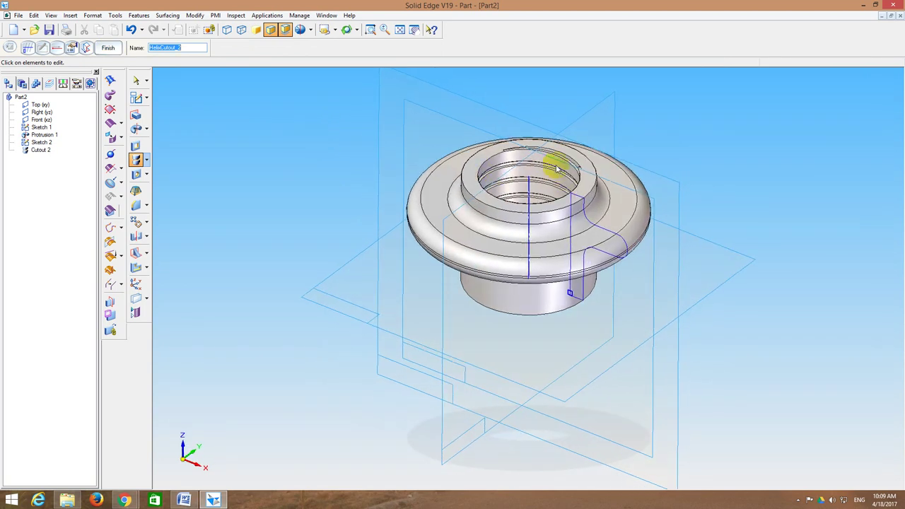
{"action": "left_click", "coordinate": [108, 48]}
Step: Save the part as 2_Nut.par and switch back to the DRAWINGS document in Word
{"action": "left_click", "coordinate": [44, 31]}
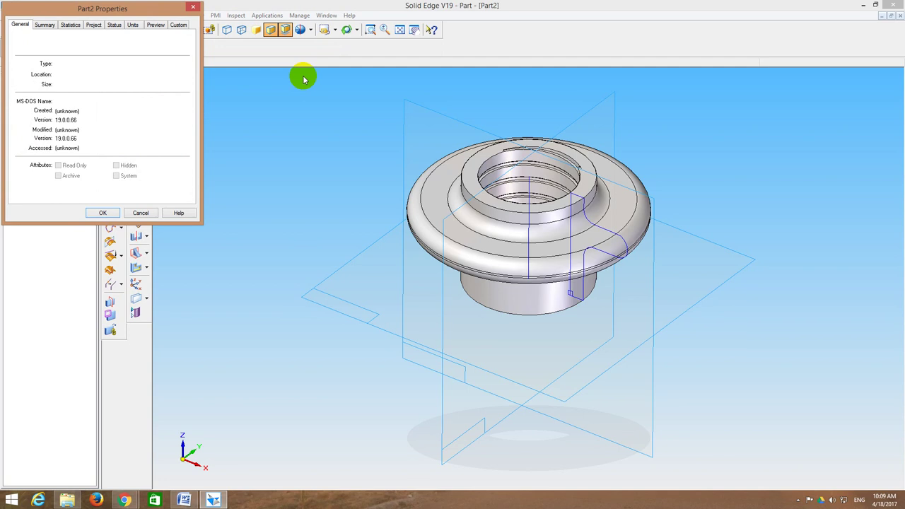
{"action": "key", "text": "Return"}
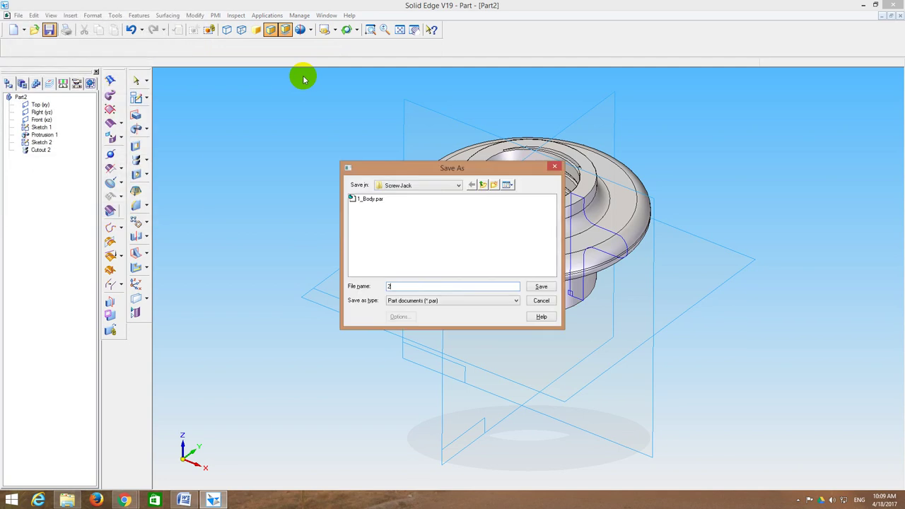
{"action": "type", "text": "_Nut"}
{"action": "key", "text": "Return"}
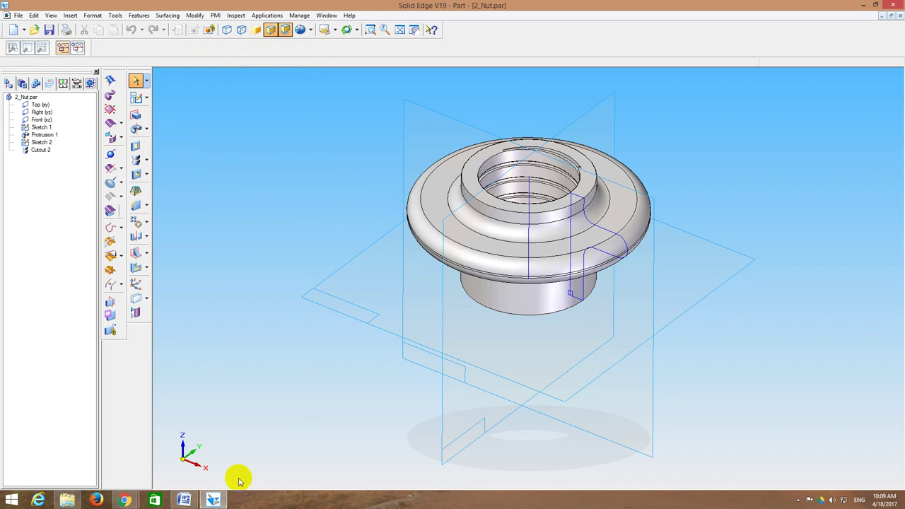
{"action": "left_click", "coordinate": [184, 499]}
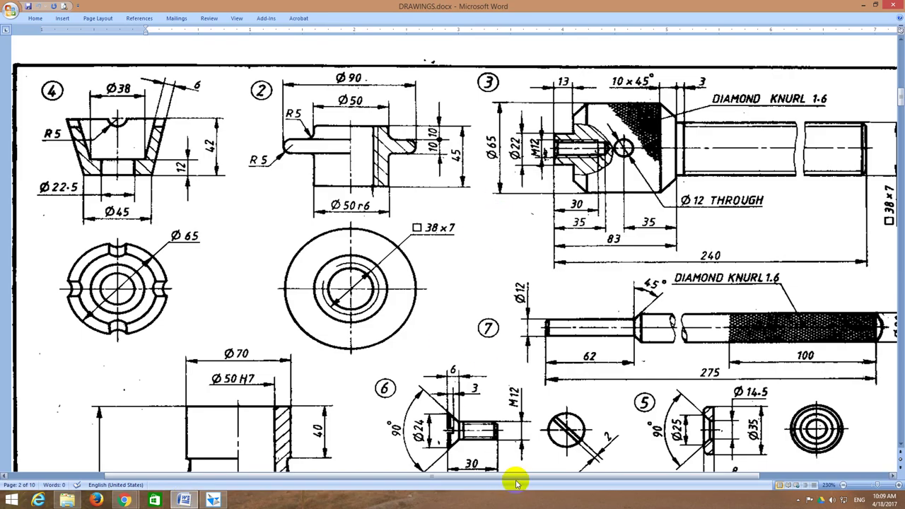
{"action": "left_click_drag", "start_coordinate": [521, 478], "coordinate": [611, 478]}
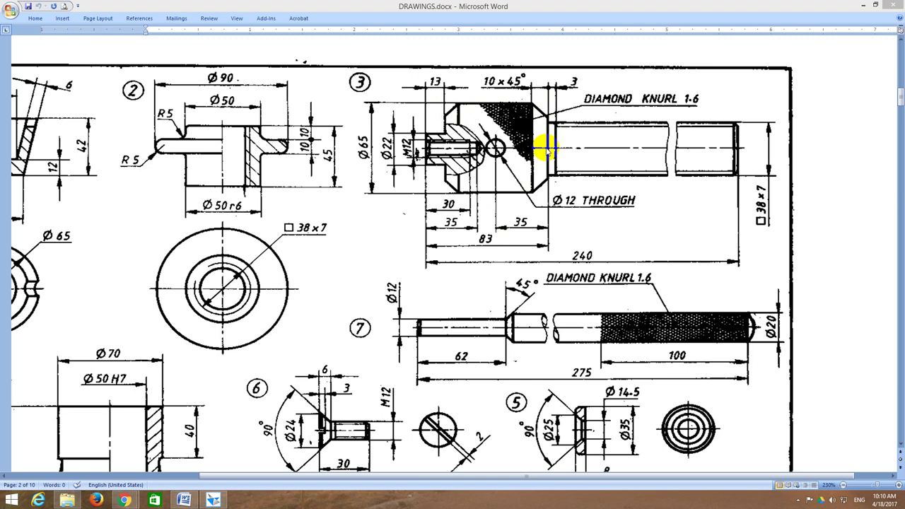
{"action": "left_click", "coordinate": [549, 150]}
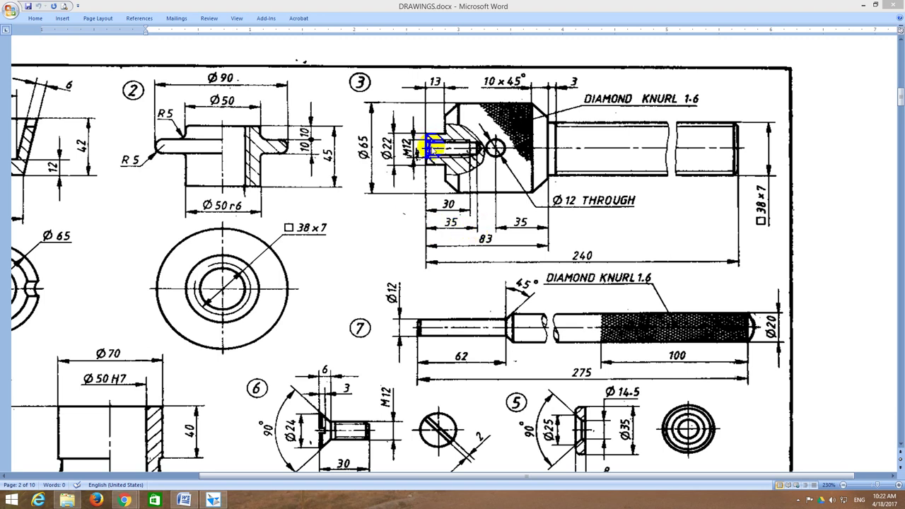
Step: Close the 2_Nut part and create a new solid part with a sketch on the Front plane
{"action": "left_click", "coordinate": [216, 498]}
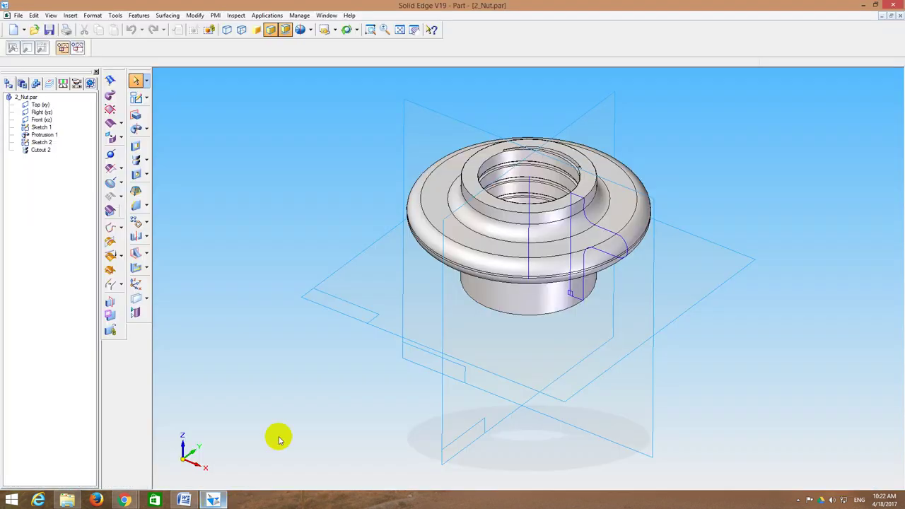
{"action": "left_click", "coordinate": [900, 17]}
{"action": "left_click", "coordinate": [251, 118]}
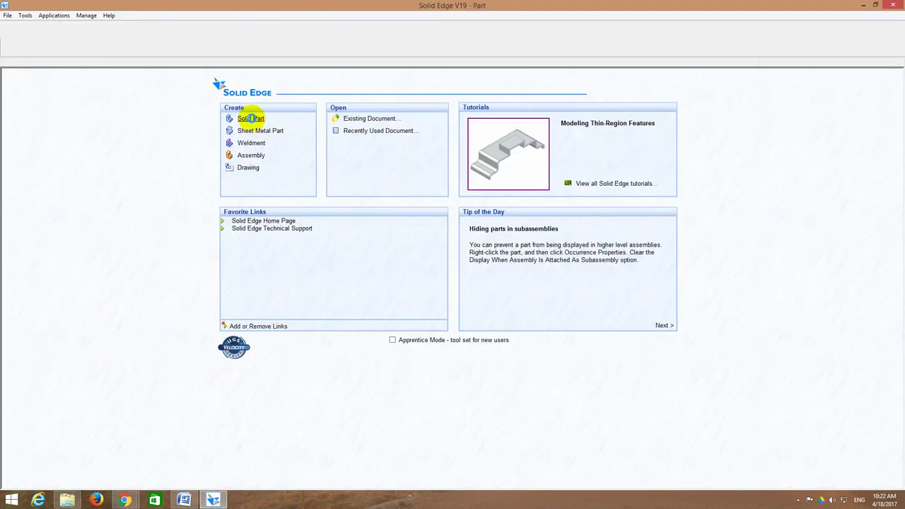
{"action": "left_click", "coordinate": [137, 98]}
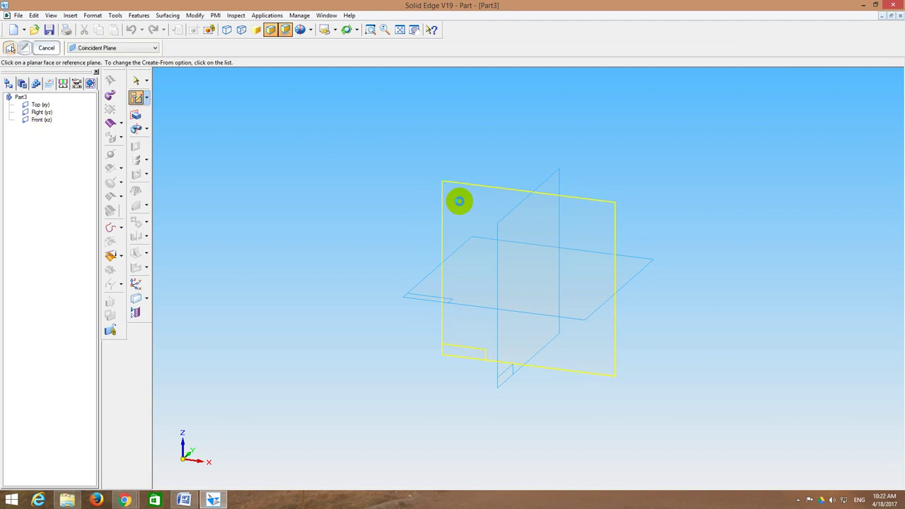
{"action": "left_click", "coordinate": [459, 202]}
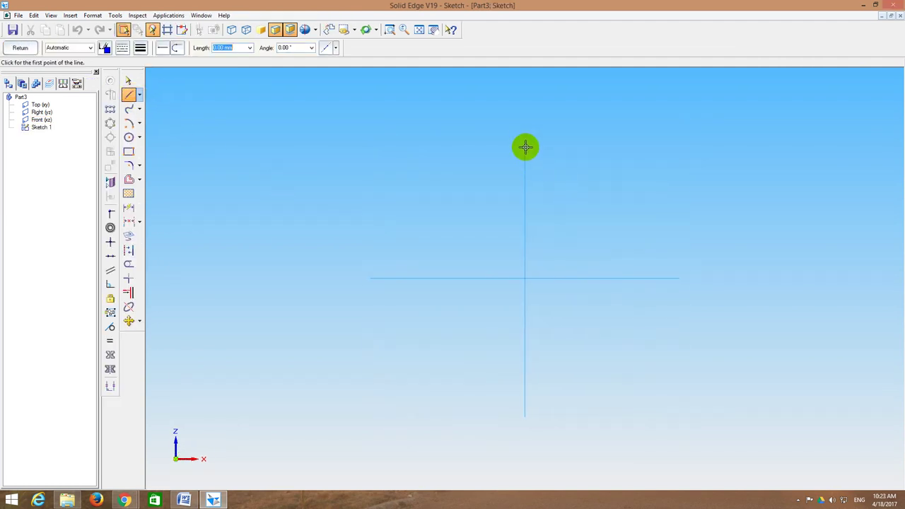
Step: Draw the 240 mm axis line from the origin, a short top step and a 13 mm segment down
{"action": "left_click", "coordinate": [525, 278]}
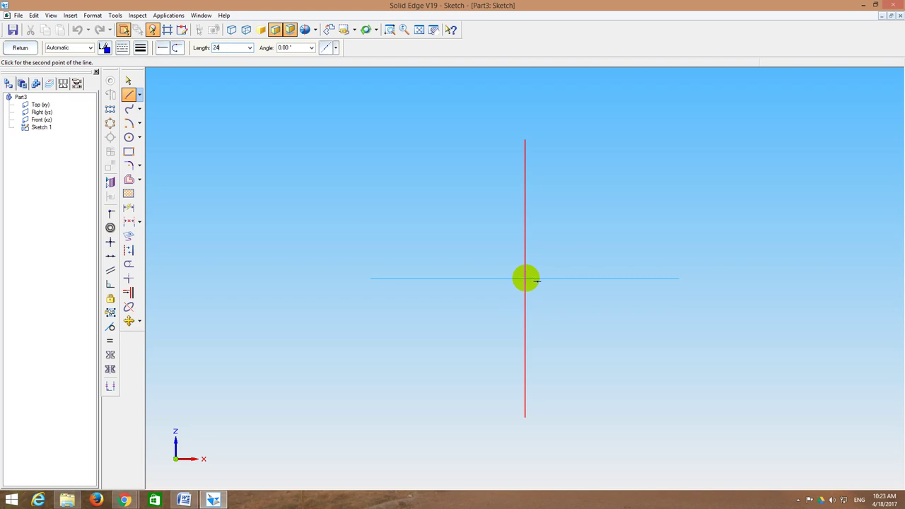
{"action": "key", "text": "Return"}
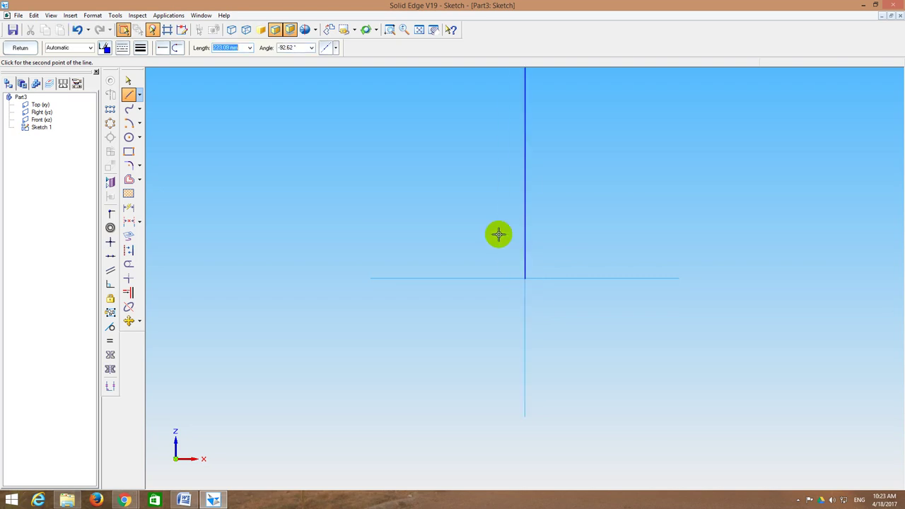
{"action": "left_click", "coordinate": [418, 30]}
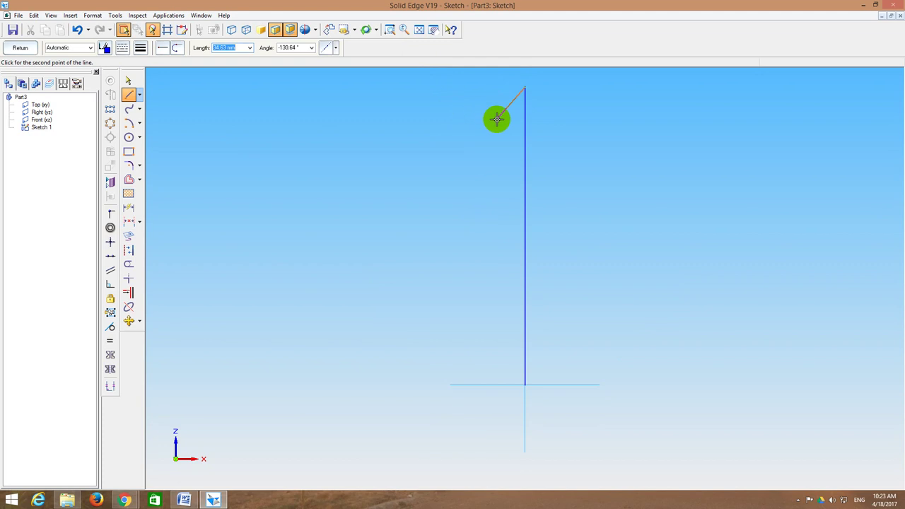
{"action": "key", "text": "Return"}
{"action": "type", "text": "13"}
{"action": "key", "text": "Tab"}
{"action": "type", "text": "-90"}
{"action": "key", "text": "Return"}
Step: Continue with a 3 mm outward step, a 70 mm drop and a step back toward the axis
{"action": "type", "text": "3-1"}
{"action": "key", "text": "Tab"}
{"action": "type", "text": "0"}
{"action": "key", "text": "Return"}
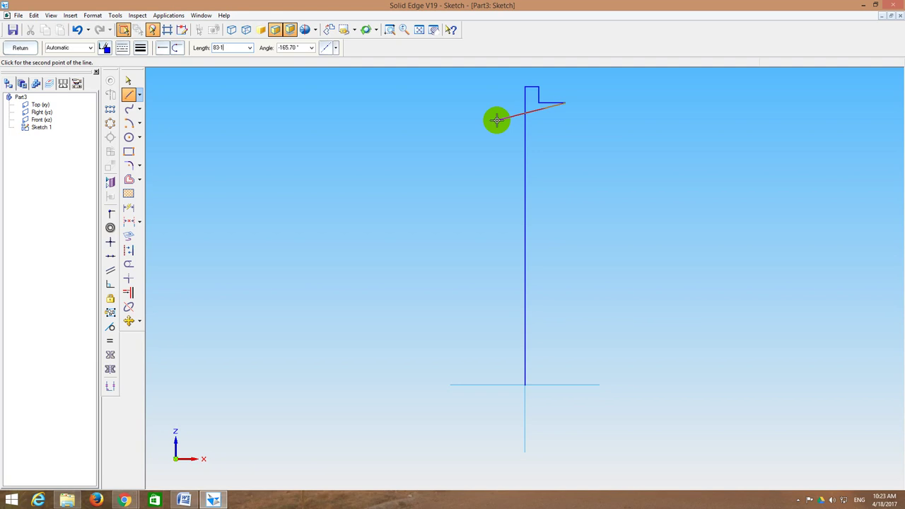
{"action": "type", "text": "70"}
{"action": "key", "text": "Tab"}
{"action": "type", "text": "-90"}
{"action": "key", "text": "Return"}
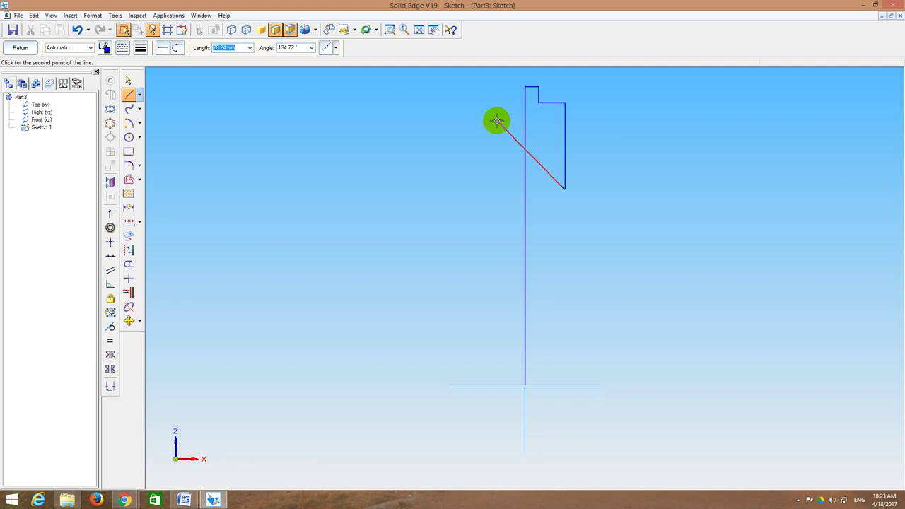
{"action": "left_click", "coordinate": [534, 189]}
{"action": "right_click", "coordinate": [534, 189]}
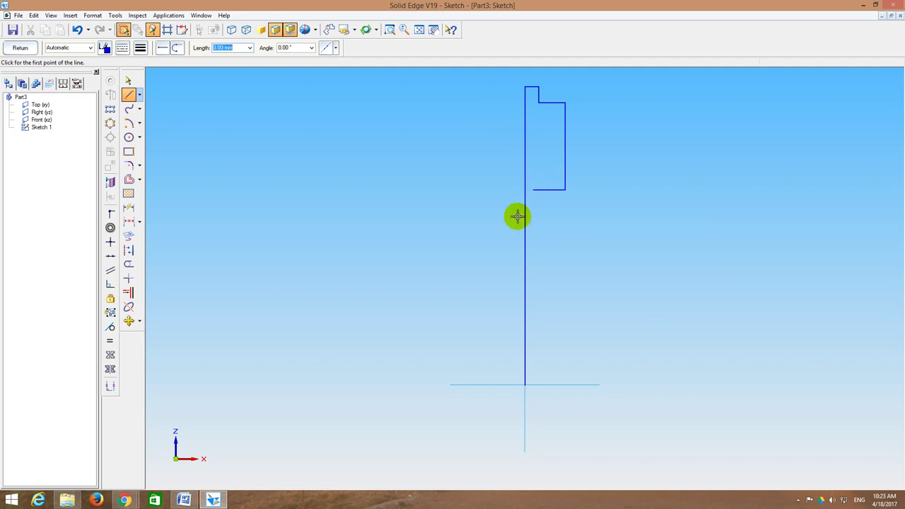
Step: Draw the shank outline from the axis origin up to the head step, entering 199 for its length
{"action": "left_click", "coordinate": [525, 385]}
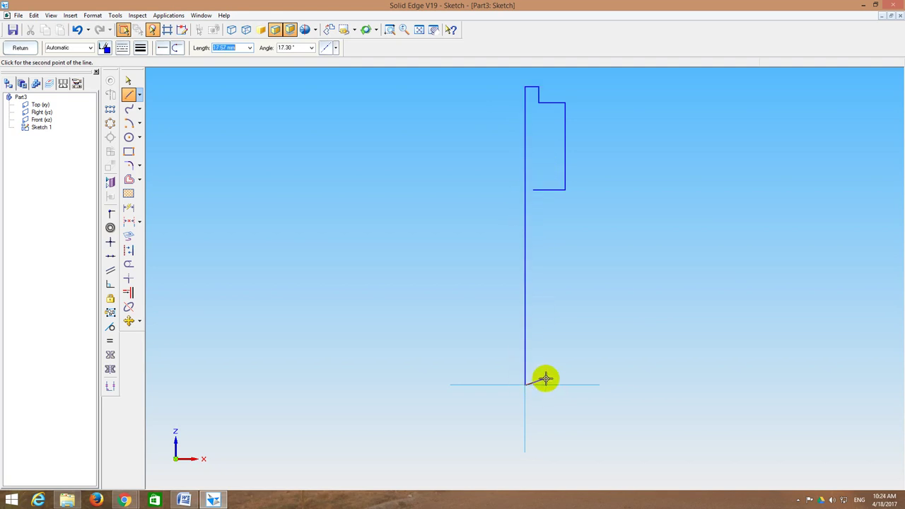
{"action": "type", "text": "199"}
{"action": "key", "text": "Return"}
{"action": "left_click", "coordinate": [548, 383]}
{"action": "key", "text": "Return"}
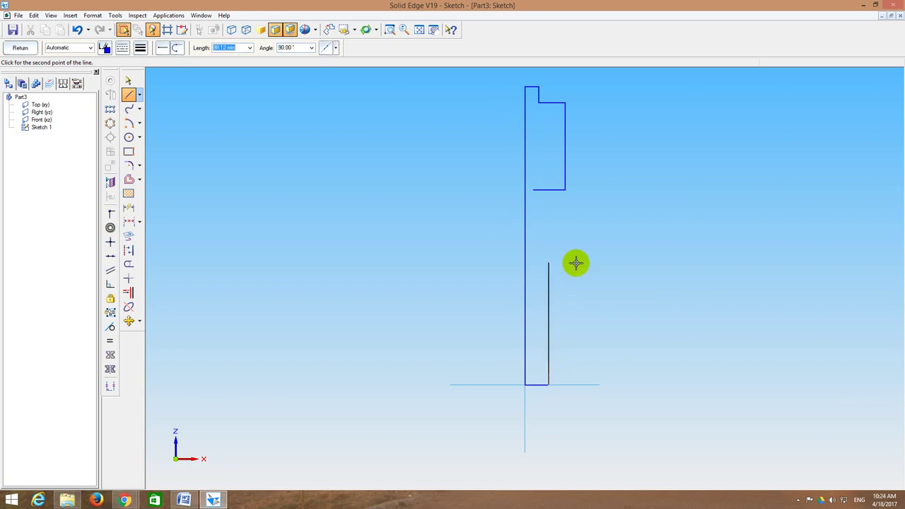
{"action": "left_click", "coordinate": [544, 179]}
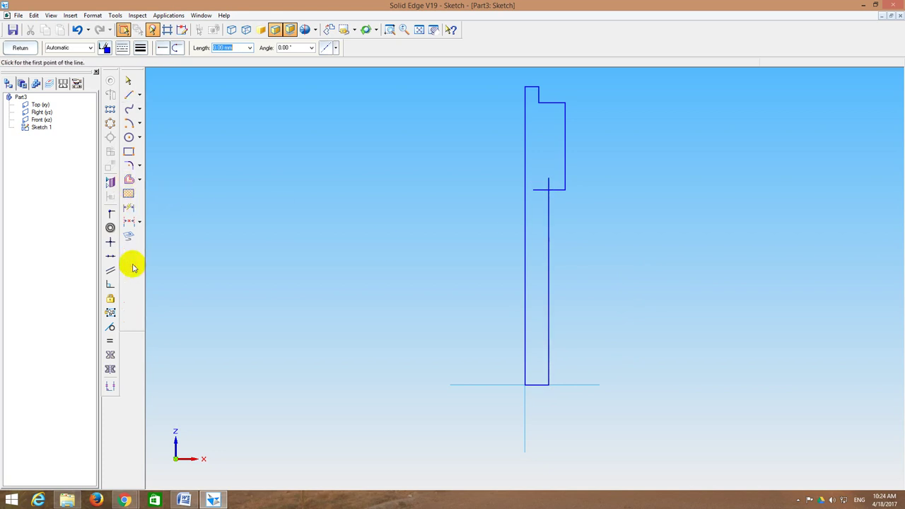
Step: Trim the leftover stub and chamfer the head's upper outer corner at 45° with 10 mm setback
{"action": "left_click", "coordinate": [129, 264]}
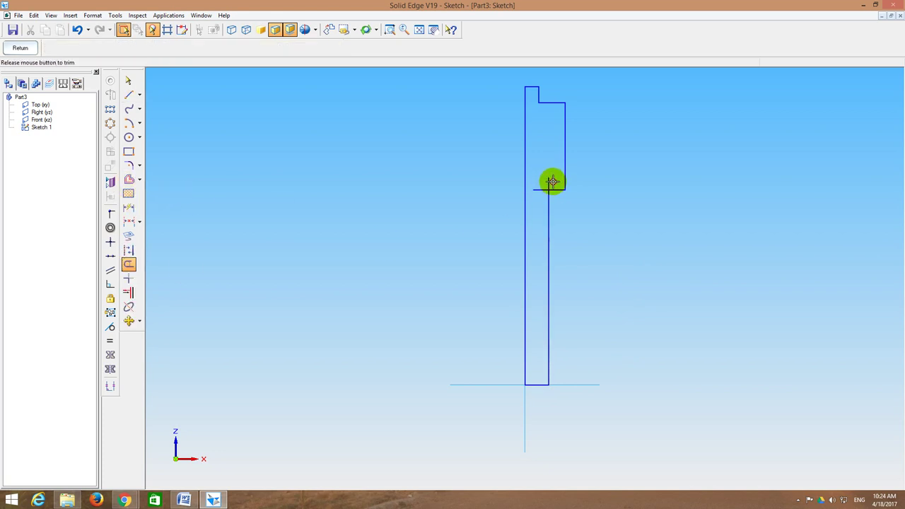
{"action": "left_click", "coordinate": [539, 191]}
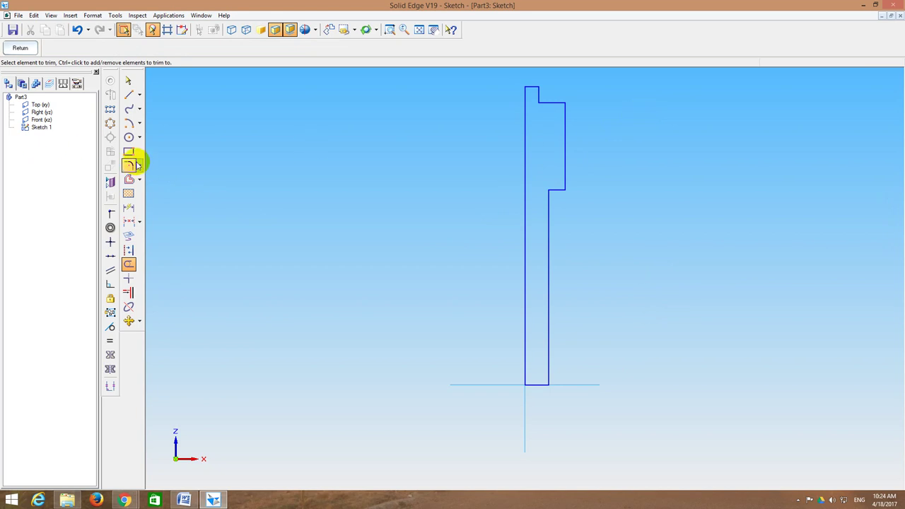
{"action": "left_click", "coordinate": [138, 165]}
{"action": "left_click", "coordinate": [163, 176]}
{"action": "left_click", "coordinate": [197, 47]}
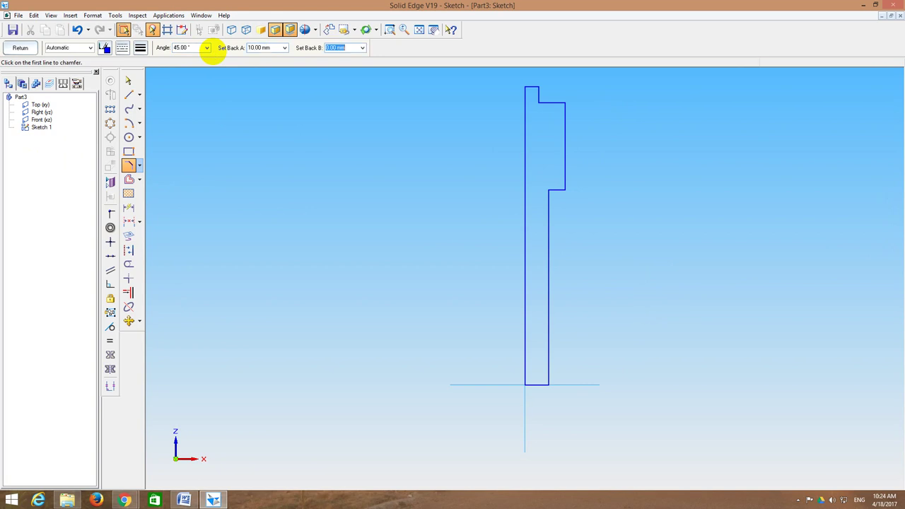
{"action": "left_click", "coordinate": [563, 111]}
{"action": "left_click", "coordinate": [559, 103]}
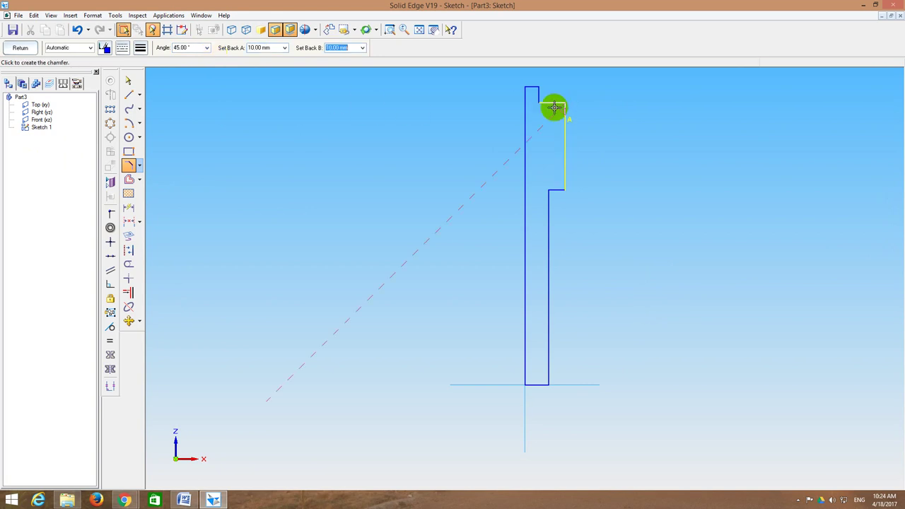
{"action": "left_click", "coordinate": [550, 113]}
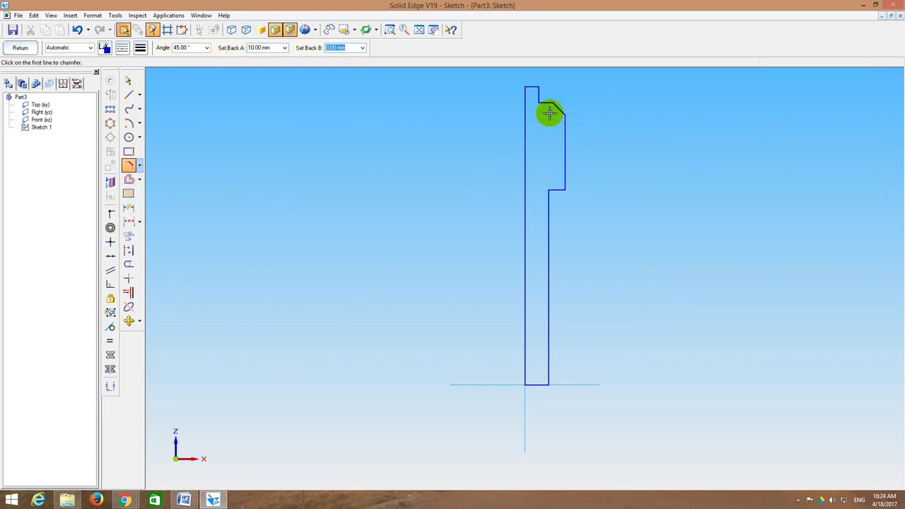
Step: Chamfer the head's lower outer corner the same way and exit the sketch
{"action": "left_click", "coordinate": [565, 176]}
{"action": "left_click", "coordinate": [559, 189]}
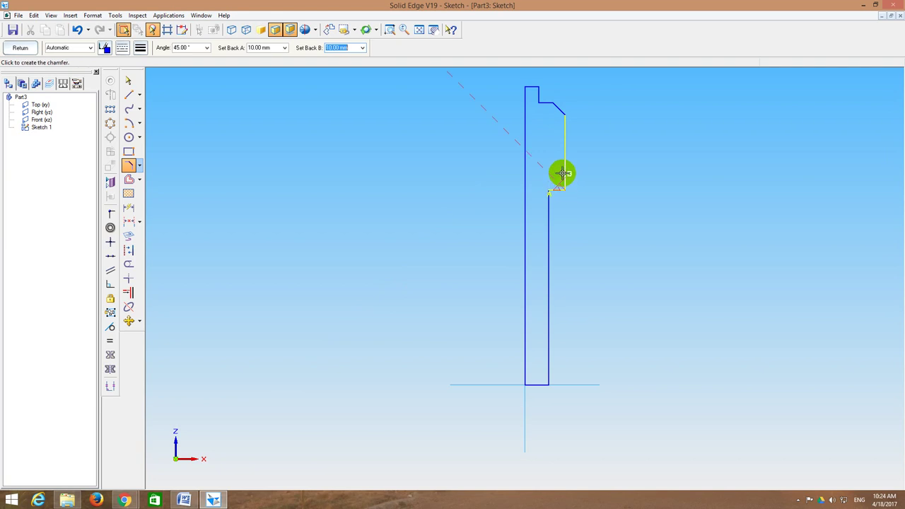
{"action": "left_click", "coordinate": [562, 173]}
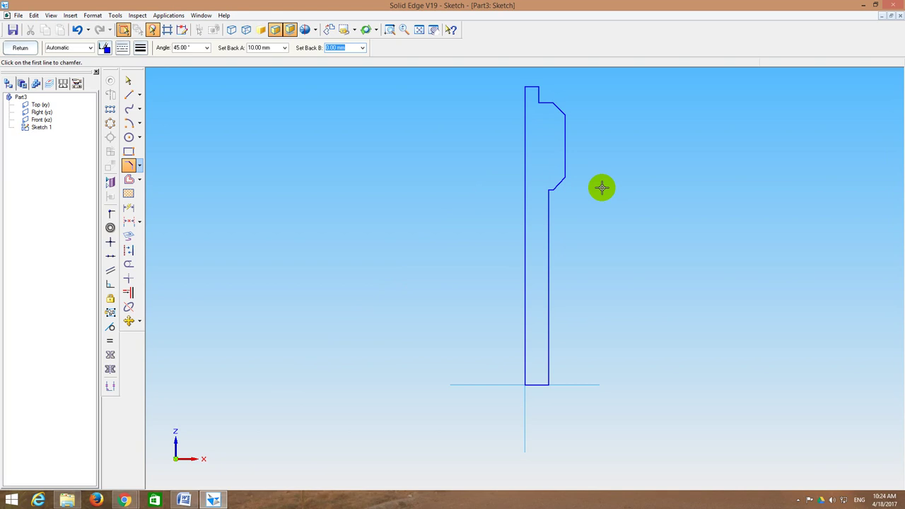
{"action": "left_click", "coordinate": [17, 50]}
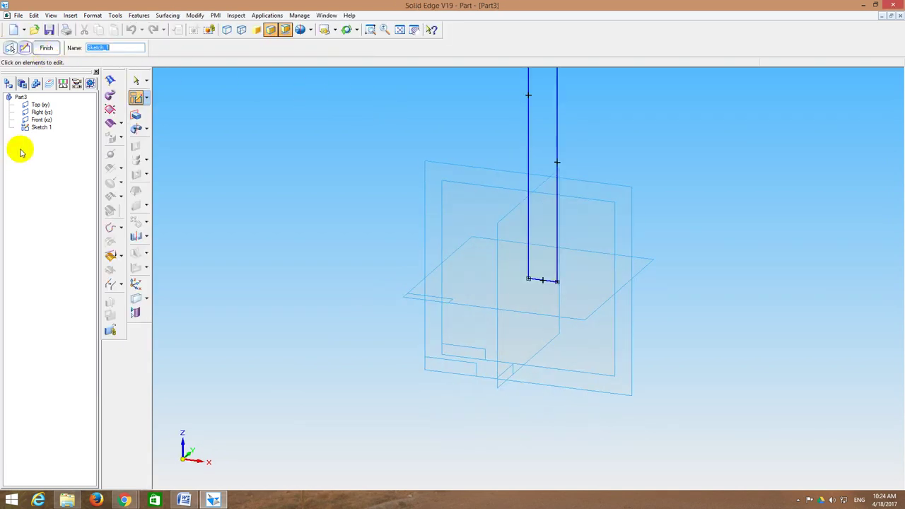
Step: Reopen Sketch 1's profile to check its dimensions, then close it
{"action": "right_click", "coordinate": [40, 128]}
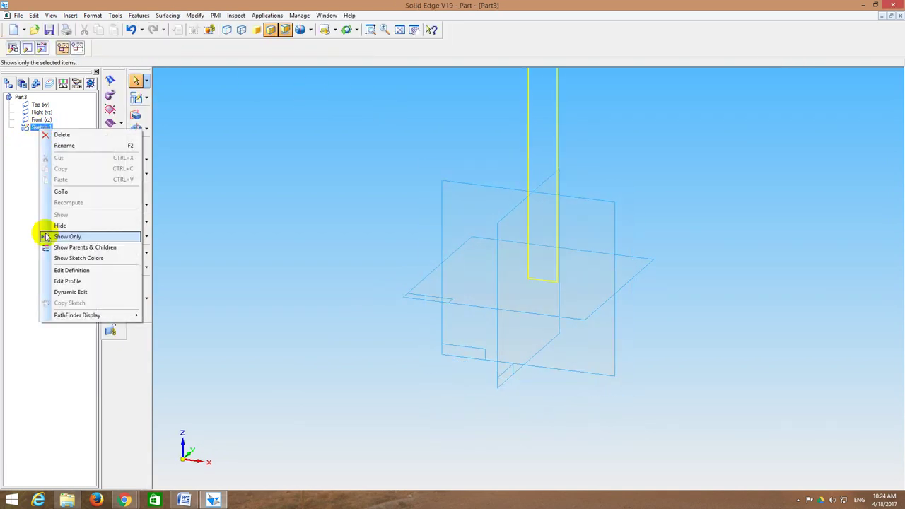
{"action": "left_click", "coordinate": [79, 281]}
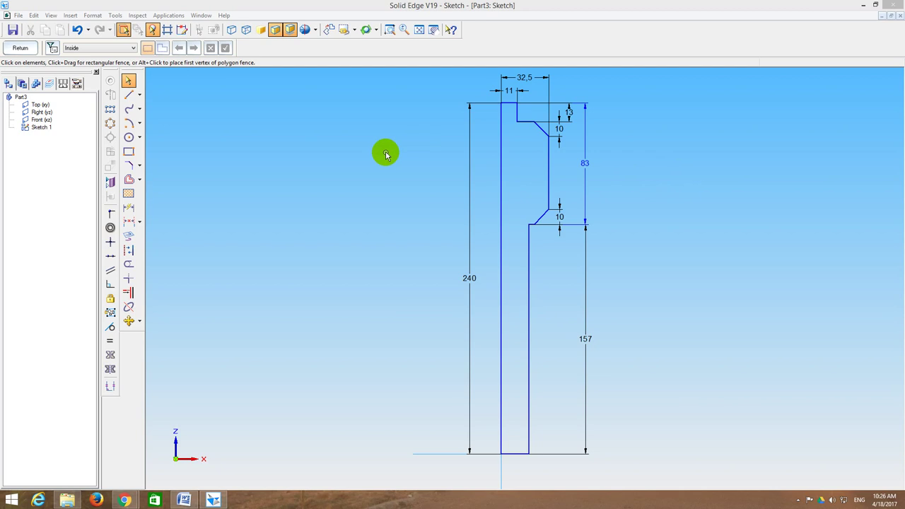
{"action": "left_click", "coordinate": [24, 48]}
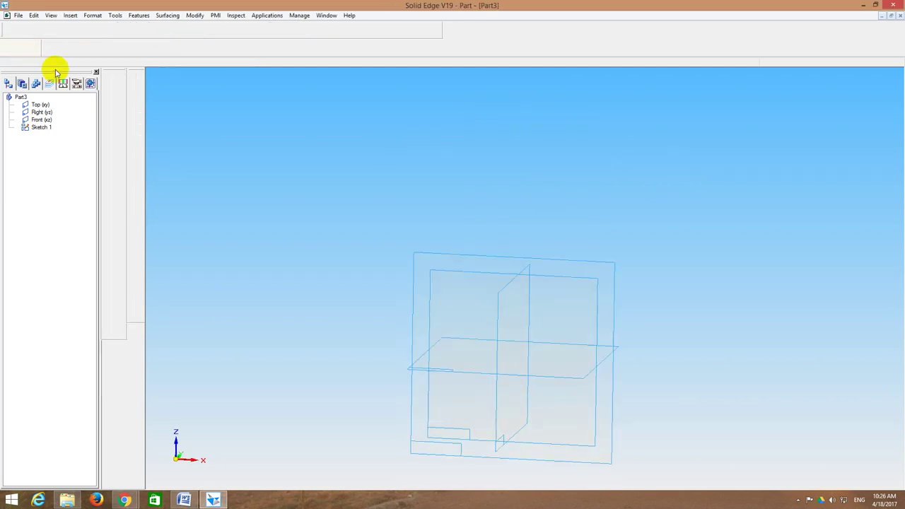
{"action": "left_click", "coordinate": [47, 49]}
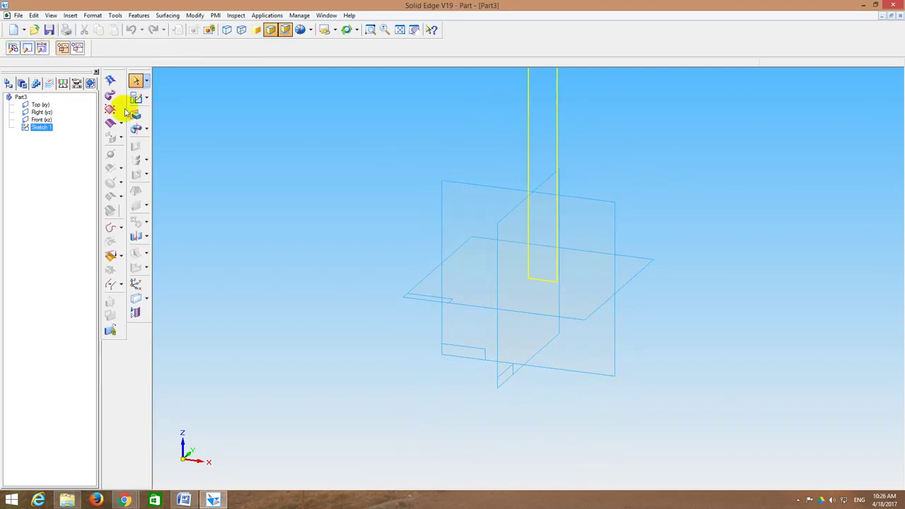
{"action": "left_click", "coordinate": [407, 35]}
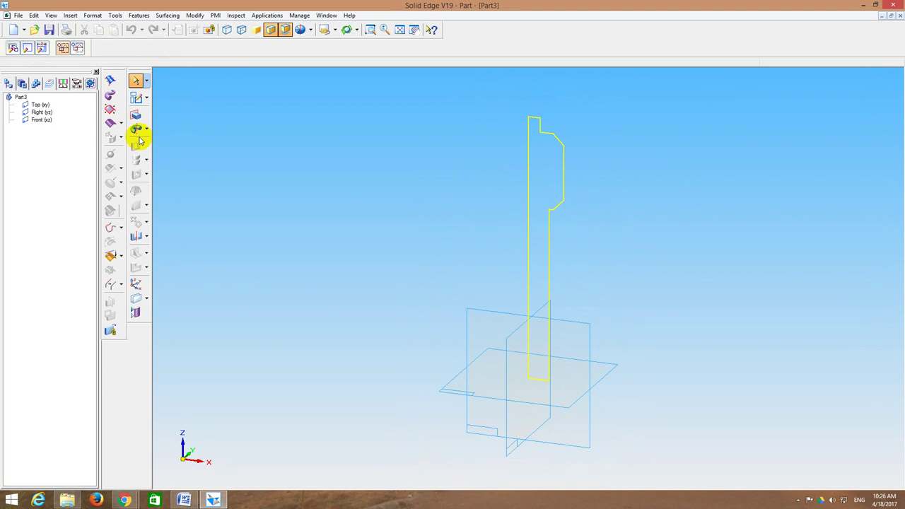
Step: Revolve the profile chain about the axis line to create Protrusion 1
{"action": "left_click", "coordinate": [137, 129]}
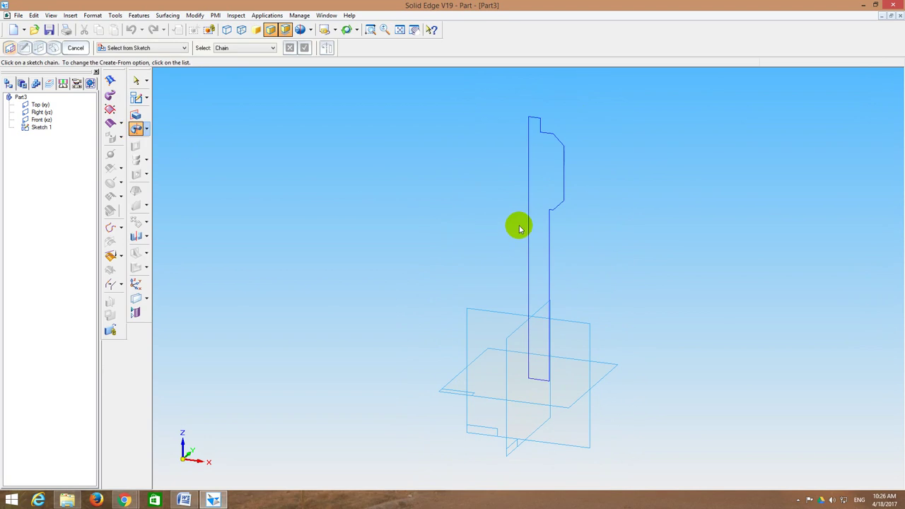
{"action": "left_click", "coordinate": [556, 214]}
{"action": "left_click", "coordinate": [307, 48]}
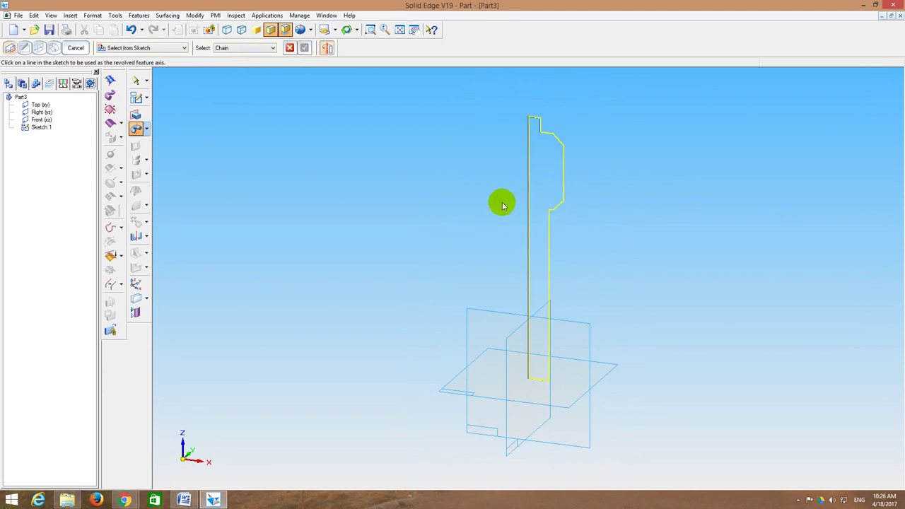
{"action": "left_click", "coordinate": [531, 198]}
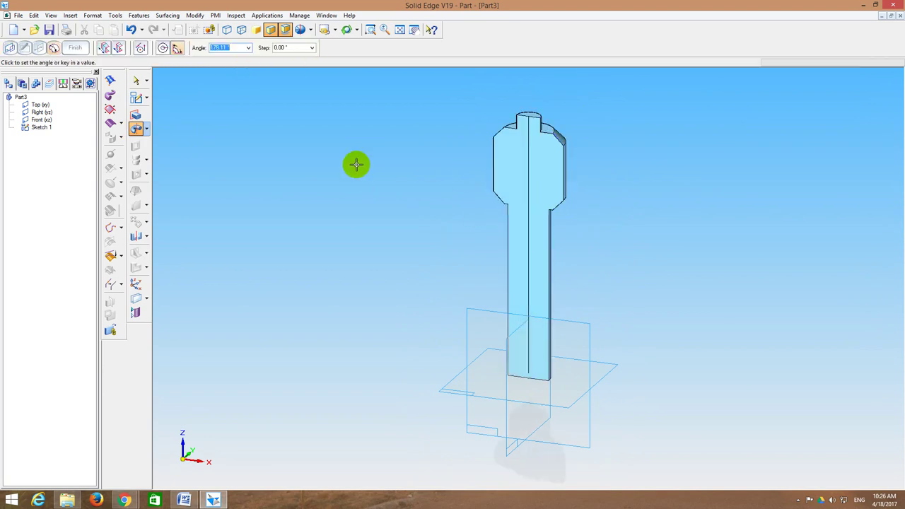
{"action": "left_click", "coordinate": [163, 44]}
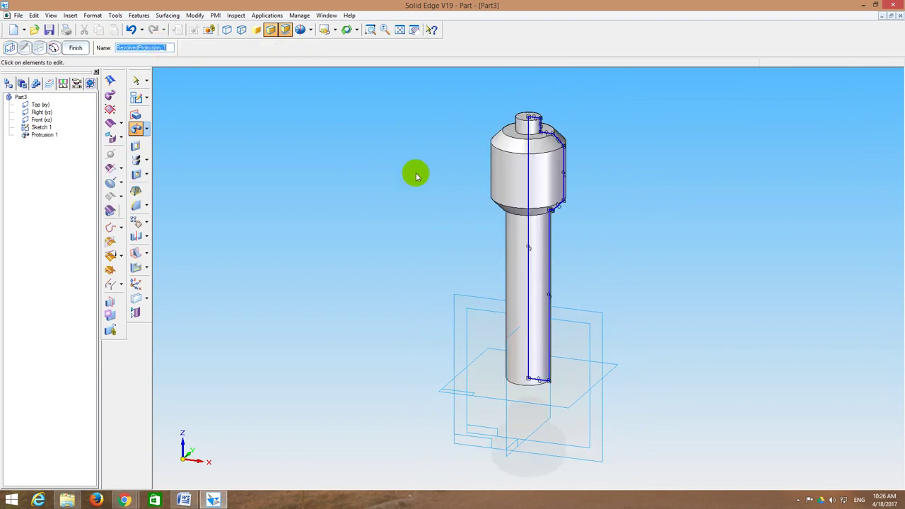
{"action": "left_click", "coordinate": [76, 49]}
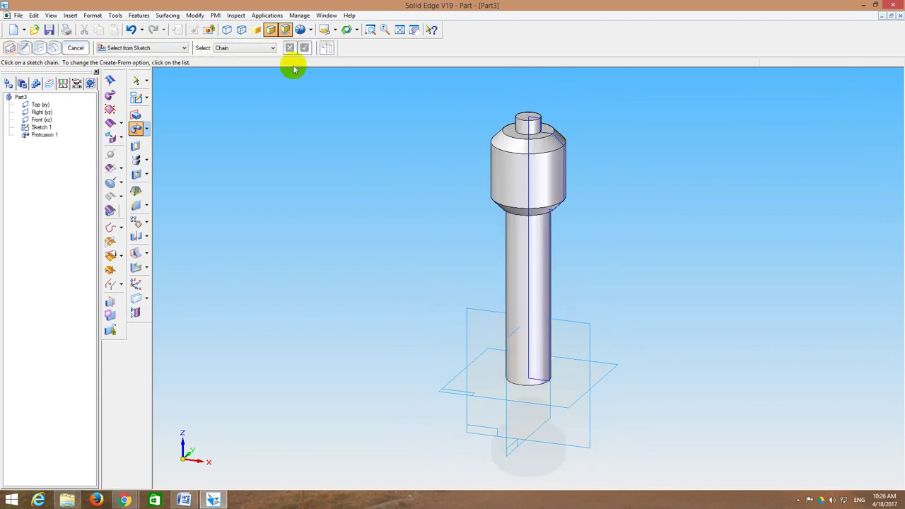
Step: Start Sketch 2 on the Front plane and draw a short trial line at 90°
{"action": "left_click", "coordinate": [136, 98]}
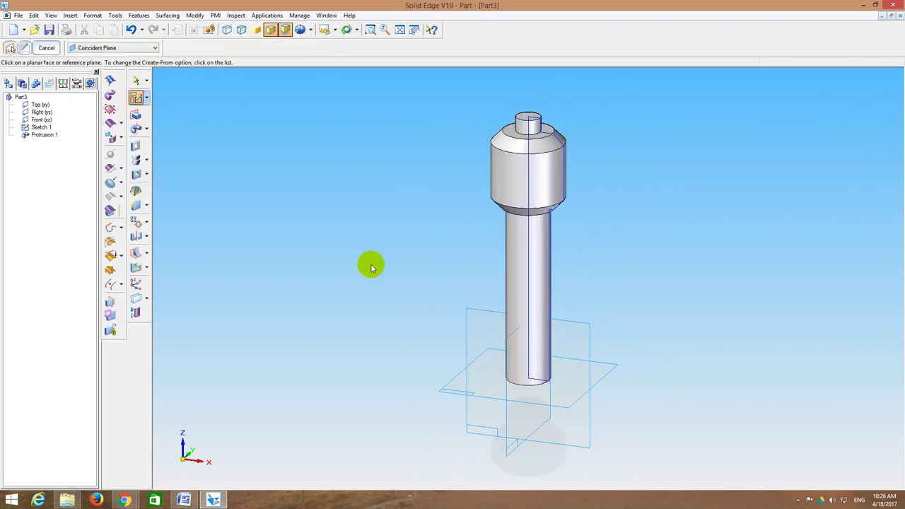
{"action": "left_click", "coordinate": [467, 310]}
{"action": "left_click", "coordinate": [419, 30]}
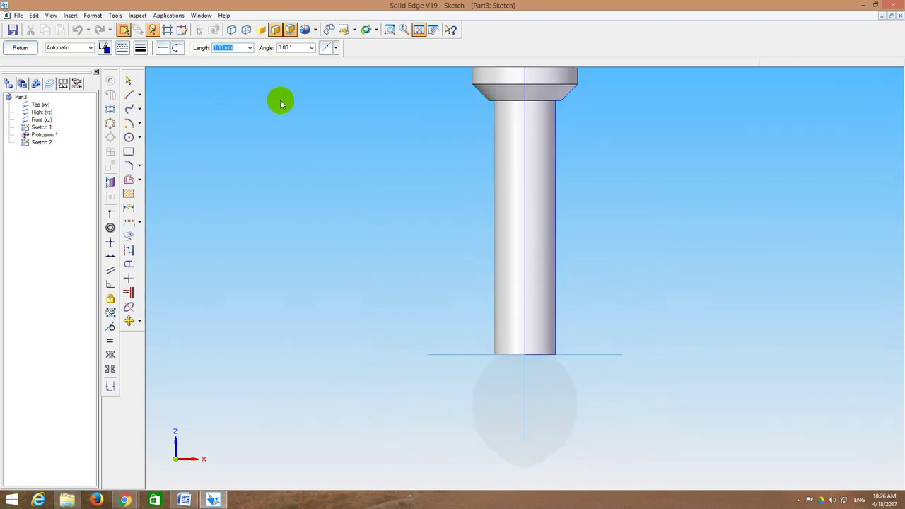
{"action": "left_click", "coordinate": [341, 204]}
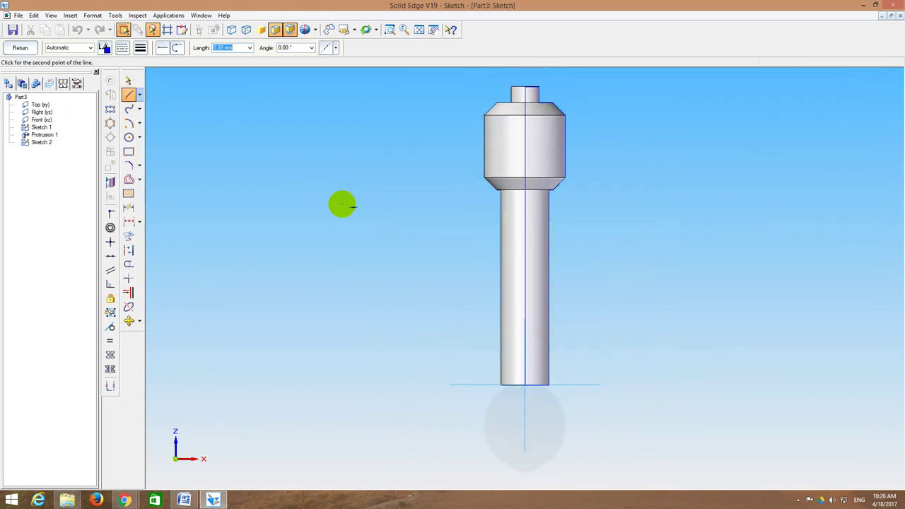
{"action": "type", "text": "2"}
{"action": "key", "text": "Tab"}
{"action": "type", "text": "18"}
{"action": "key", "text": "Tab"}
{"action": "type", "text": "90"}
{"action": "key", "text": "Return"}
{"action": "key", "text": "Escape"}
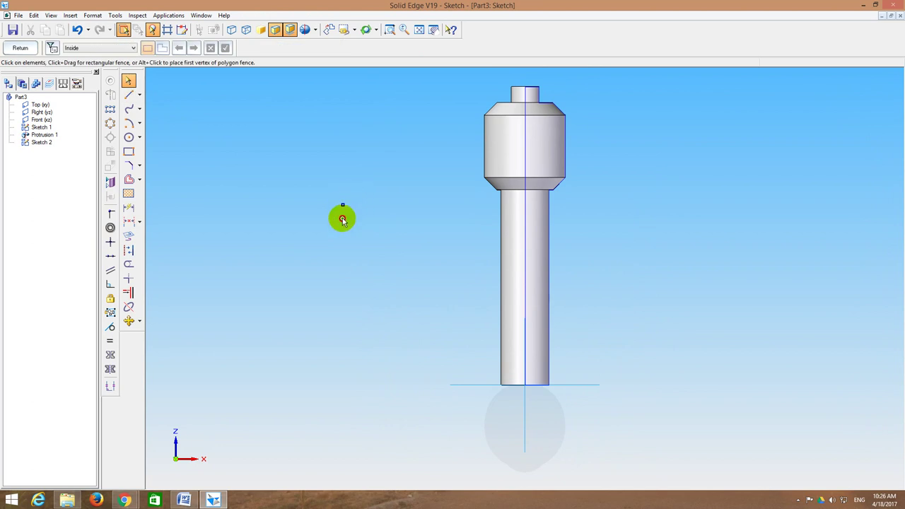
Step: Draw the 154 mm vertical axis line from the shaft's bottom centre and close the sketch
{"action": "right_click", "coordinate": [342, 220]}
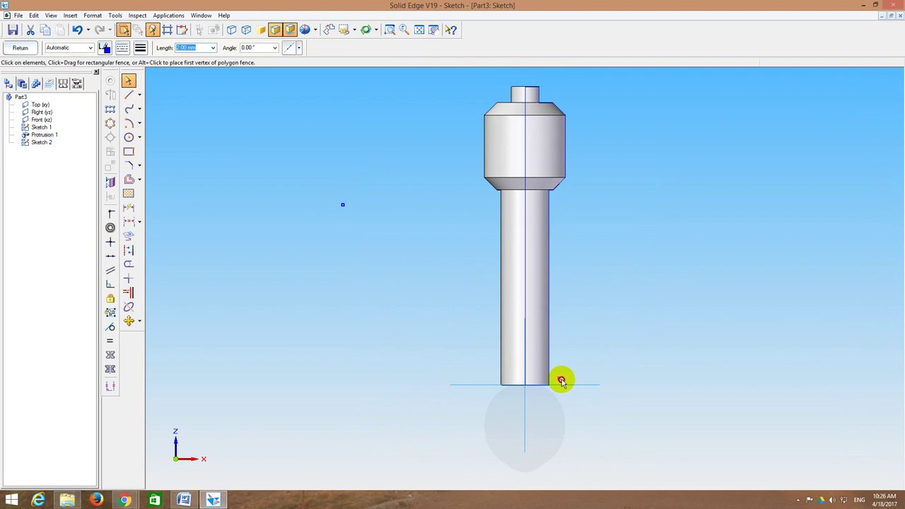
{"action": "left_click", "coordinate": [389, 29]}
{"action": "left_click_drag", "start_coordinate": [468, 300], "coordinate": [613, 427]}
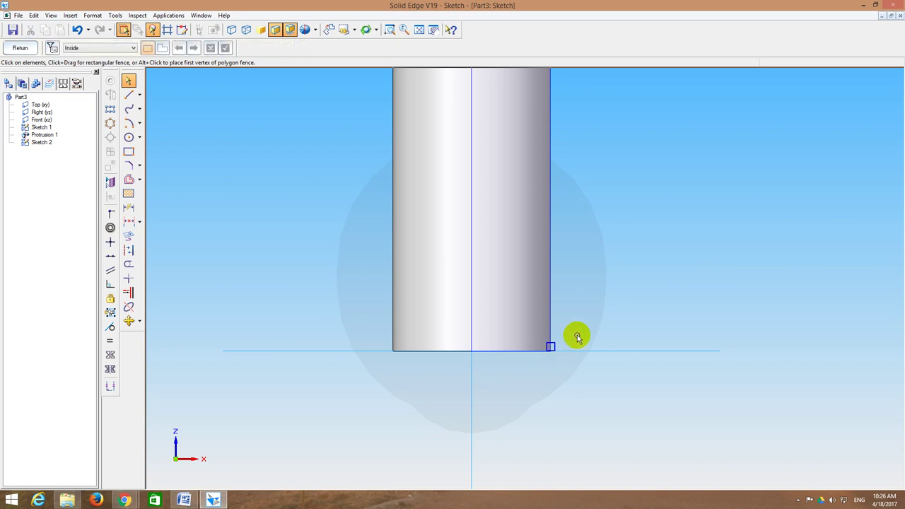
{"action": "left_click", "coordinate": [419, 29]}
{"action": "left_click", "coordinate": [129, 94]}
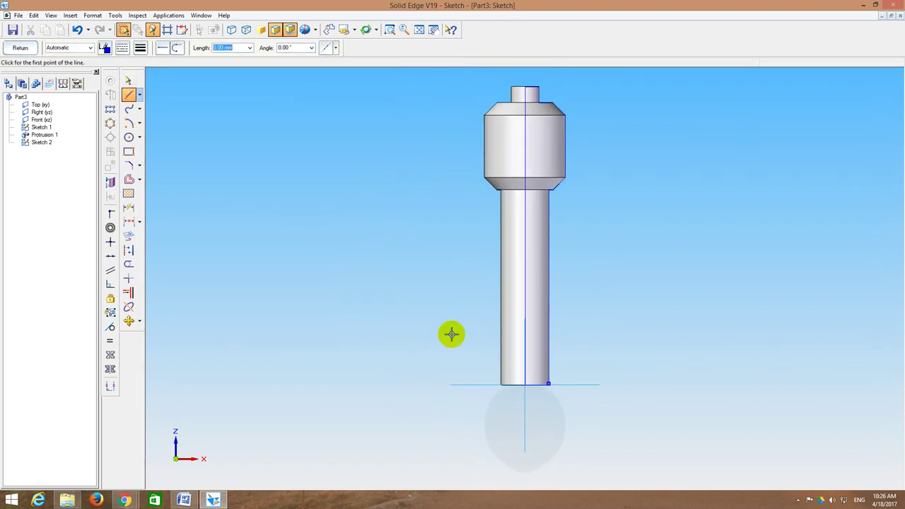
{"action": "left_click", "coordinate": [526, 383]}
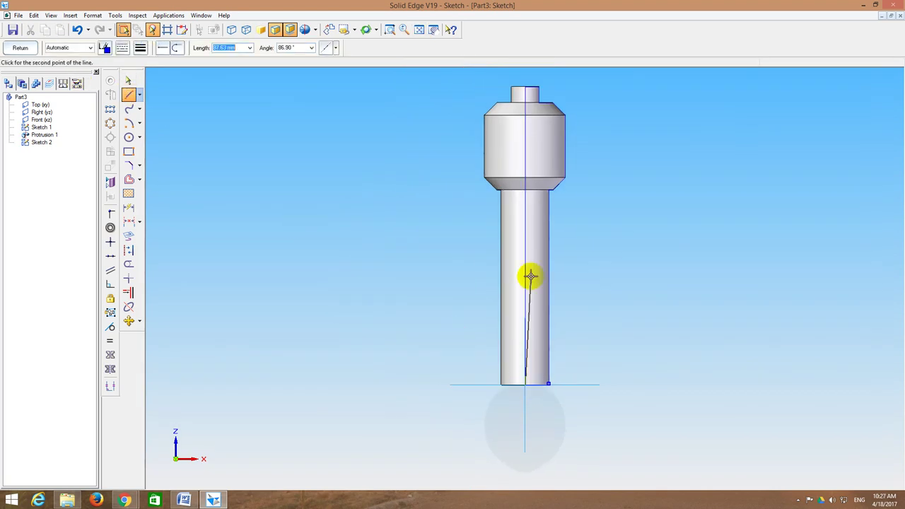
{"action": "type", "text": "240-83.3"}
{"action": "key", "text": "Tab"}
{"action": "type", "text": "90"}
{"action": "key", "text": "Return"}
{"action": "left_click", "coordinate": [528, 276]}
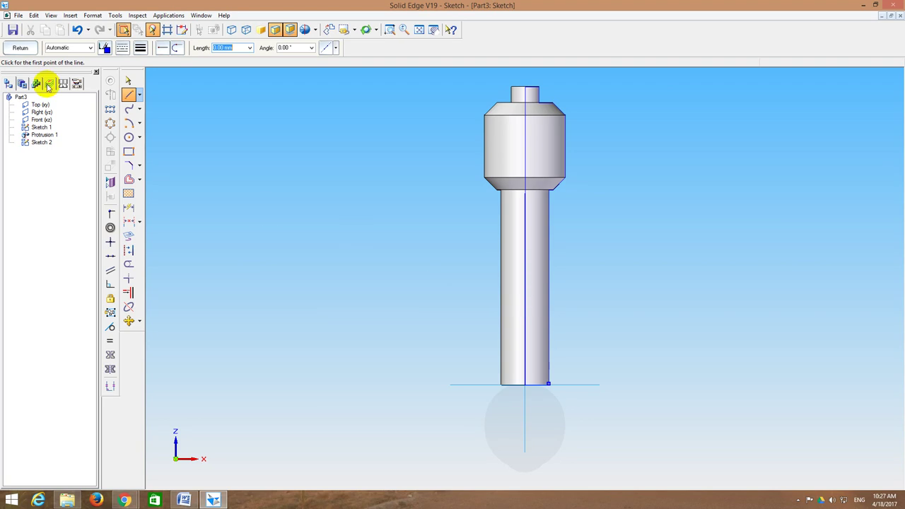
{"action": "left_click", "coordinate": [20, 48]}
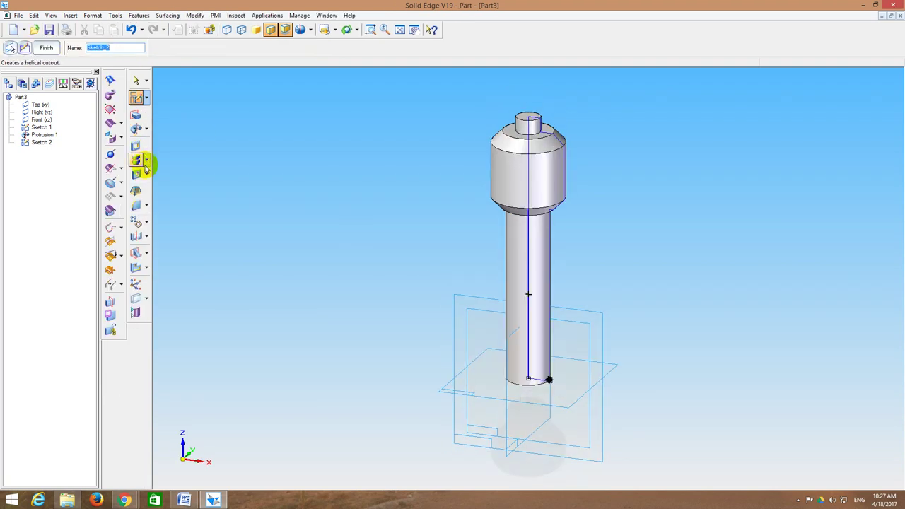
Step: Cut a helical thread of pitch 7 along the shank, using the base profile and the vertical axis line
{"action": "left_click", "coordinate": [145, 164]}
{"action": "left_click", "coordinate": [177, 192]}
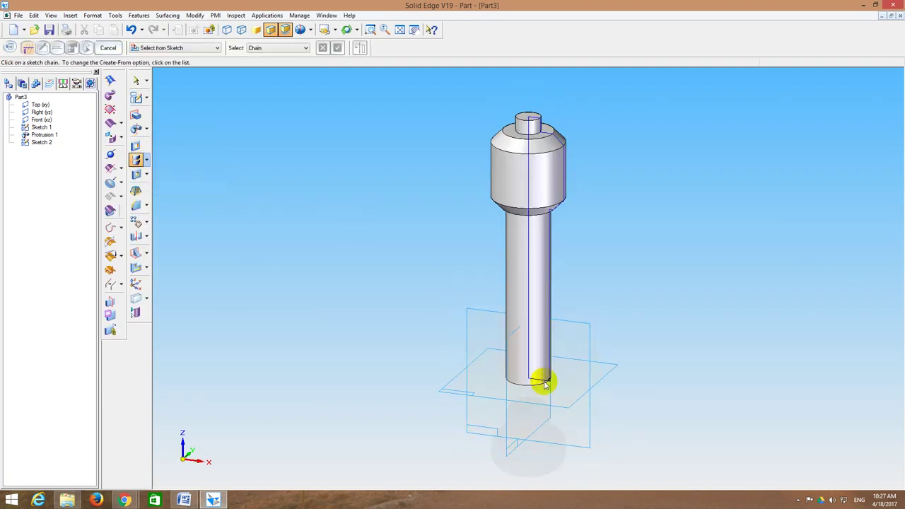
{"action": "left_click", "coordinate": [550, 381]}
{"action": "right_click", "coordinate": [616, 294]}
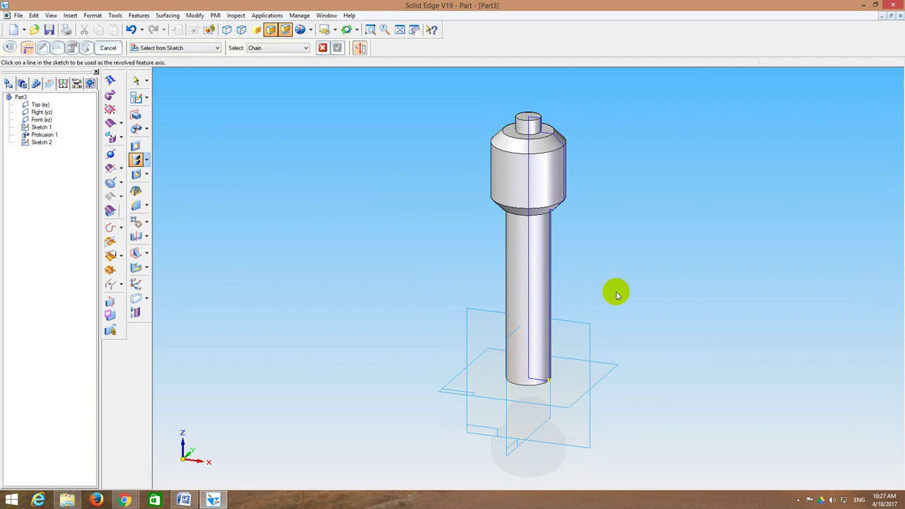
{"action": "left_click", "coordinate": [531, 303]}
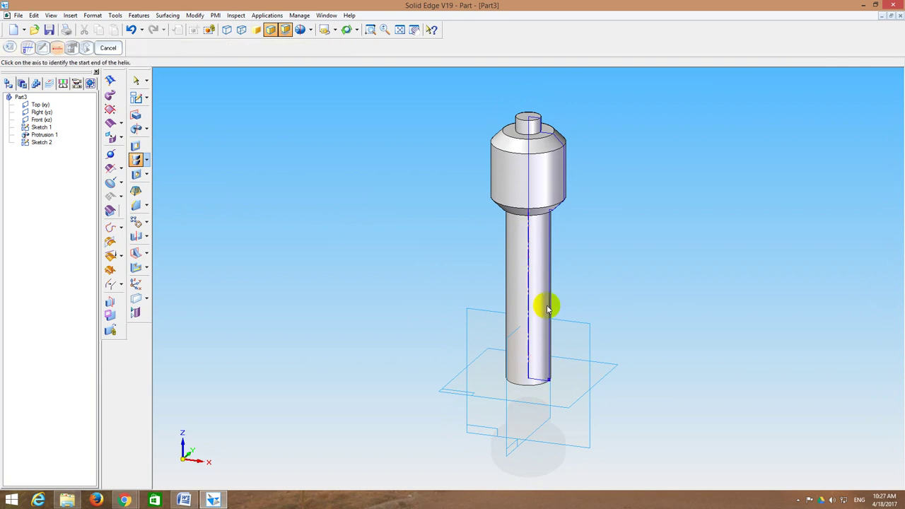
{"action": "left_click", "coordinate": [529, 381]}
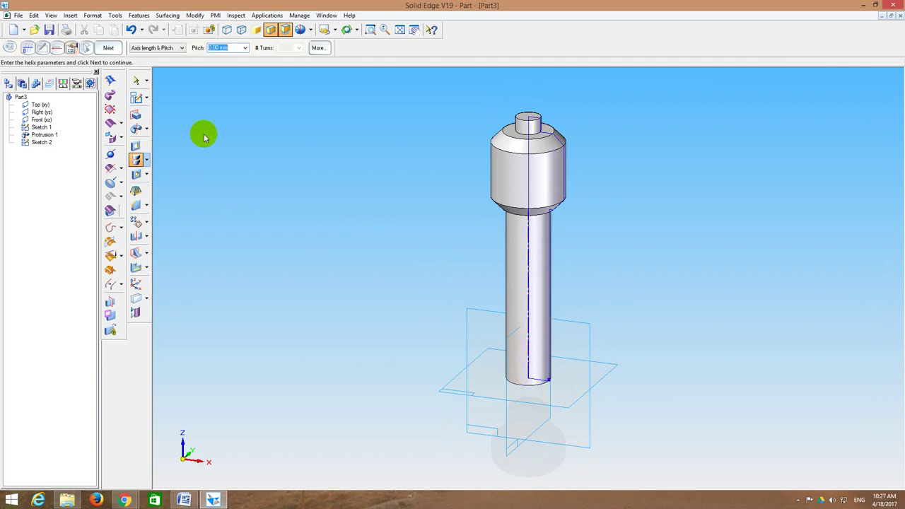
{"action": "type", "text": "7"}
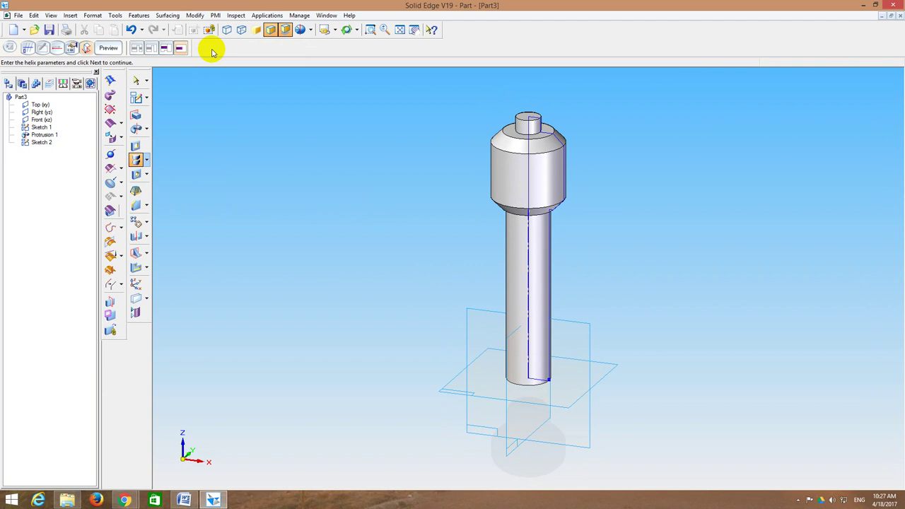
{"action": "left_click", "coordinate": [107, 47]}
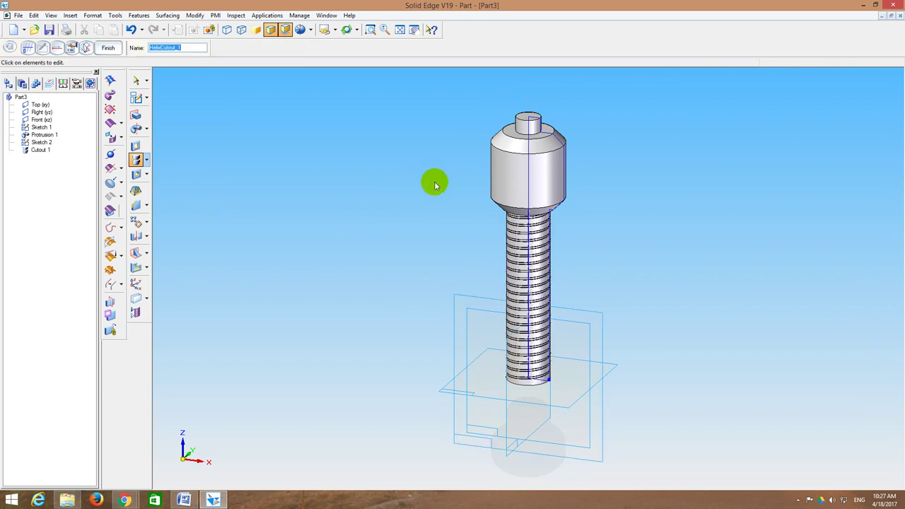
{"action": "middle_click_drag", "start_coordinate": [432, 182], "coordinate": [425, 157]}
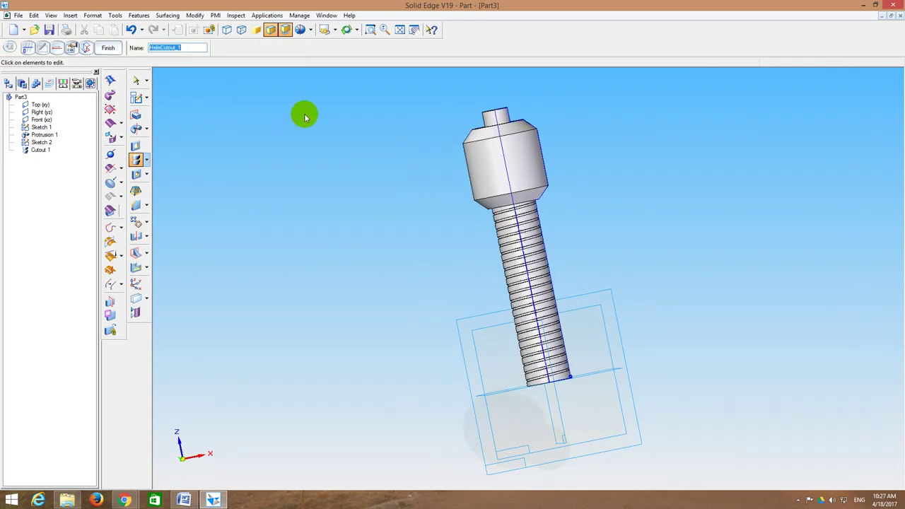
{"action": "left_click", "coordinate": [106, 48]}
{"action": "middle_click_drag", "start_coordinate": [313, 117], "coordinate": [333, 156]}
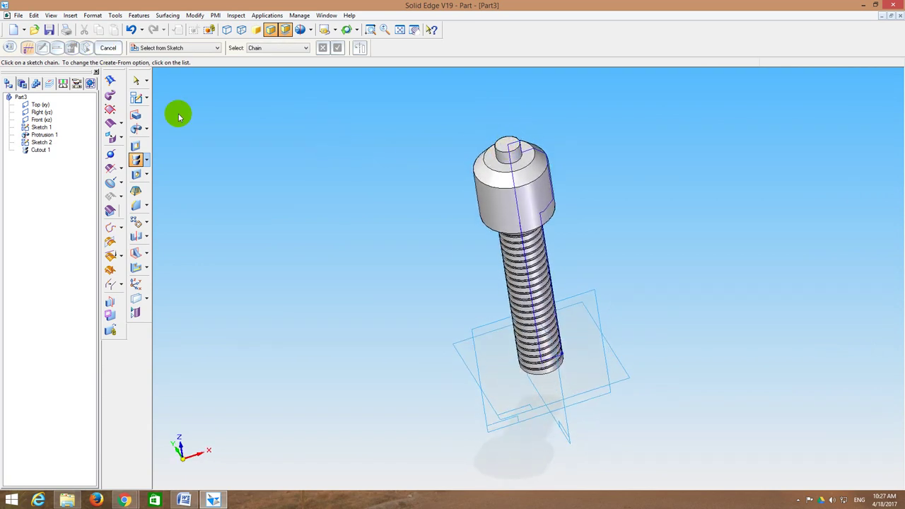
Step: Start a hole on the head's top face and set its type to countersink
{"action": "left_click", "coordinate": [150, 175]}
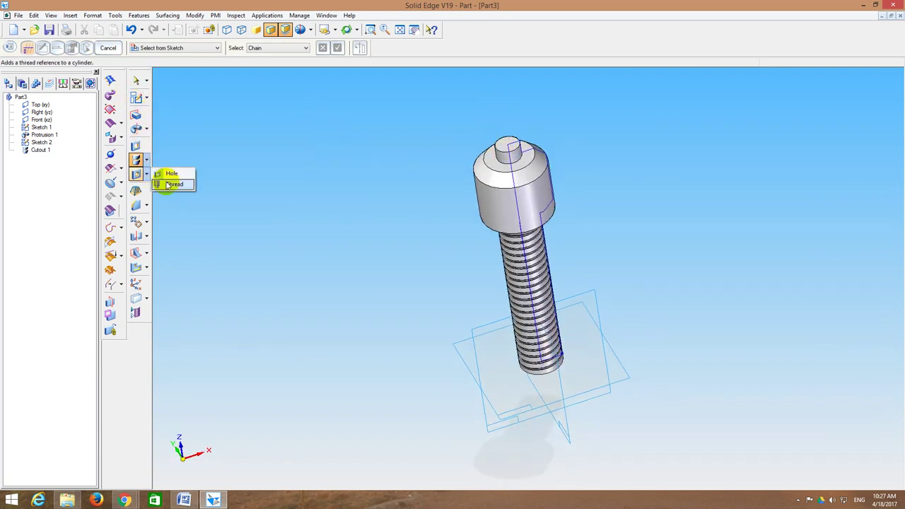
{"action": "left_click", "coordinate": [172, 175]}
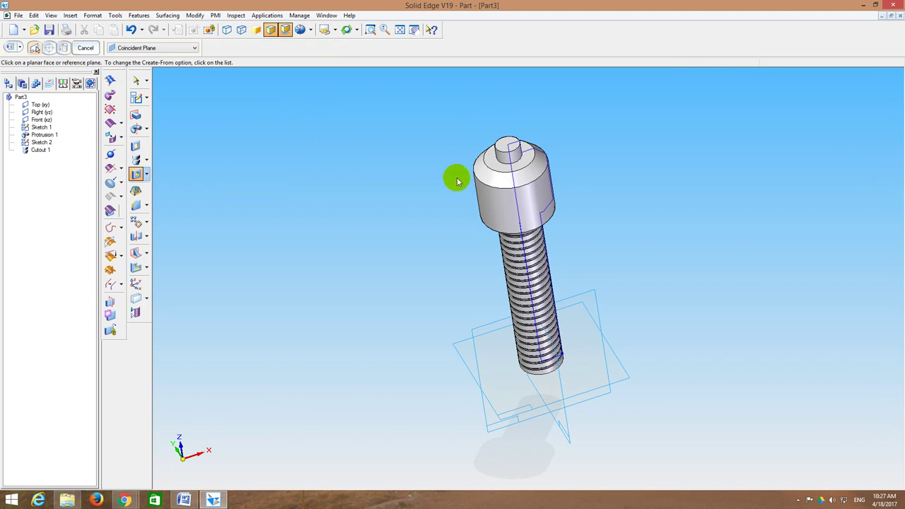
{"action": "left_click", "coordinate": [507, 146]}
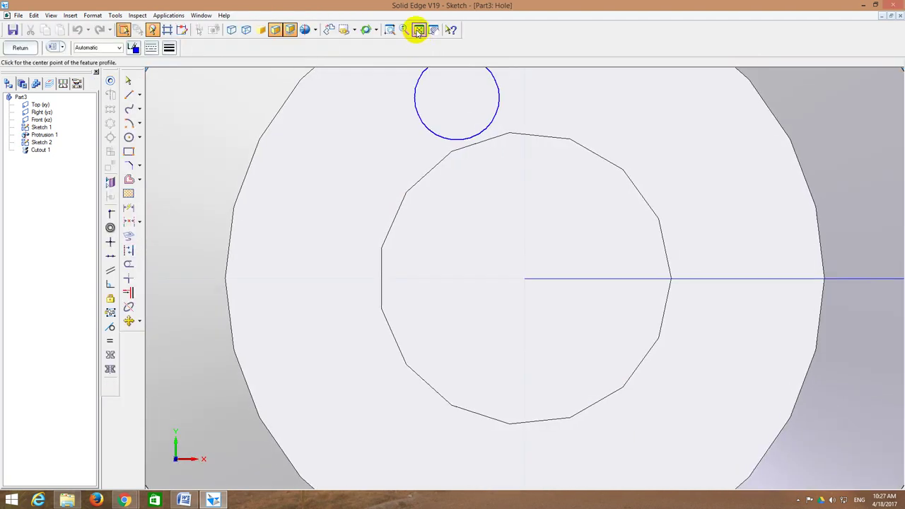
{"action": "left_click", "coordinate": [417, 32]}
{"action": "left_click", "coordinate": [51, 46]}
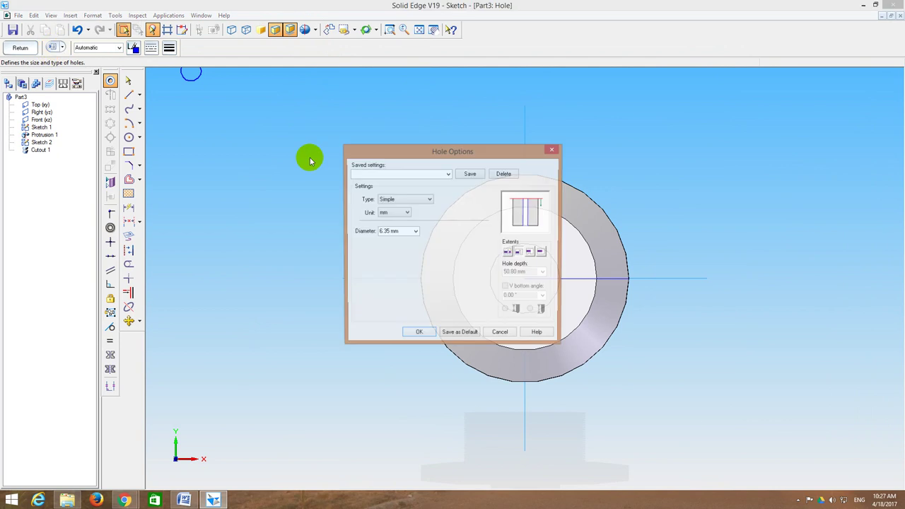
{"action": "left_click", "coordinate": [402, 199]}
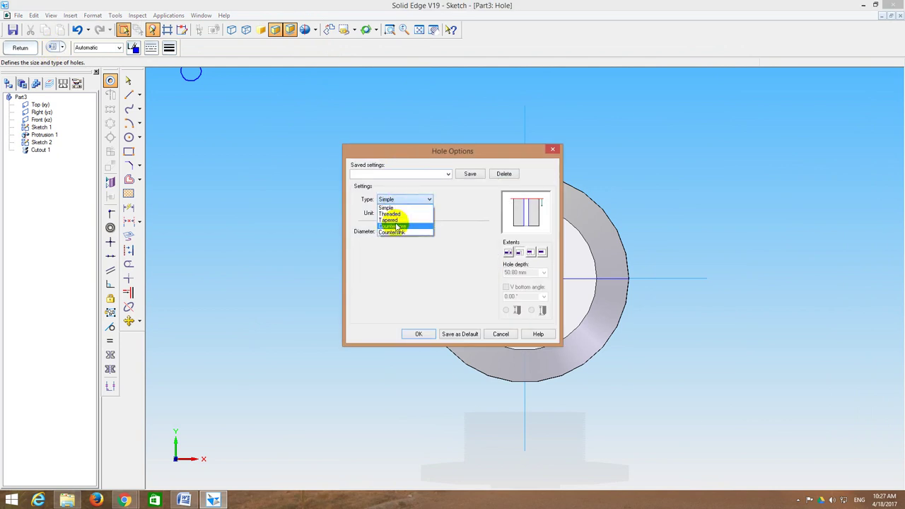
{"action": "left_click", "coordinate": [397, 232]}
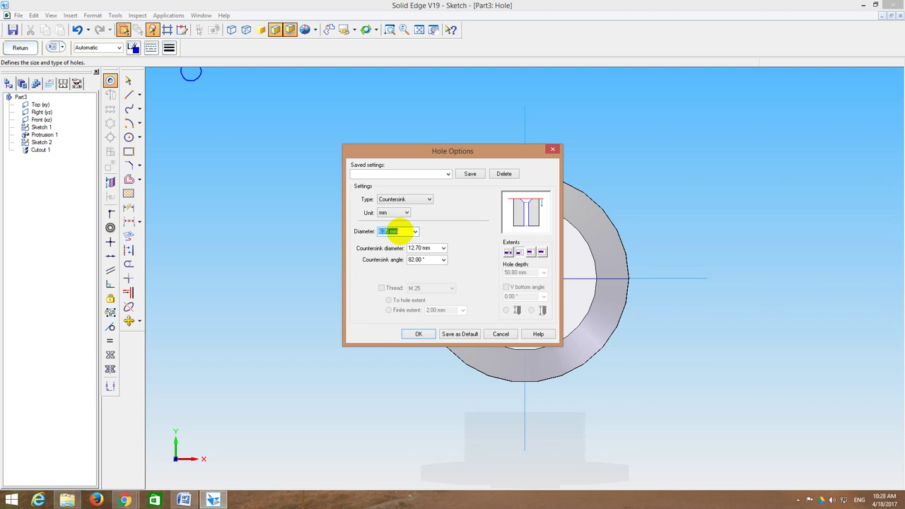
Step: Set a 12 mm diameter, M12 thread of finite 30 mm length, set depth and V-shaped bottom
{"action": "key", "text": "Tab"}
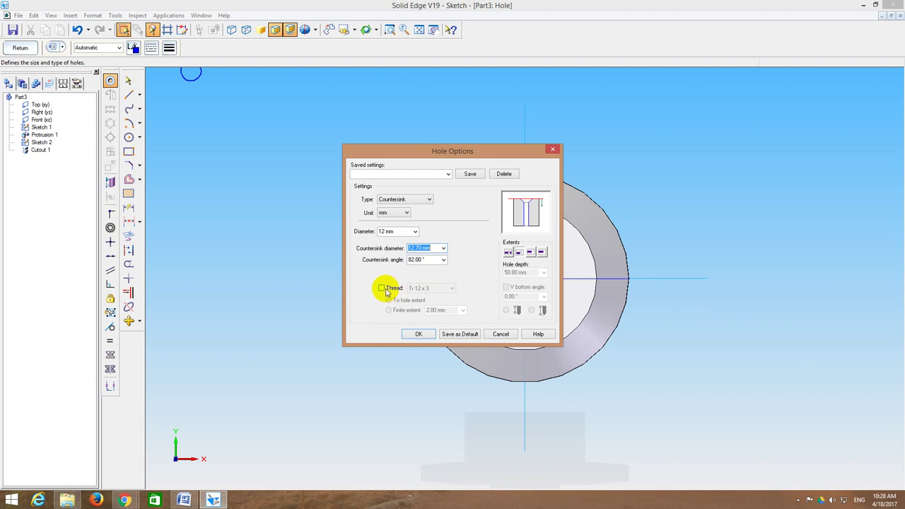
{"action": "left_click", "coordinate": [381, 288]}
{"action": "left_click", "coordinate": [429, 289]}
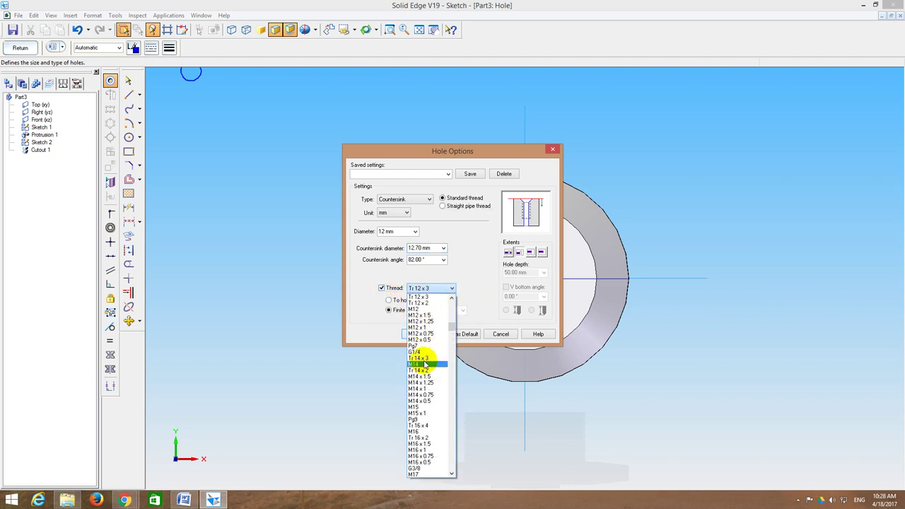
{"action": "left_click", "coordinate": [413, 309]}
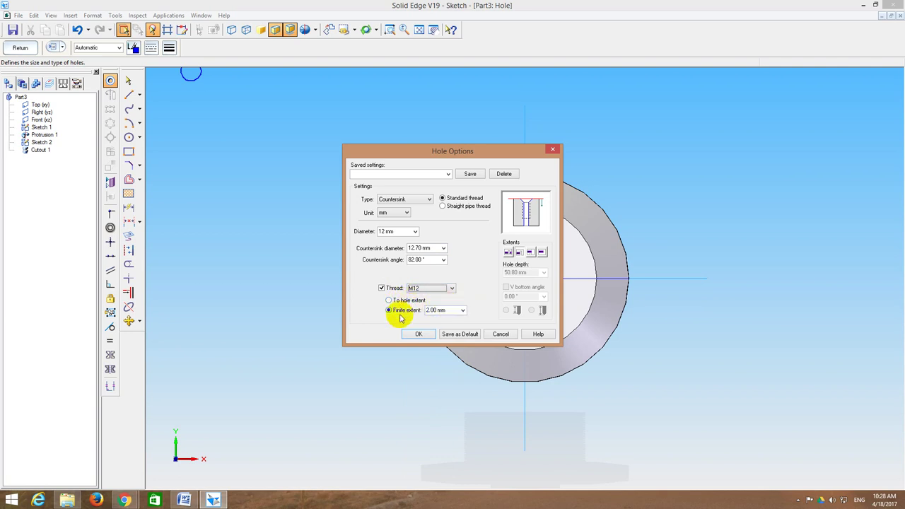
{"action": "left_click", "coordinate": [440, 310]}
{"action": "double_click", "coordinate": [444, 309]}
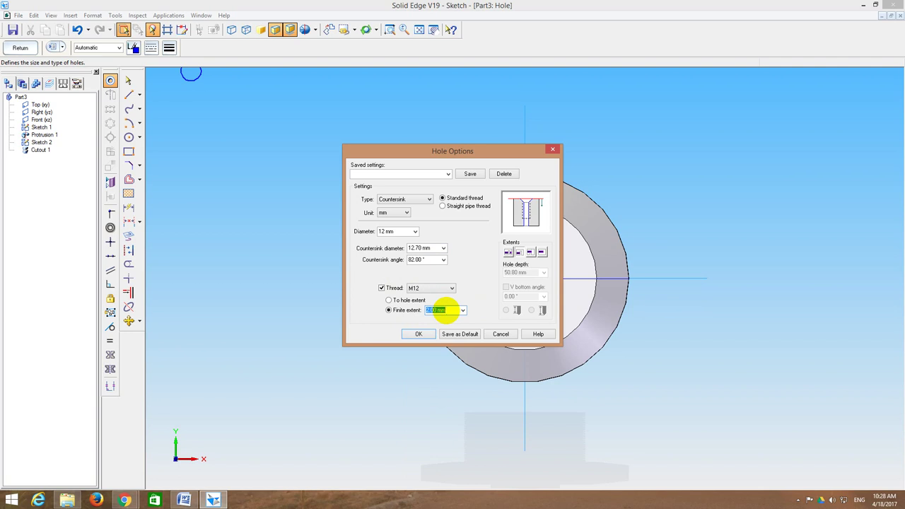
{"action": "left_click", "coordinate": [530, 253]}
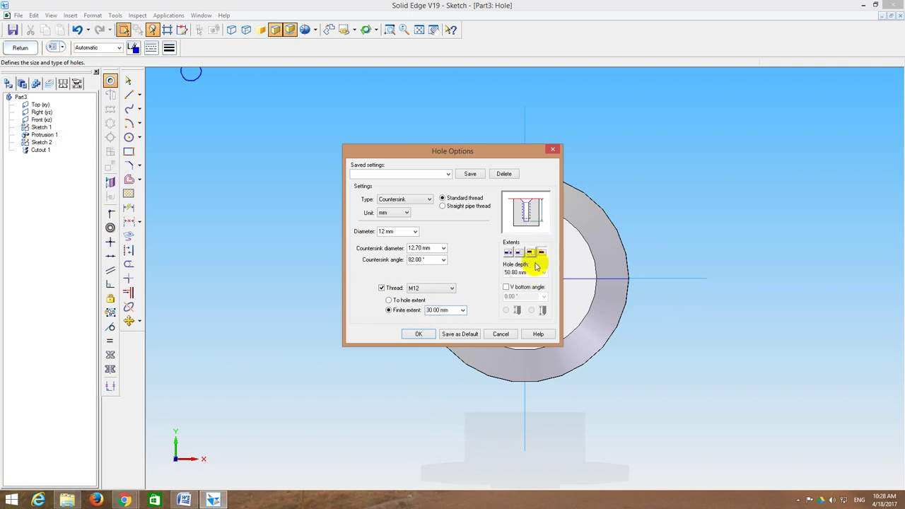
{"action": "double_click", "coordinate": [532, 273]}
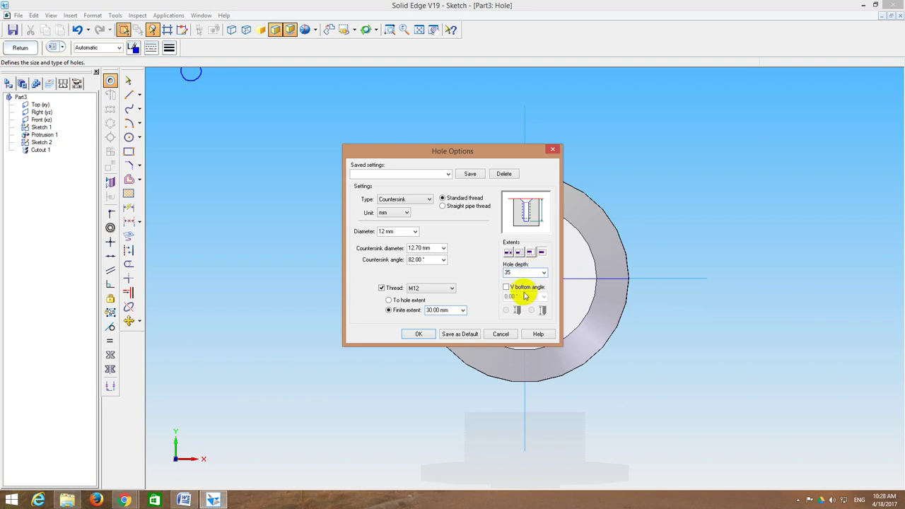
{"action": "left_click", "coordinate": [525, 290]}
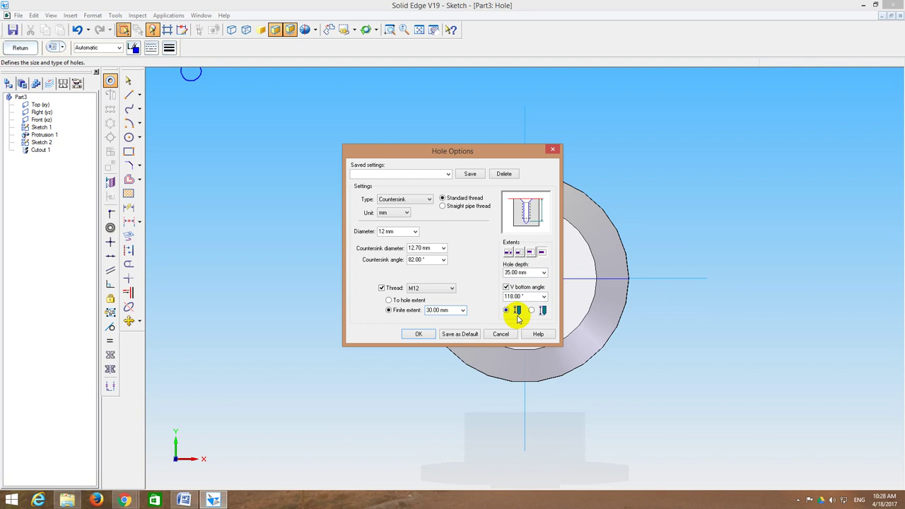
{"action": "left_click", "coordinate": [418, 335]}
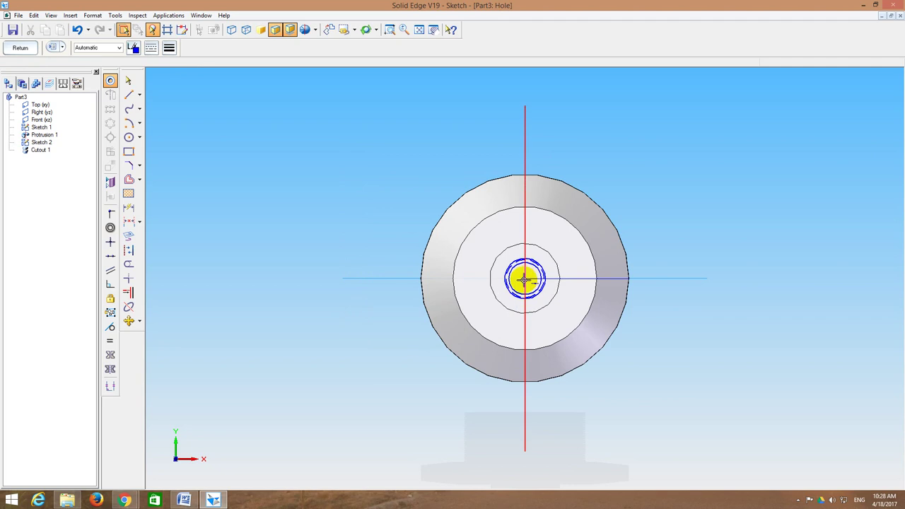
Step: Place the hole at the centre of the top face and complete Hole 1
{"action": "left_click", "coordinate": [524, 279]}
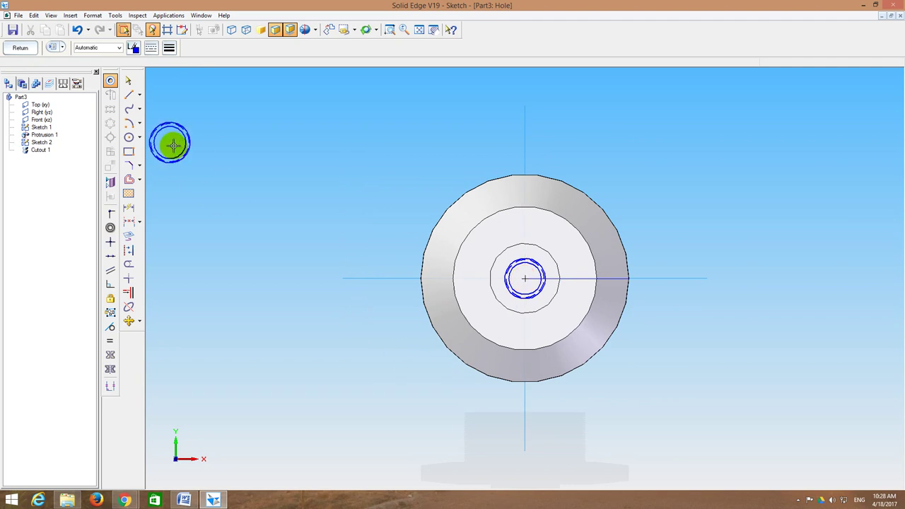
{"action": "left_click", "coordinate": [20, 47]}
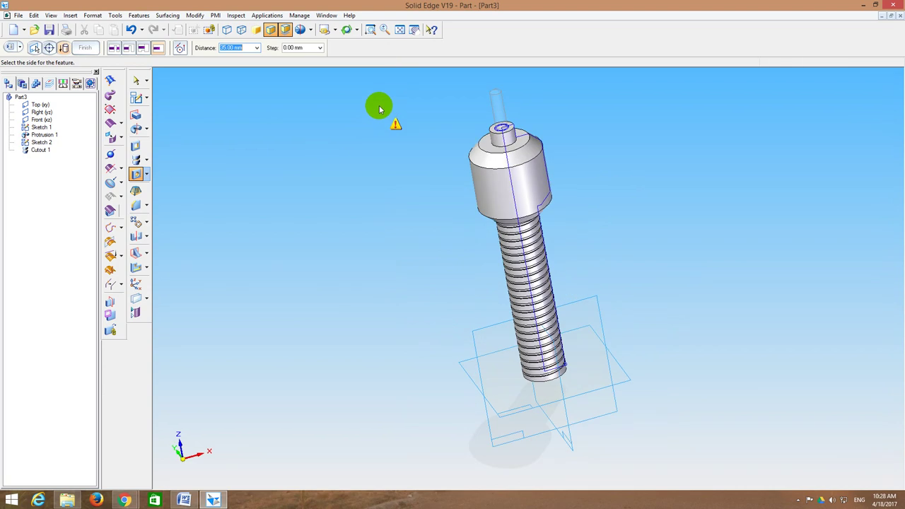
{"action": "left_click", "coordinate": [438, 209]}
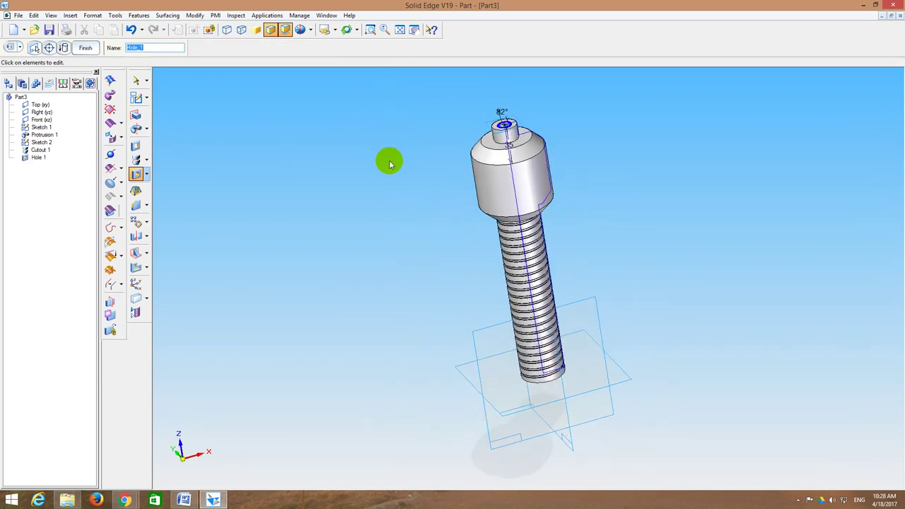
{"action": "left_click", "coordinate": [86, 47]}
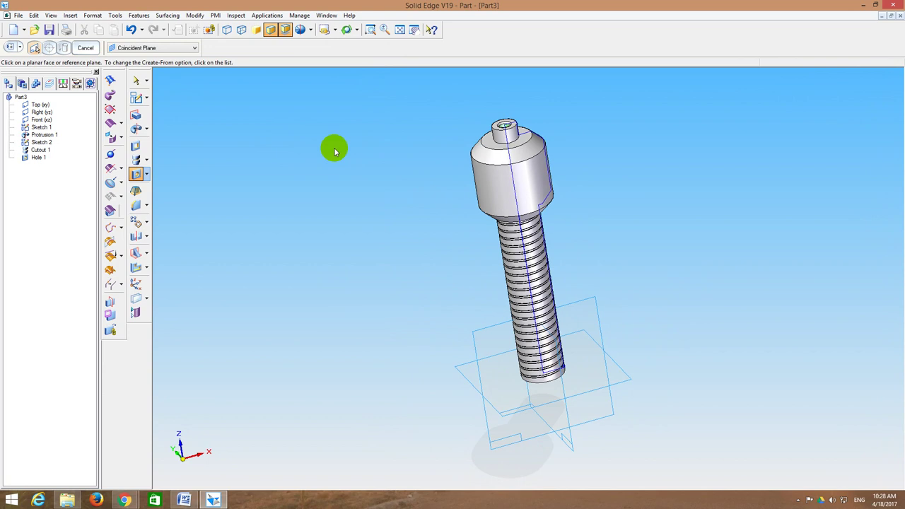
Step: Start Sketch 3 on the Right (yz) plane and fit the whole spindle in view
{"action": "mouse_move", "coordinate": [325, 151]}
{"action": "middle_mouse_down"}
{"action": "mouse_move", "coordinate": [341, 204]}
{"action": "mouse_move", "coordinate": [328, 163]}
{"action": "middle_mouse_up"}
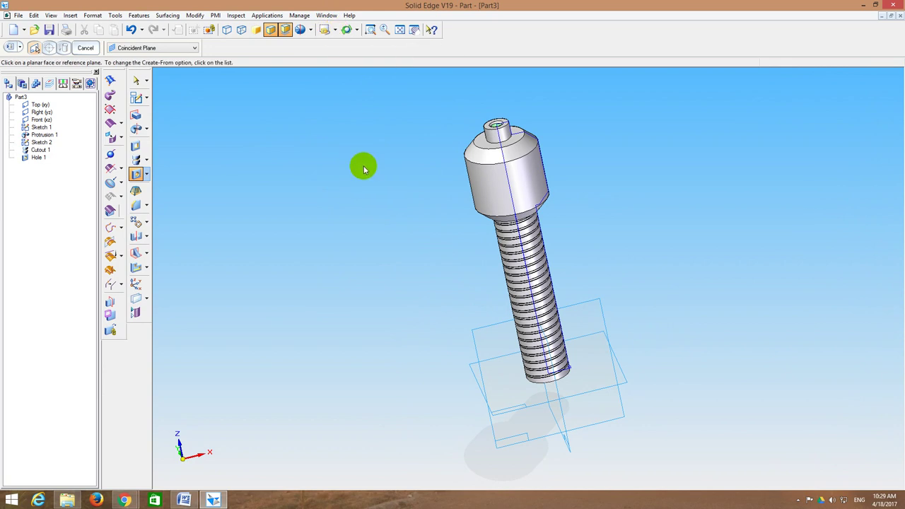
{"action": "left_click", "coordinate": [326, 31]}
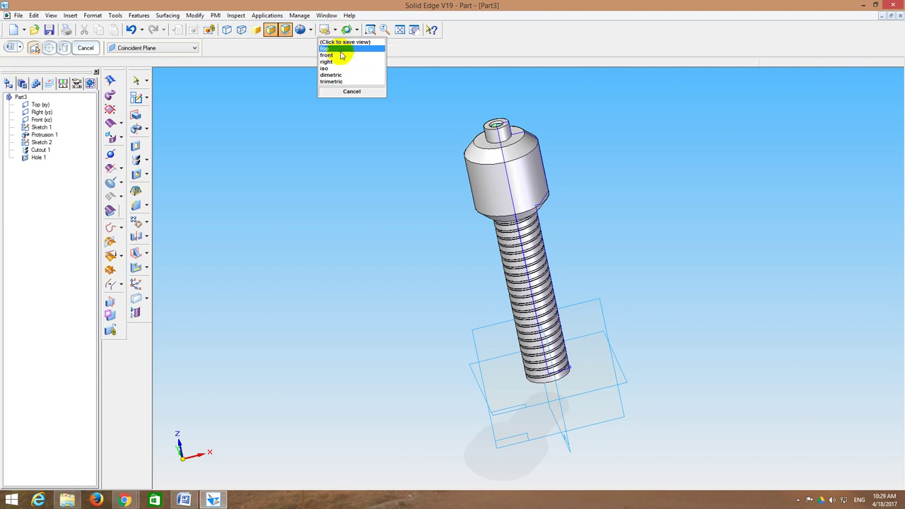
{"action": "left_click", "coordinate": [136, 98]}
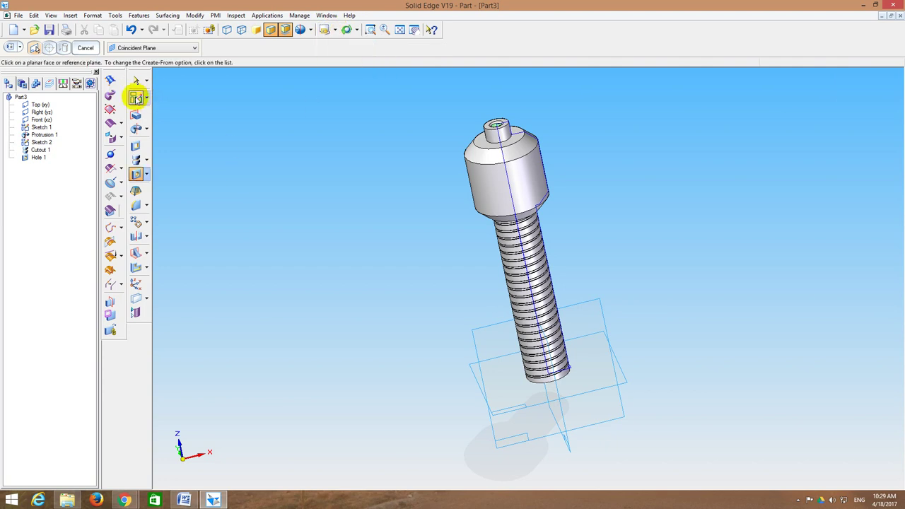
{"action": "left_click", "coordinate": [43, 114]}
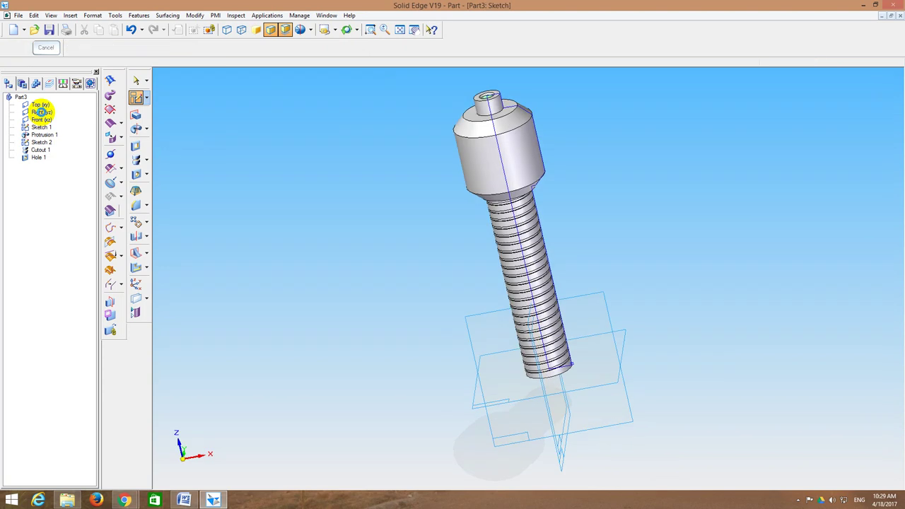
{"action": "left_click", "coordinate": [418, 30]}
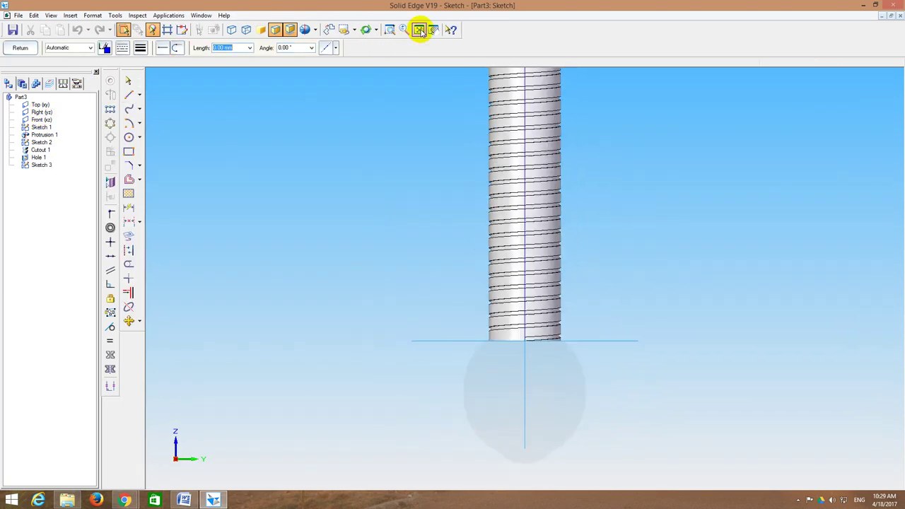
Step: Zoom in on the head and draw a 35 mm vertical line up the axis from its lower edge
{"action": "left_click", "coordinate": [128, 96]}
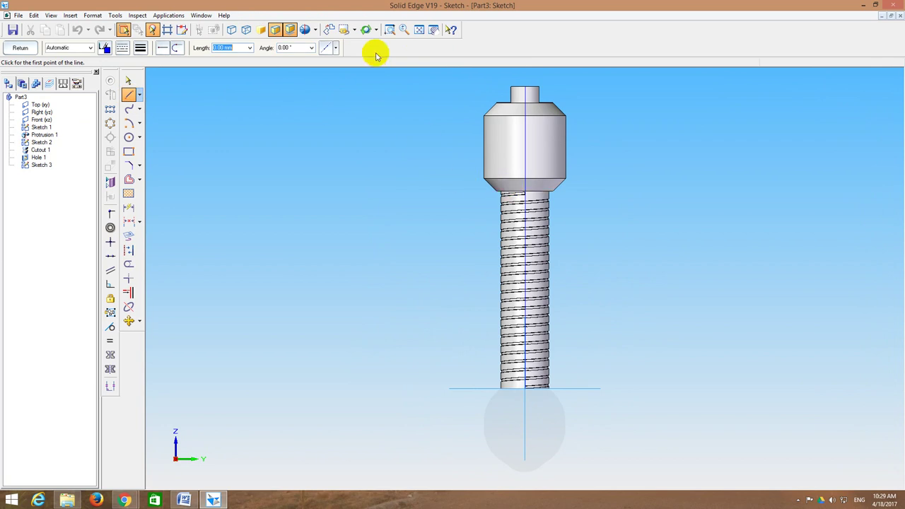
{"action": "left_click", "coordinate": [390, 30]}
{"action": "left_click_drag", "start_coordinate": [459, 94], "coordinate": [614, 212]}
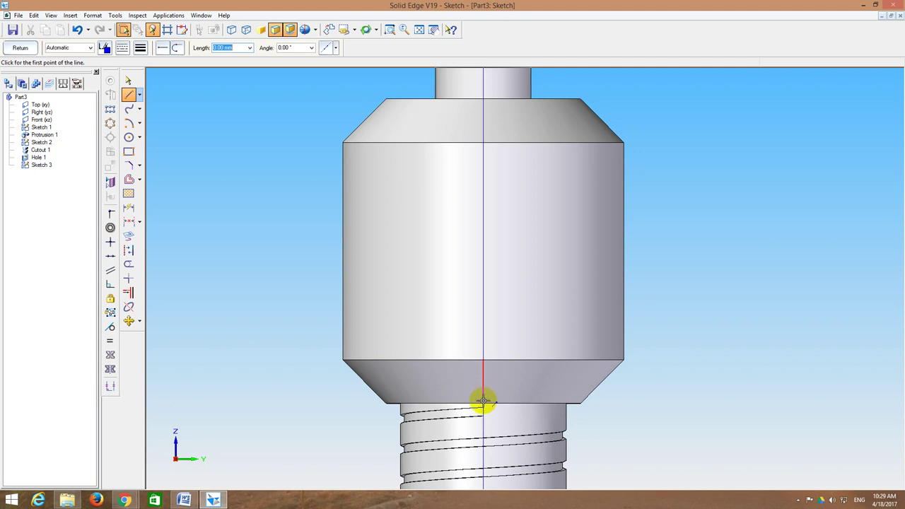
{"action": "left_click", "coordinate": [483, 402]}
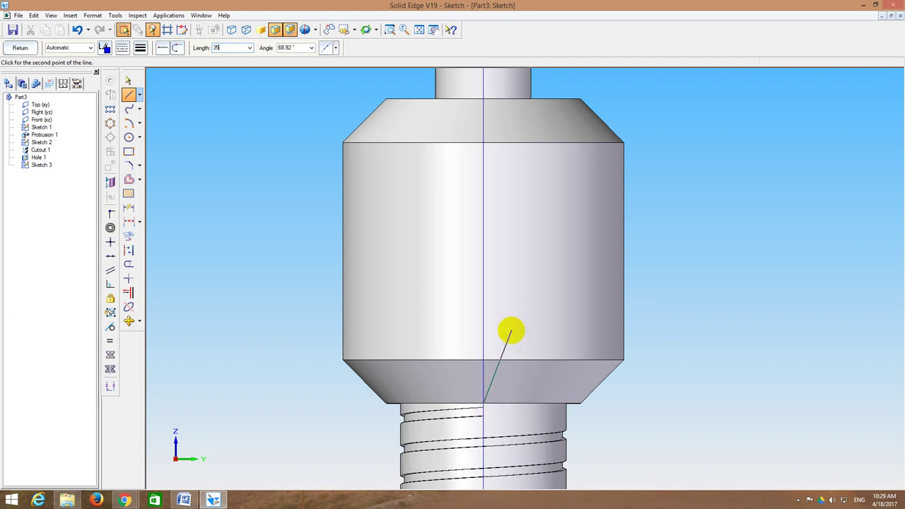
{"action": "key", "text": "Tab"}
{"action": "type", "text": "90"}
{"action": "key", "text": "Return"}
{"action": "key", "text": "Escape"}
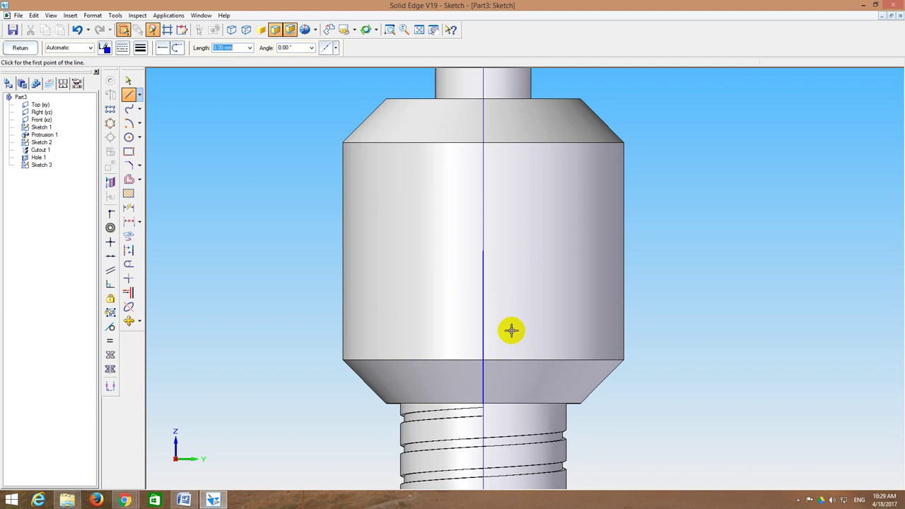
Step: Draw a 12 mm diameter circle at the line's top end and close the sketch
{"action": "left_click", "coordinate": [129, 137]}
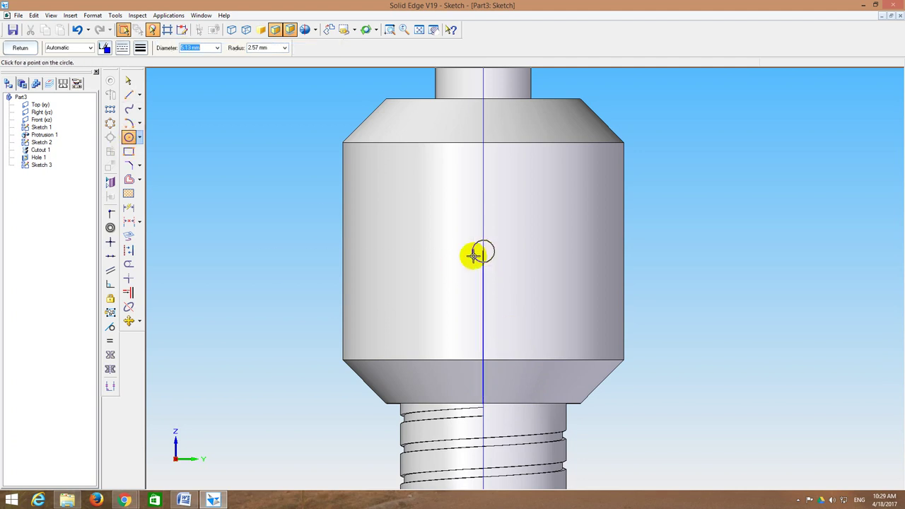
{"action": "type", "text": "12"}
{"action": "key", "text": "Return"}
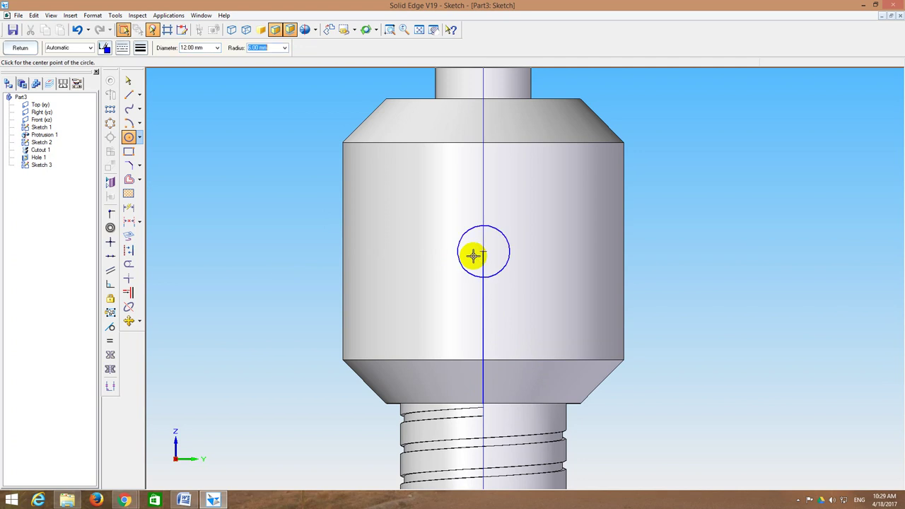
{"action": "left_click", "coordinate": [484, 252]}
{"action": "key", "text": "Escape"}
{"action": "left_click", "coordinate": [482, 306]}
{"action": "key", "text": "Escape"}
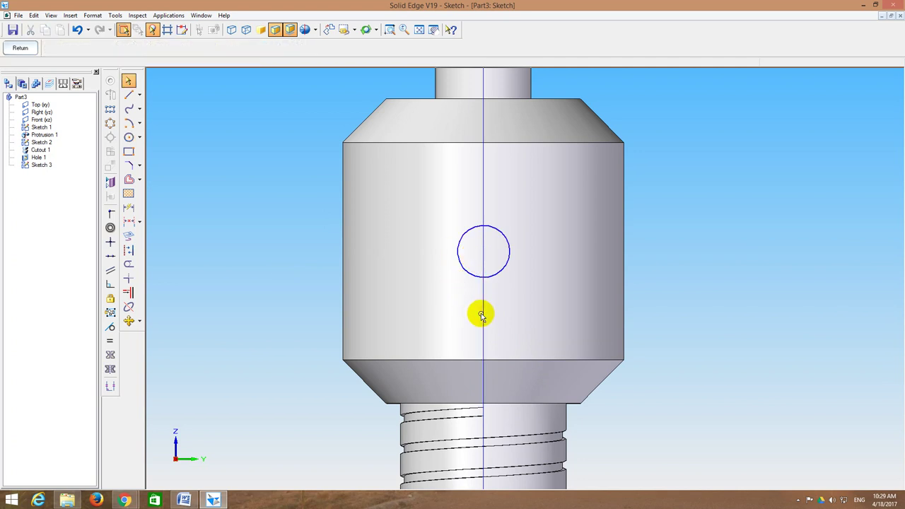
{"action": "left_click", "coordinate": [24, 48]}
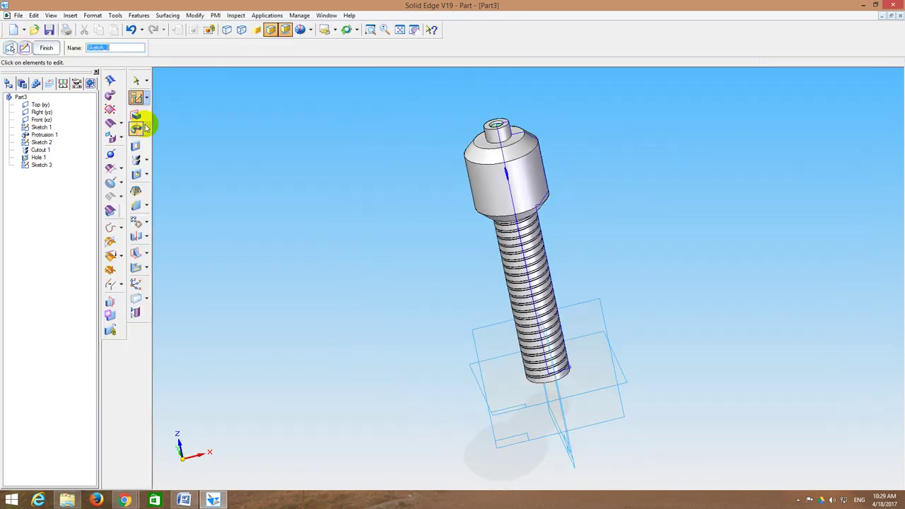
Step: Extrude a symmetric cutout of the 12 mm circle through the spindle head
{"action": "left_click", "coordinate": [136, 145]}
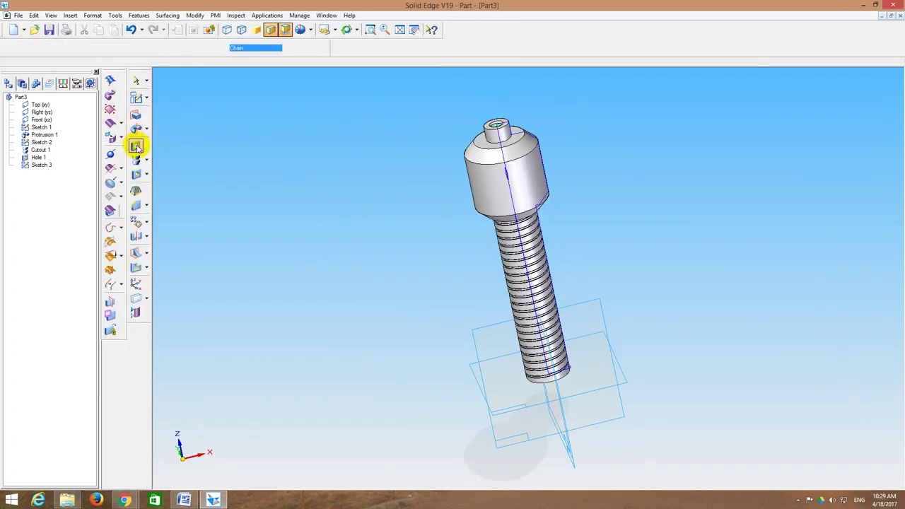
{"action": "left_click", "coordinate": [508, 180]}
{"action": "left_click", "coordinate": [319, 47]}
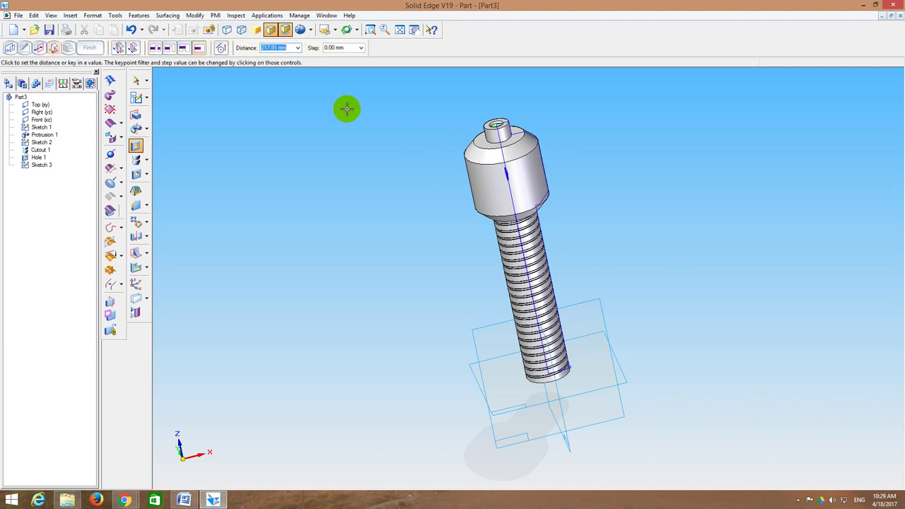
{"action": "left_click_drag", "start_coordinate": [530, 172], "coordinate": [177, 84]}
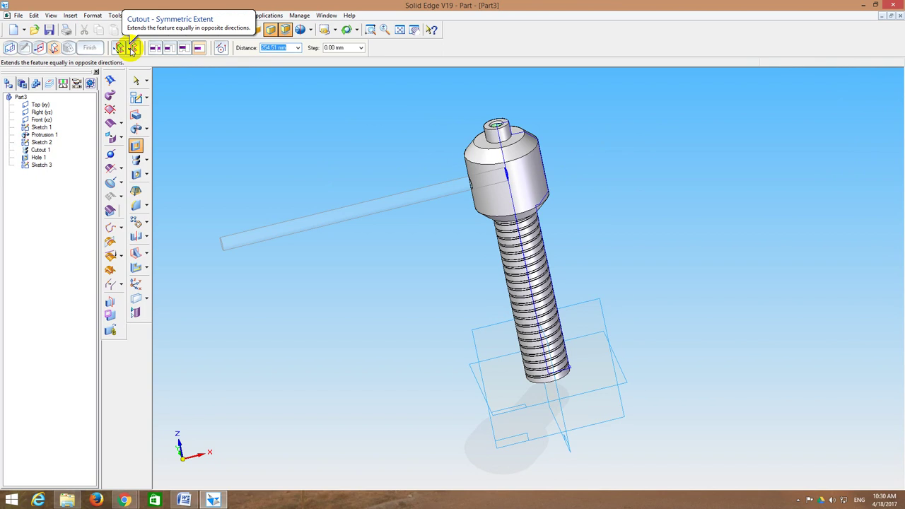
{"action": "left_click", "coordinate": [132, 49]}
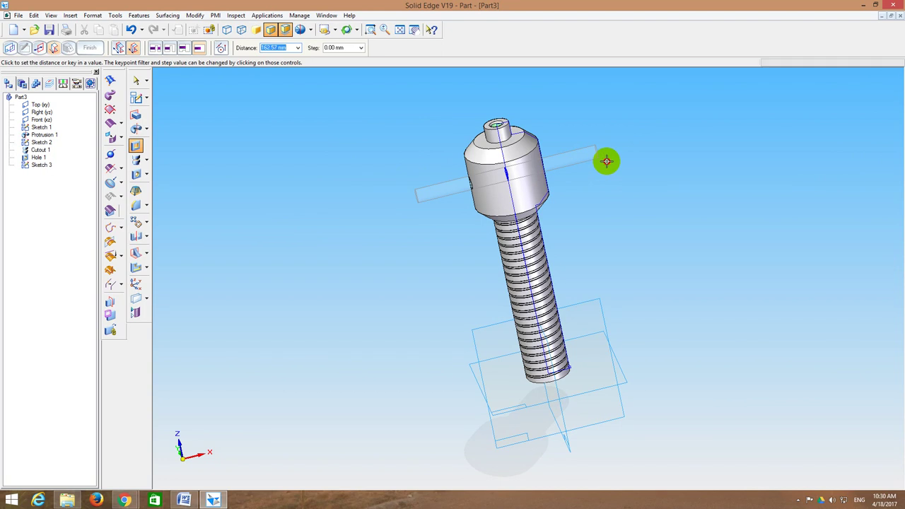
{"action": "left_click", "coordinate": [607, 165]}
{"action": "mouse_move", "coordinate": [607, 165]}
{"action": "middle_mouse_down"}
{"action": "mouse_move", "coordinate": [624, 184]}
{"action": "mouse_move", "coordinate": [576, 186]}
{"action": "mouse_move", "coordinate": [566, 206]}
{"action": "mouse_move", "coordinate": [534, 200]}
{"action": "middle_mouse_up"}
{"action": "left_click", "coordinate": [90, 48]}
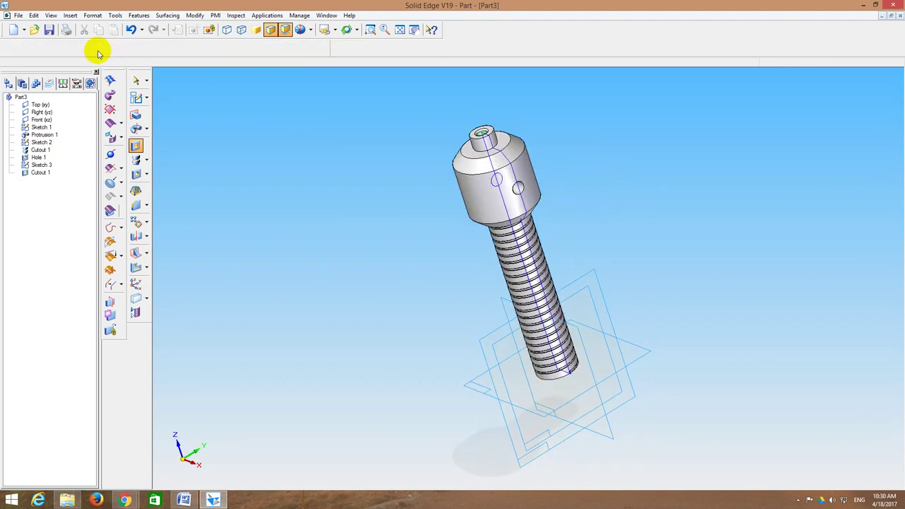
Step: Save the spindle as '3_Screw Spindle.par' in the ScrewJack folder, accepting the default file properties
{"action": "left_click", "coordinate": [49, 30]}
{"action": "left_click", "coordinate": [103, 211]}
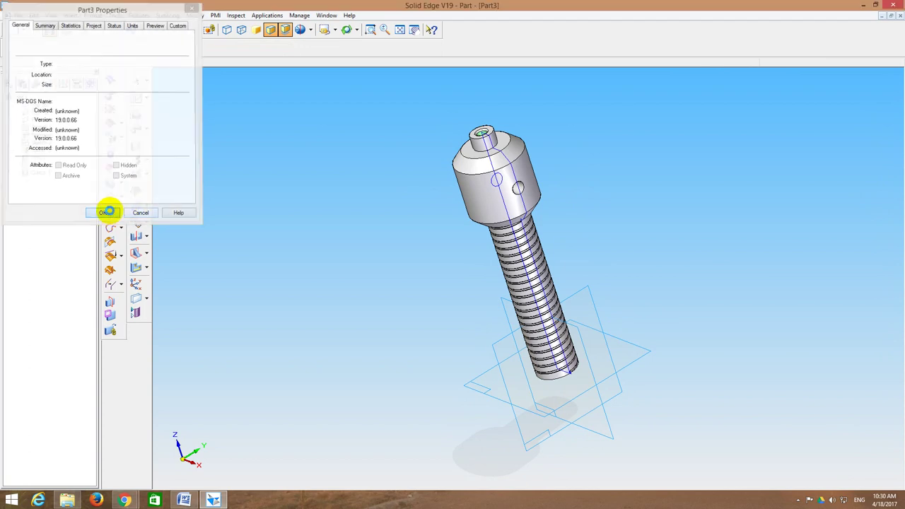
{"action": "type", "text": "S"}
{"action": "type", "text": "3"}
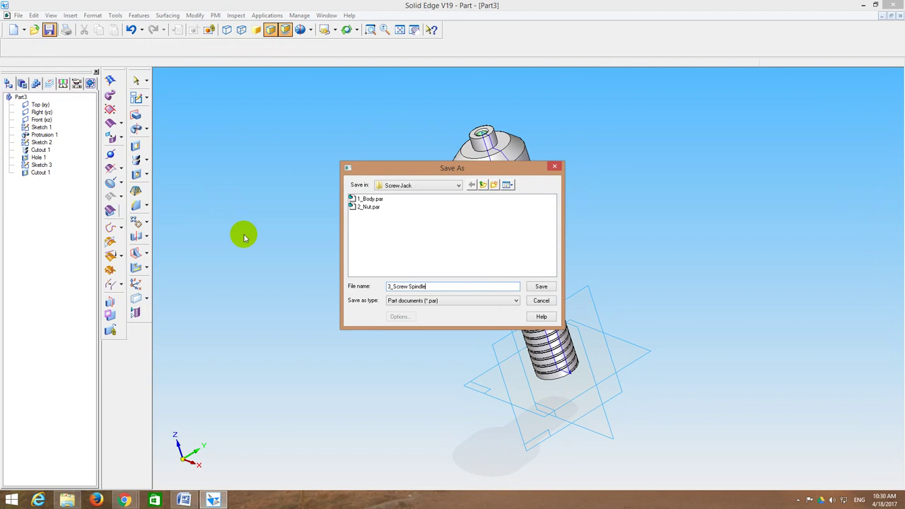
{"action": "key", "text": "Return"}
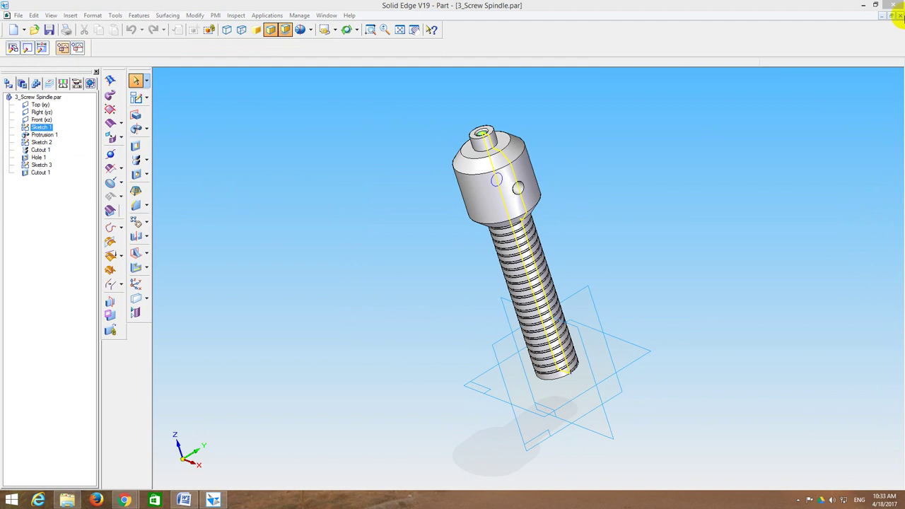
Step: Return to DRAWINGS.docx in Word and scroll left to part 4's cup drawing
{"action": "left_click", "coordinate": [186, 500]}
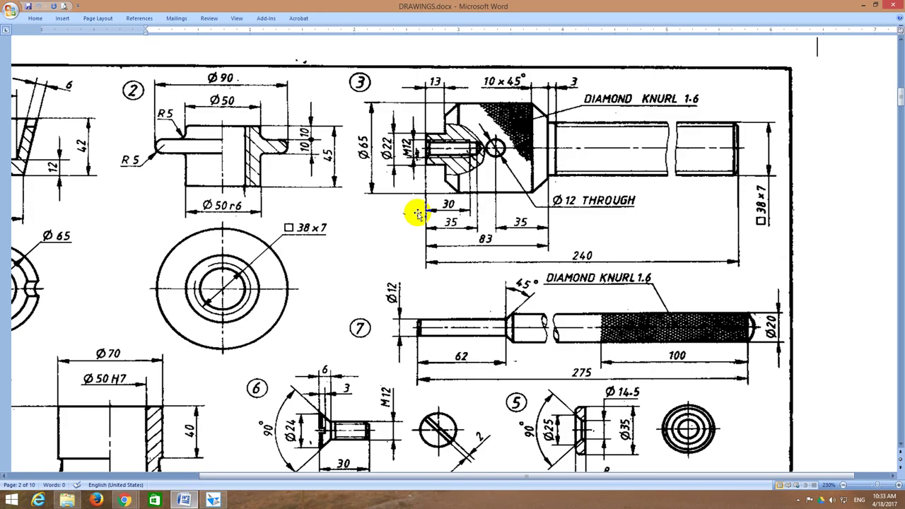
{"action": "mouse_move", "coordinate": [680, 479]}
{"action": "left_mouse_down"}
{"action": "mouse_move", "coordinate": [535, 479]}
{"action": "mouse_move", "coordinate": [491, 497]}
{"action": "left_mouse_up"}
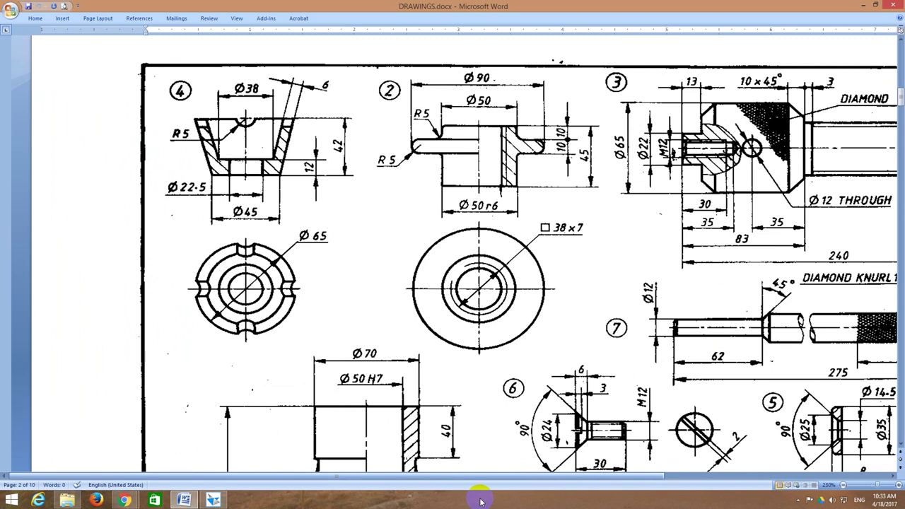
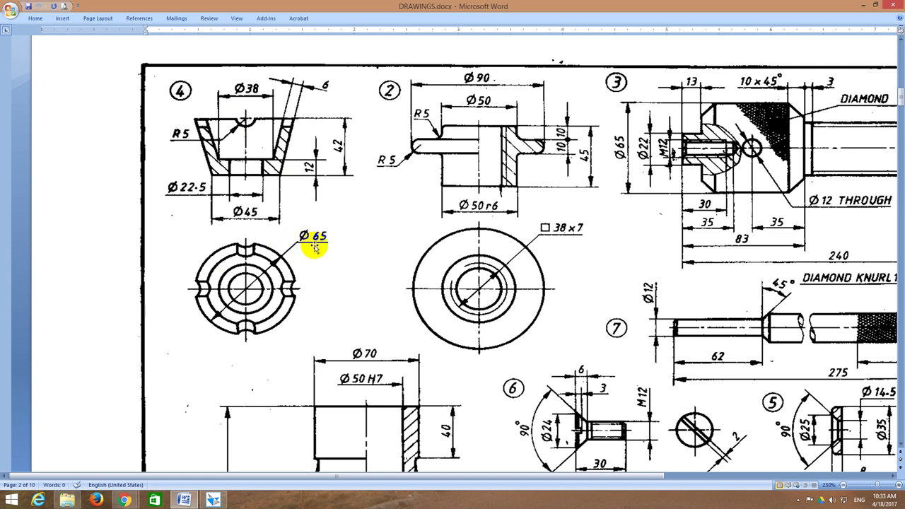
Step: Review the cup drawing's dimensions in Word, then bring up the 3_Screw Spindle part in Solid Edge
{"action": "left_click", "coordinate": [246, 119]}
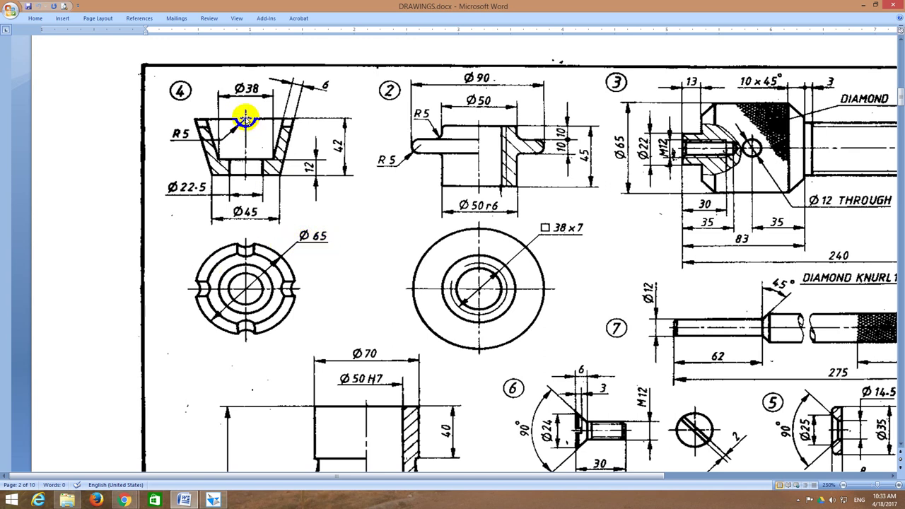
{"action": "left_click", "coordinate": [290, 123]}
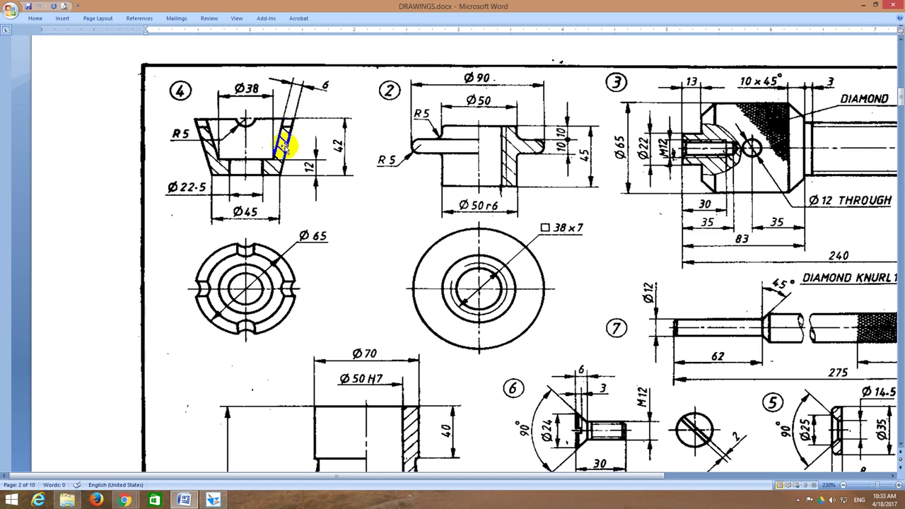
{"action": "left_click", "coordinate": [277, 166]}
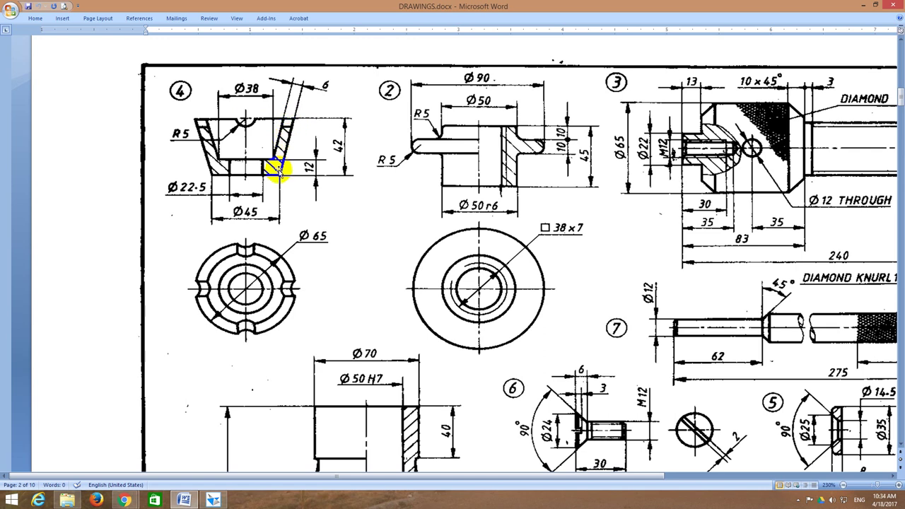
{"action": "left_click", "coordinate": [290, 133]}
{"action": "left_click", "coordinate": [283, 130]}
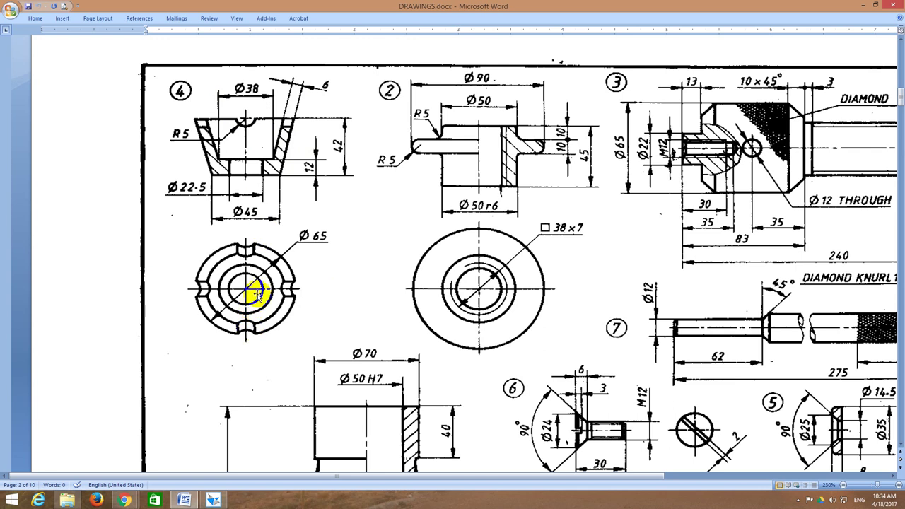
{"action": "left_click", "coordinate": [213, 501]}
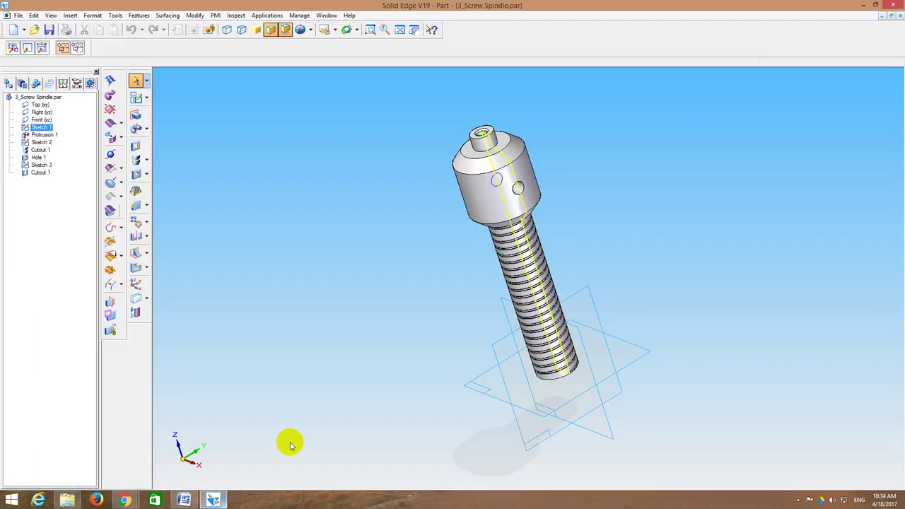
Step: Close the screw spindle part and start a new part sketch on the Front plane
{"action": "left_click", "coordinate": [900, 17]}
{"action": "left_click", "coordinate": [249, 119]}
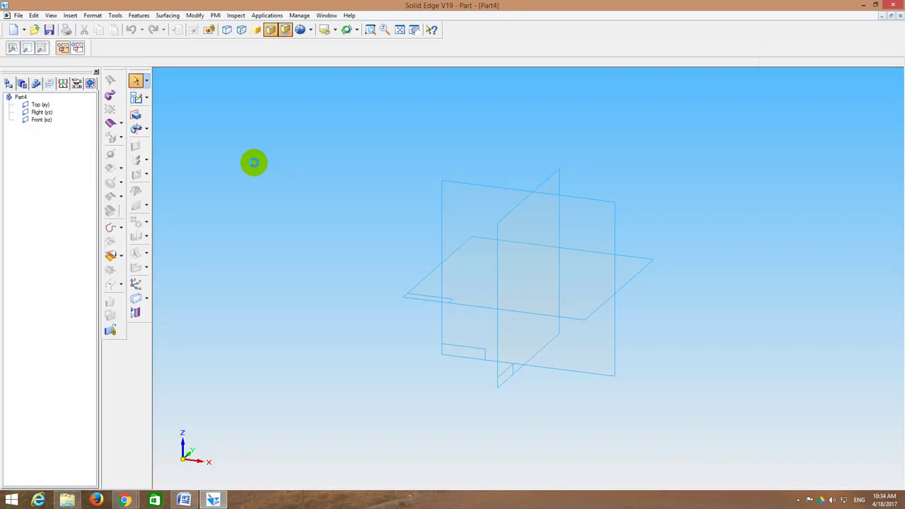
{"action": "left_click", "coordinate": [136, 97]}
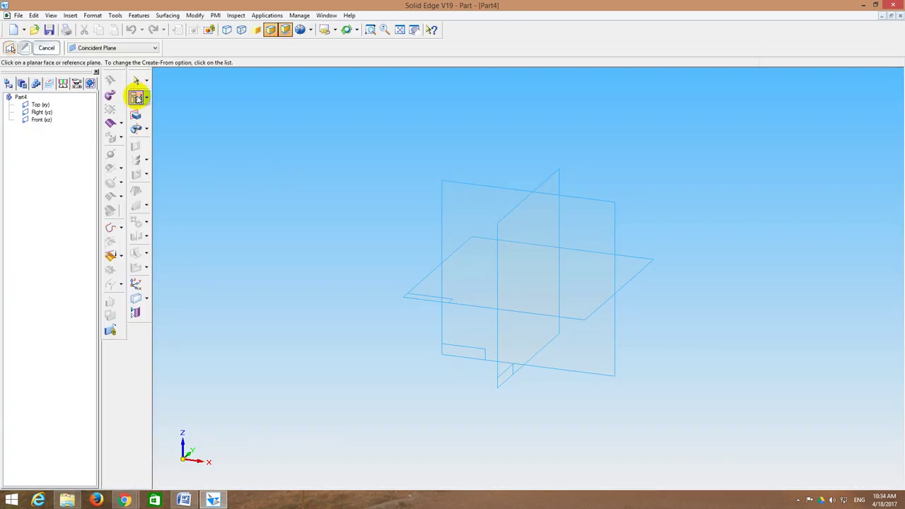
{"action": "left_click", "coordinate": [445, 194]}
{"action": "left_click", "coordinate": [419, 32]}
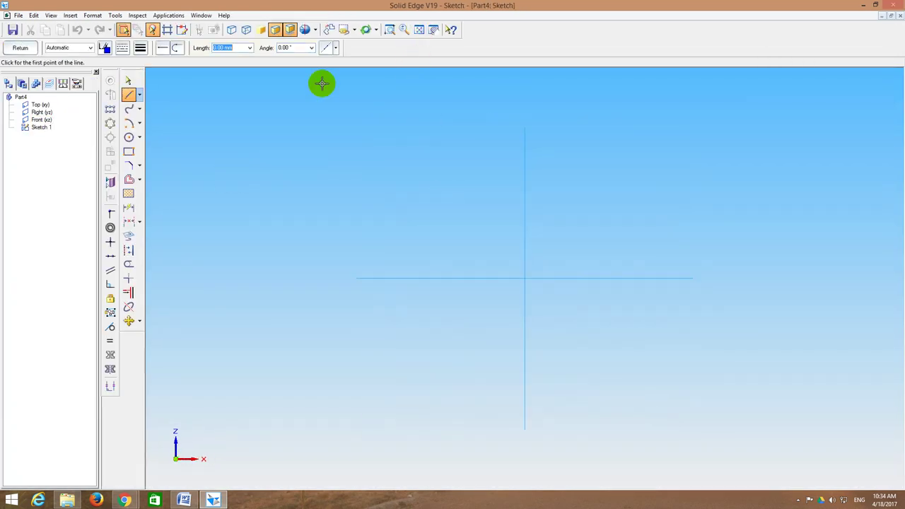
Step: Draw the cup's closed four-sided profile with a 42 mm vertical edge and a slanted side
{"action": "left_click", "coordinate": [129, 96]}
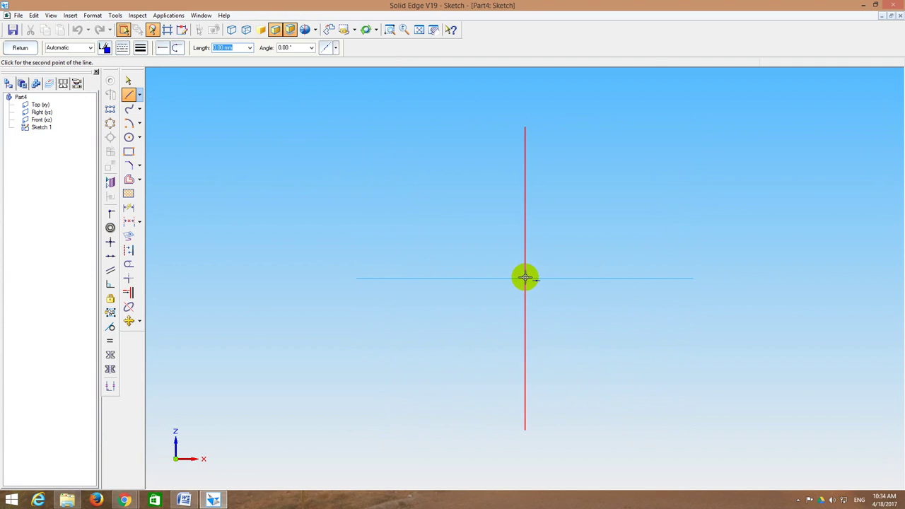
{"action": "type", "text": "0"}
{"action": "key", "text": "Tab"}
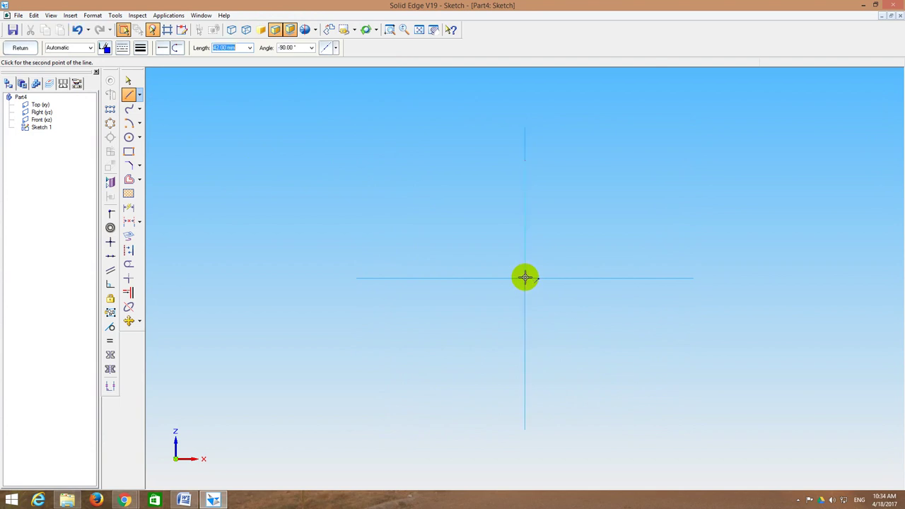
{"action": "key", "text": "Return"}
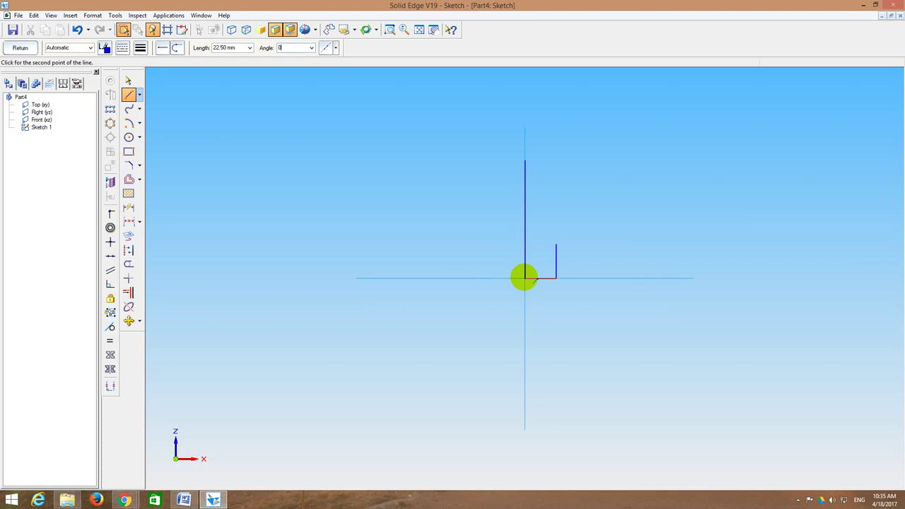
{"action": "left_click", "coordinate": [524, 278]}
{"action": "right_click", "coordinate": [652, 242]}
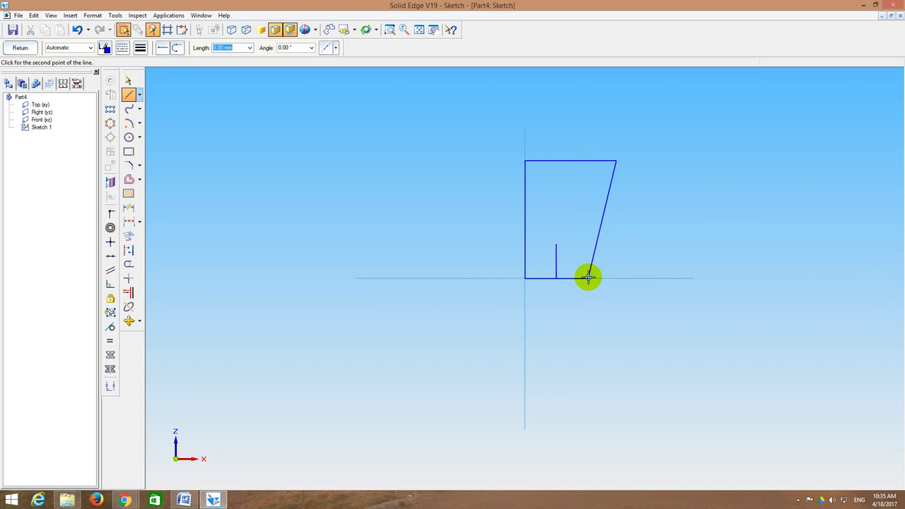
{"action": "left_click", "coordinate": [588, 277]}
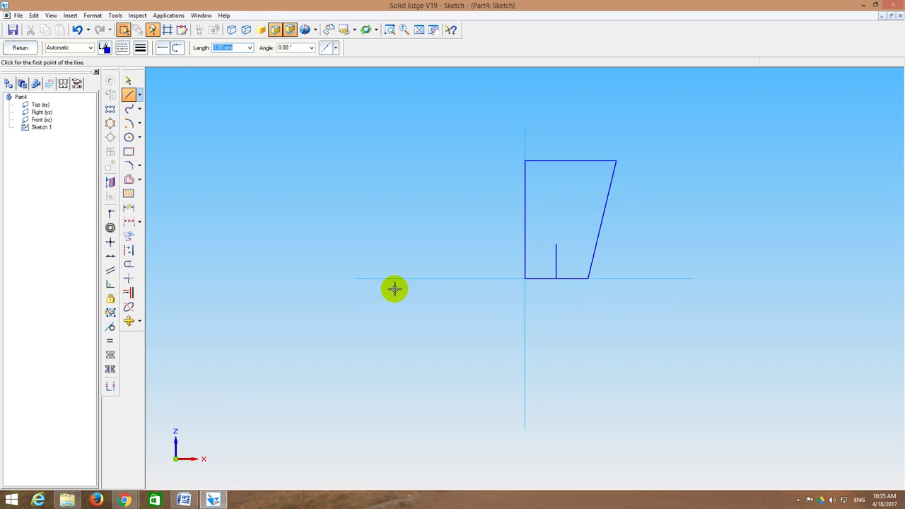
Step: Offset the slanted edge 6 mm inward to give the wall its thickness
{"action": "left_click", "coordinate": [129, 181]}
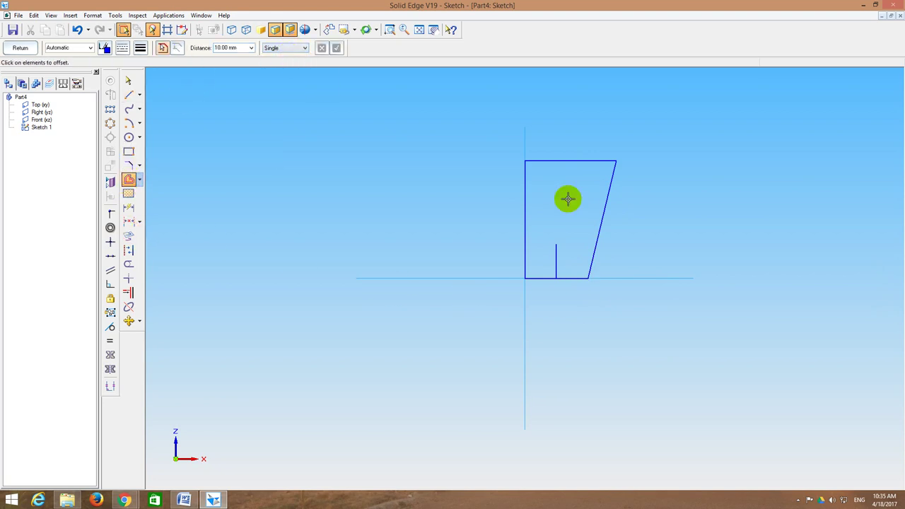
{"action": "left_click", "coordinate": [600, 218]}
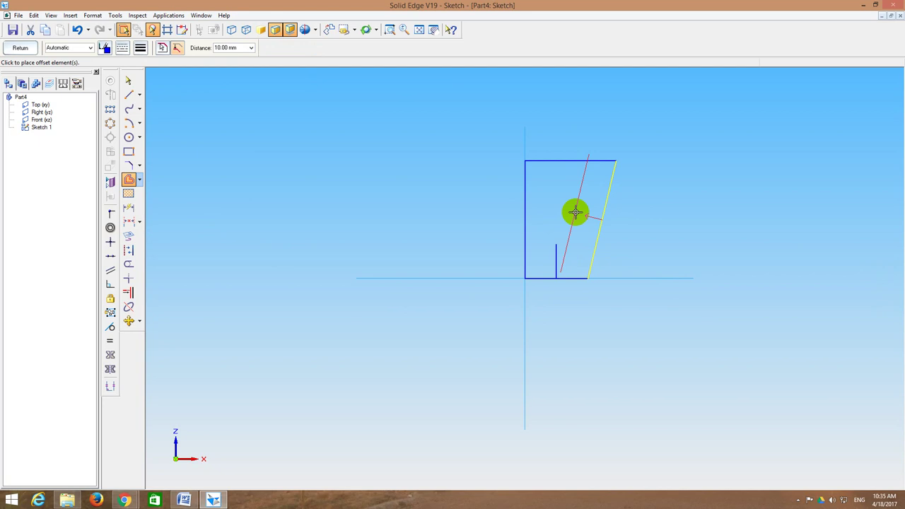
{"action": "left_click", "coordinate": [242, 48]}
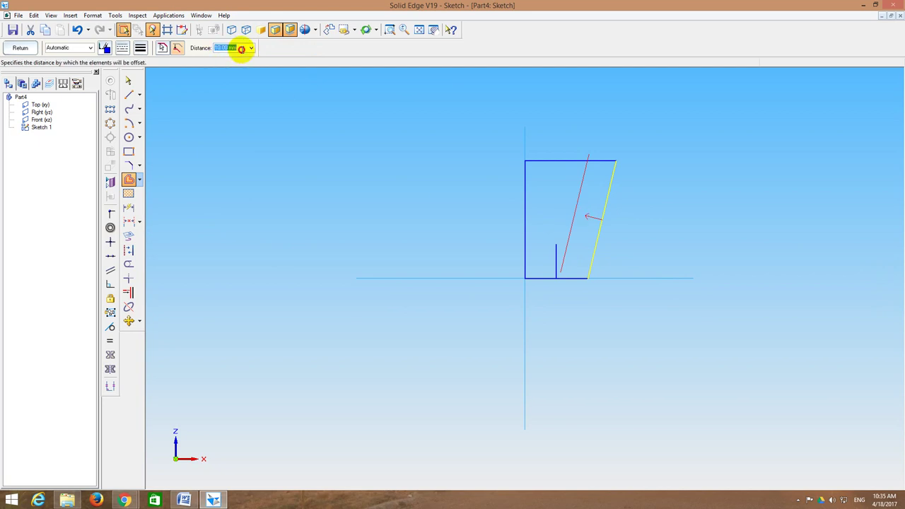
{"action": "type", "text": "6"}
{"action": "key", "text": "Return"}
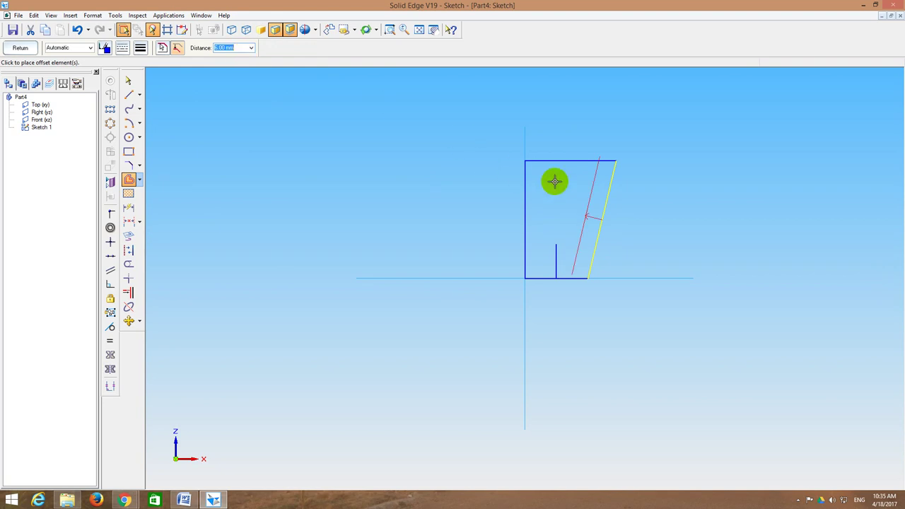
{"action": "left_click", "coordinate": [589, 191]}
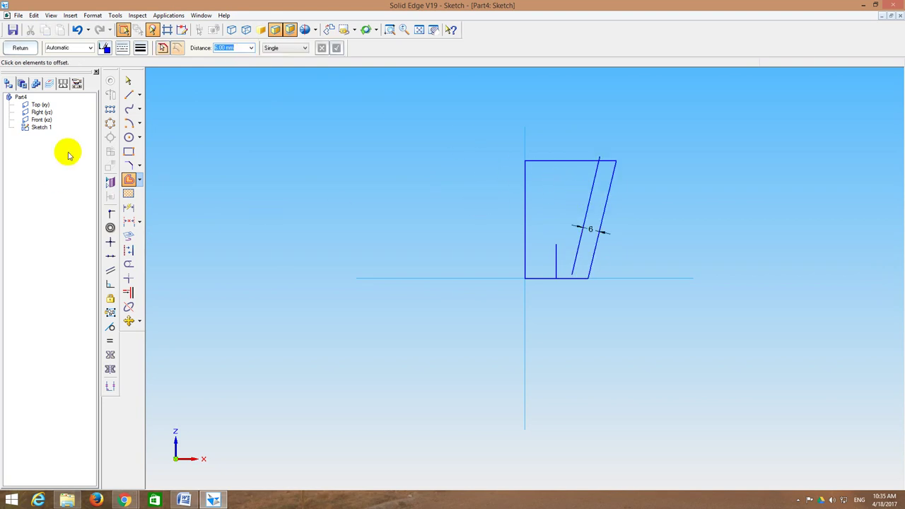
Step: Draw the small base step from the short vertical line over to the offset line
{"action": "left_click", "coordinate": [127, 96]}
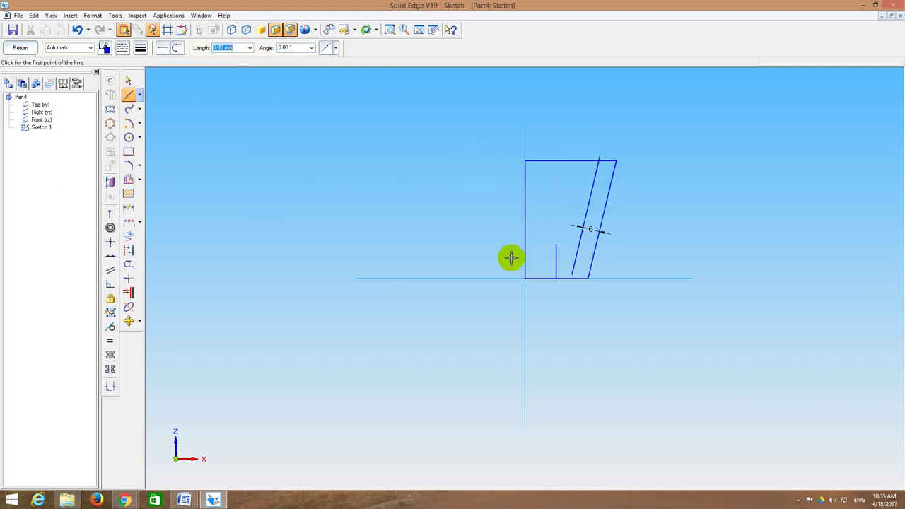
{"action": "left_click", "coordinate": [556, 246]}
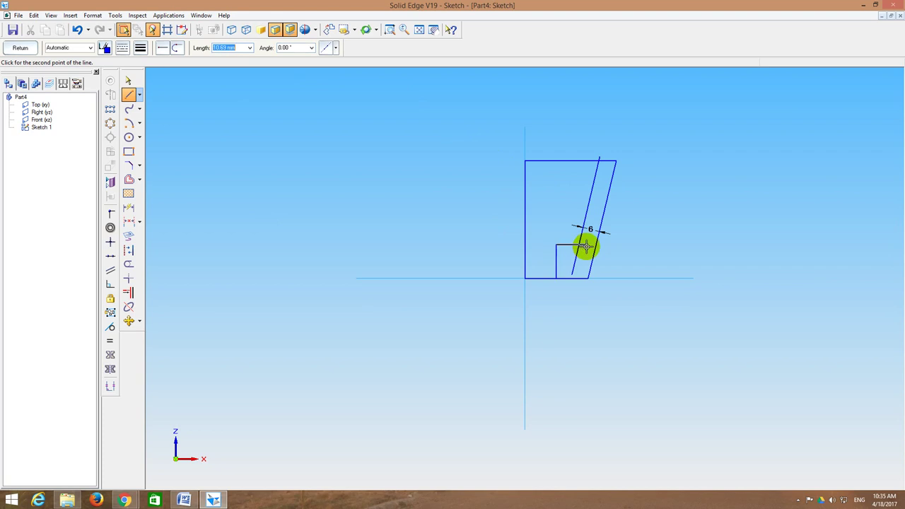
{"action": "left_click", "coordinate": [588, 245]}
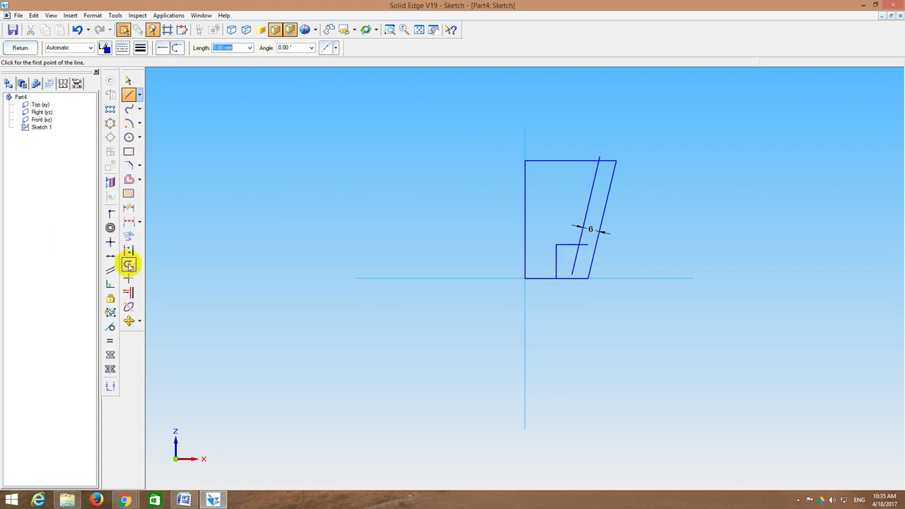
Step: Trim the surplus outline segments, leaving the 6 mm sloping wall with its foot
{"action": "left_click", "coordinate": [128, 264]}
{"action": "left_click", "coordinate": [569, 264]}
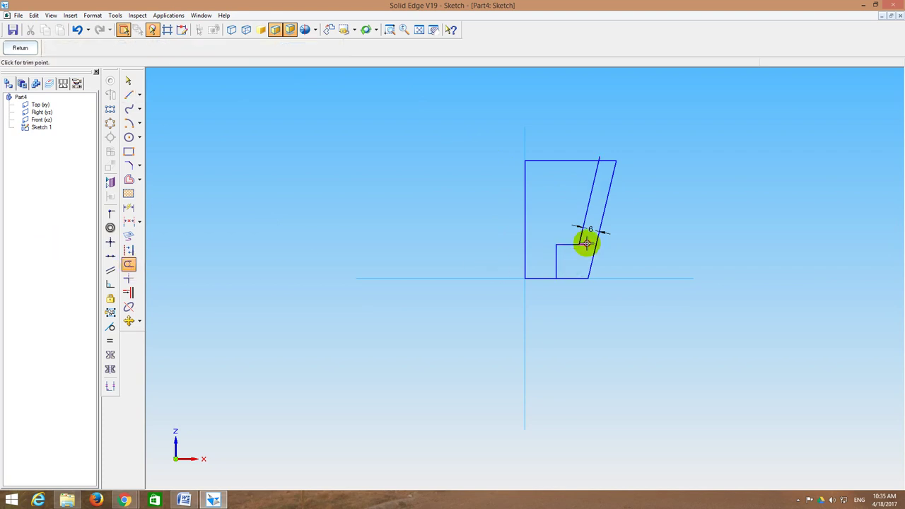
{"action": "left_click", "coordinate": [601, 157]}
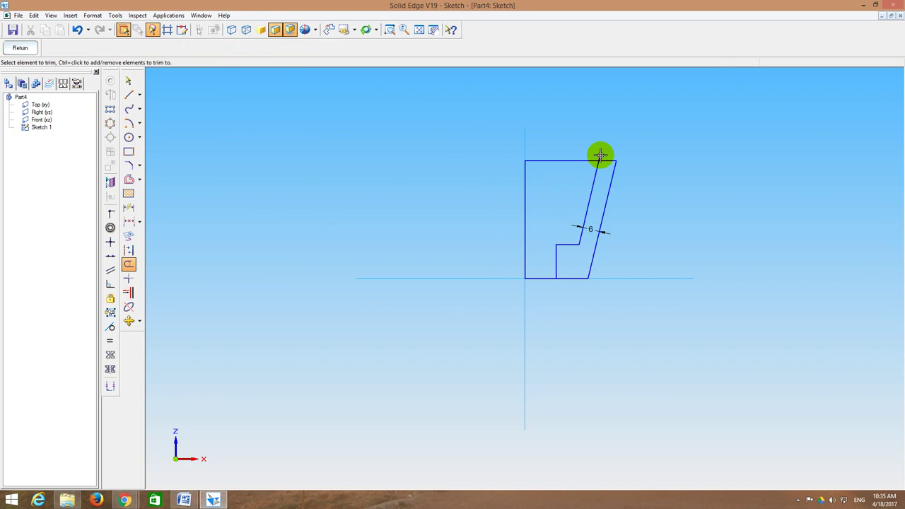
{"action": "left_click", "coordinate": [553, 162]}
{"action": "left_click", "coordinate": [542, 278]}
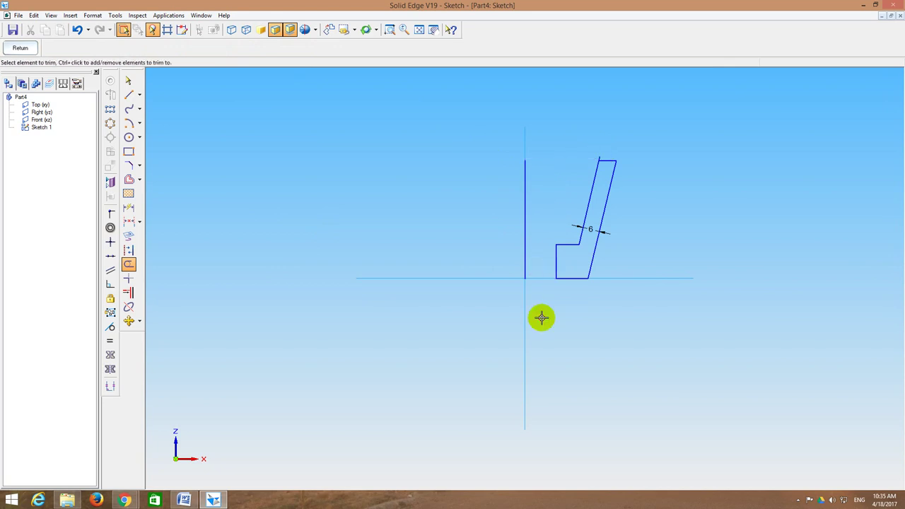
{"action": "left_click", "coordinate": [600, 152]}
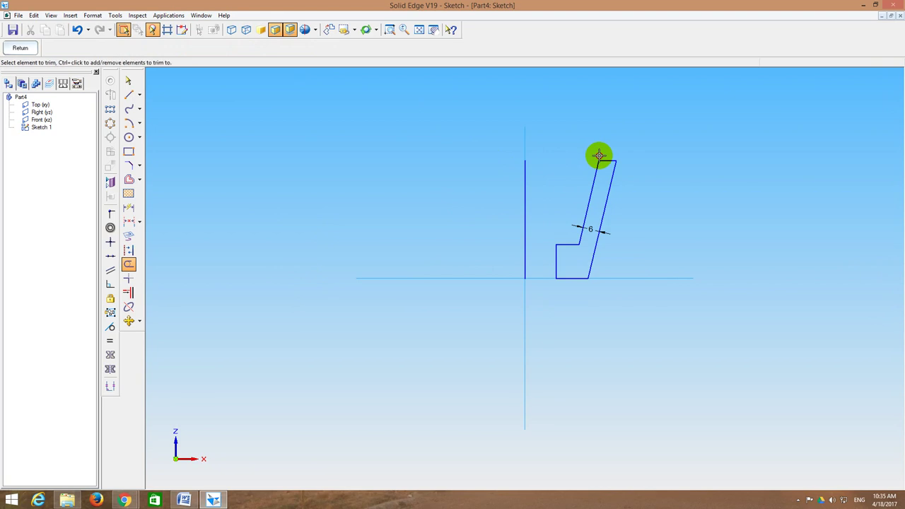
{"action": "left_click", "coordinate": [388, 29]}
{"action": "left_click", "coordinate": [583, 146]}
{"action": "left_click", "coordinate": [639, 196]}
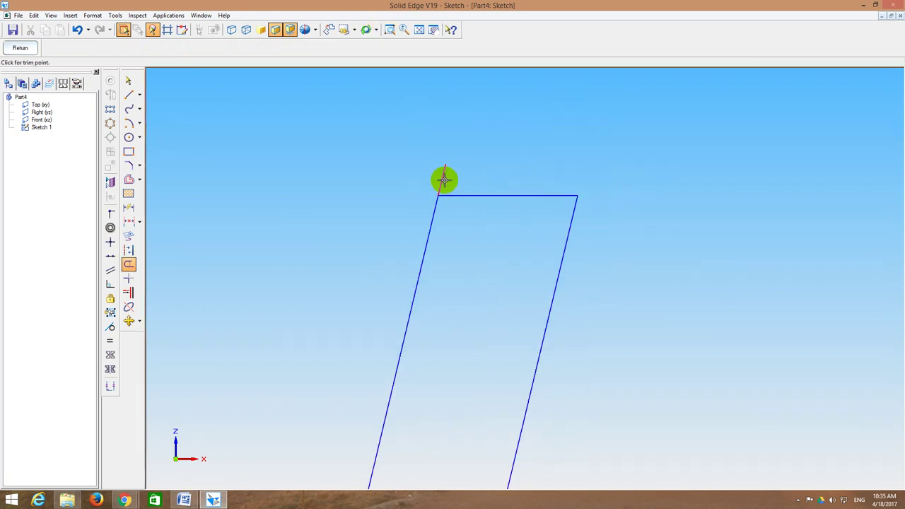
{"action": "left_click", "coordinate": [419, 29]}
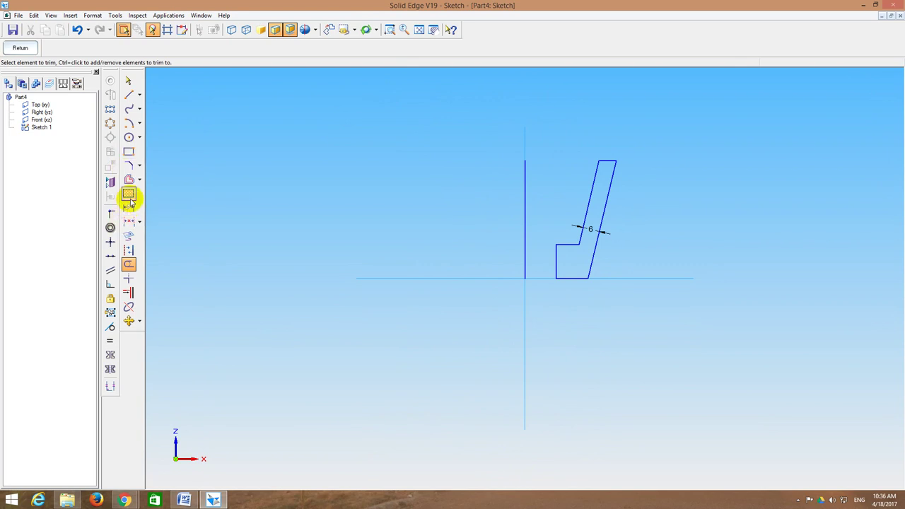
Step: Add the 11,25 dimension from the short vertical edge to the axis
{"action": "left_click", "coordinate": [128, 222]}
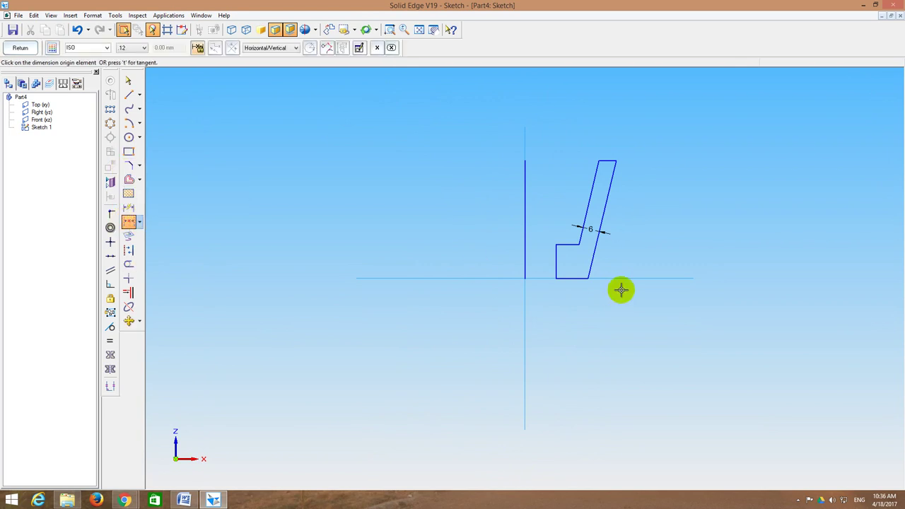
{"action": "left_click", "coordinate": [586, 275]}
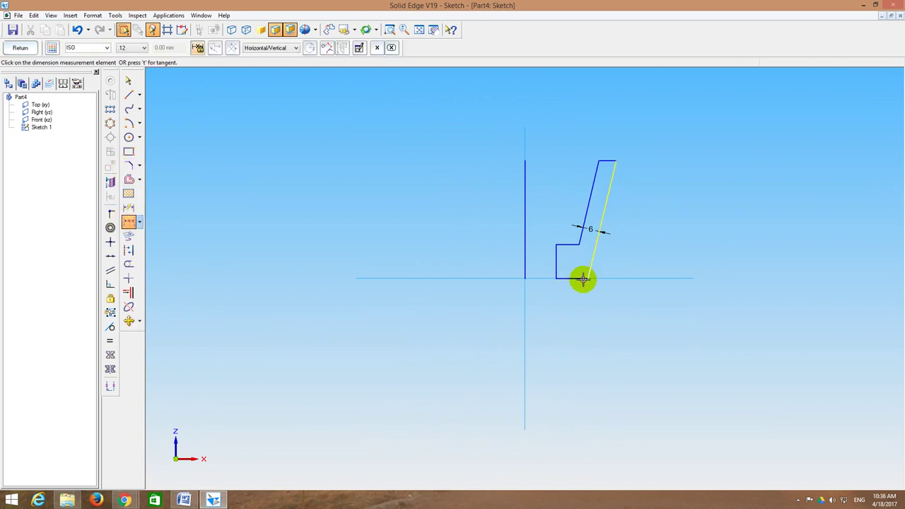
{"action": "left_click", "coordinate": [524, 268]}
{"action": "left_click", "coordinate": [552, 305]}
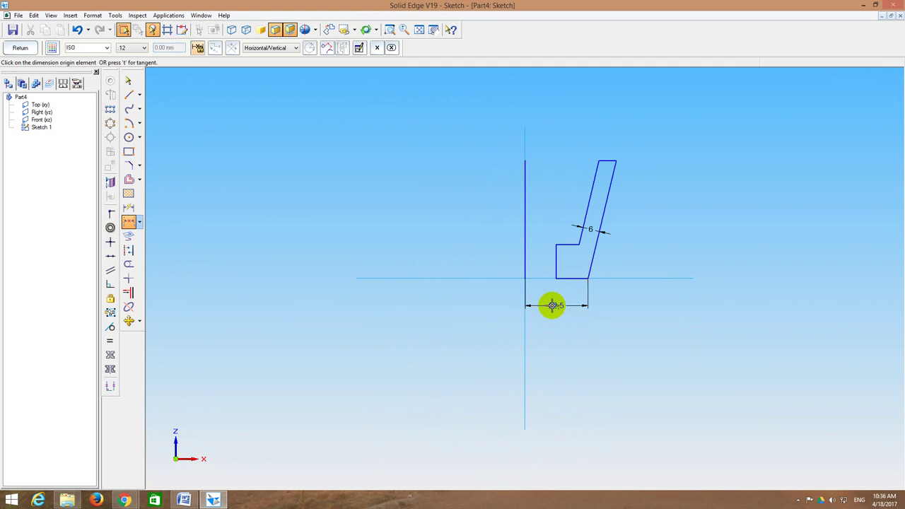
{"action": "left_click", "coordinate": [558, 261]}
{"action": "left_click", "coordinate": [523, 259]}
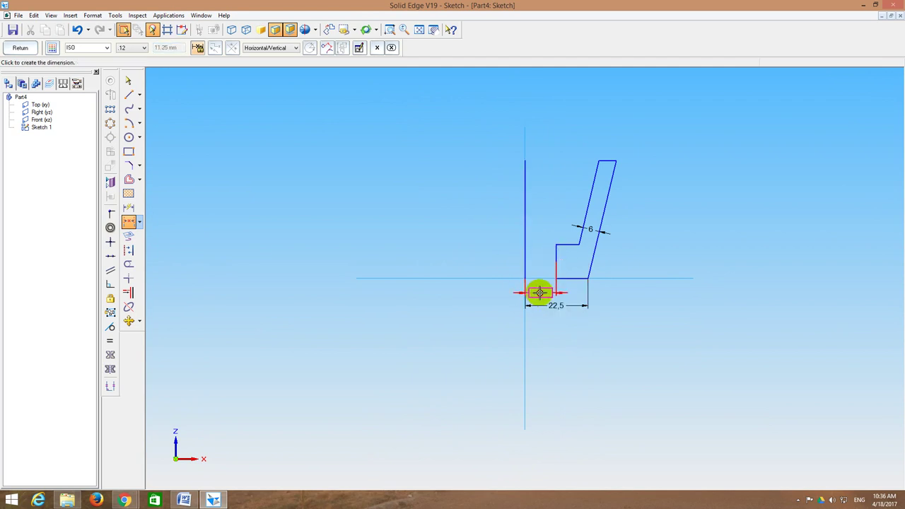
{"action": "left_click", "coordinate": [540, 292]}
Step: Dimension across the wall's top, then delete the unwanted 6.17 dimension
{"action": "left_click", "coordinate": [613, 168]}
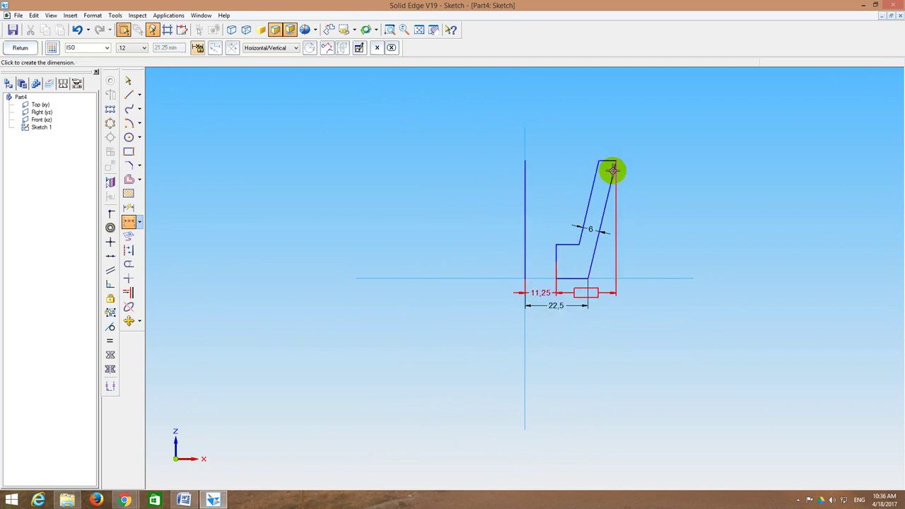
{"action": "right_click", "coordinate": [637, 177]}
{"action": "left_click", "coordinate": [607, 202]}
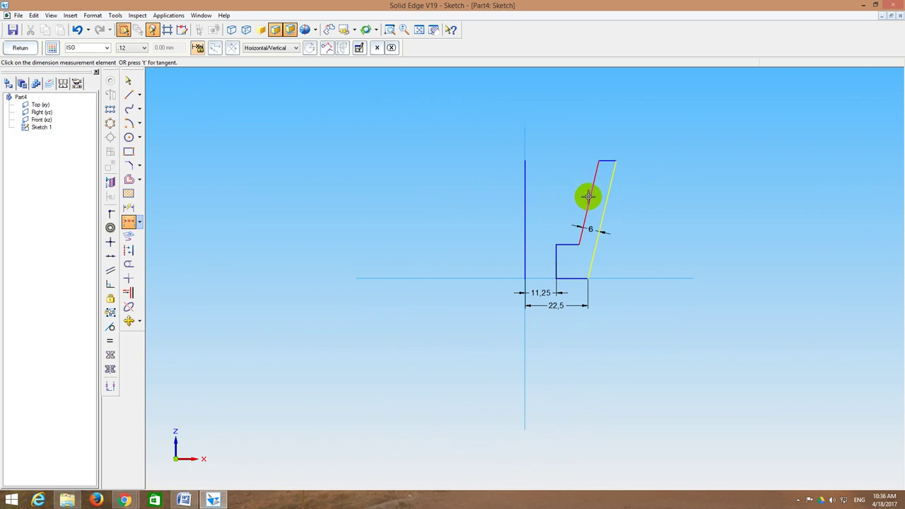
{"action": "left_click", "coordinate": [588, 197]}
{"action": "left_click", "coordinate": [627, 144]}
{"action": "key", "text": "Escape"}
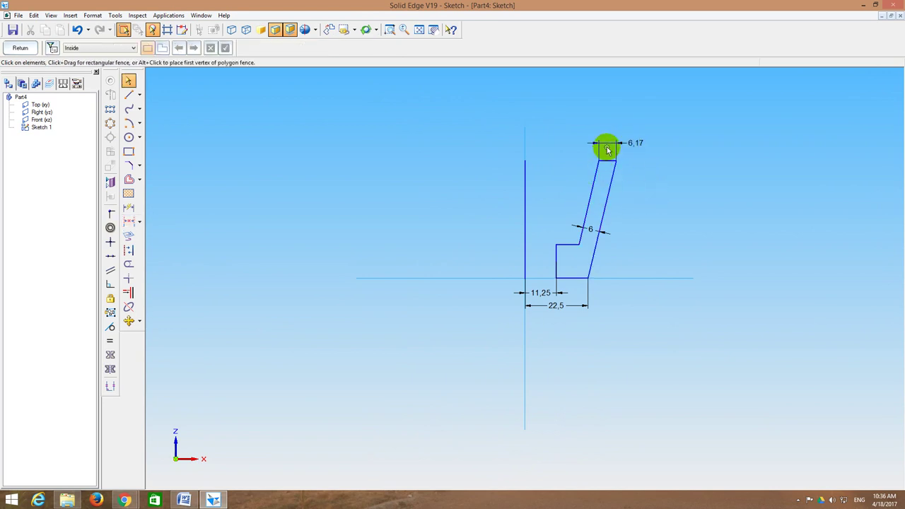
{"action": "left_click", "coordinate": [610, 145]}
{"action": "key", "text": "Delete"}
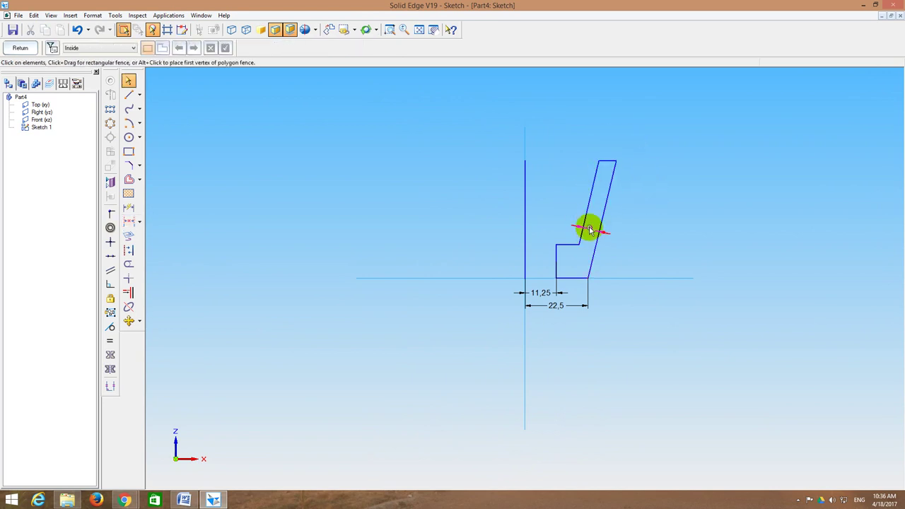
{"action": "left_click", "coordinate": [588, 228]}
{"action": "left_click", "coordinate": [658, 228]}
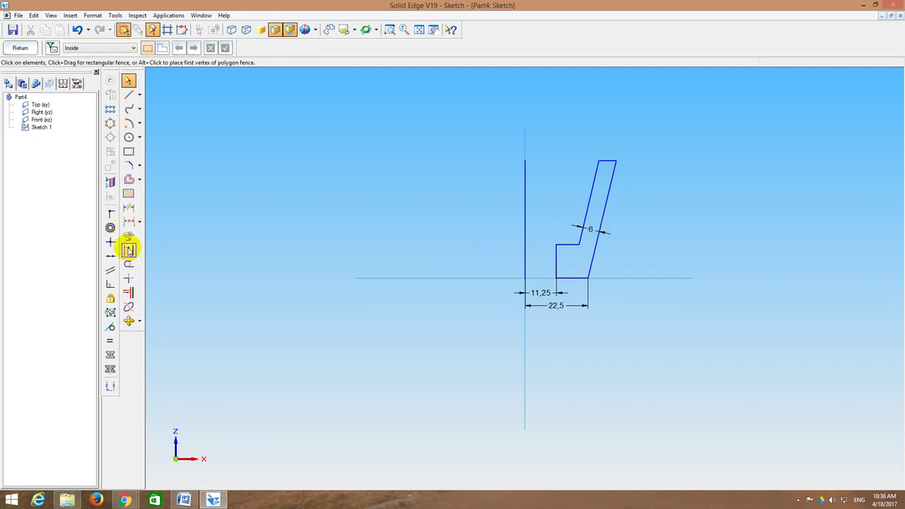
Step: Add the 42 mm height dimension from the bottom corner to the top corner
{"action": "left_click", "coordinate": [129, 221]}
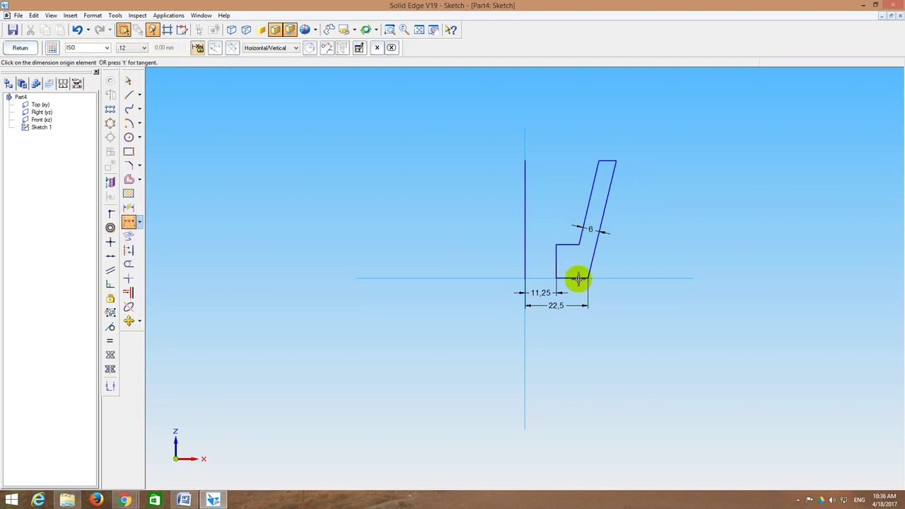
{"action": "left_click", "coordinate": [577, 278]}
{"action": "left_click", "coordinate": [607, 161]}
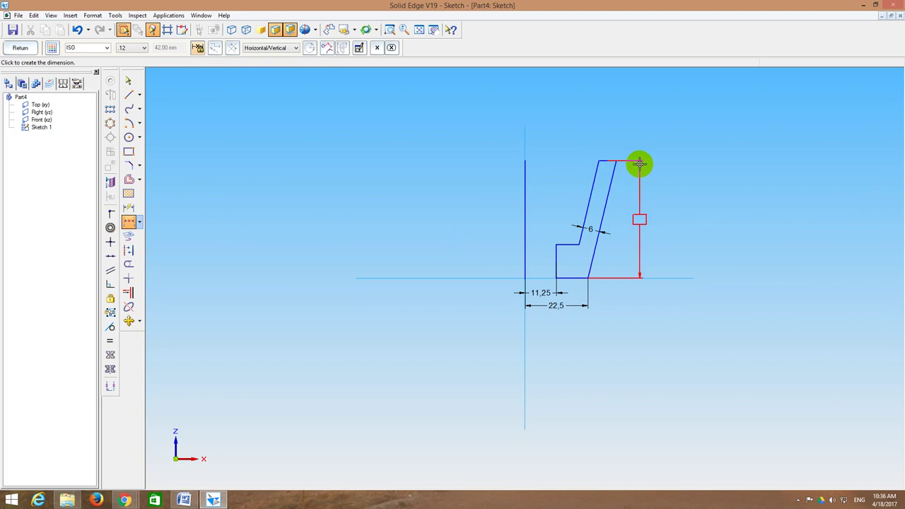
{"action": "left_click", "coordinate": [638, 181]}
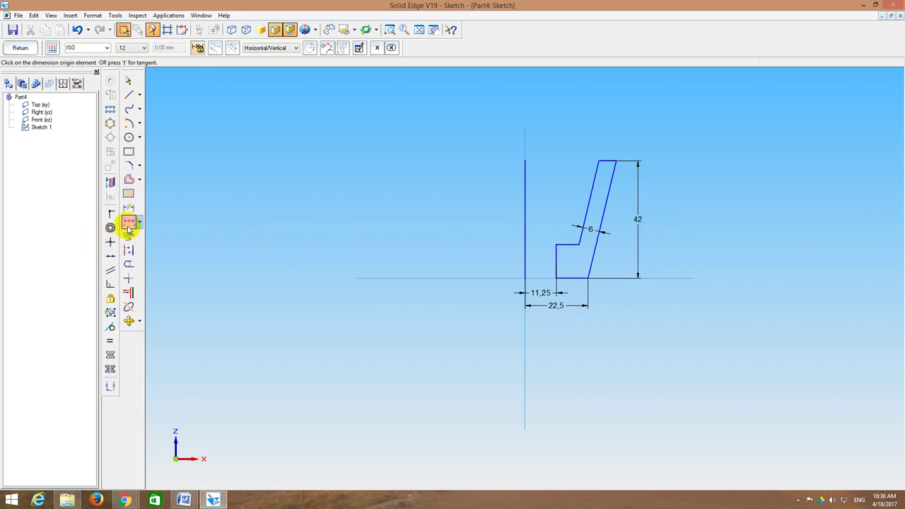
Step: Hatch the inside of the closed profile and finish the sketch
{"action": "left_click", "coordinate": [131, 193]}
{"action": "left_click", "coordinate": [598, 202]}
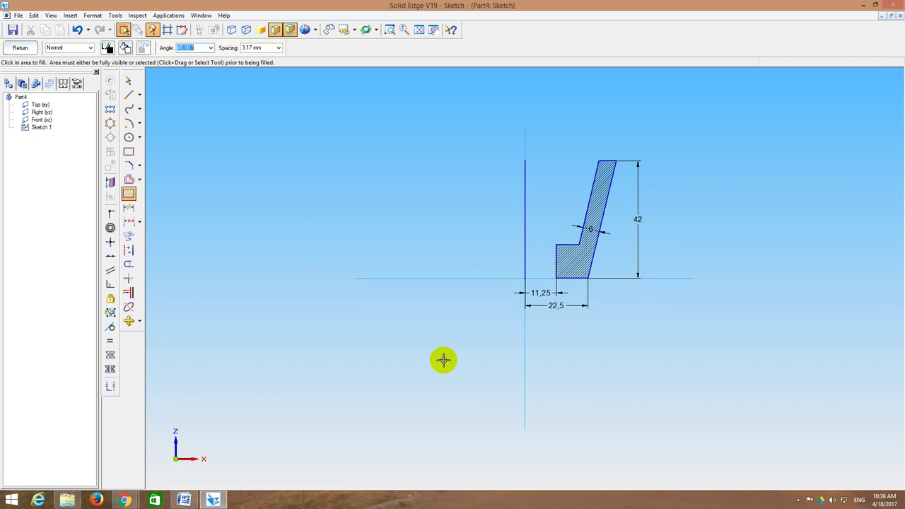
{"action": "left_click", "coordinate": [20, 48]}
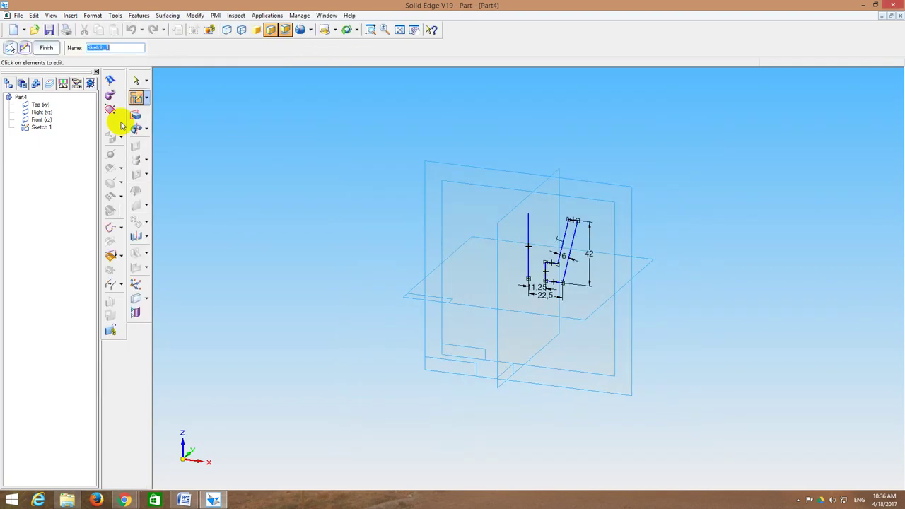
Step: Revolve the profile 360° about the vertical line into the tapered cup, Protrusion 1
{"action": "left_click", "coordinate": [137, 128]}
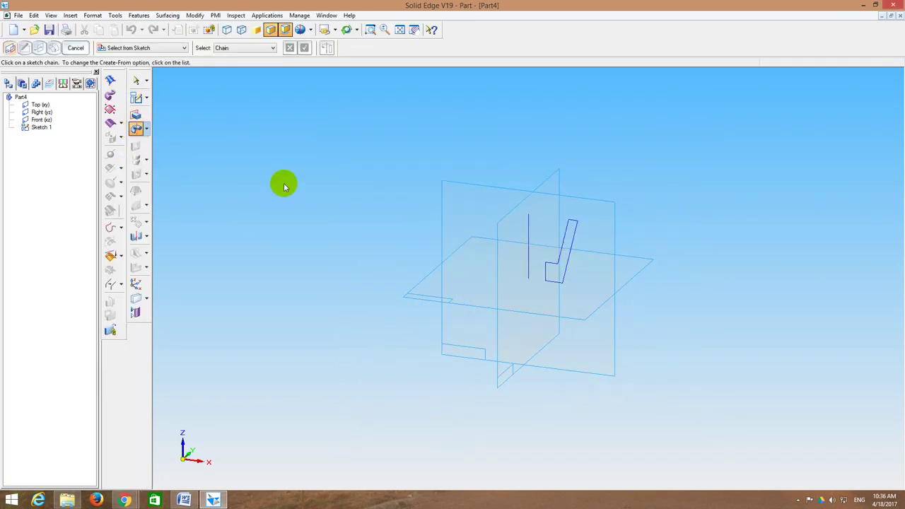
{"action": "left_click", "coordinate": [573, 252]}
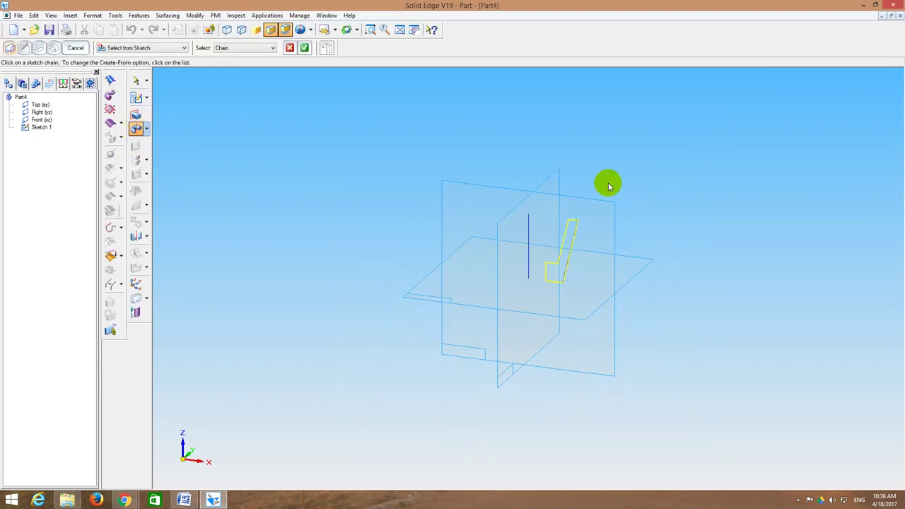
{"action": "left_click", "coordinate": [304, 47]}
{"action": "left_click", "coordinate": [527, 247]}
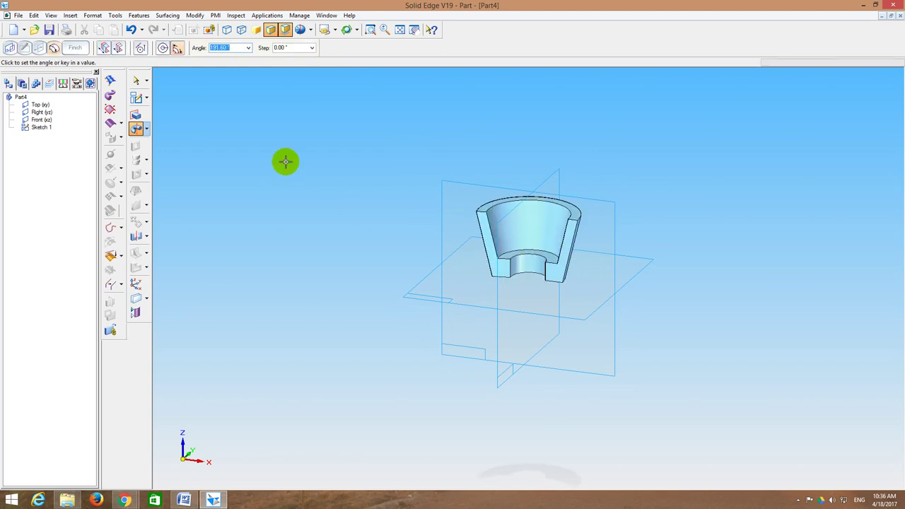
{"action": "left_click", "coordinate": [161, 47]}
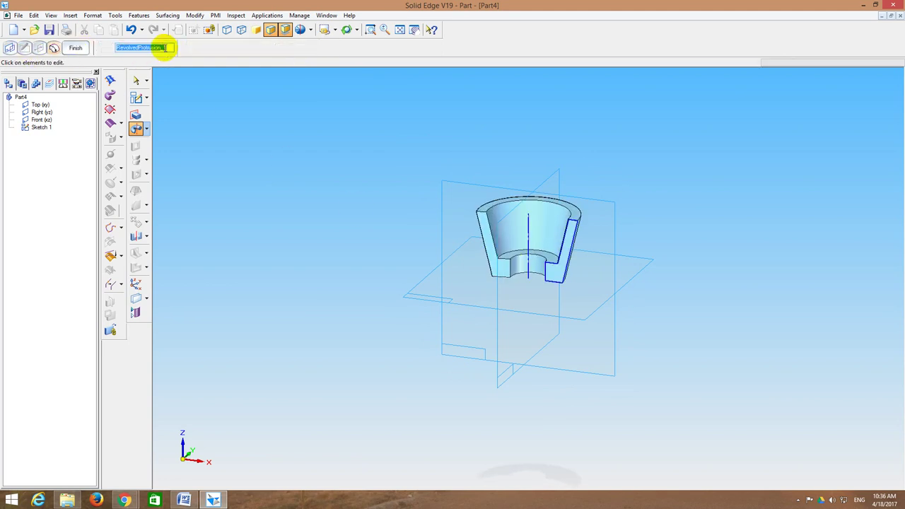
{"action": "middle_click_drag", "start_coordinate": [284, 171], "coordinate": [295, 162]}
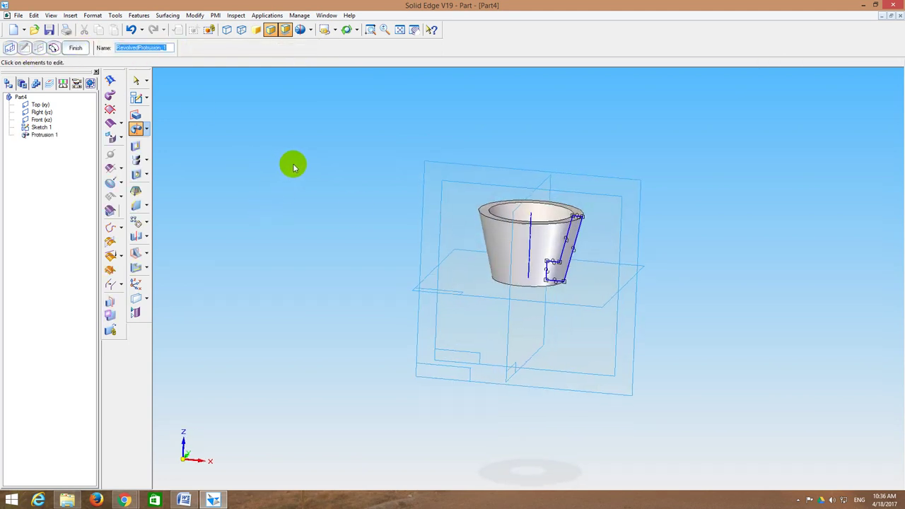
{"action": "left_click", "coordinate": [136, 100]}
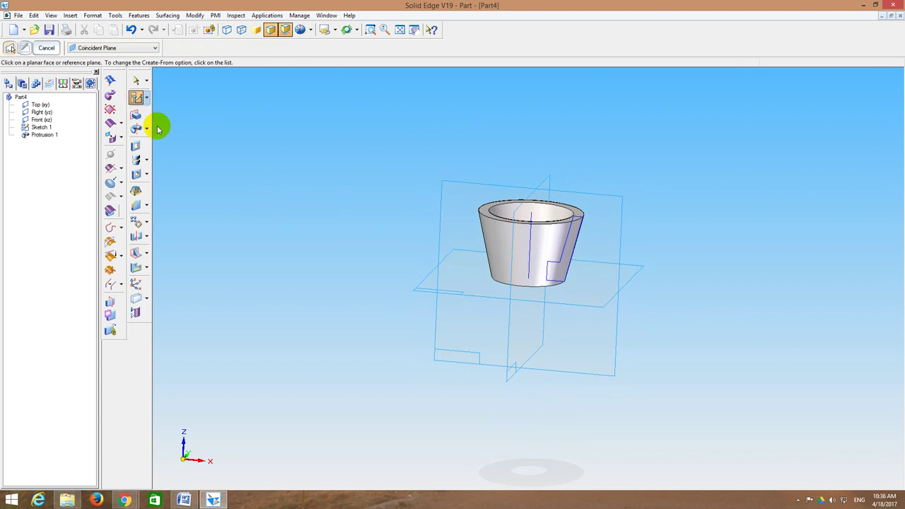
Step: Sketch a radius-5 circle on the Front plane at the cup's rim
{"action": "left_click", "coordinate": [460, 185]}
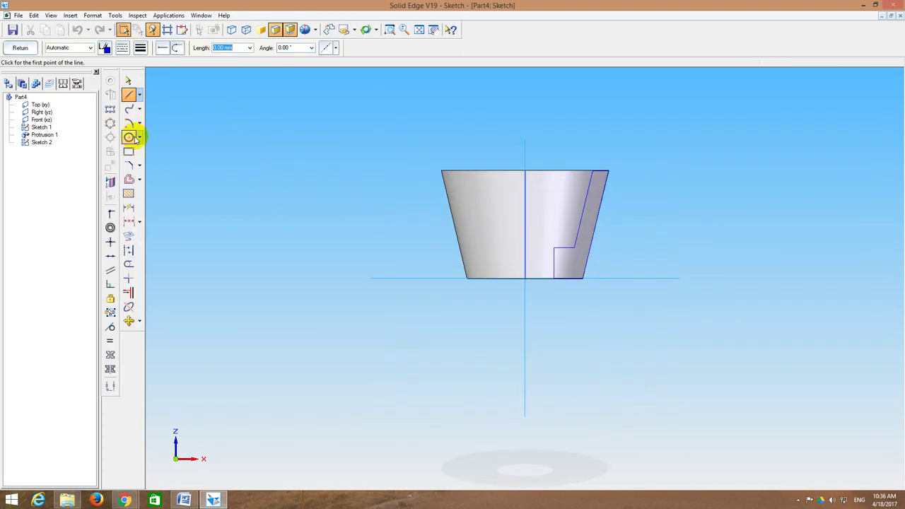
{"action": "left_click", "coordinate": [128, 137]}
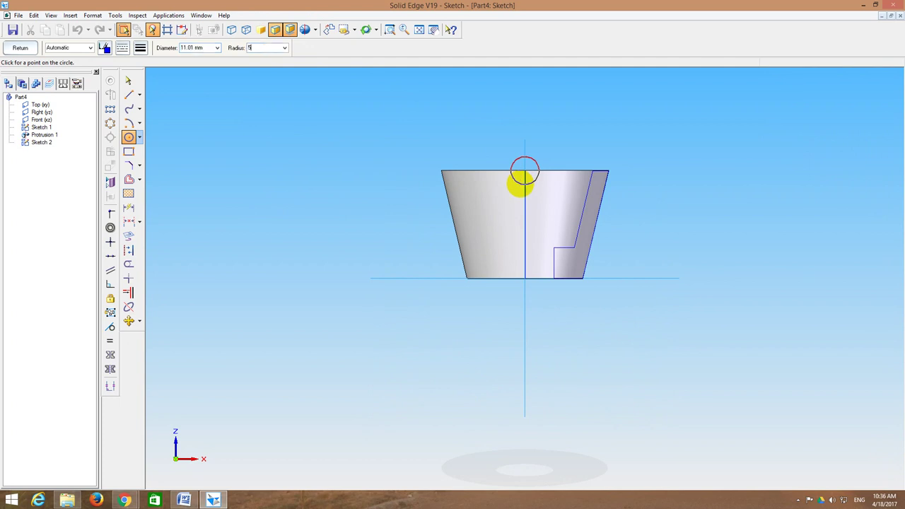
{"action": "key", "text": "Return"}
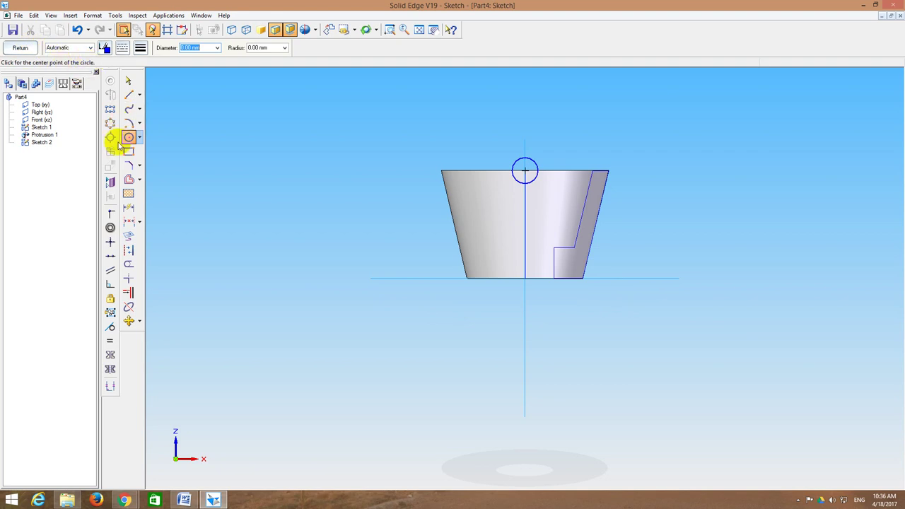
{"action": "left_click", "coordinate": [21, 48]}
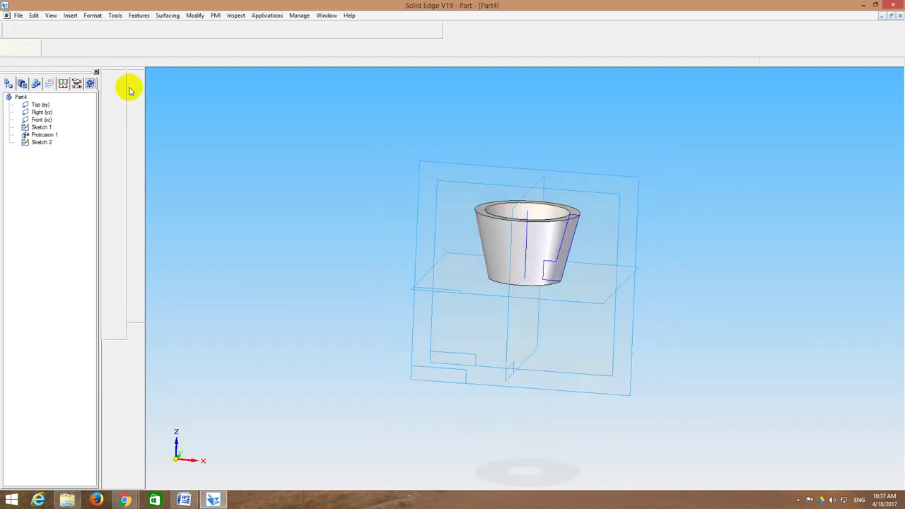
Step: Cut the circle symmetrically through the cup's rim as Cutout 1
{"action": "left_click", "coordinate": [135, 145]}
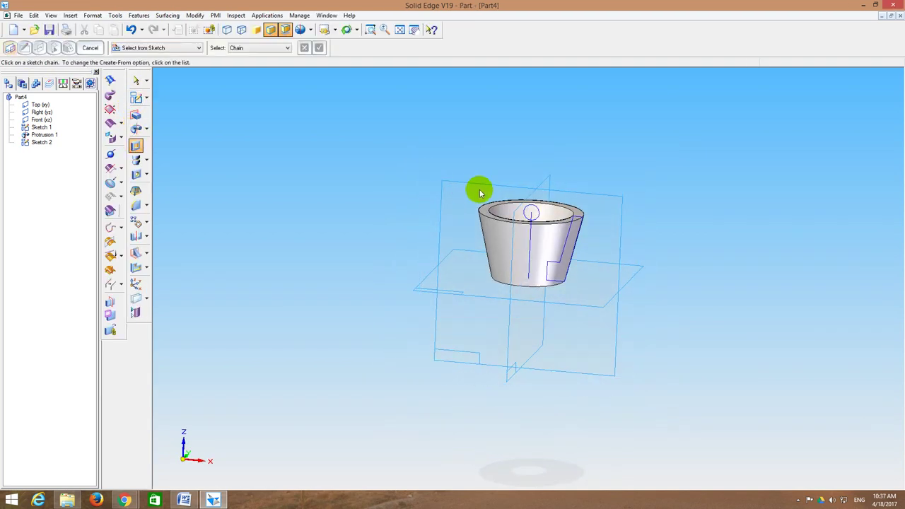
{"action": "left_click", "coordinate": [535, 210]}
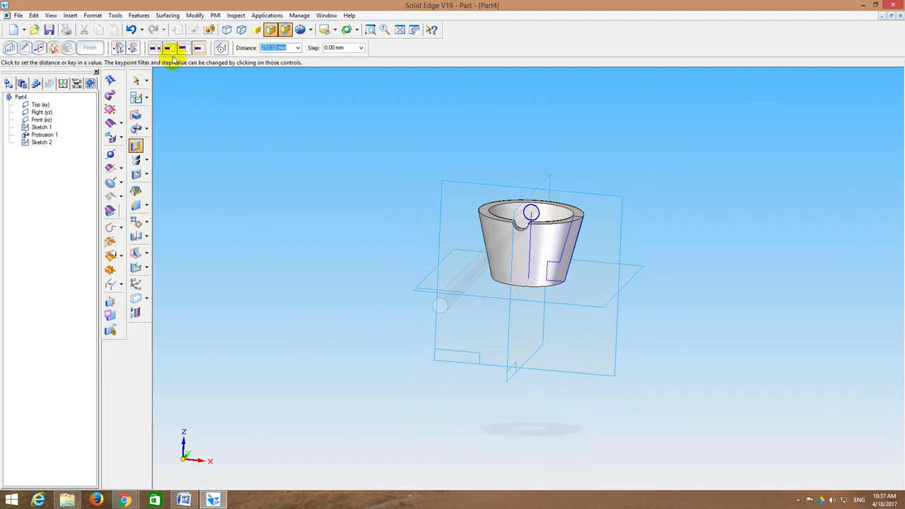
{"action": "left_click", "coordinate": [131, 47]}
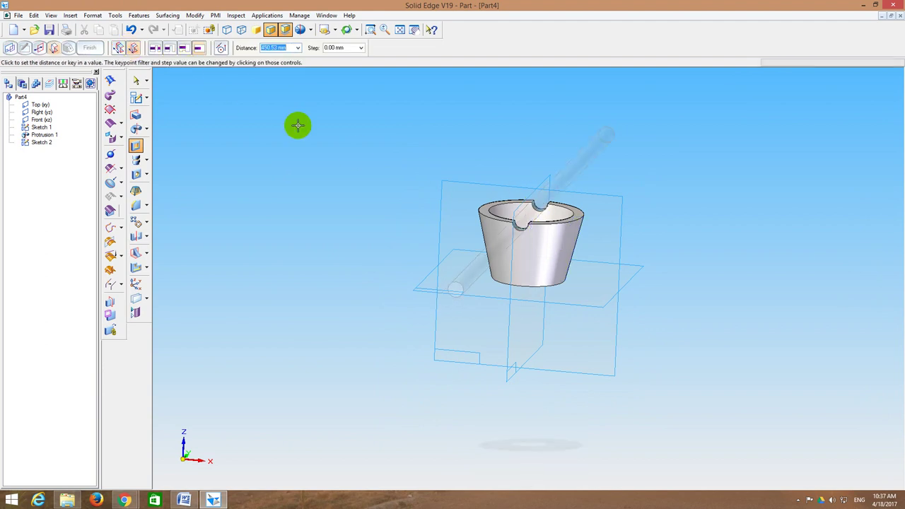
{"action": "left_click", "coordinate": [392, 194]}
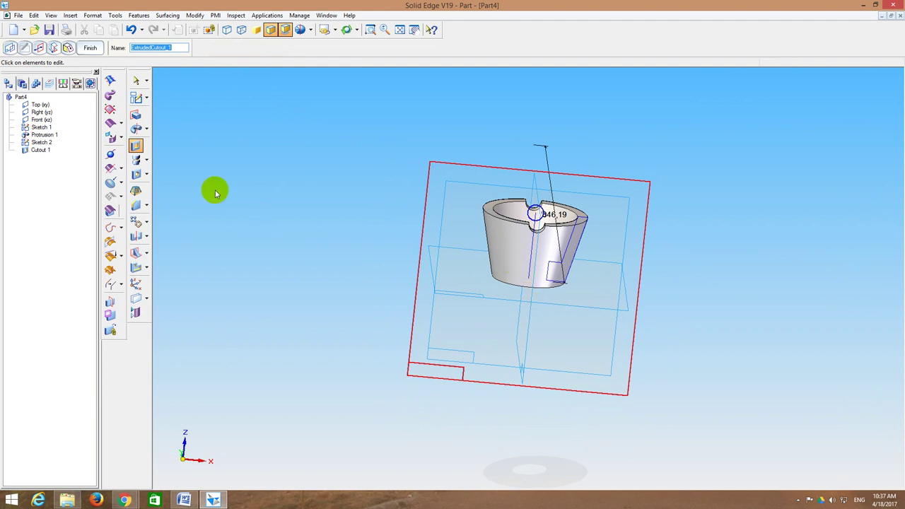
{"action": "left_click", "coordinate": [135, 97]}
Step: Sketch a second radius-5 circle on the Right (yz) plane
{"action": "middle_click_drag", "start_coordinate": [317, 130], "coordinate": [528, 204]}
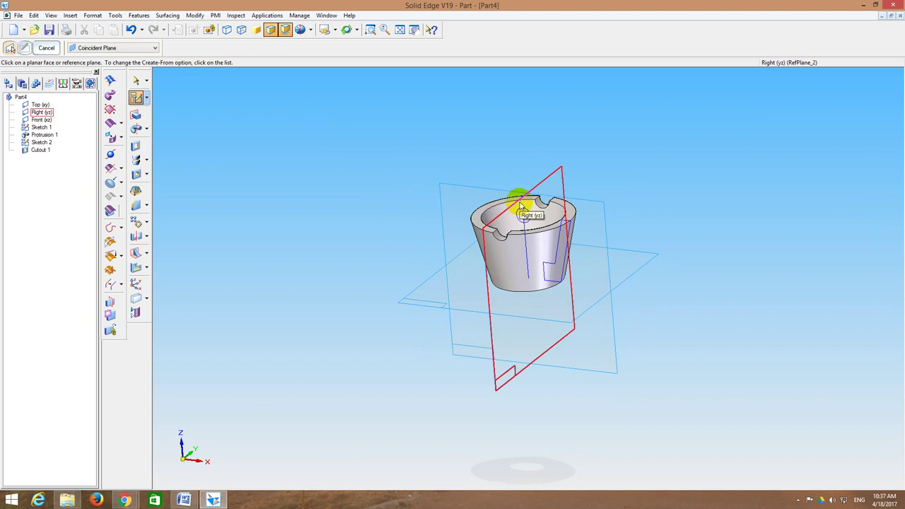
{"action": "left_click", "coordinate": [520, 205]}
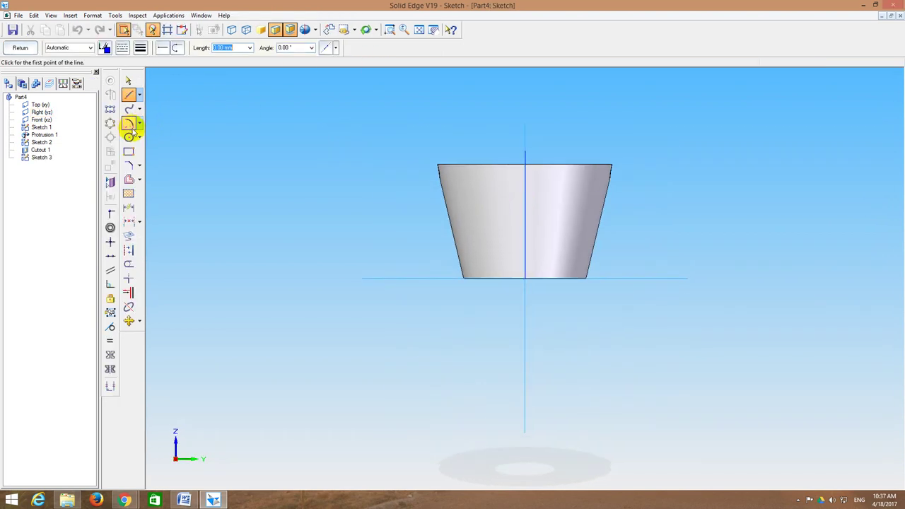
{"action": "left_click", "coordinate": [130, 137]}
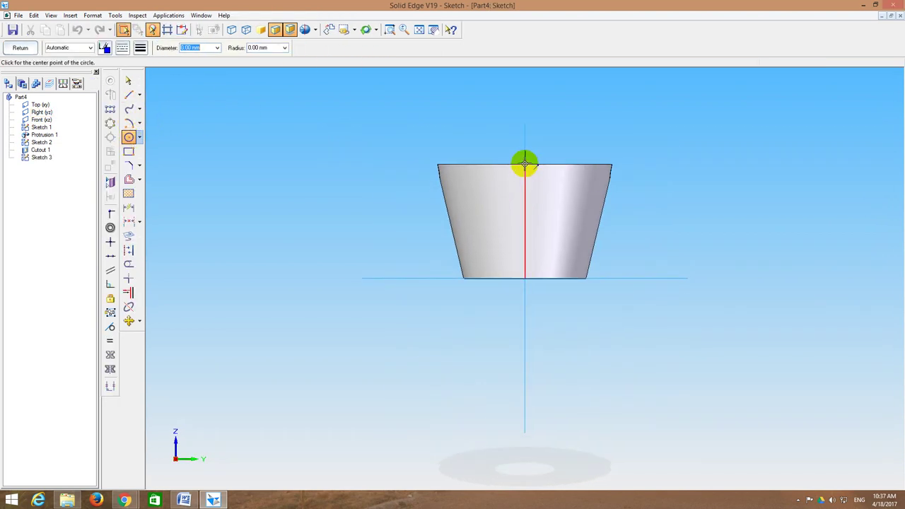
{"action": "type", "text": "5"}
{"action": "key", "text": "Return"}
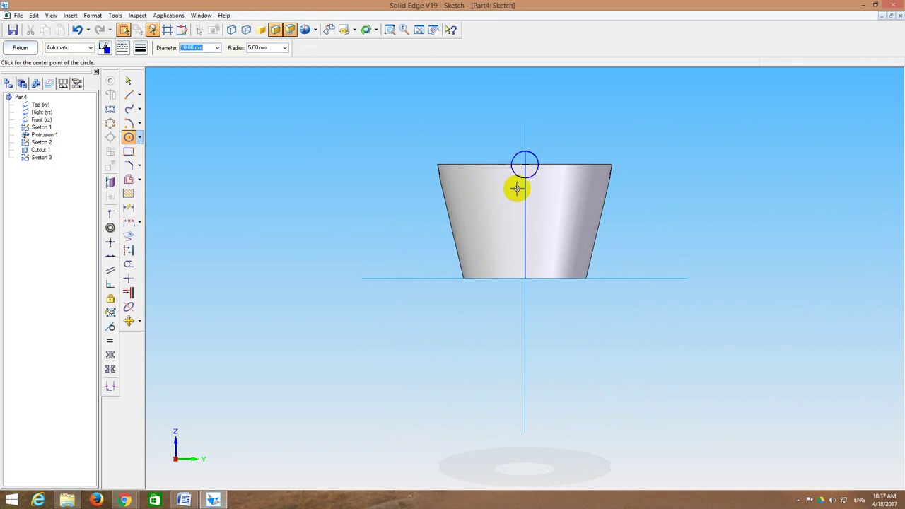
{"action": "left_click", "coordinate": [20, 49]}
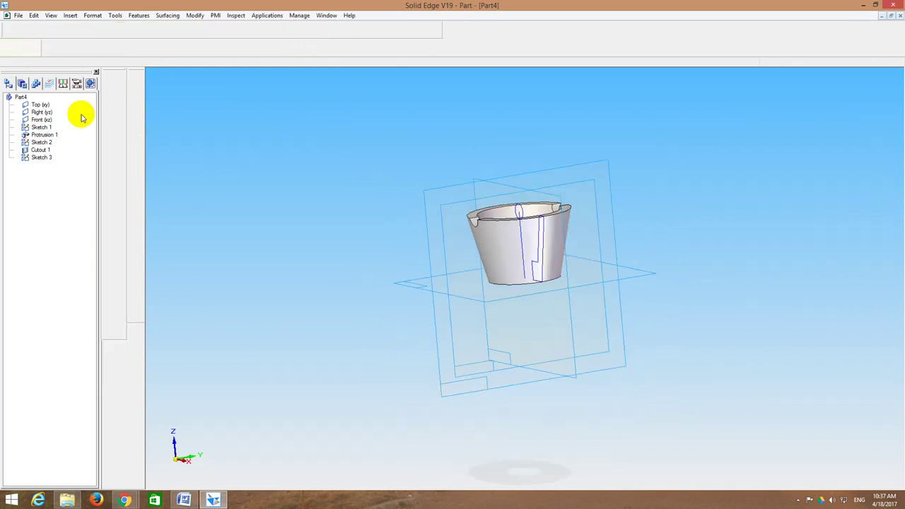
Step: Cut that circle Through All the cup as Cutout 2
{"action": "left_click", "coordinate": [136, 145]}
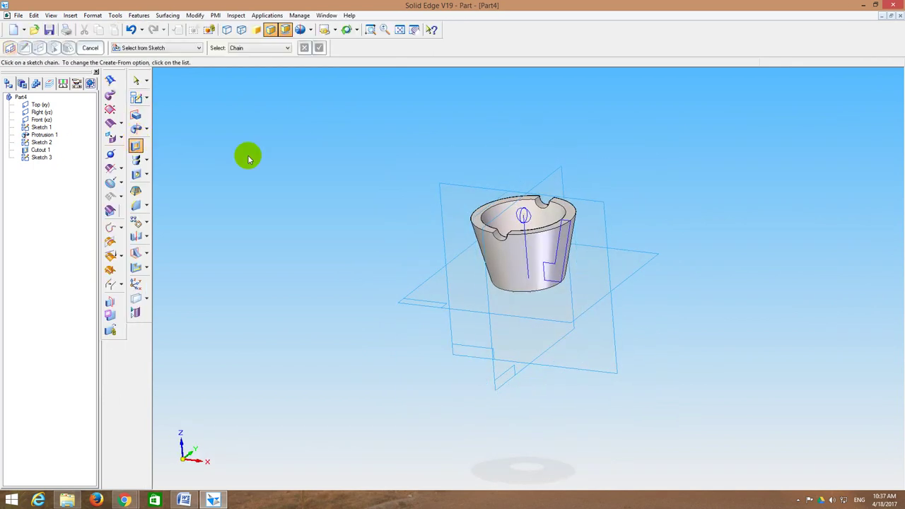
{"action": "left_click", "coordinate": [521, 216]}
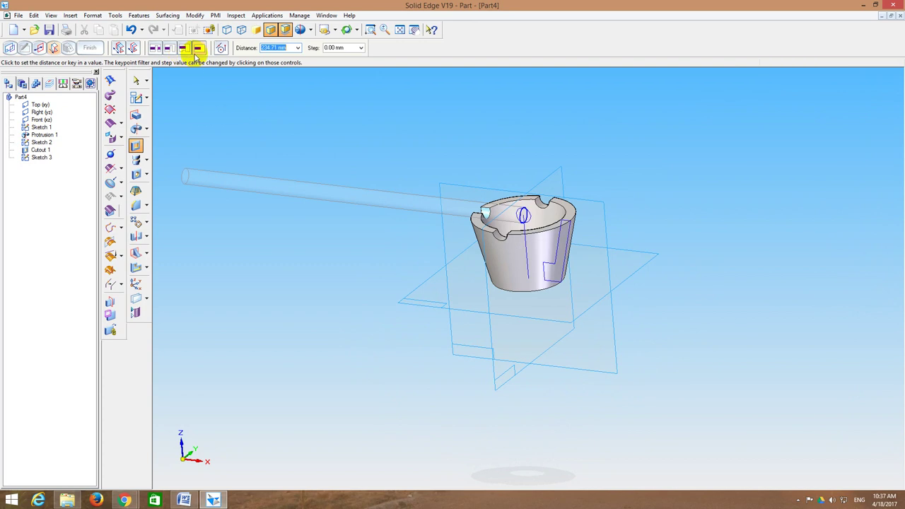
{"action": "left_click", "coordinate": [139, 52]}
{"action": "left_click", "coordinate": [435, 218]}
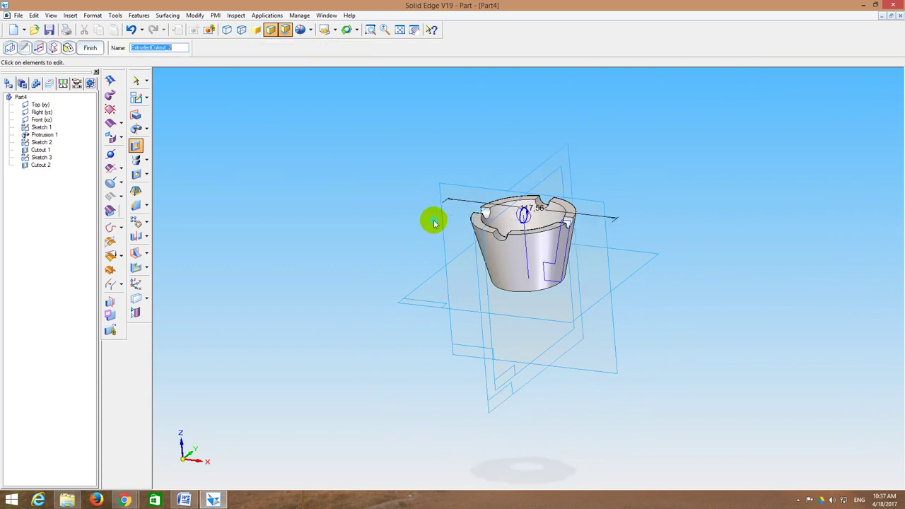
{"action": "left_click", "coordinate": [49, 30]}
Step: Save the part as 4_Cup.par and return to the DRAWINGS document in Word
{"action": "left_click", "coordinate": [102, 208]}
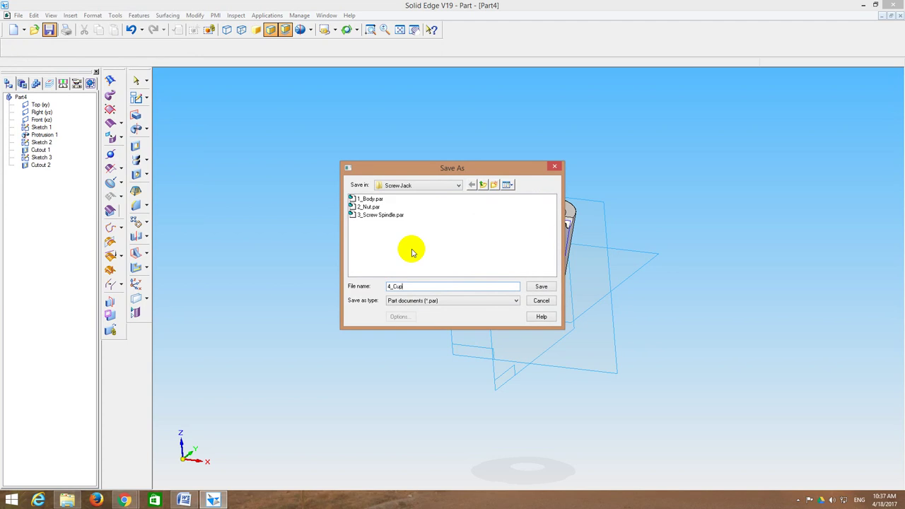
{"action": "key", "text": "Return"}
{"action": "middle_click_drag", "start_coordinate": [389, 259], "coordinate": [439, 142]}
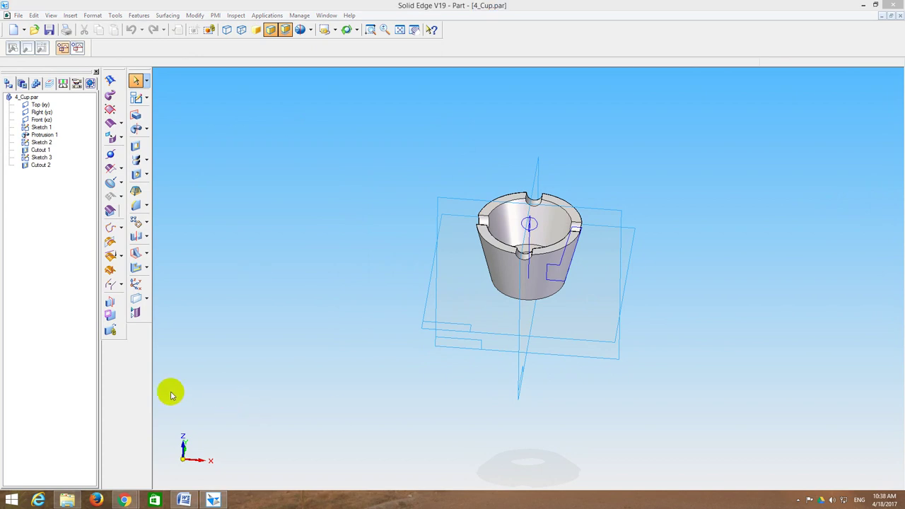
{"action": "left_click", "coordinate": [184, 499]}
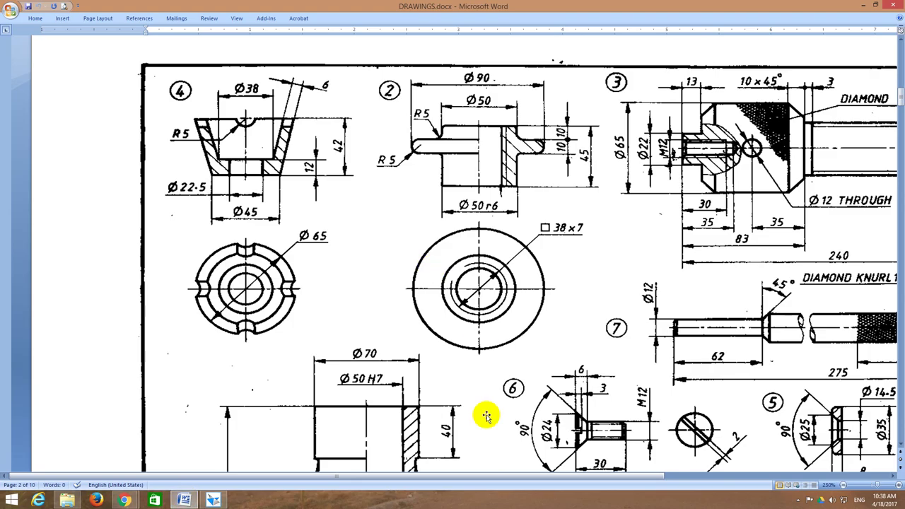
Step: Scroll the sheet right and down to show the part 5 washer drawing and parts list
{"action": "left_click_drag", "start_coordinate": [542, 485], "coordinate": [701, 481]}
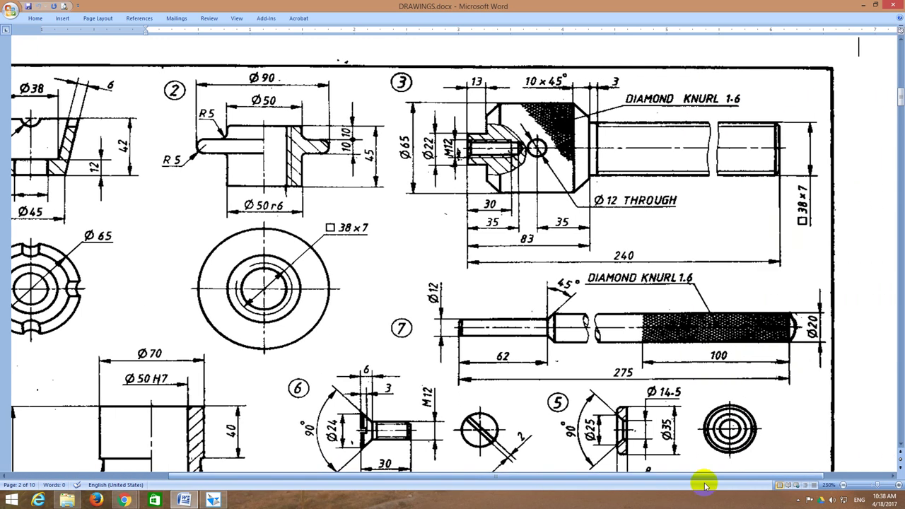
{"action": "scroll", "coordinate": [661, 440], "scroll_direction": "down", "scroll_amount": 3}
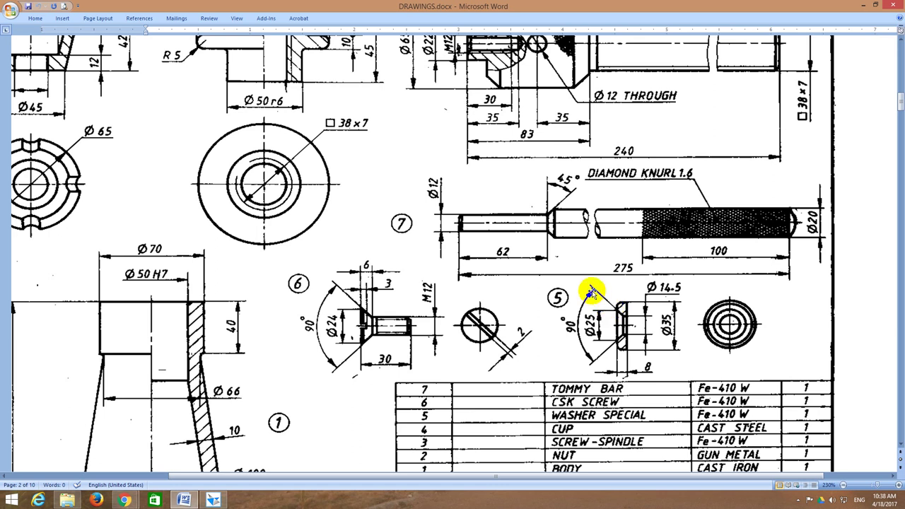
Step: Close 4_Cup and start a new part with a sketch on the Top plane
{"action": "left_click", "coordinate": [213, 500]}
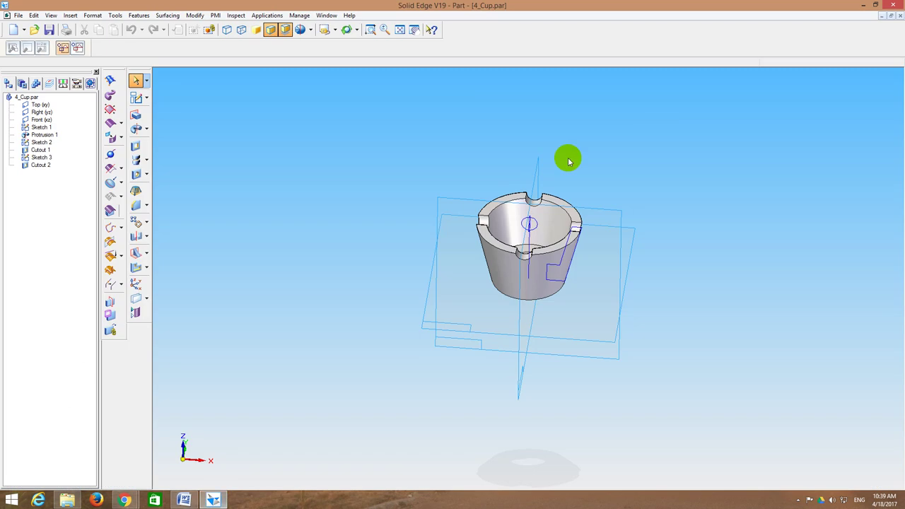
{"action": "left_click", "coordinate": [892, 17]}
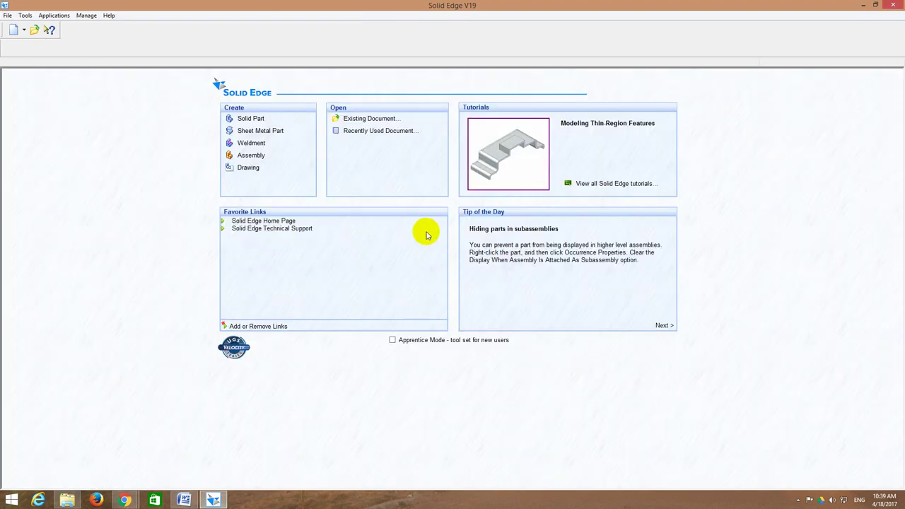
{"action": "left_click", "coordinate": [244, 119]}
{"action": "left_click", "coordinate": [135, 97]}
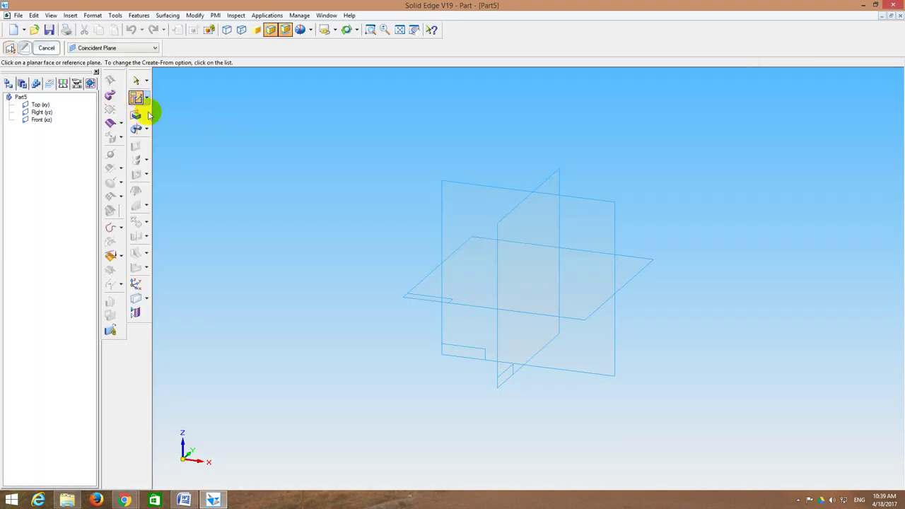
{"action": "left_click", "coordinate": [420, 303]}
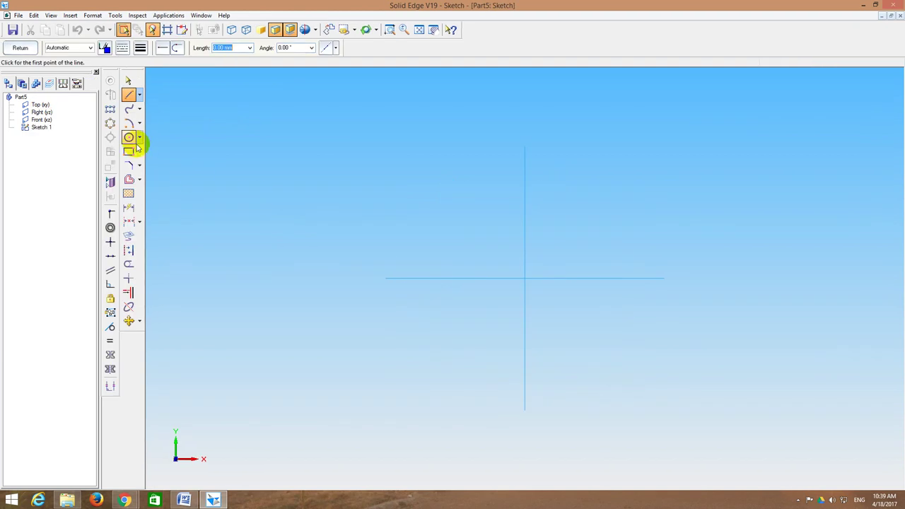
Step: Draw a 35 mm diameter circle centred on the sketch origin
{"action": "left_click", "coordinate": [129, 138]}
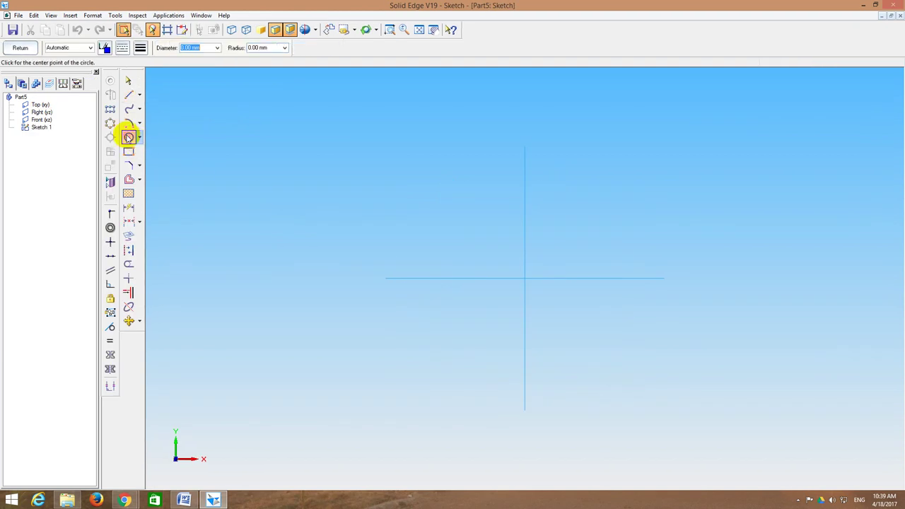
{"action": "left_click", "coordinate": [525, 279]}
{"action": "type", "text": "3"}
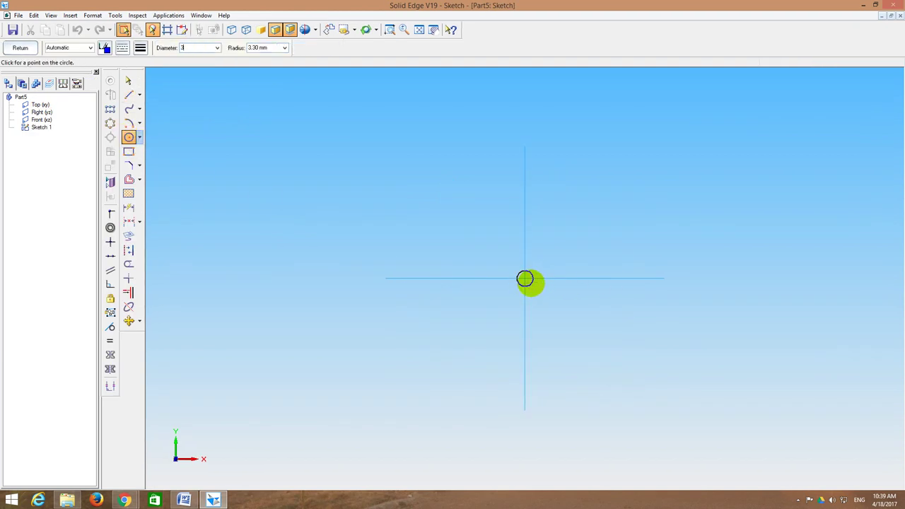
{"action": "type", "text": "5"}
{"action": "key", "text": "Return"}
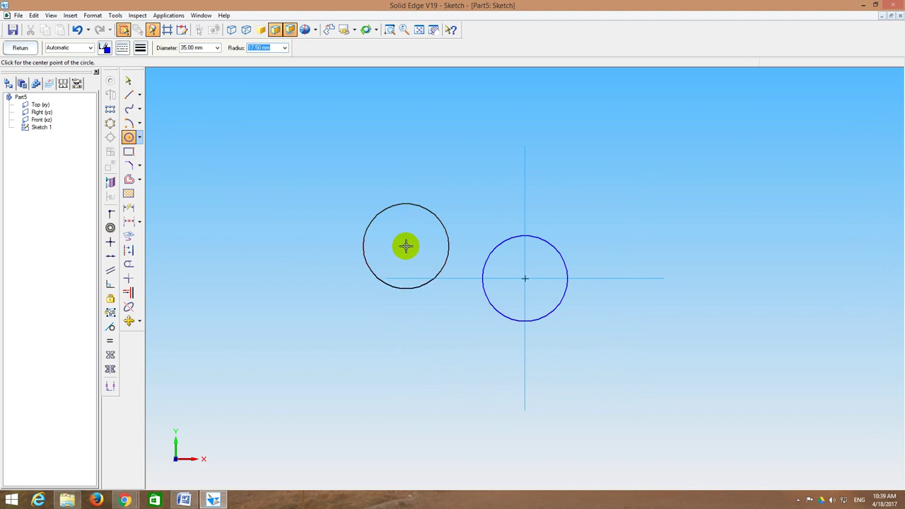
{"action": "left_click", "coordinate": [29, 48]}
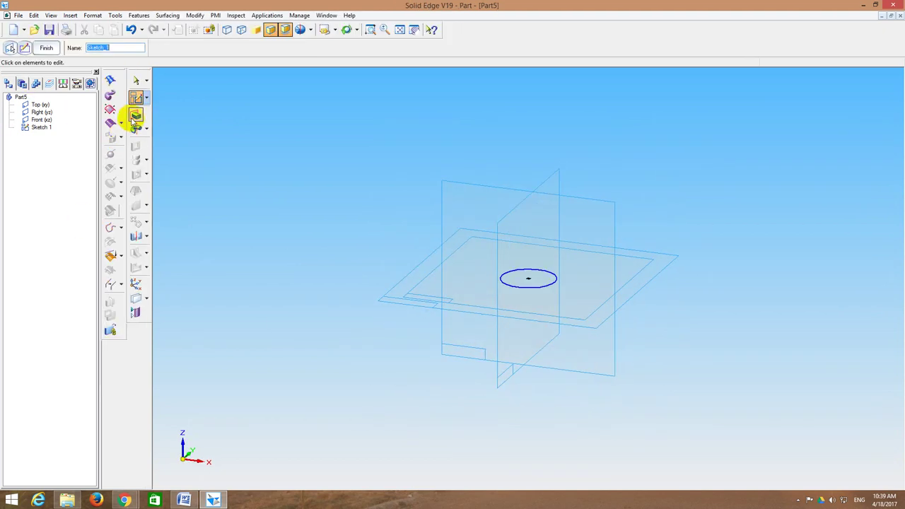
Step: Extrude the Ø35 circle 8 mm into the washer's base disc
{"action": "left_click", "coordinate": [136, 115]}
{"action": "left_click", "coordinate": [523, 283]}
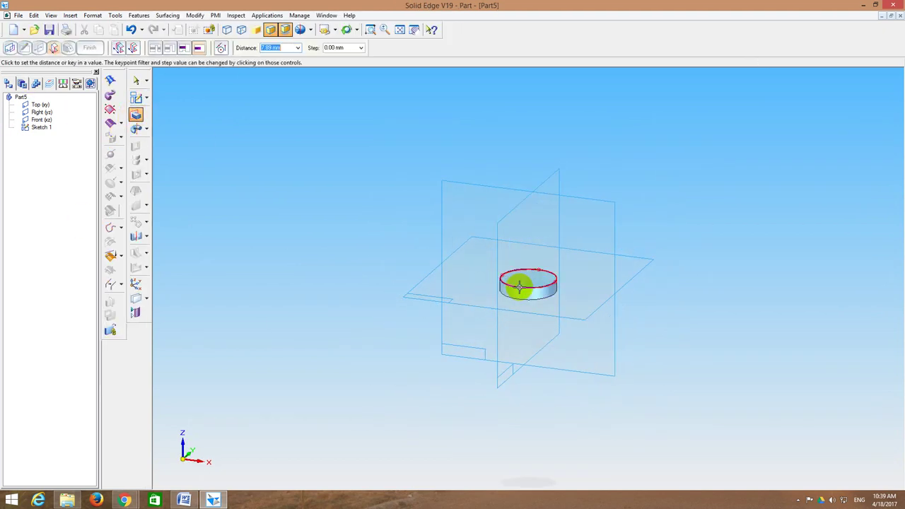
{"action": "left_click", "coordinate": [523, 277]}
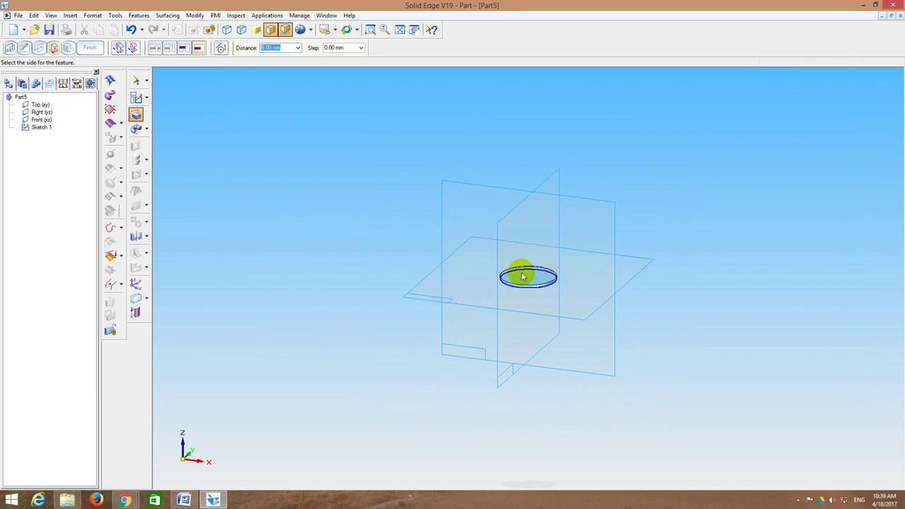
{"action": "left_click", "coordinate": [517, 245]}
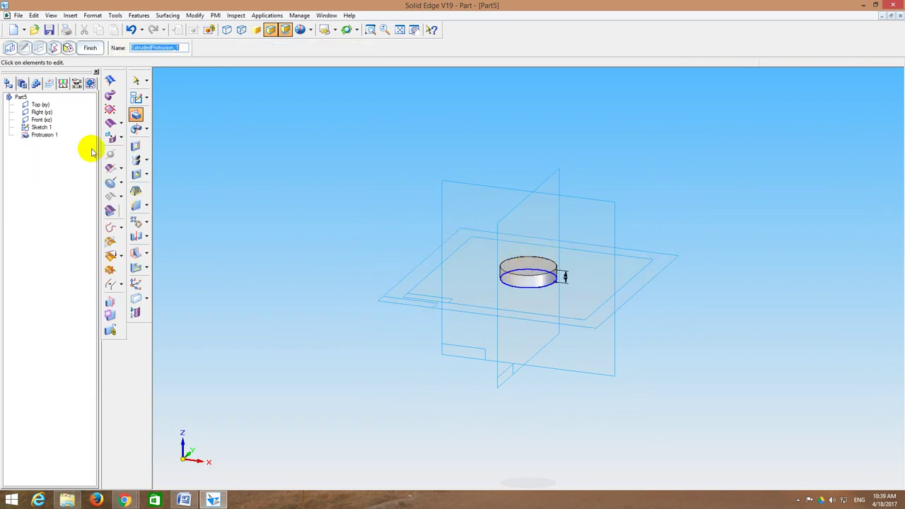
{"action": "left_click", "coordinate": [146, 174]}
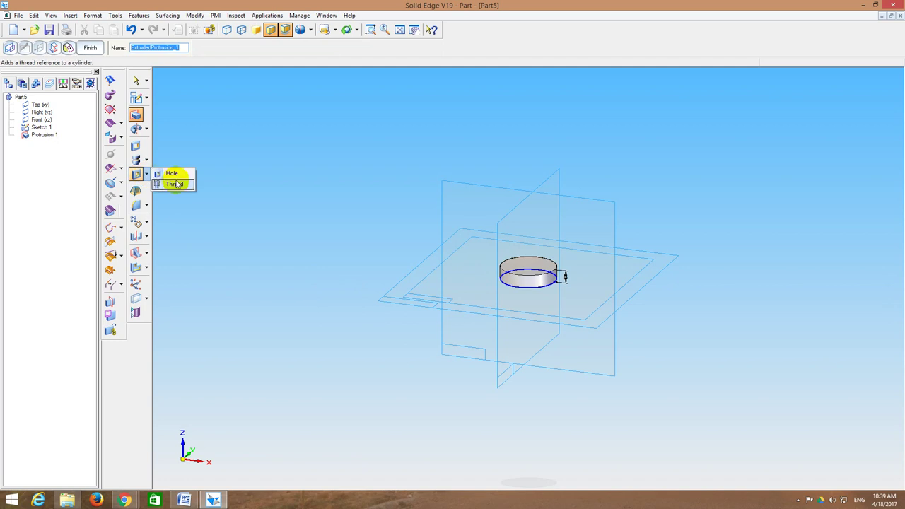
Step: Start a hole on the disc's top face using the 1/2 Countersink preset
{"action": "left_click", "coordinate": [176, 175]}
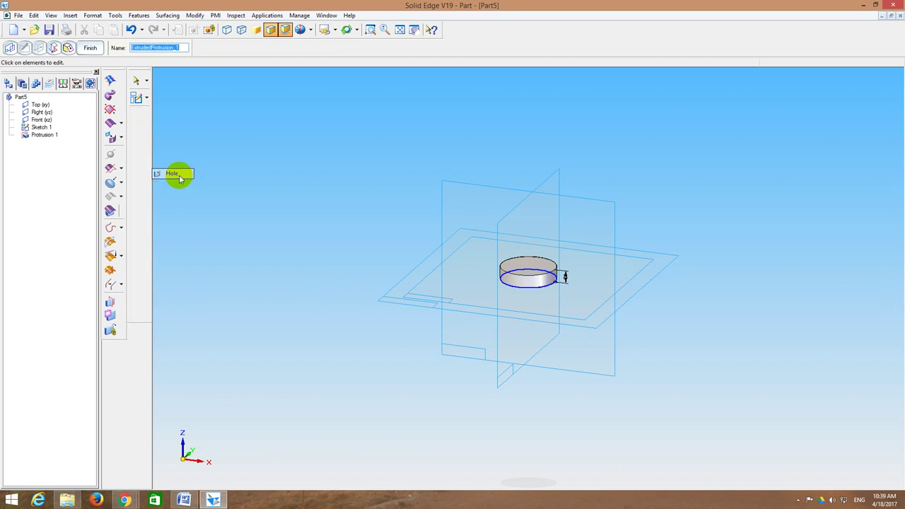
{"action": "left_click", "coordinate": [514, 270]}
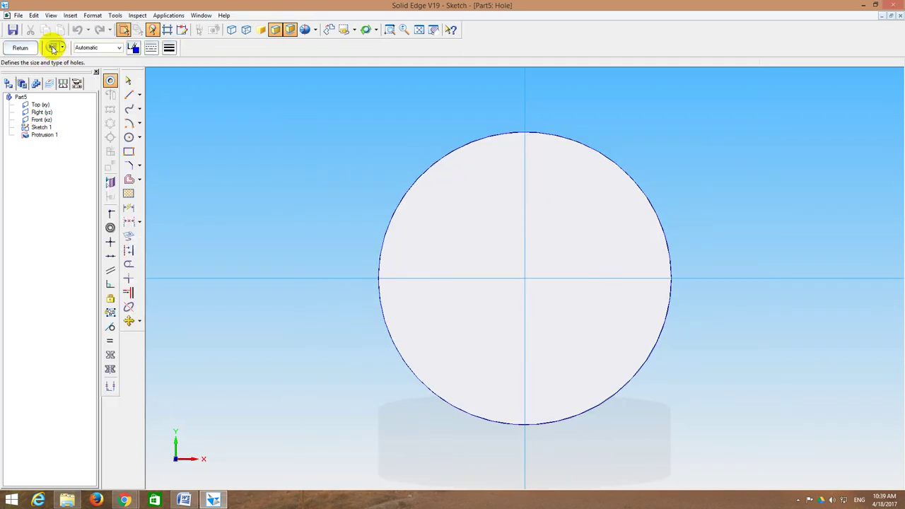
{"action": "left_click", "coordinate": [53, 48]}
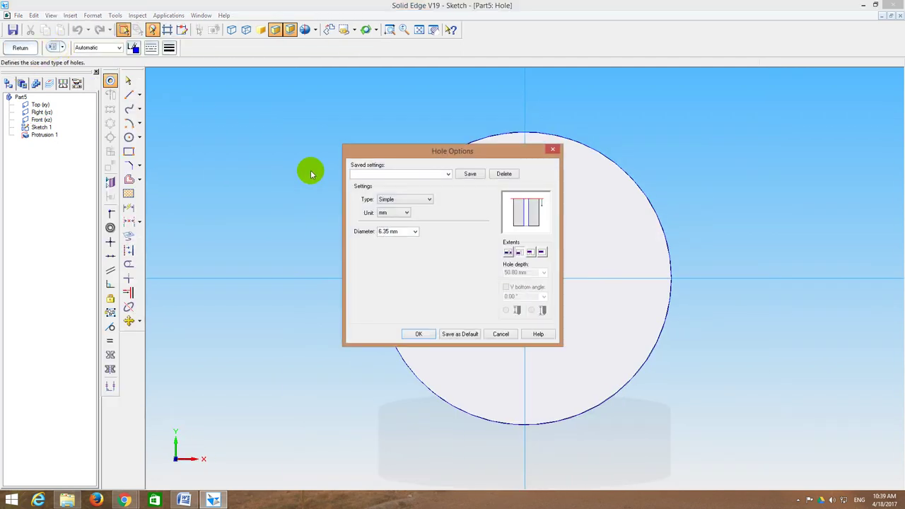
{"action": "left_click", "coordinate": [448, 174]}
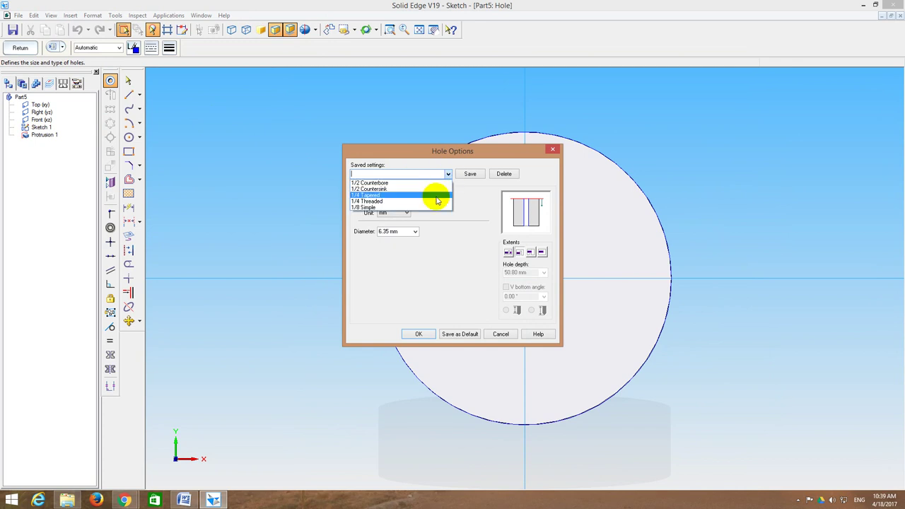
{"action": "left_click", "coordinate": [379, 189]}
Step: Set the hole to millimetres: Ø14.5 diameter, Ø25 countersink, through all material
{"action": "left_click", "coordinate": [398, 213]}
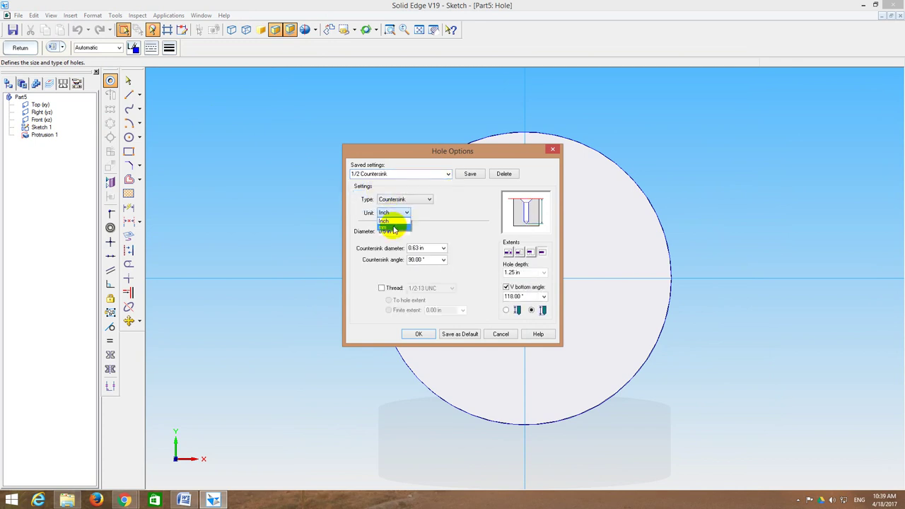
{"action": "left_click", "coordinate": [394, 229]}
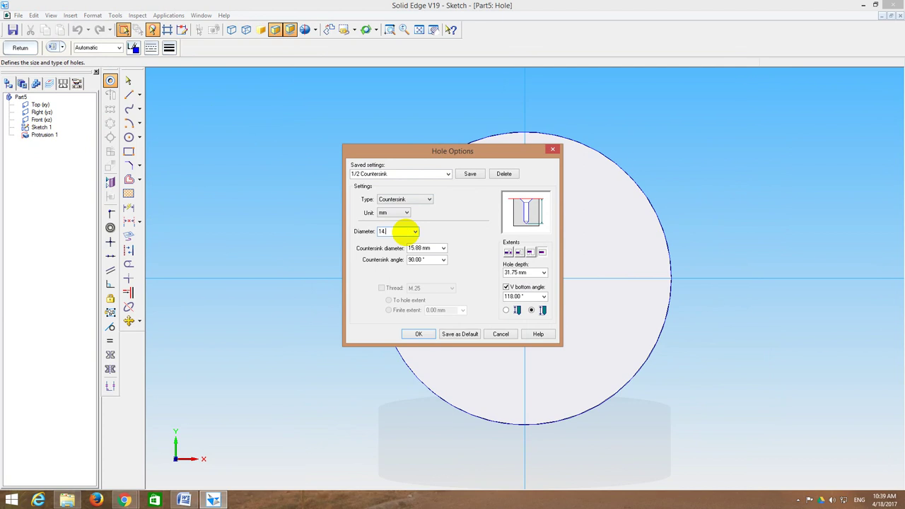
{"action": "left_click", "coordinate": [402, 231]}
{"action": "type", "text": "14.5"}
{"action": "key", "text": "Tab"}
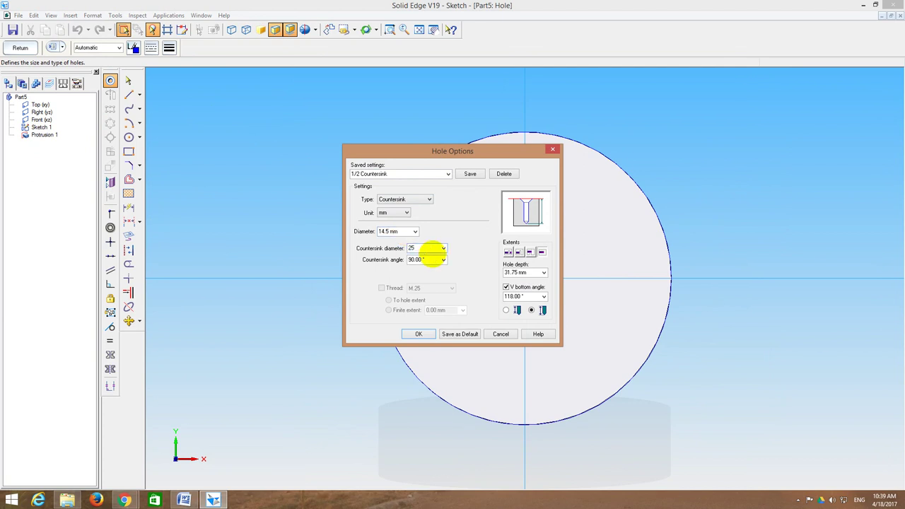
{"action": "type", "text": "25"}
{"action": "key", "text": "Tab"}
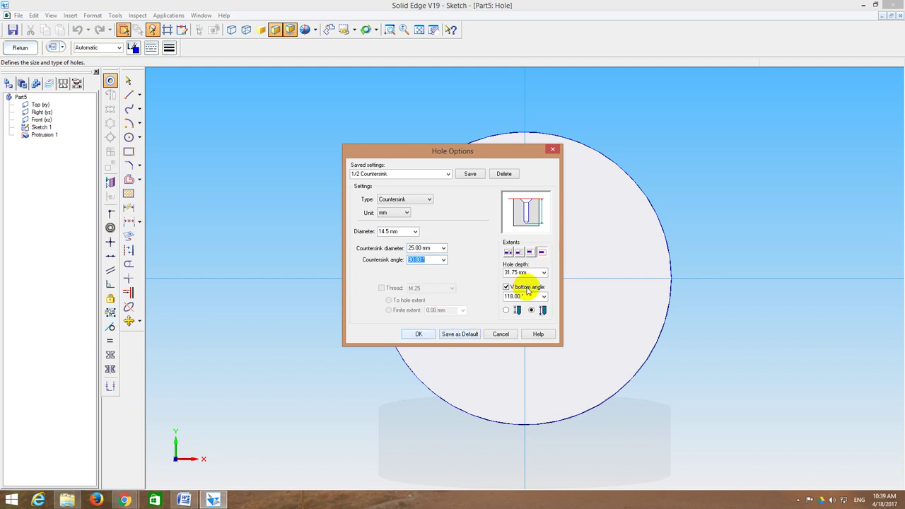
{"action": "left_click", "coordinate": [508, 251]}
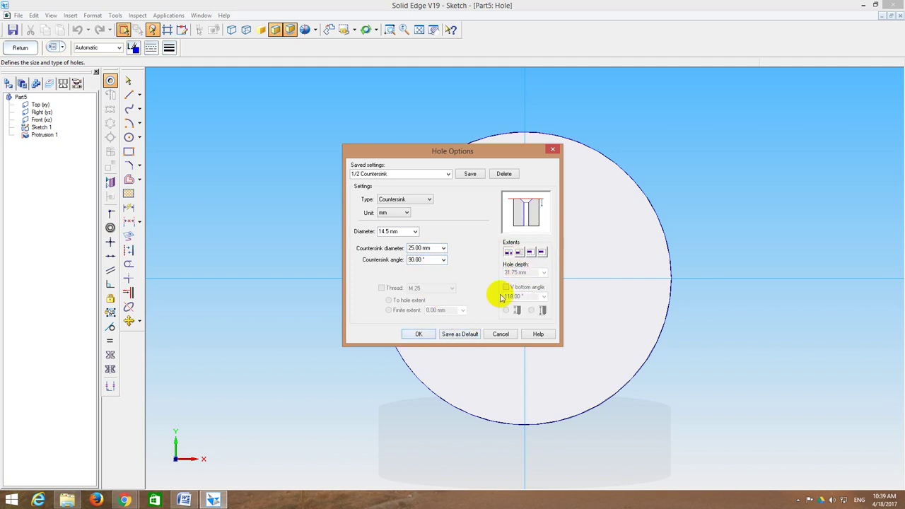
{"action": "left_click", "coordinate": [420, 334]}
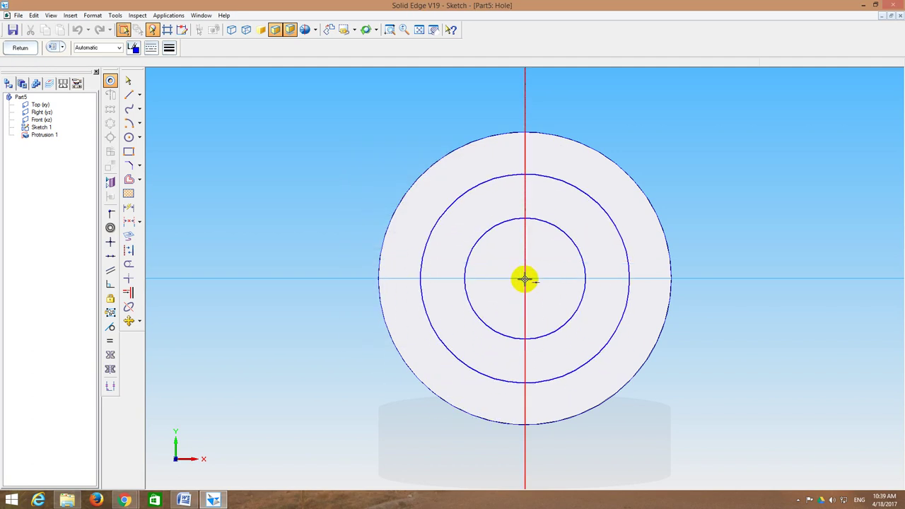
Step: Place the countersunk hole at the disc centre and cut it through to create Hole 1
{"action": "left_click", "coordinate": [525, 279]}
{"action": "left_click", "coordinate": [20, 47]}
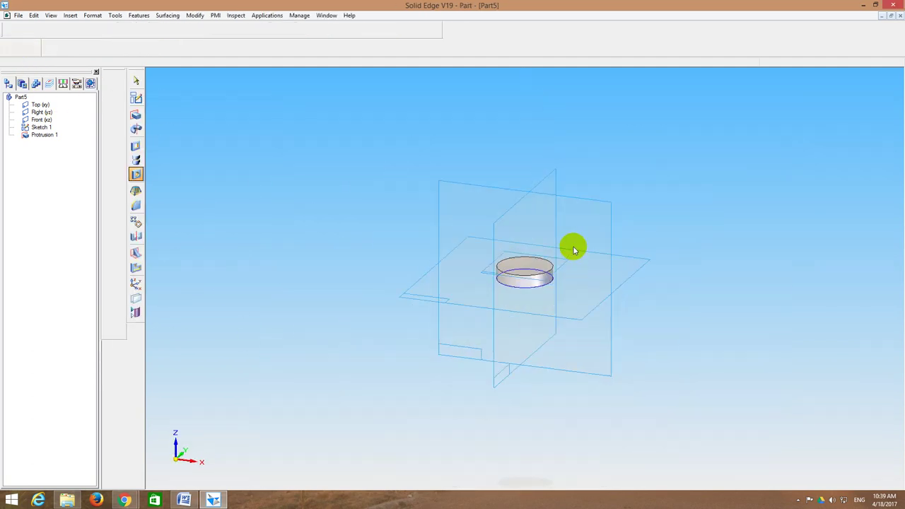
{"action": "left_click", "coordinate": [583, 347]}
{"action": "key", "text": "Return"}
{"action": "middle_click_drag", "start_coordinate": [667, 330], "coordinate": [546, 341]}
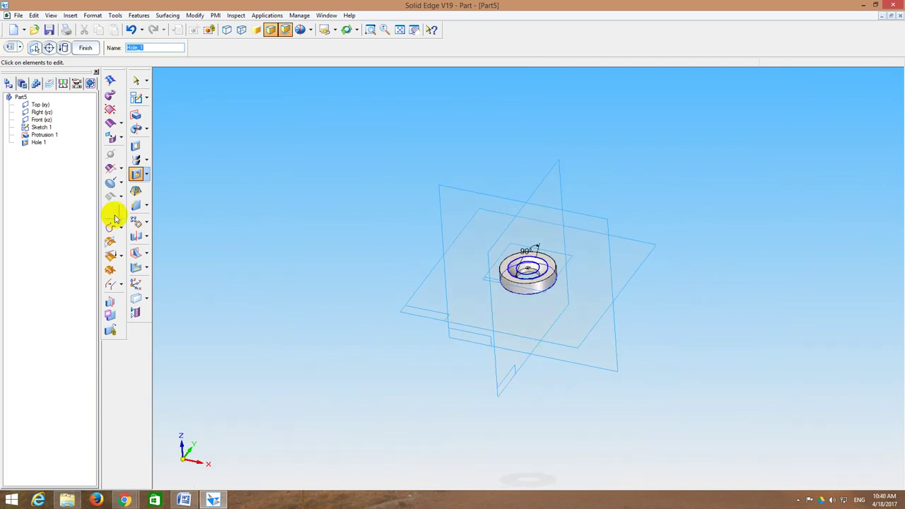
Step: Chamfer the washer disc's top outer edge to create Chamfer 1
{"action": "left_click", "coordinate": [136, 205]}
{"action": "left_click", "coordinate": [146, 205]}
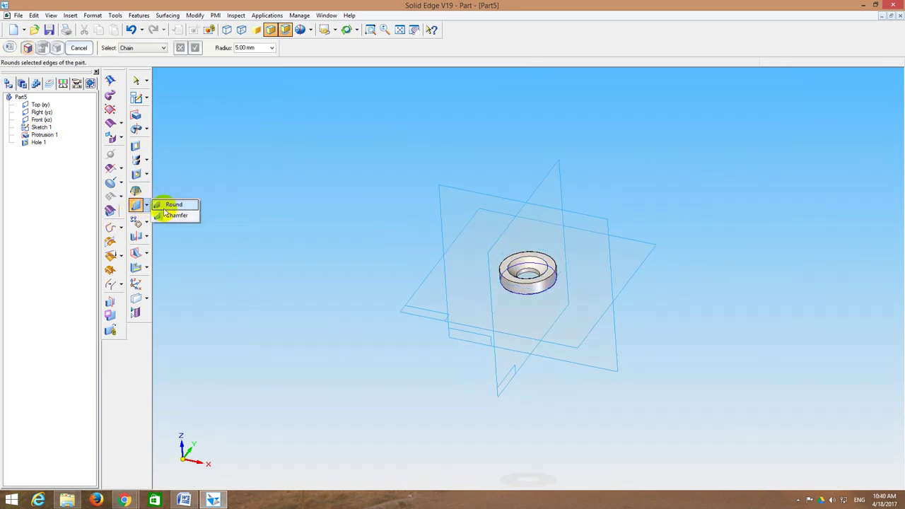
{"action": "left_click", "coordinate": [174, 215]}
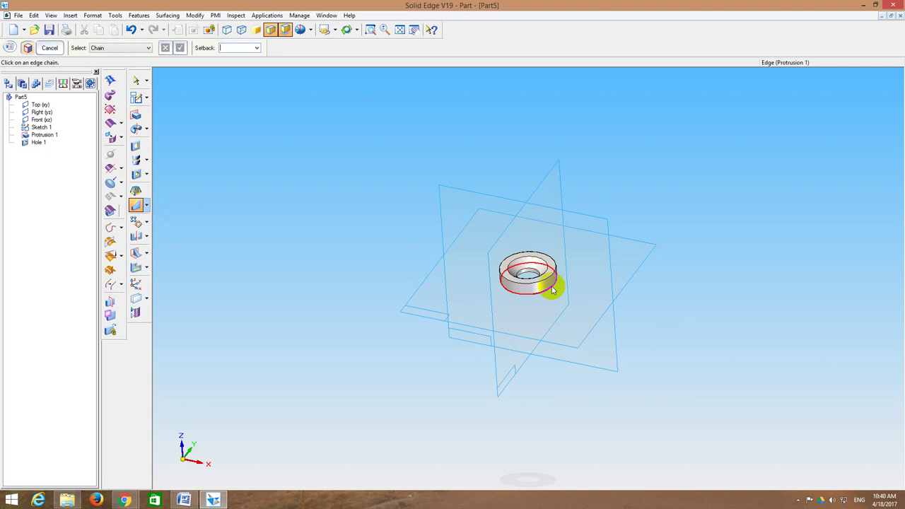
{"action": "left_click", "coordinate": [556, 269]}
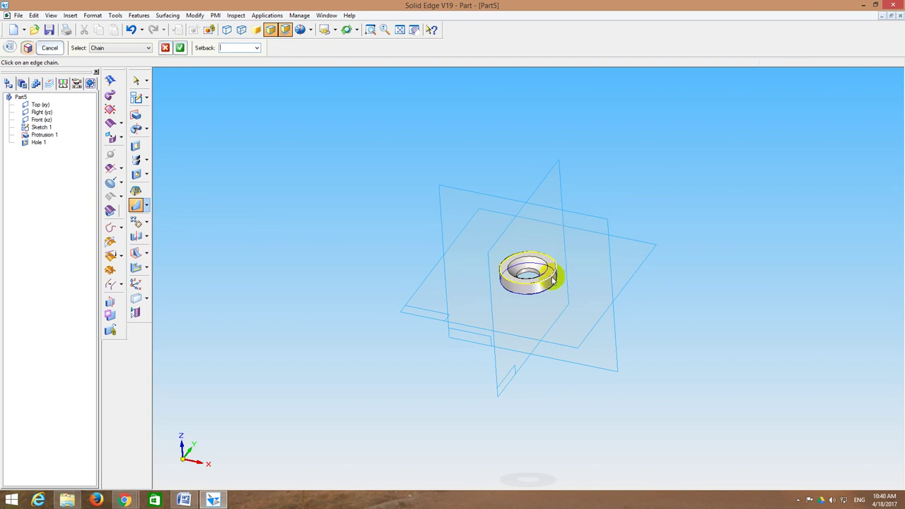
{"action": "key", "text": "Return"}
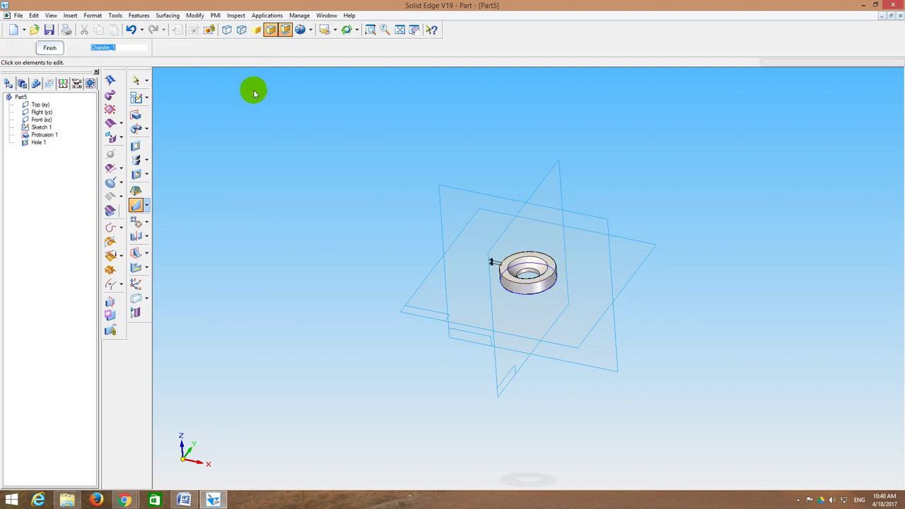
{"action": "middle_click_drag", "start_coordinate": [733, 271], "coordinate": [712, 245]}
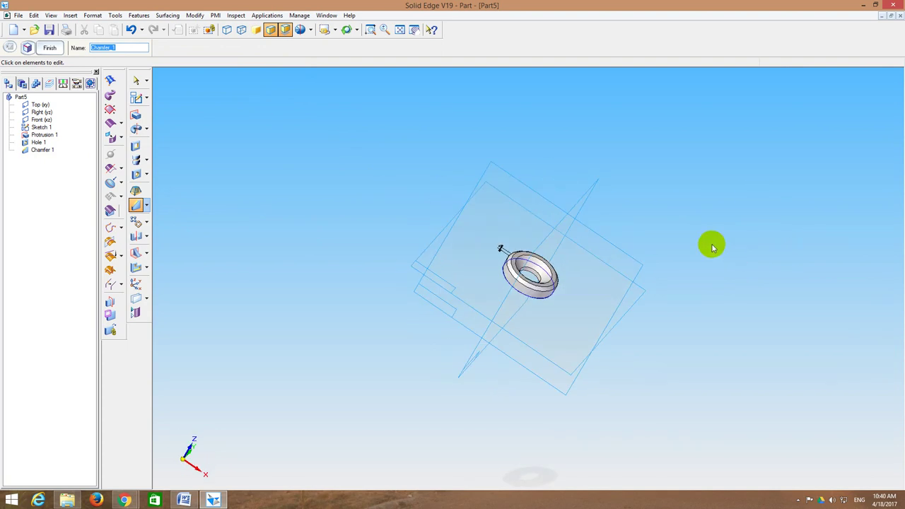
{"action": "left_click", "coordinate": [53, 48]}
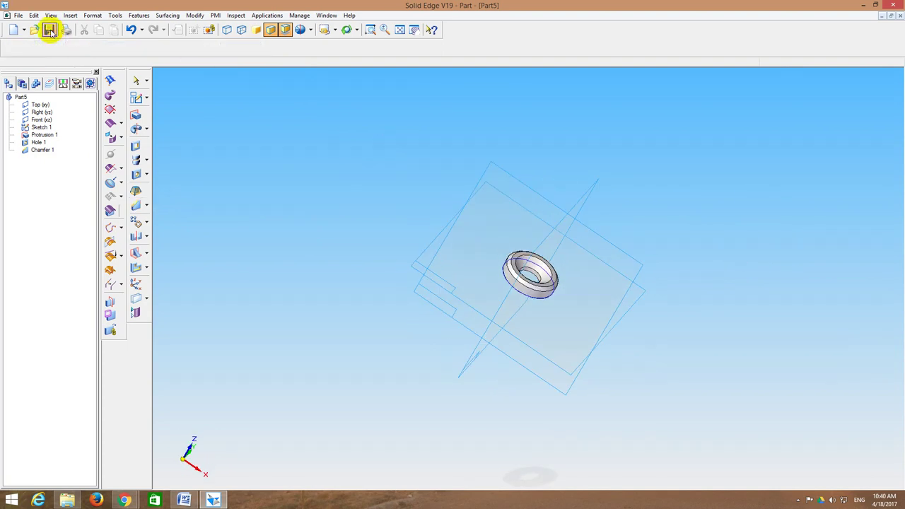
Step: Save the washer part as 5_Washer.par and bring up the DRAWINGS.docx reference
{"action": "left_click", "coordinate": [49, 29]}
{"action": "left_click", "coordinate": [104, 212]}
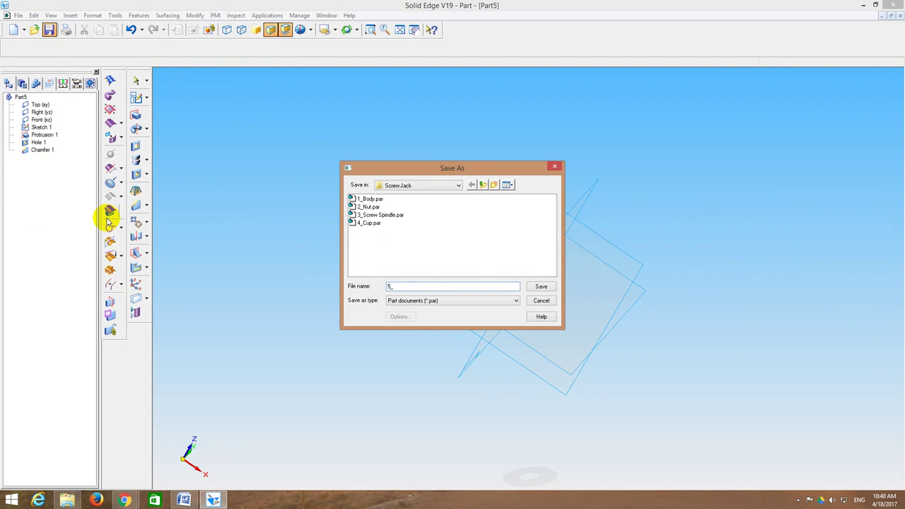
{"action": "type", "text": "5_Washer"}
{"action": "key", "text": "Return"}
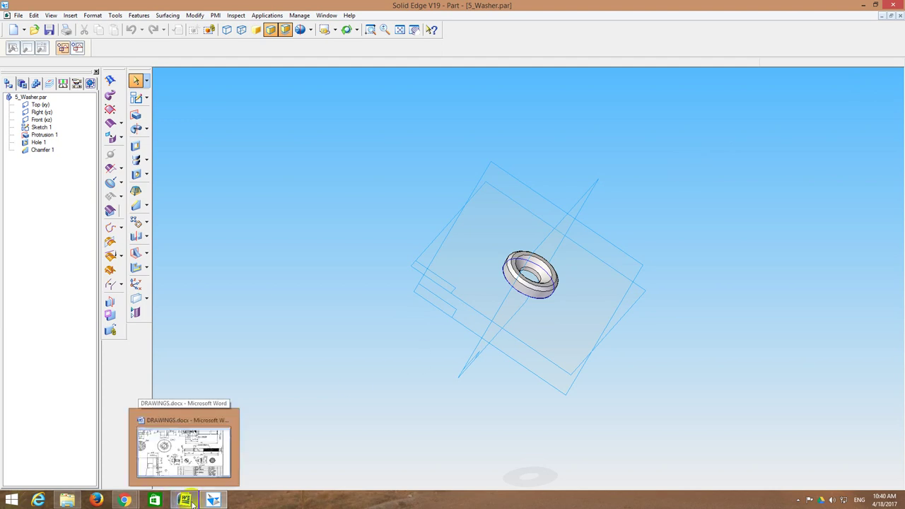
{"action": "left_click", "coordinate": [192, 503]}
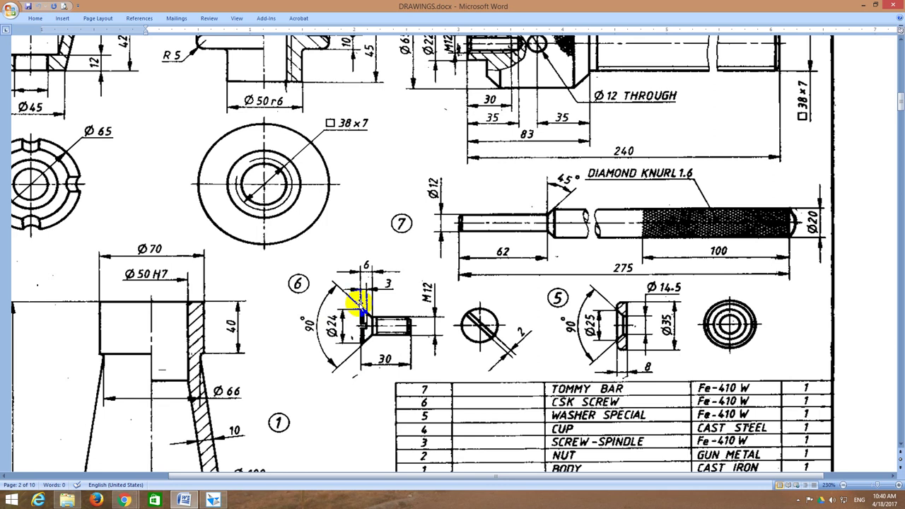
{"action": "mouse_move", "coordinate": [361, 305]}
{"action": "left_mouse_down"}
{"action": "mouse_move", "coordinate": [387, 332]}
{"action": "mouse_move", "coordinate": [369, 317]}
{"action": "left_mouse_up"}
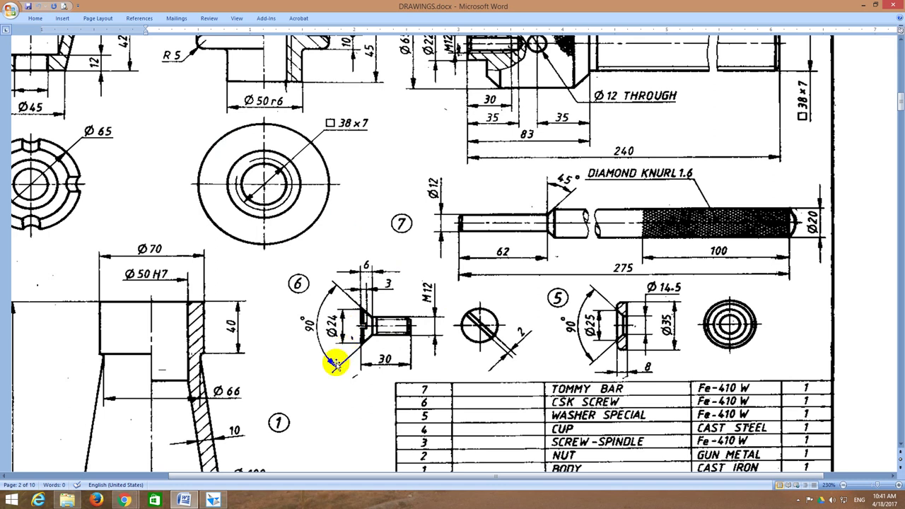
{"action": "left_click", "coordinate": [214, 500]}
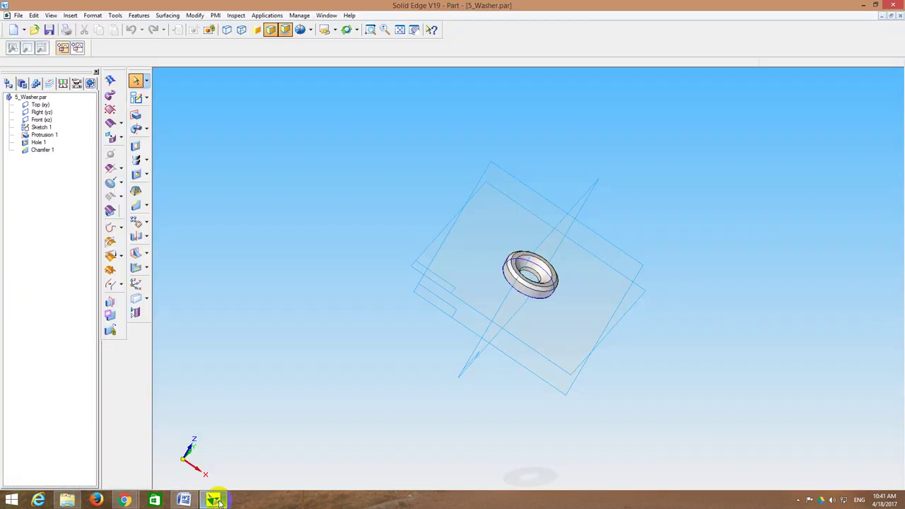
Step: Close the washer and start a new solid part sketch on a reference plane
{"action": "left_click", "coordinate": [900, 19]}
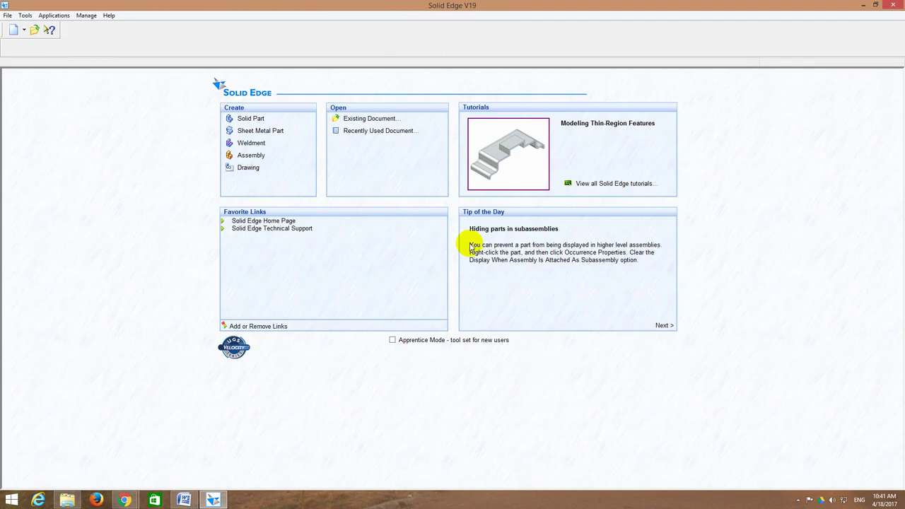
{"action": "left_click", "coordinate": [251, 119]}
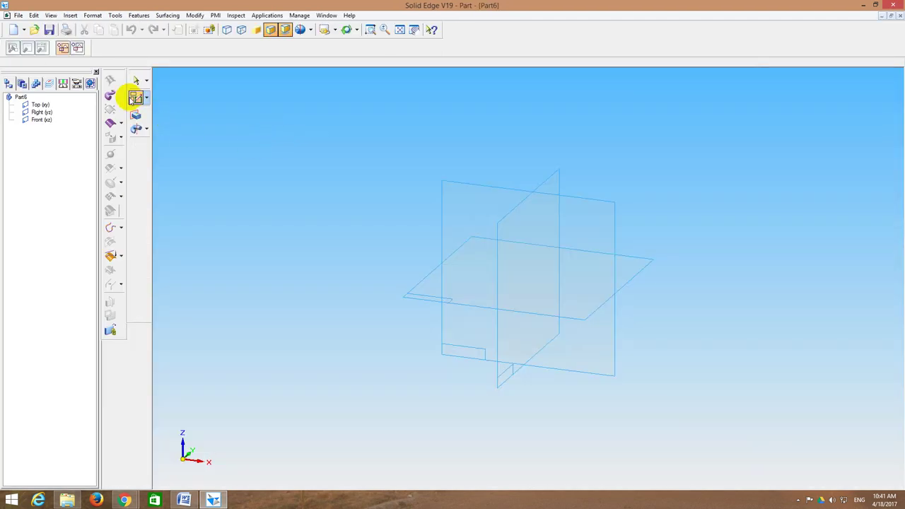
{"action": "left_click", "coordinate": [134, 97]}
{"action": "left_click", "coordinate": [449, 203]}
{"action": "left_click", "coordinate": [129, 93]}
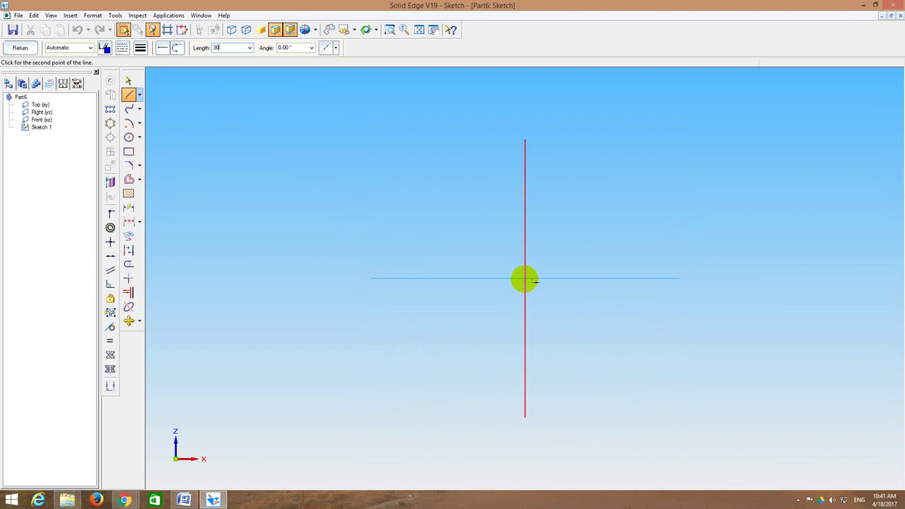
Step: Draw a 30 mm vertical line, a 12 mm horizontal line, then a 45° line
{"action": "key", "text": "Return"}
{"action": "left_click", "coordinate": [525, 279]}
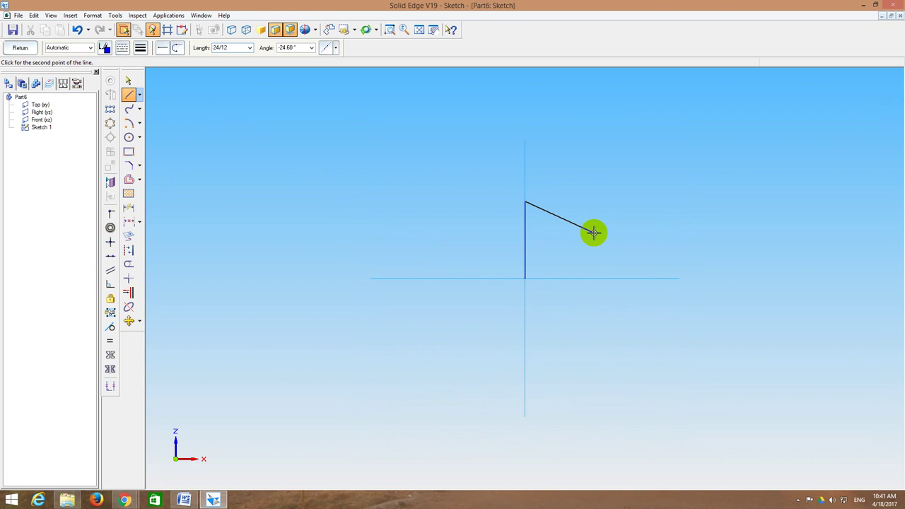
{"action": "key", "text": "Tab"}
{"action": "type", "text": "0"}
{"action": "key", "text": "Return"}
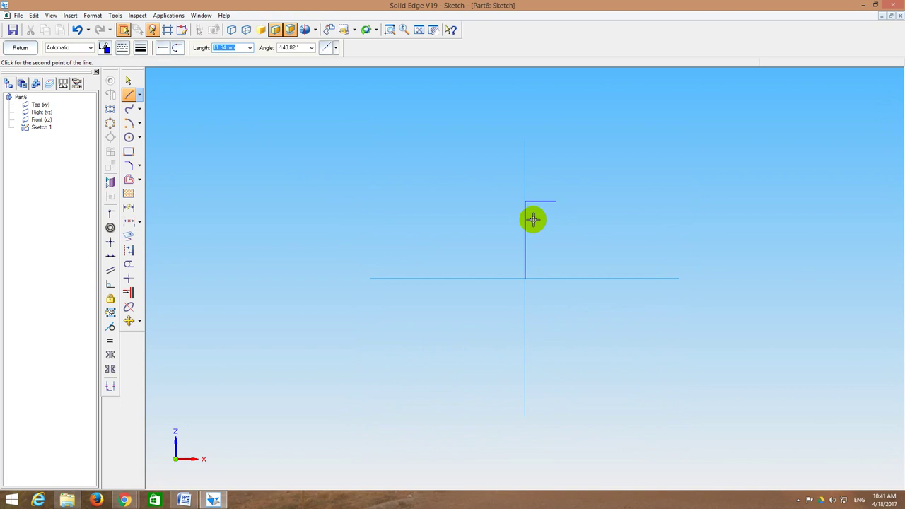
{"action": "key", "text": "Tab"}
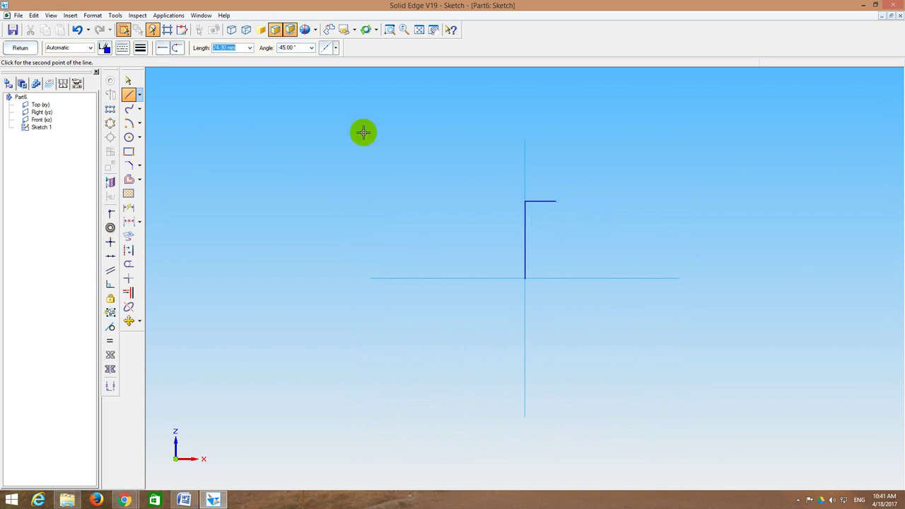
{"action": "left_click", "coordinate": [297, 48]}
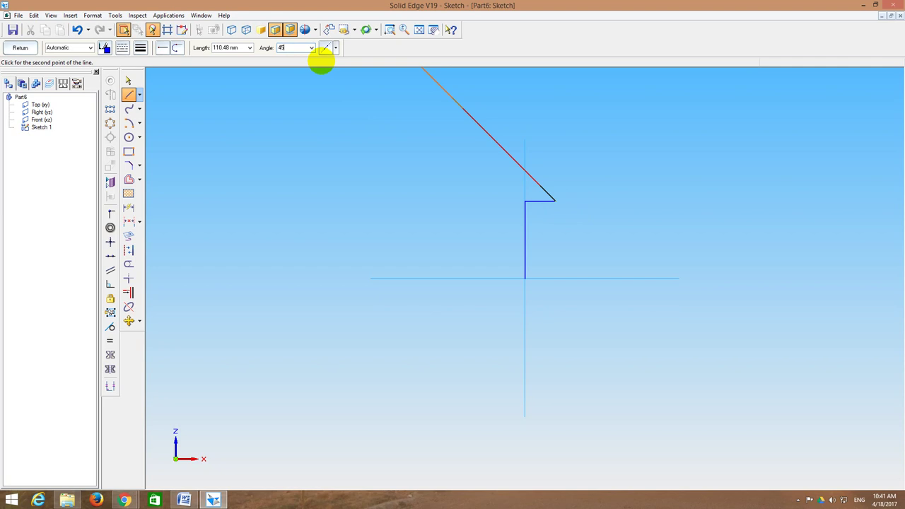
{"action": "type", "text": "45"}
{"action": "key", "text": "Return"}
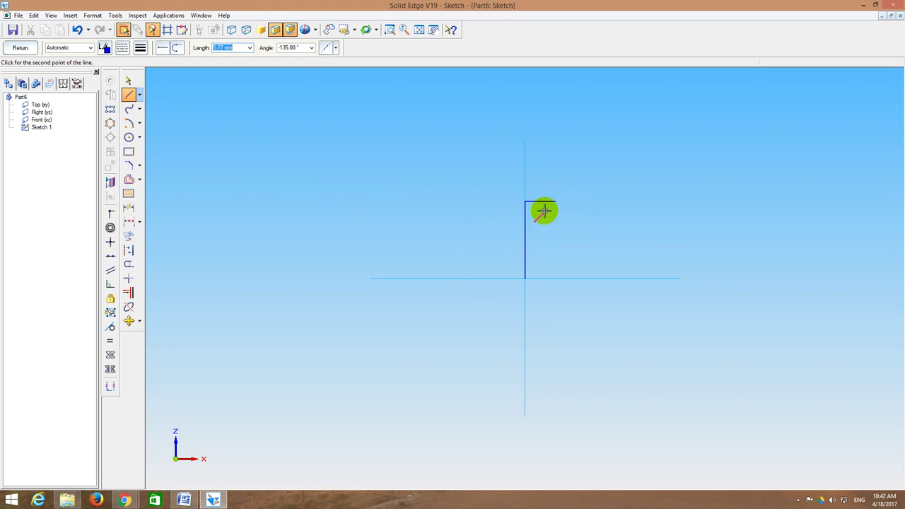
{"action": "left_click", "coordinate": [129, 221]}
Step: Dimension the slanted line's vertical height to 6
{"action": "left_click", "coordinate": [558, 202]}
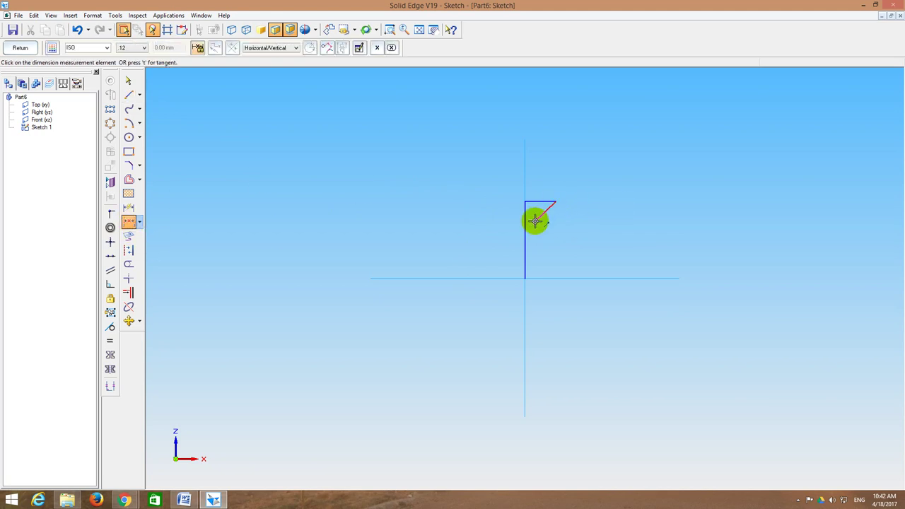
{"action": "left_click", "coordinate": [534, 221]}
{"action": "left_click", "coordinate": [575, 211]}
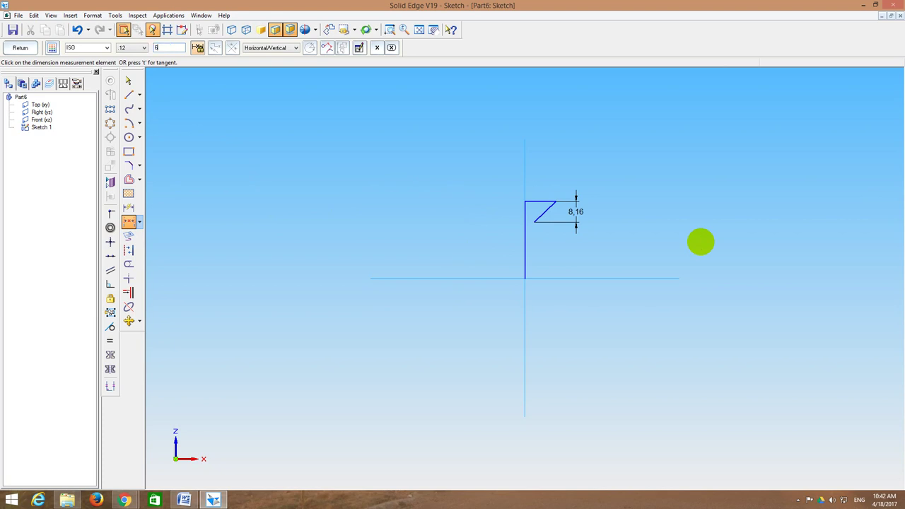
{"action": "type", "text": "6"}
{"action": "key", "text": "Return"}
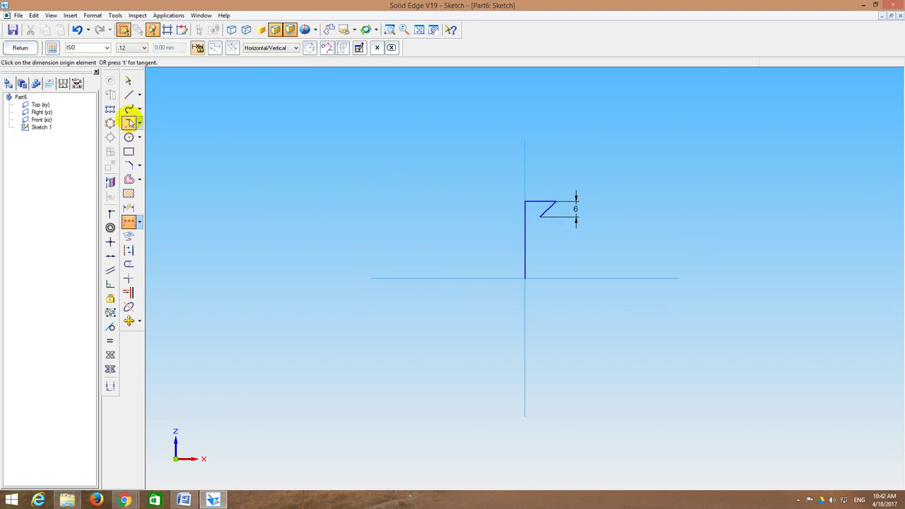
Step: Close the profile with a bottom edge and vertical line, then leave the sketch
{"action": "left_click", "coordinate": [128, 93]}
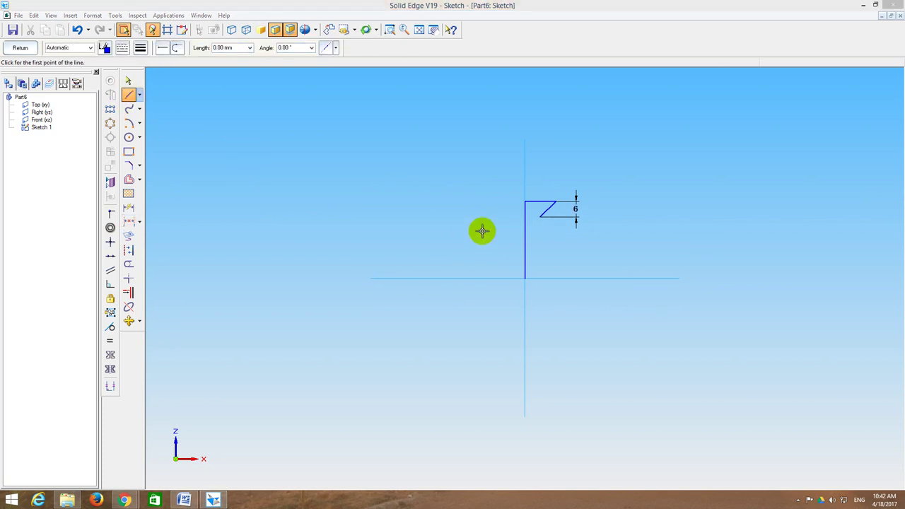
{"action": "left_click", "coordinate": [129, 94]}
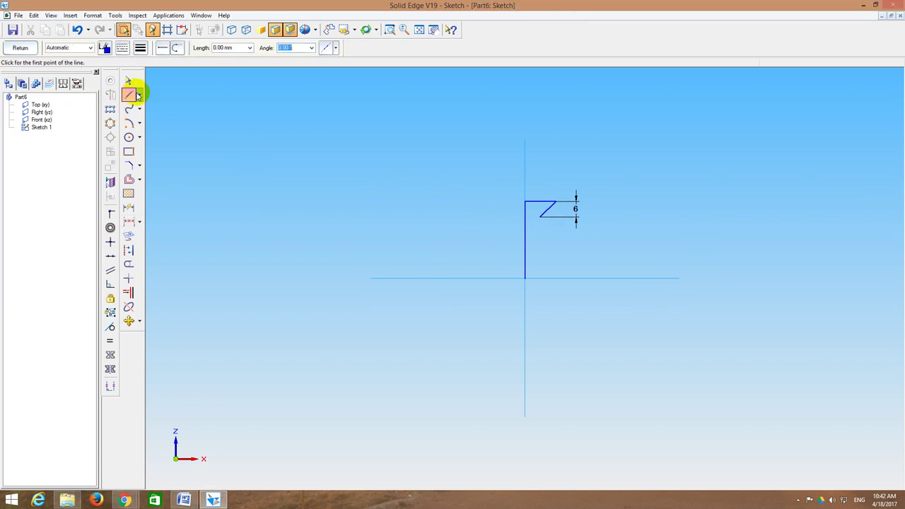
{"action": "left_click", "coordinate": [525, 278]}
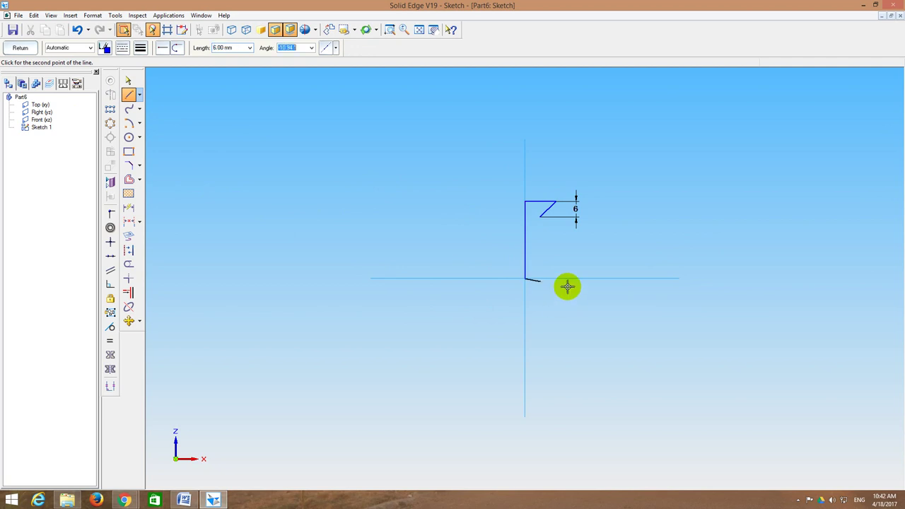
{"action": "left_click", "coordinate": [541, 278]}
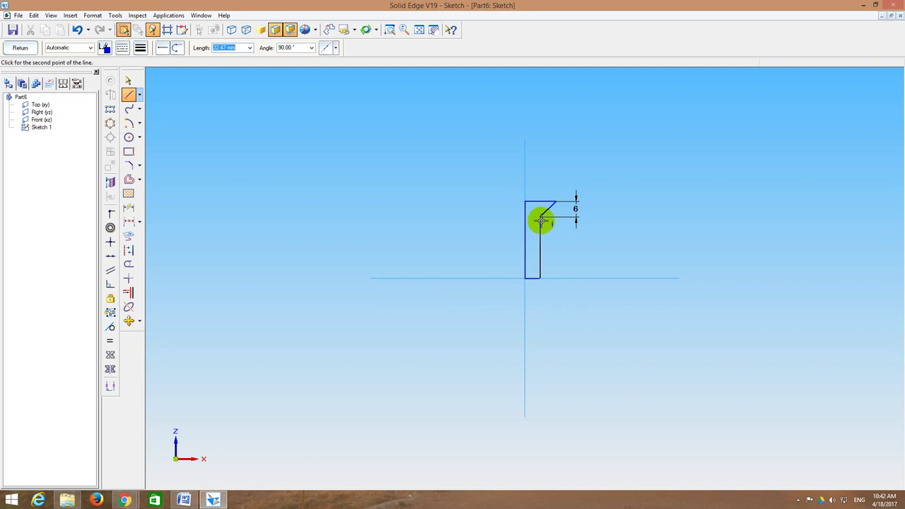
{"action": "left_click", "coordinate": [539, 216]}
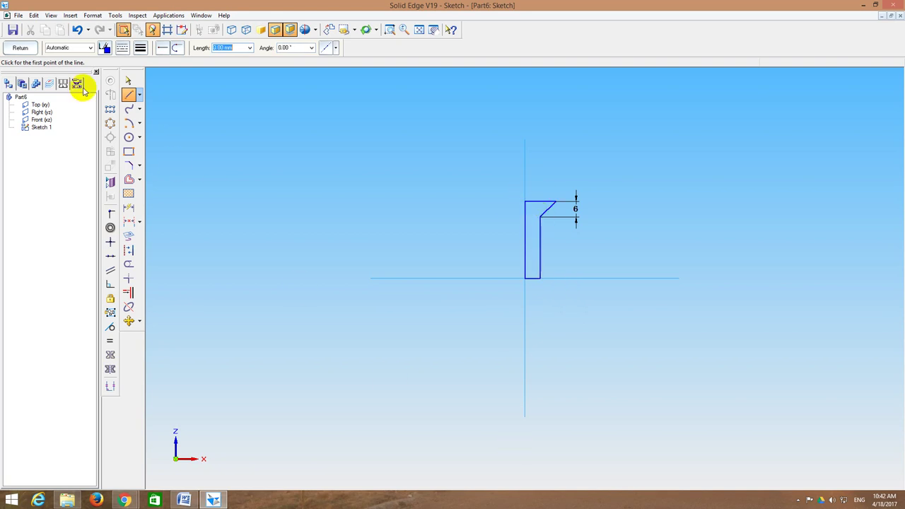
{"action": "left_click", "coordinate": [19, 48]}
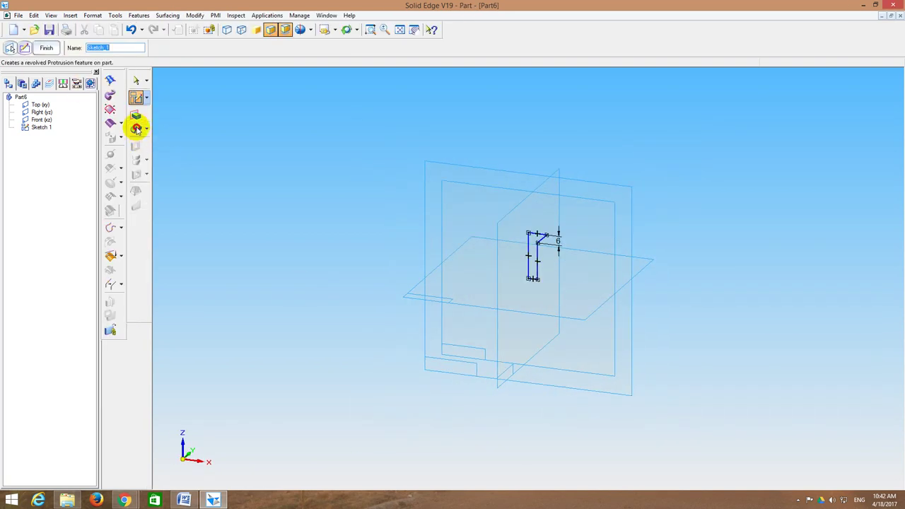
{"action": "left_click", "coordinate": [137, 128]}
Step: Revolve the screw profile 360° about its axis to create Protrusion 1
{"action": "left_click", "coordinate": [541, 249]}
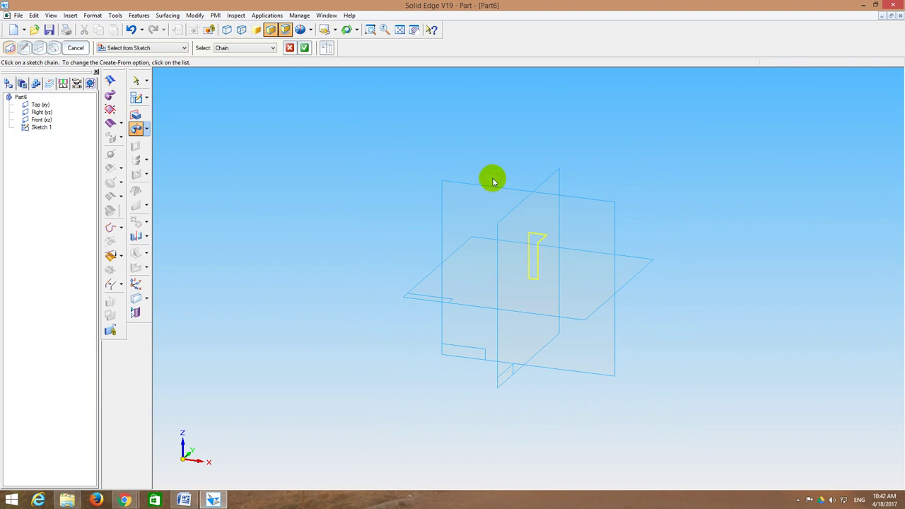
{"action": "right_click", "coordinate": [540, 188]}
{"action": "left_click", "coordinate": [527, 253]}
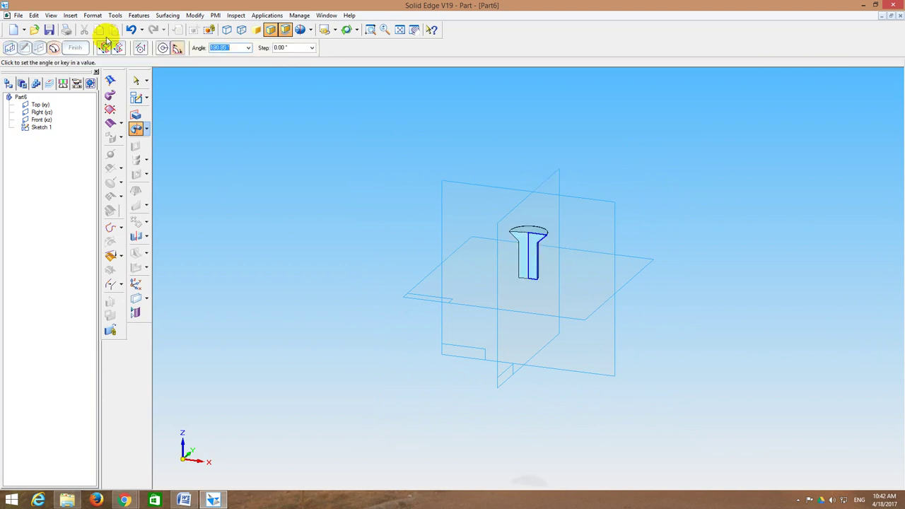
{"action": "left_click", "coordinate": [164, 48]}
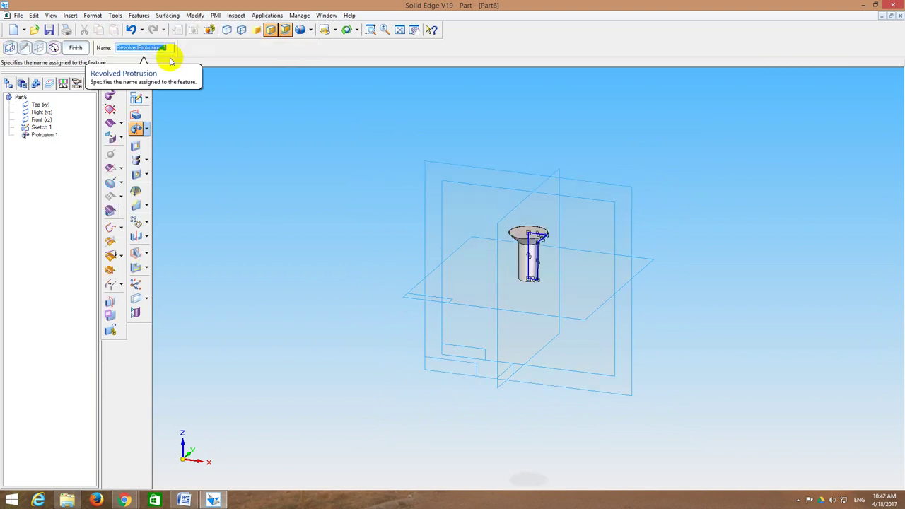
{"action": "left_click", "coordinate": [76, 47]}
Step: Add a 12 mm straight thread to the screw shank as Thread 1
{"action": "left_click", "coordinate": [147, 173]}
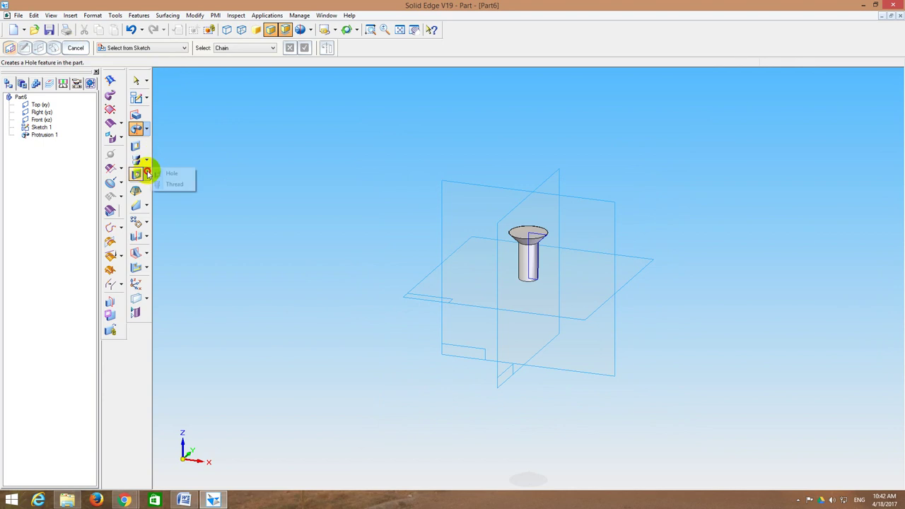
{"action": "left_click", "coordinate": [164, 186]}
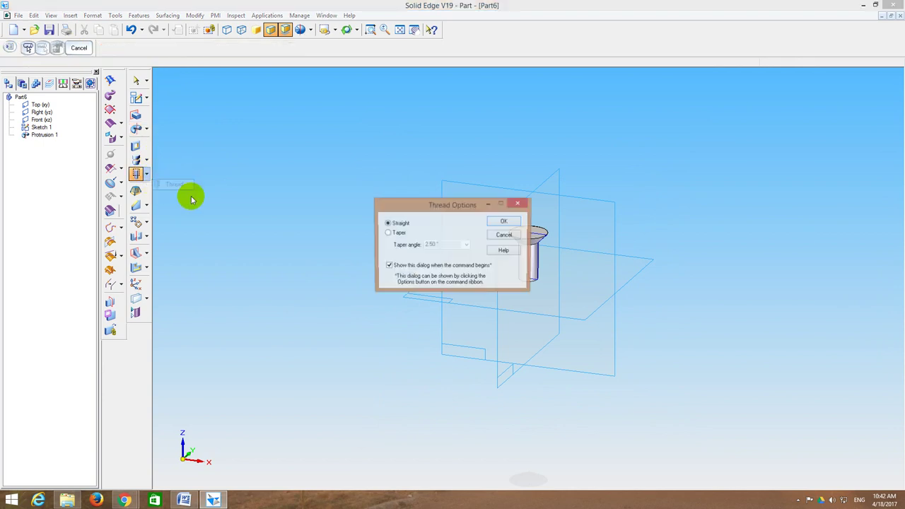
{"action": "left_click", "coordinate": [501, 223]}
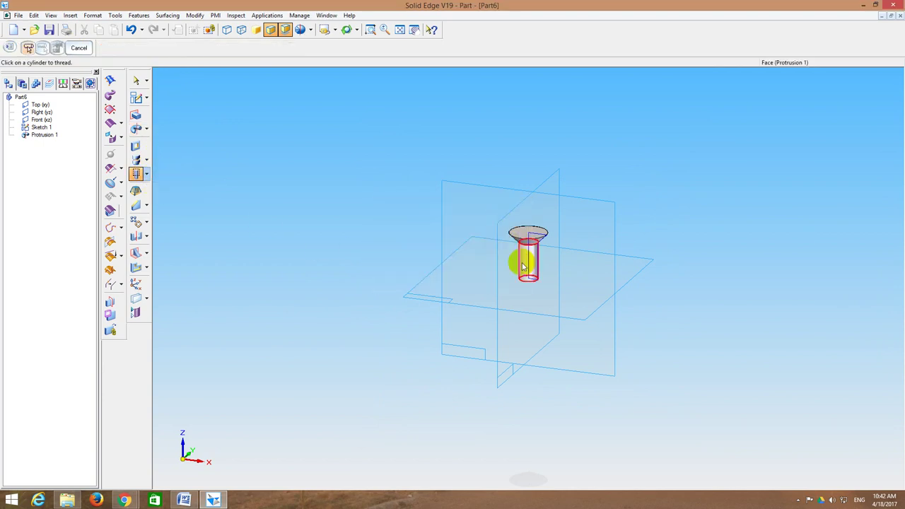
{"action": "left_click", "coordinate": [523, 266]}
{"action": "left_click", "coordinate": [527, 281]}
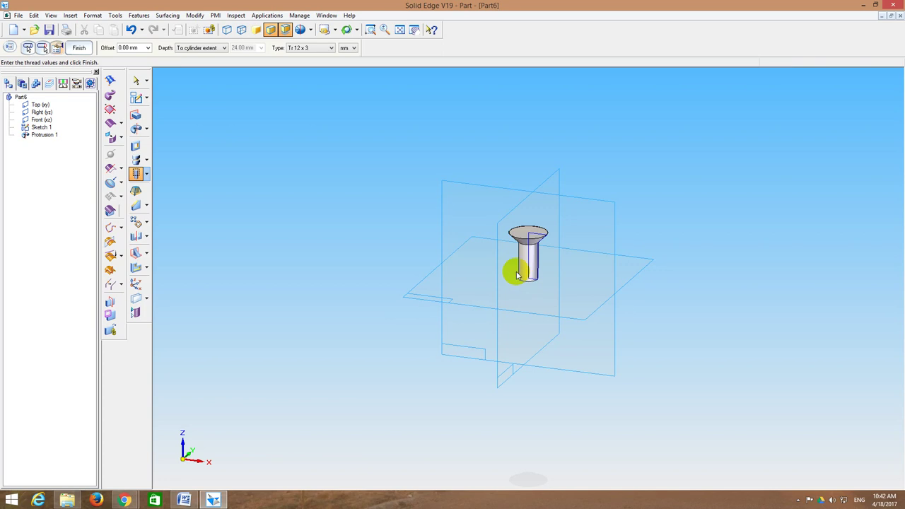
{"action": "left_click", "coordinate": [298, 47]}
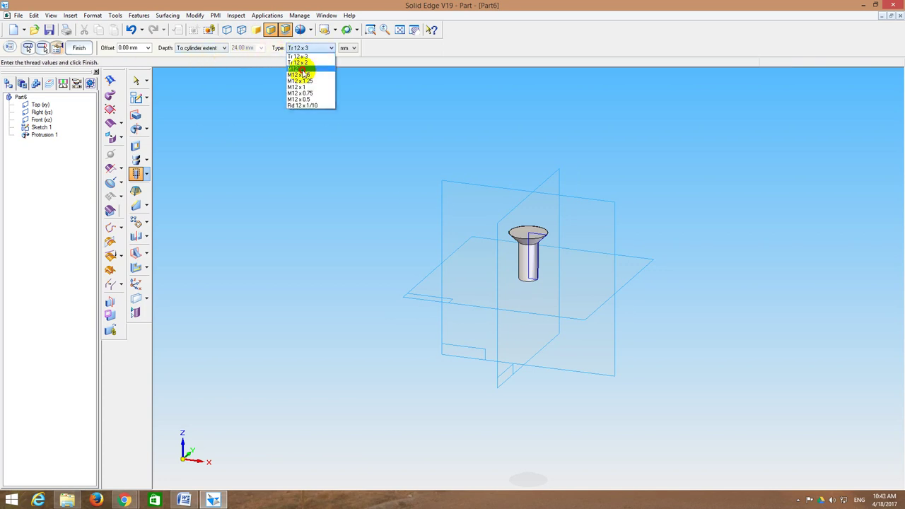
{"action": "left_click", "coordinate": [300, 68]}
{"action": "left_click", "coordinate": [79, 48]}
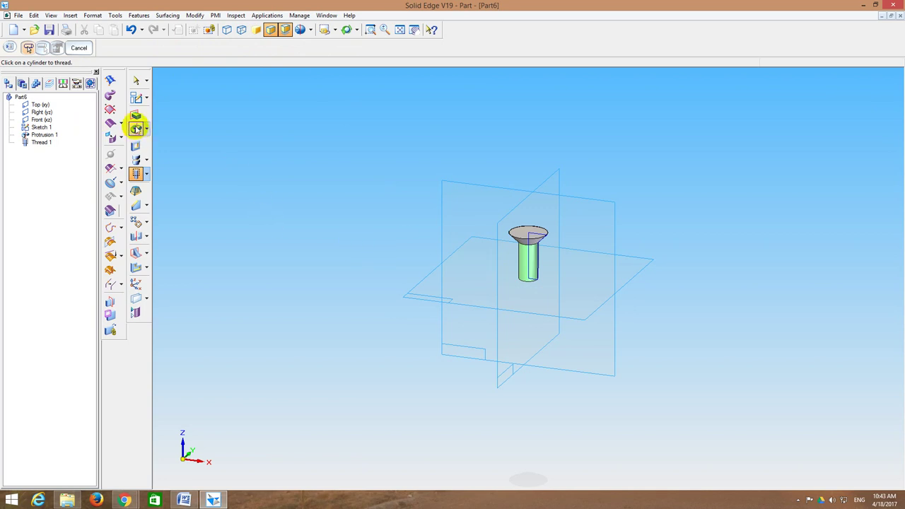
{"action": "left_click", "coordinate": [136, 97]}
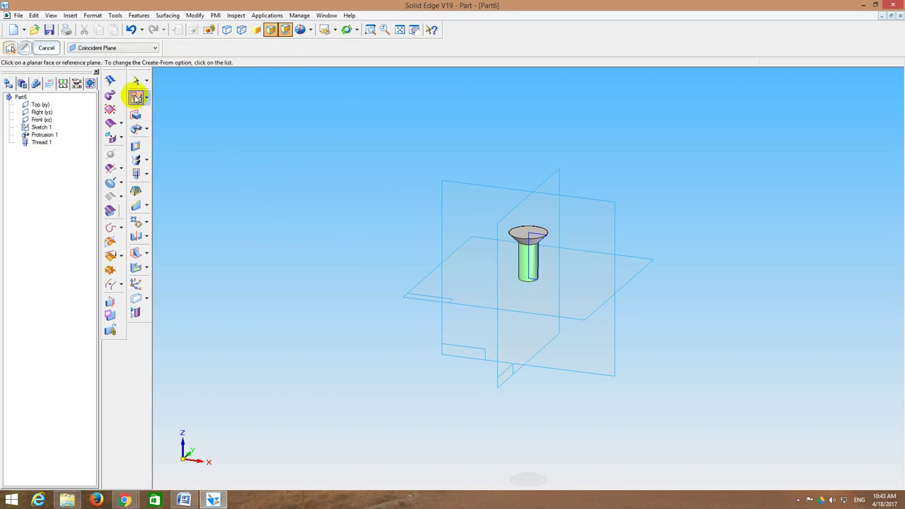
Step: Start a sketch on the Front plane and zoom in on the screw head
{"action": "left_click", "coordinate": [450, 188]}
{"action": "left_click", "coordinate": [390, 29]}
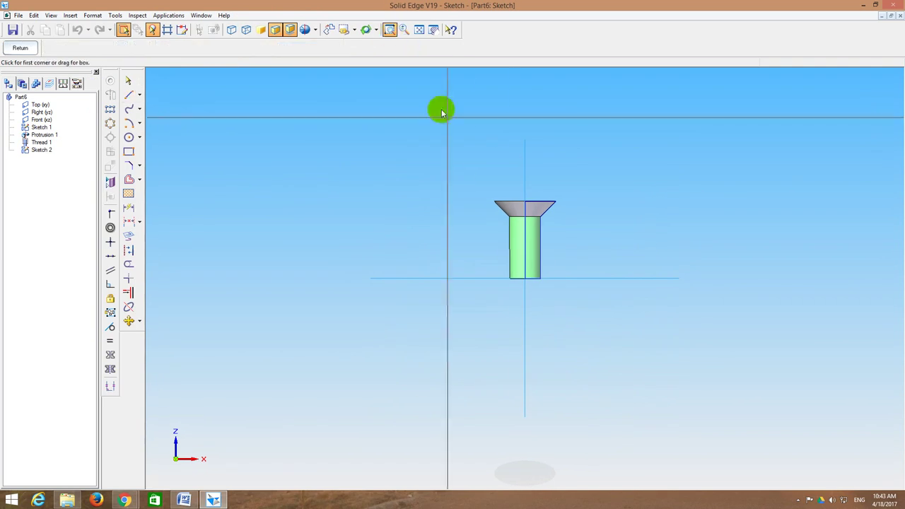
{"action": "left_click", "coordinate": [516, 178]}
{"action": "left_click", "coordinate": [545, 249]}
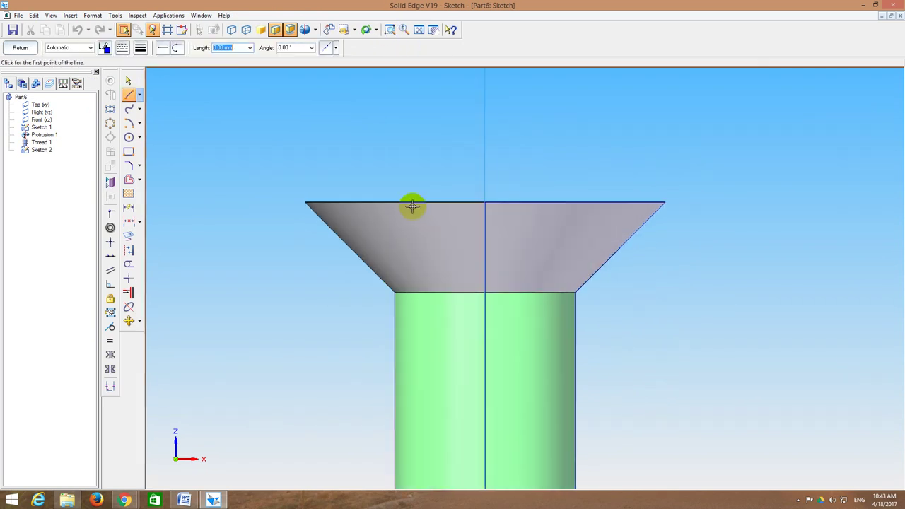
{"action": "left_click", "coordinate": [130, 95]}
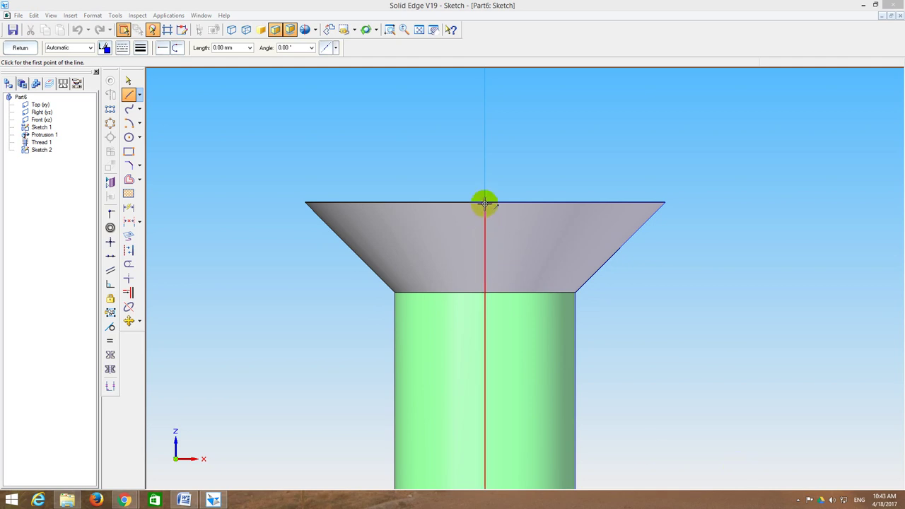
Step: Draw a closed 3 mm deep, 2 mm wide rectangle from the head's top centre
{"action": "left_click", "coordinate": [486, 204]}
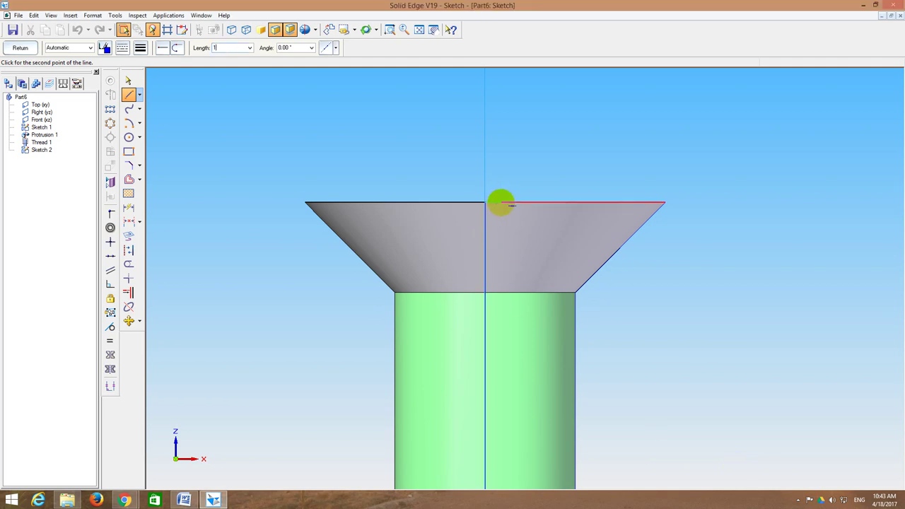
{"action": "left_click", "coordinate": [500, 204]}
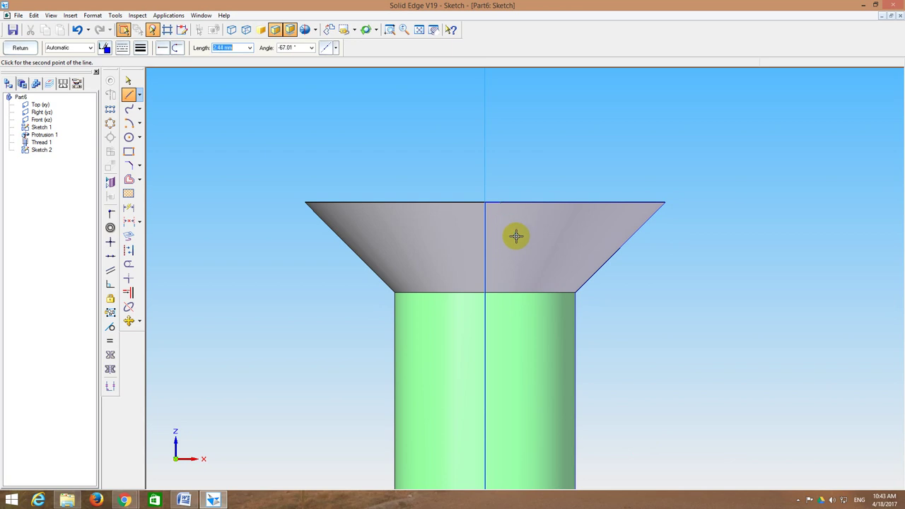
{"action": "type", "text": "3"}
{"action": "key", "text": "Tab"}
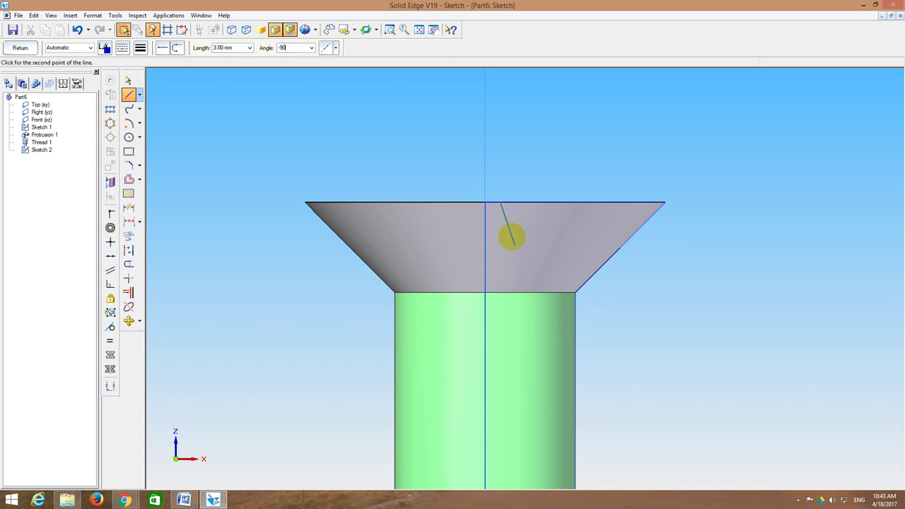
{"action": "key", "text": "Return"}
{"action": "type", "text": "180"}
{"action": "key", "text": "Return"}
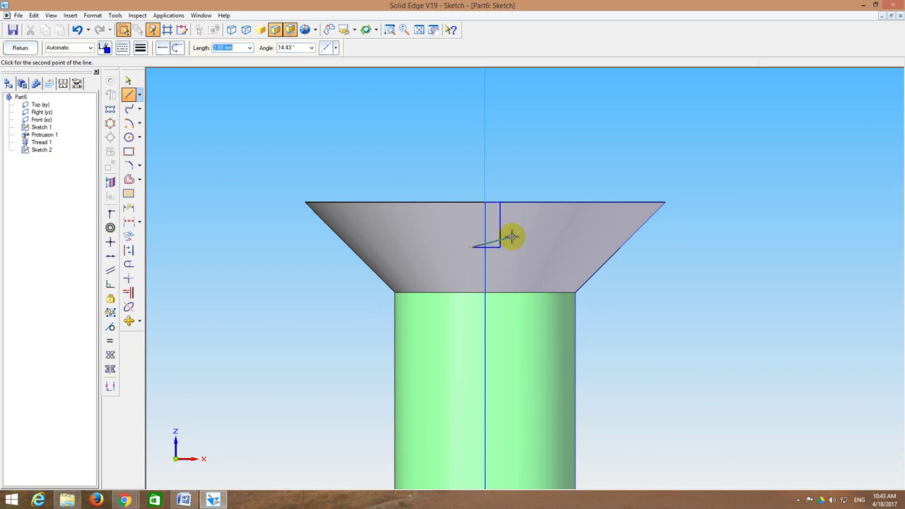
{"action": "type", "text": "90"}
{"action": "key", "text": "Return"}
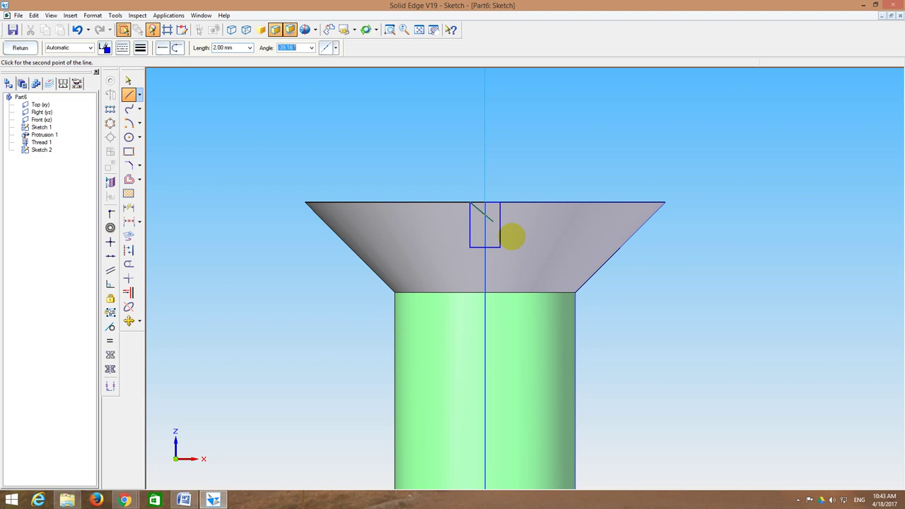
{"action": "type", "text": "0"}
{"action": "key", "text": "Return"}
{"action": "key", "text": "Escape"}
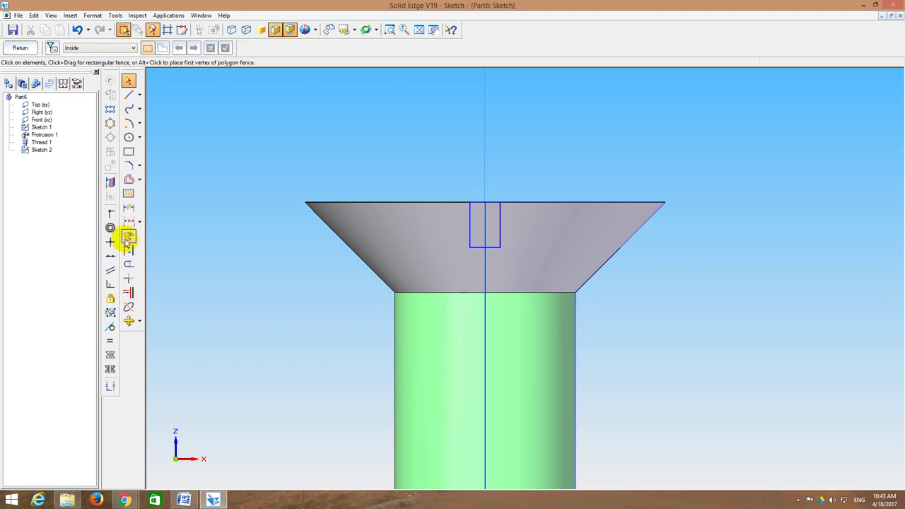
Step: Dimension the rectangle 3 mm high and 2 mm wide, then finish Sketch 2
{"action": "left_click", "coordinate": [129, 207]}
{"action": "left_click", "coordinate": [499, 225]}
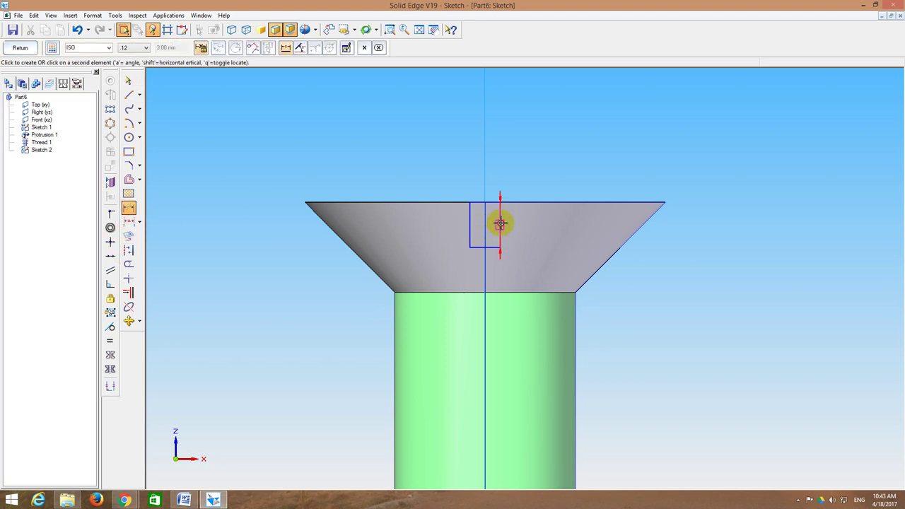
{"action": "left_click", "coordinate": [521, 224]}
{"action": "left_click", "coordinate": [481, 247]}
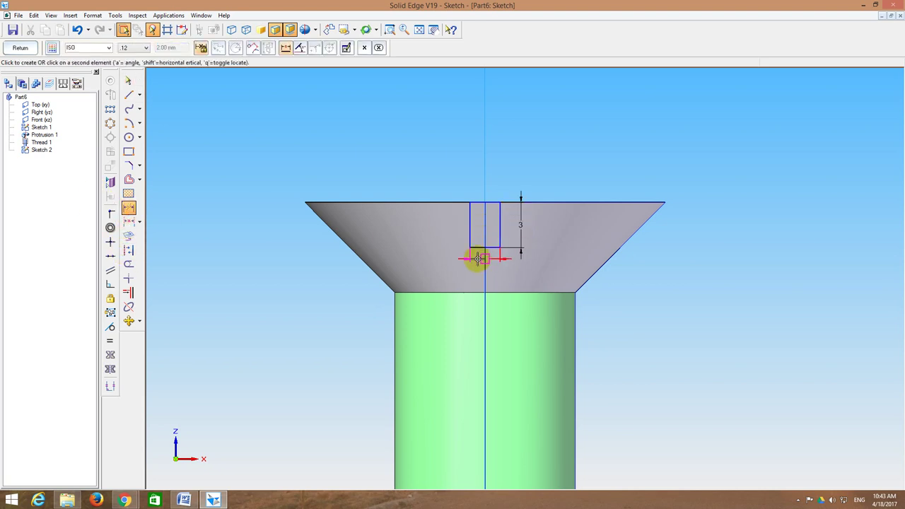
{"action": "left_click", "coordinate": [481, 263]}
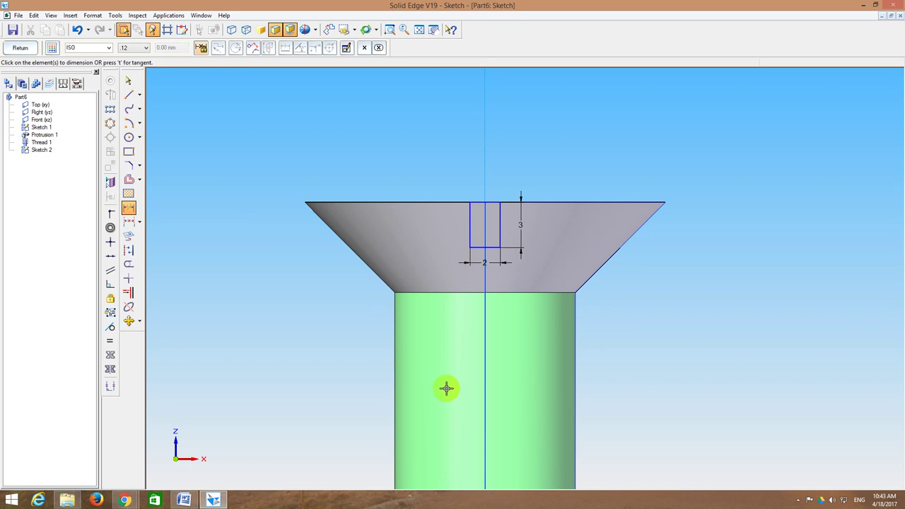
{"action": "left_click", "coordinate": [18, 47]}
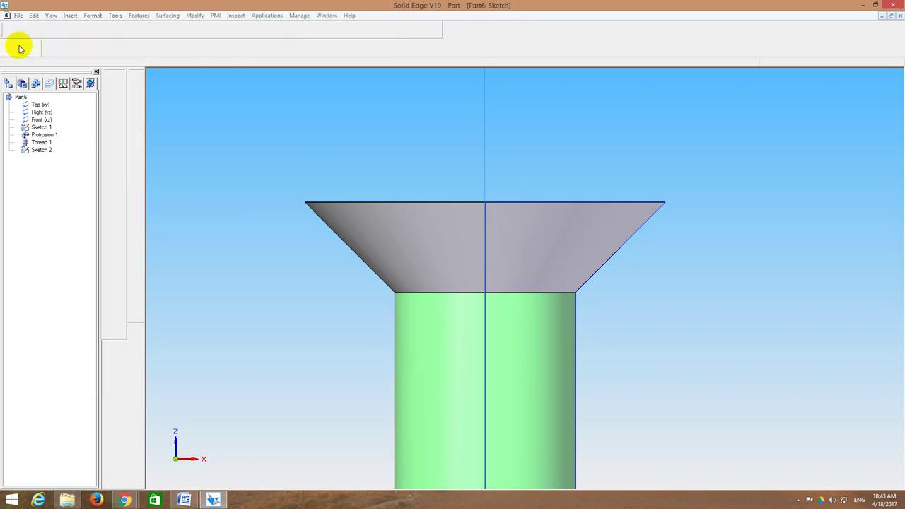
Step: Cut a symmetric slot through the screw head from Sketch 2, then start saving
{"action": "left_click", "coordinate": [136, 145]}
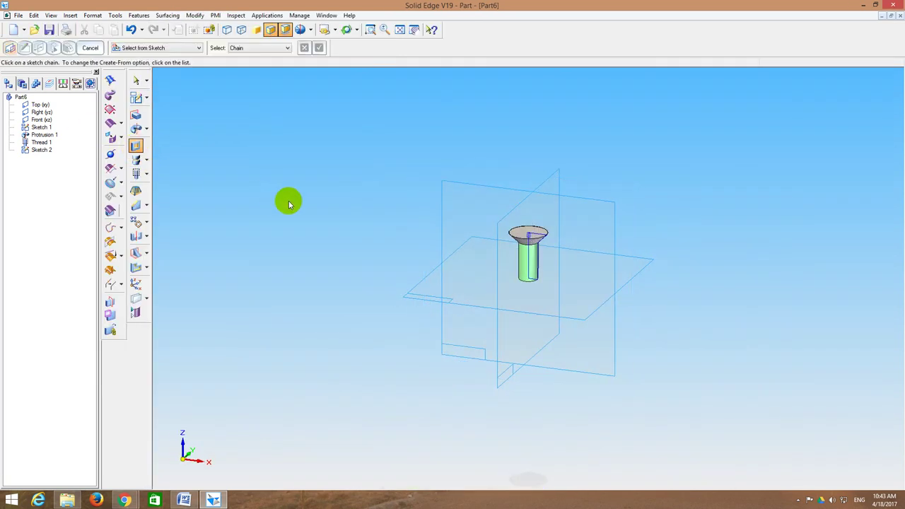
{"action": "left_click", "coordinate": [531, 240]}
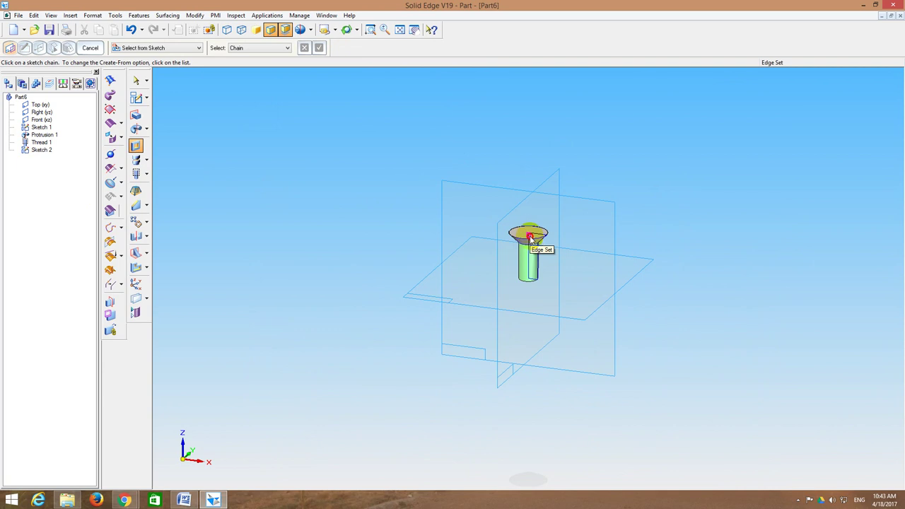
{"action": "right_click", "coordinate": [358, 137]}
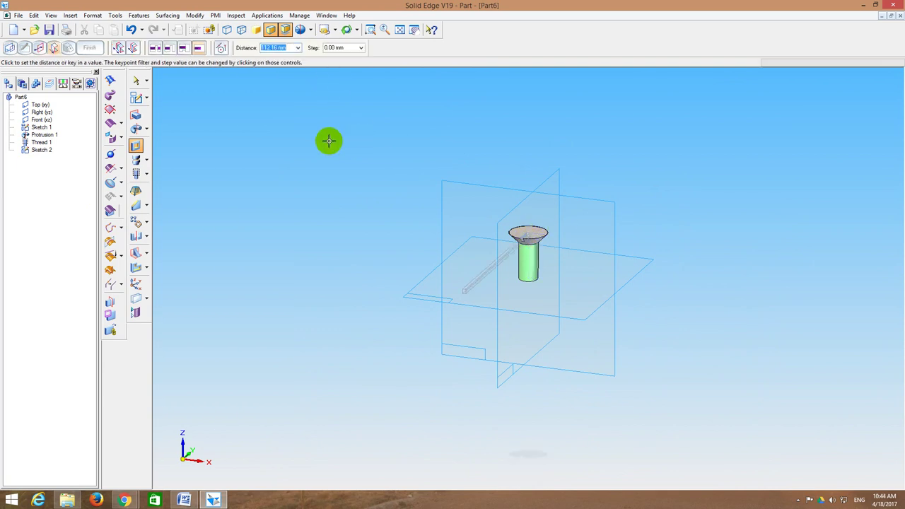
{"action": "left_click", "coordinate": [132, 47]}
{"action": "left_click", "coordinate": [297, 192]}
{"action": "middle_click_drag", "start_coordinate": [222, 186], "coordinate": [251, 194]}
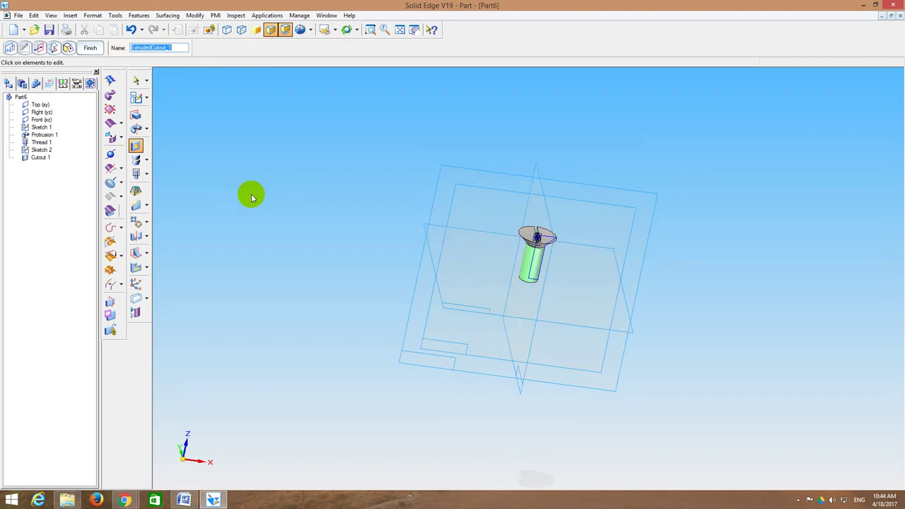
{"action": "left_click", "coordinate": [90, 48]}
{"action": "mouse_move", "coordinate": [281, 153]}
{"action": "middle_mouse_down"}
{"action": "mouse_move", "coordinate": [252, 163]}
{"action": "mouse_move", "coordinate": [281, 172]}
{"action": "mouse_move", "coordinate": [303, 139]}
{"action": "mouse_move", "coordinate": [290, 178]}
{"action": "mouse_move", "coordinate": [267, 165]}
{"action": "middle_mouse_up"}
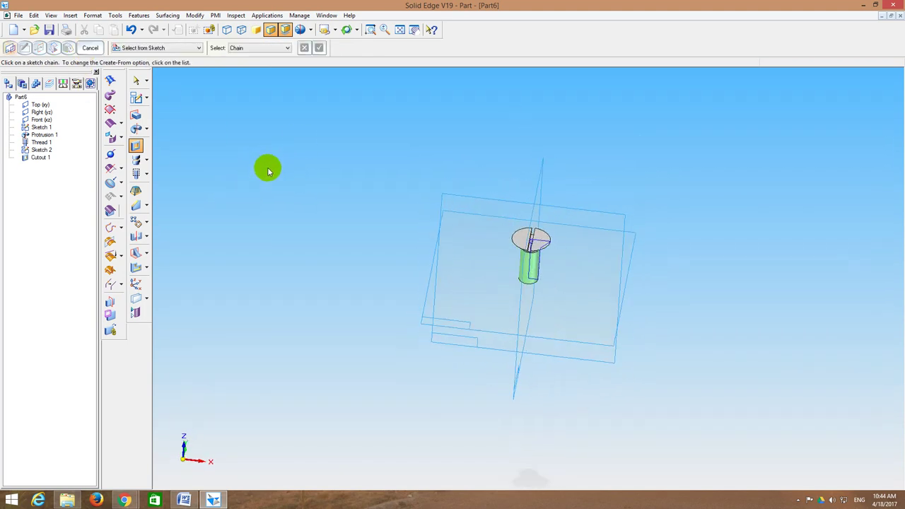
{"action": "left_click", "coordinate": [49, 29]}
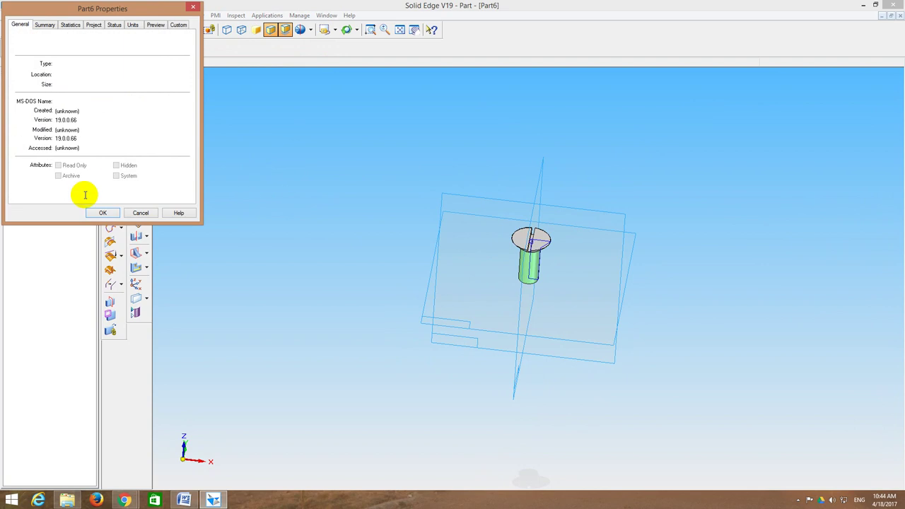
Step: Save the screw part as 6_Screw.par and bring up the reference drawings
{"action": "left_click", "coordinate": [104, 213]}
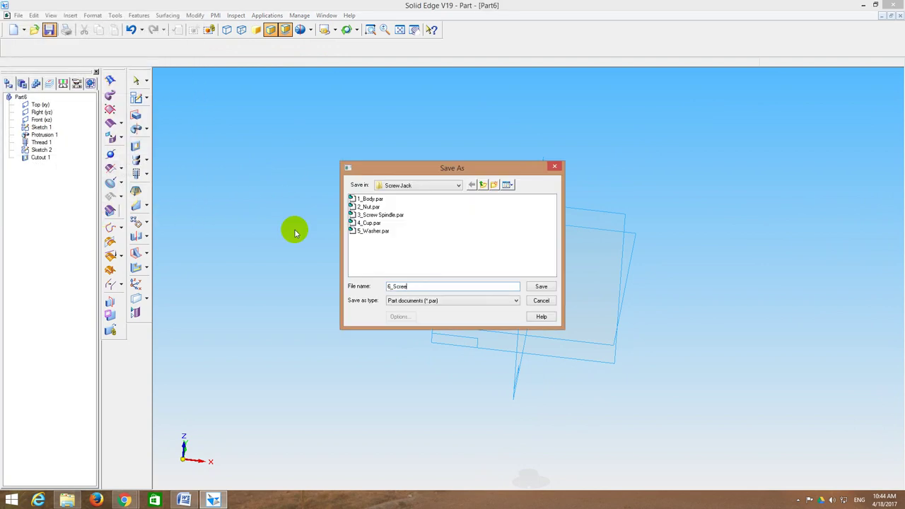
{"action": "type", "text": "6_Screw"}
{"action": "key", "text": "Return"}
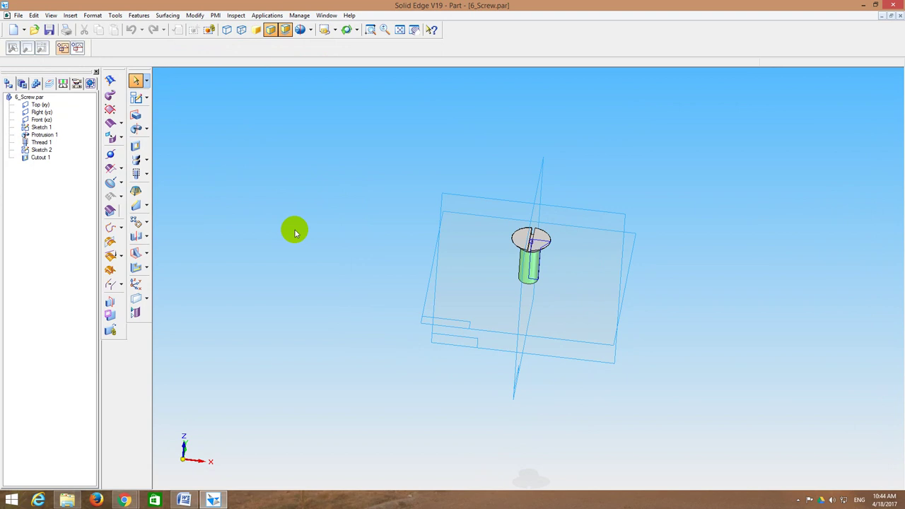
{"action": "middle_click_drag", "start_coordinate": [324, 151], "coordinate": [423, 186]}
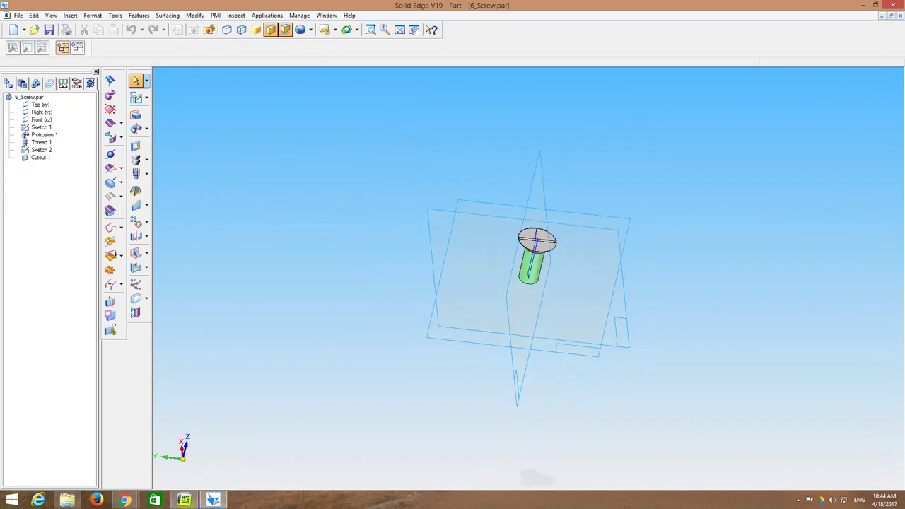
{"action": "left_click", "coordinate": [184, 500]}
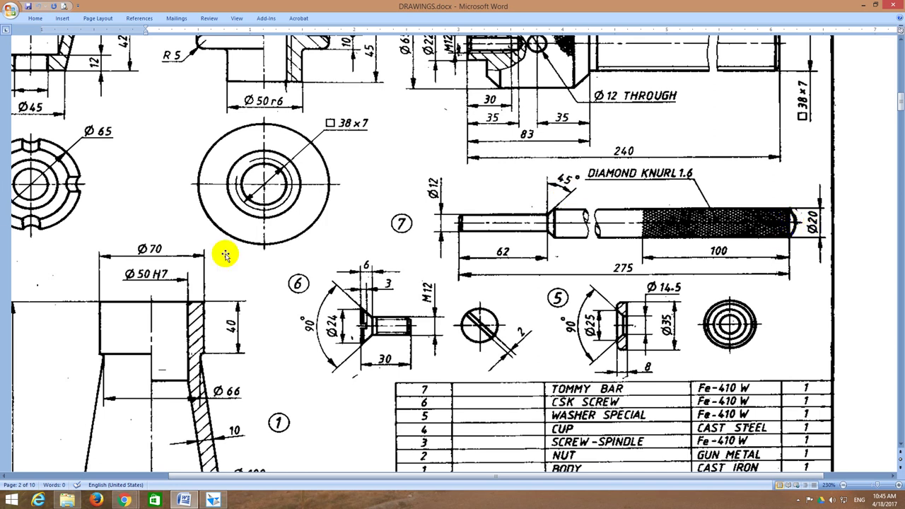
Step: Return from the Word drawings to the saved 6_Screw part in Solid Edge
{"action": "left_click", "coordinate": [206, 501]}
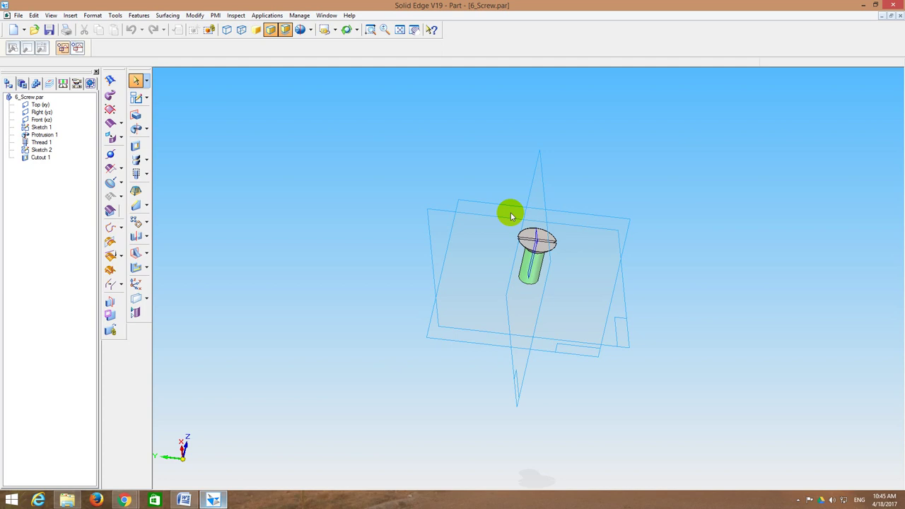
Step: Close the screw part, start a new part and begin a sketch on the Top plane
{"action": "left_click", "coordinate": [900, 16]}
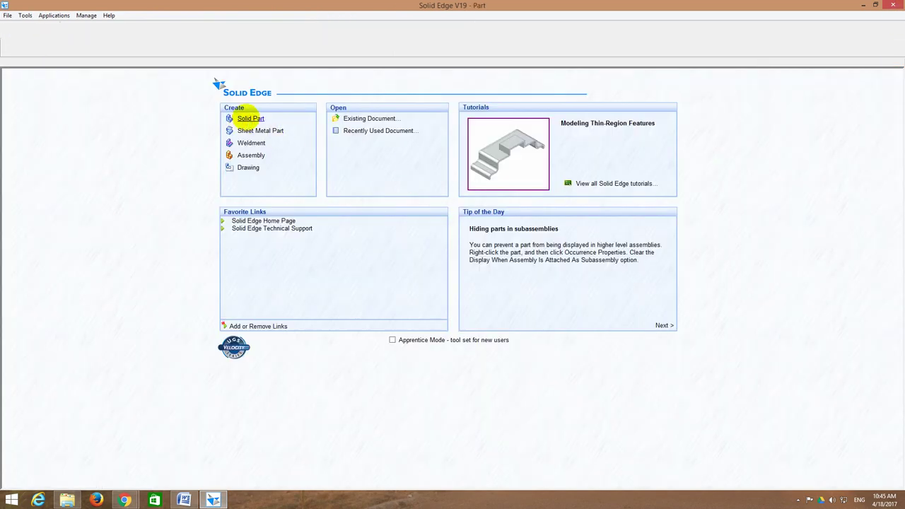
{"action": "left_click", "coordinate": [249, 119]}
{"action": "left_click", "coordinate": [136, 97]}
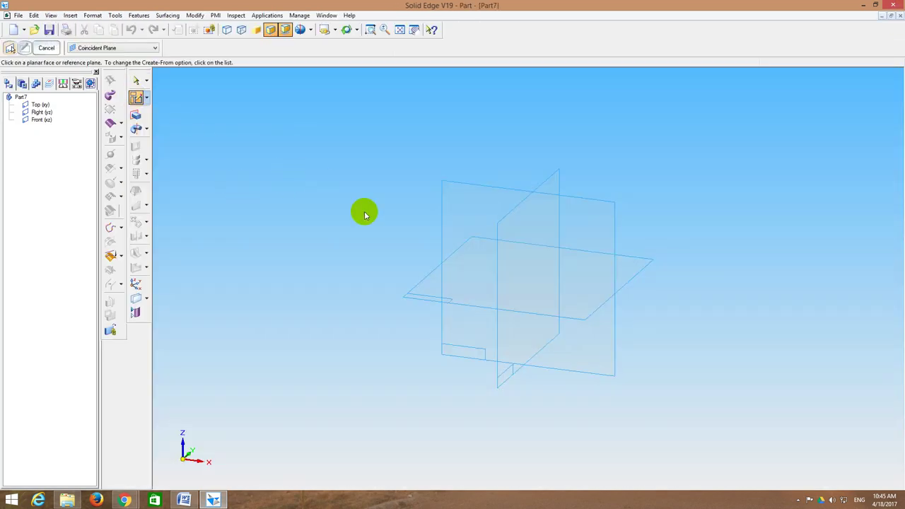
{"action": "left_click", "coordinate": [416, 295]}
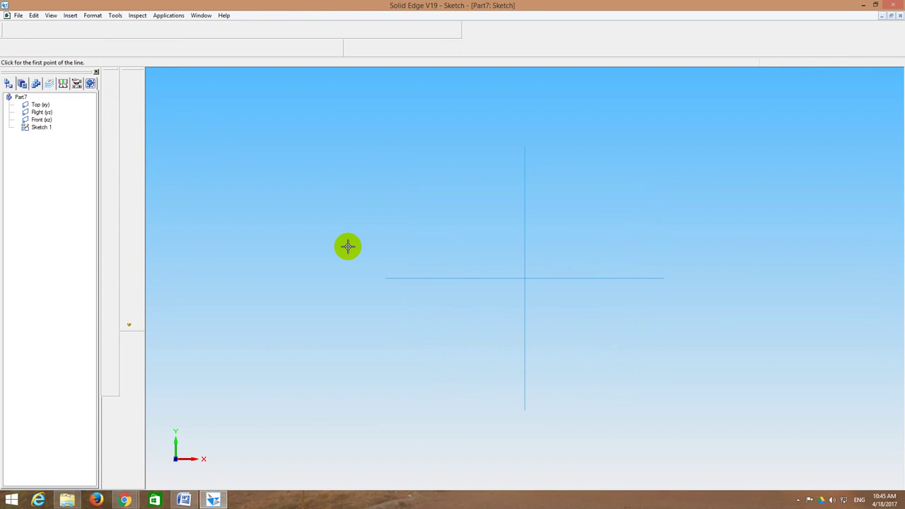
Step: Draw the first profile lines, including the 45° slanted shoulder segment
{"action": "left_click", "coordinate": [130, 97]}
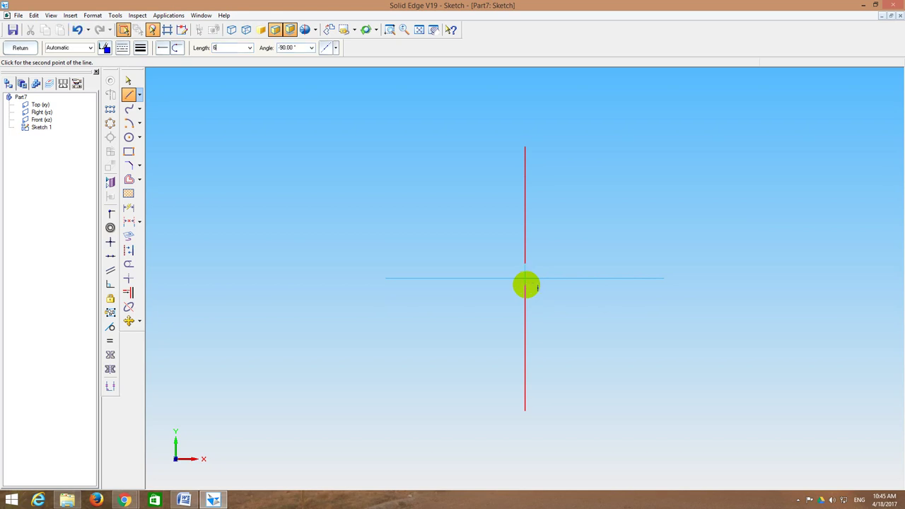
{"action": "type", "text": "00"}
{"action": "key", "text": "Return"}
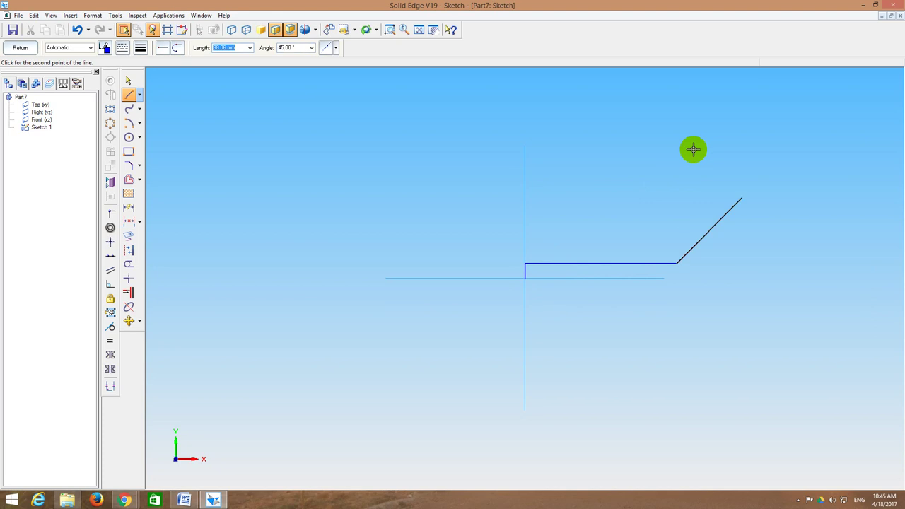
{"action": "left_click", "coordinate": [727, 192]}
{"action": "left_click", "coordinate": [419, 29]}
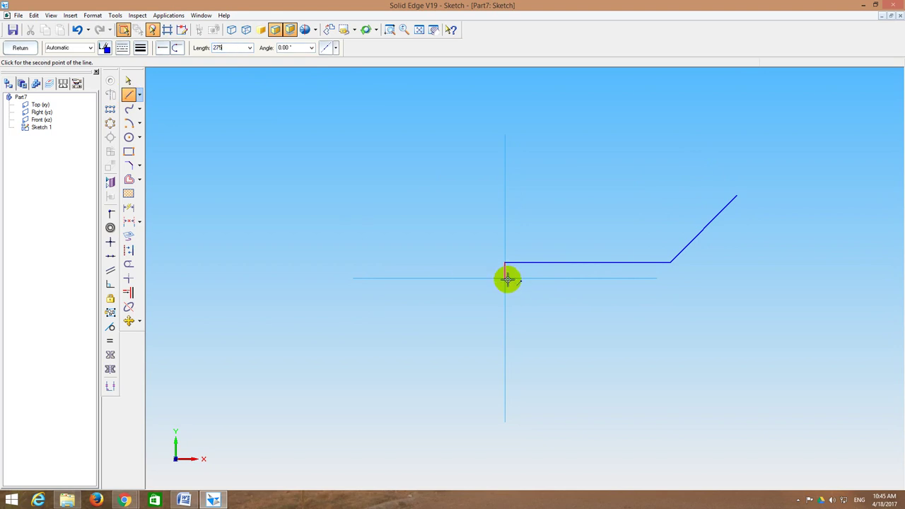
Step: Add the 275 mm line, the 10 mm vertical end segment and the 180° top line
{"action": "key", "text": "Return"}
{"action": "left_click", "coordinate": [507, 278]}
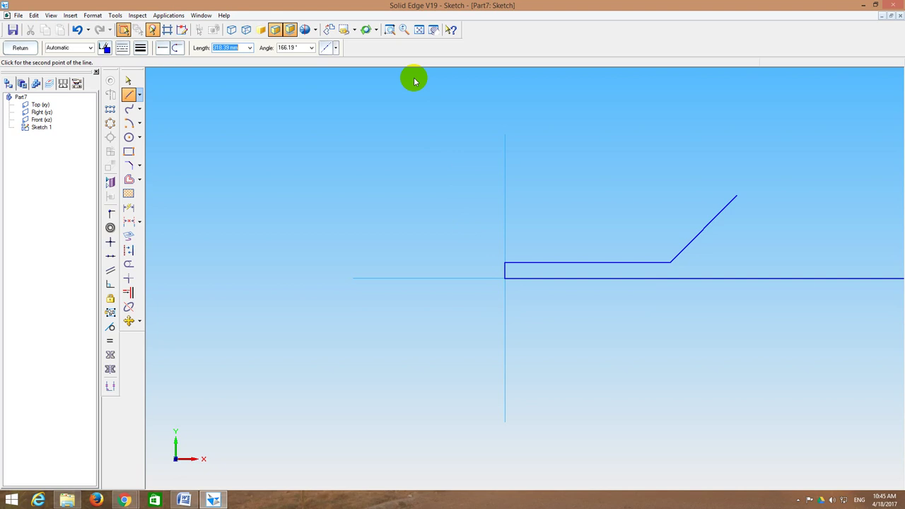
{"action": "left_click", "coordinate": [421, 31]}
{"action": "type", "text": "1"}
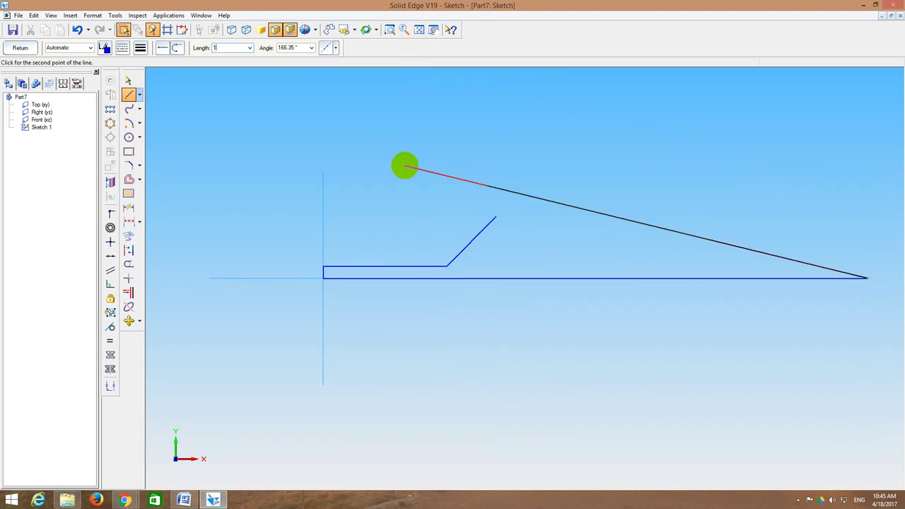
{"action": "type", "text": "0"}
{"action": "key", "text": "Return"}
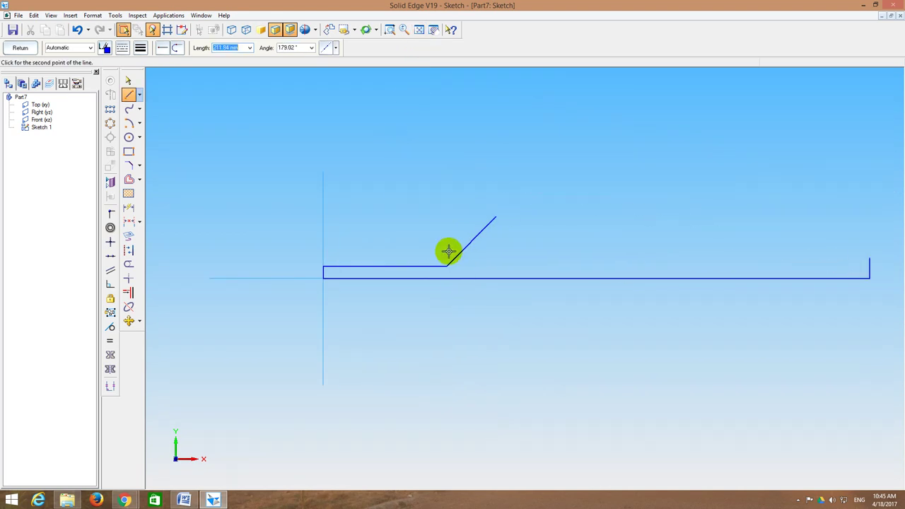
{"action": "key", "text": "Tab"}
{"action": "type", "text": "180"}
{"action": "key", "text": "Tab"}
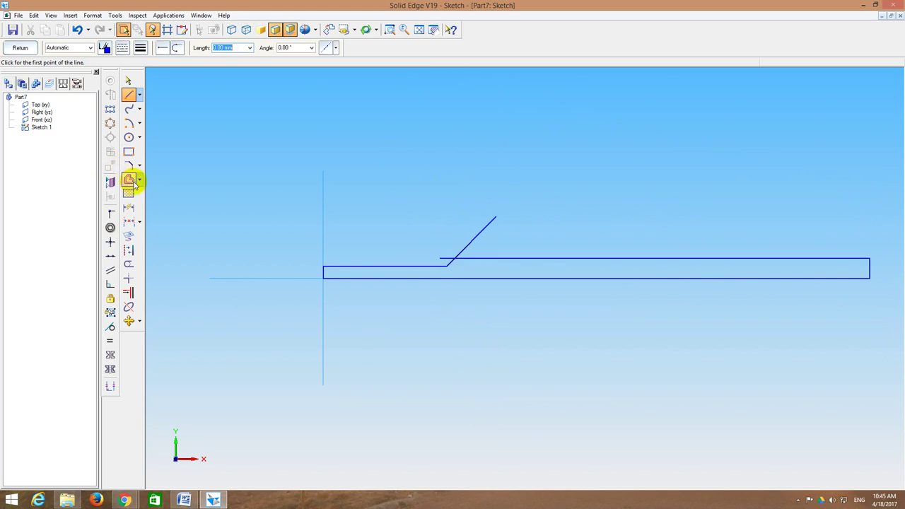
Step: Trim the extra diagonal and short stub, then finish the sketch
{"action": "left_click", "coordinate": [129, 265]}
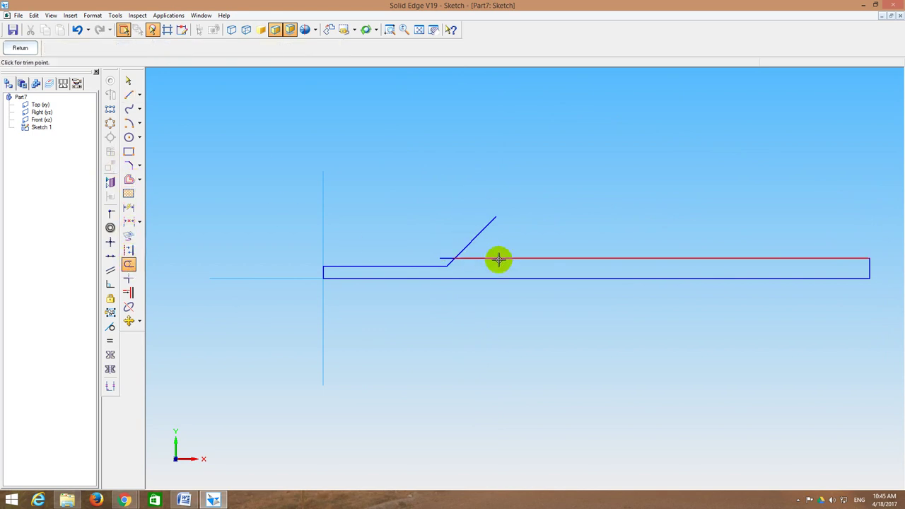
{"action": "left_click", "coordinate": [476, 236]}
{"action": "left_click", "coordinate": [440, 259]}
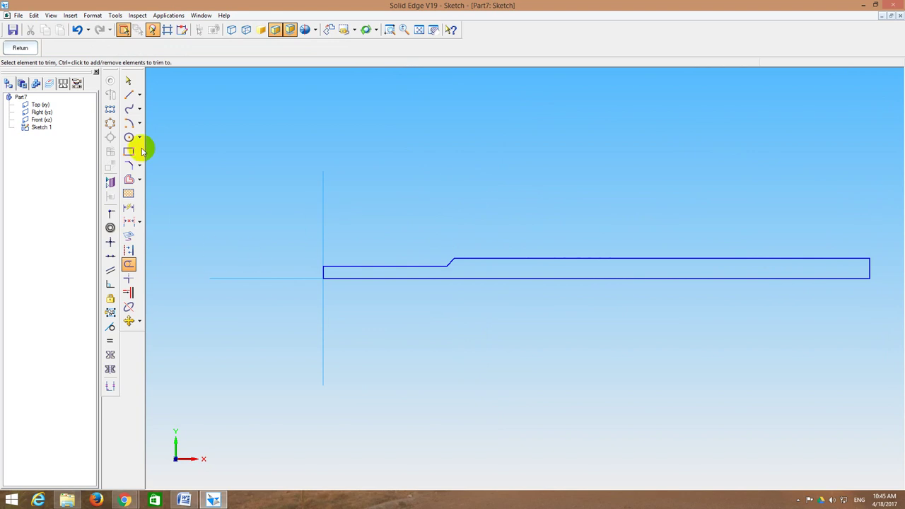
{"action": "left_click", "coordinate": [24, 50]}
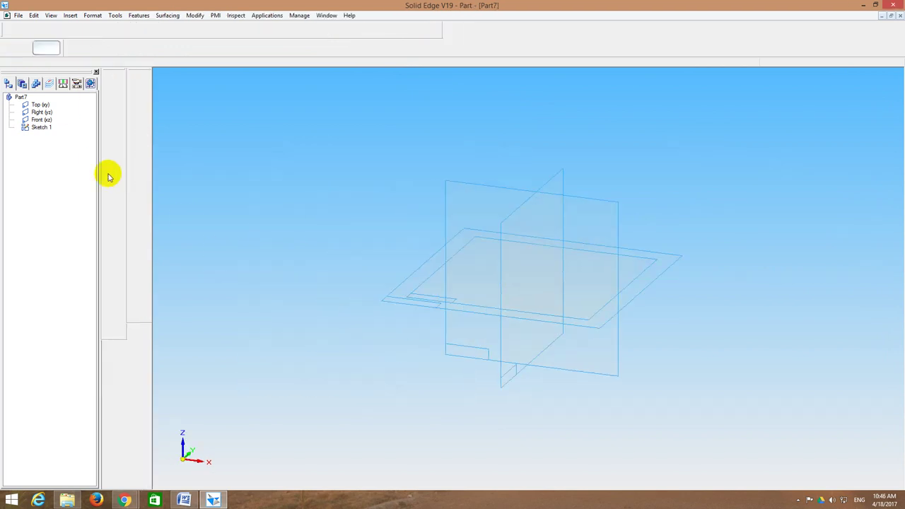
Step: Revolve the tommy bar profile a full 360° about its bottom line into a shaft
{"action": "left_click", "coordinate": [136, 128]}
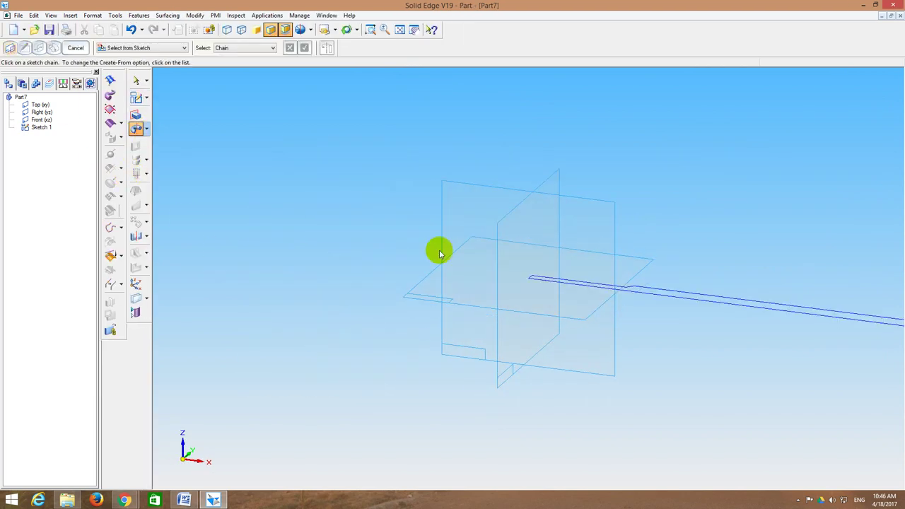
{"action": "left_click", "coordinate": [635, 289]}
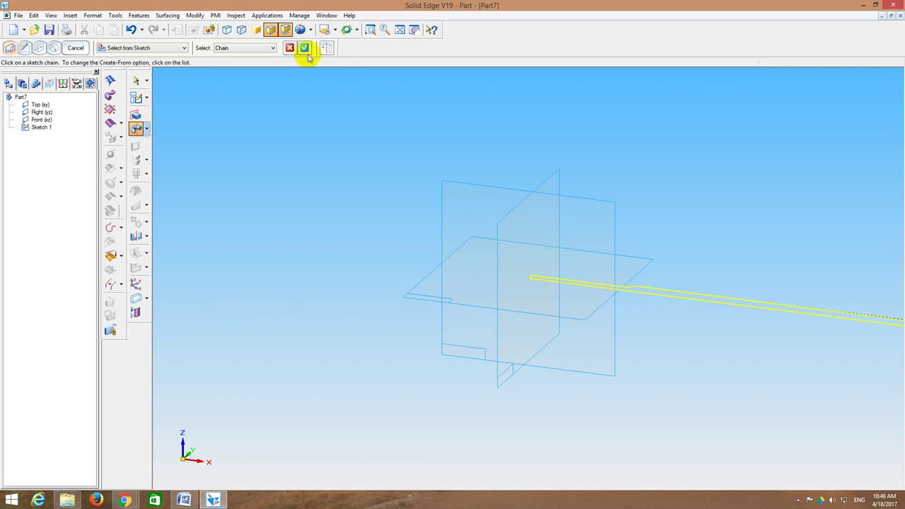
{"action": "left_click", "coordinate": [304, 48]}
{"action": "left_click", "coordinate": [667, 297]}
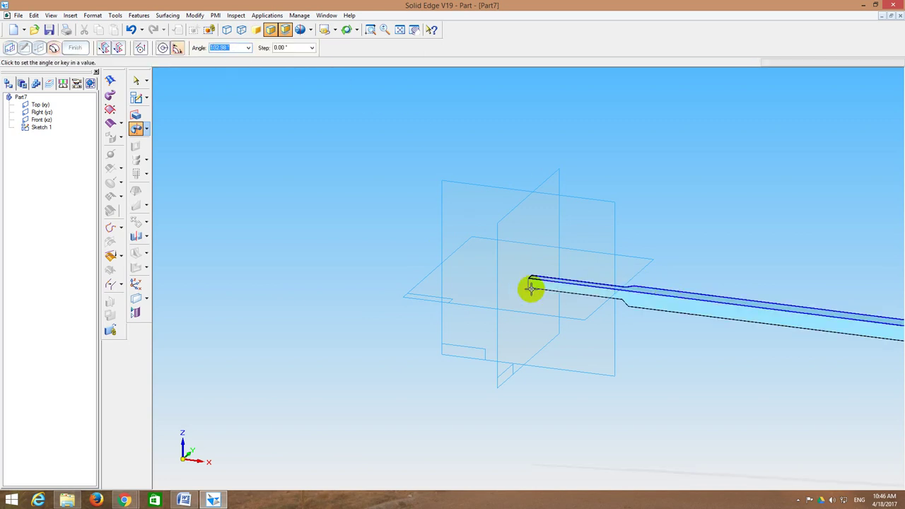
{"action": "left_click", "coordinate": [163, 49]}
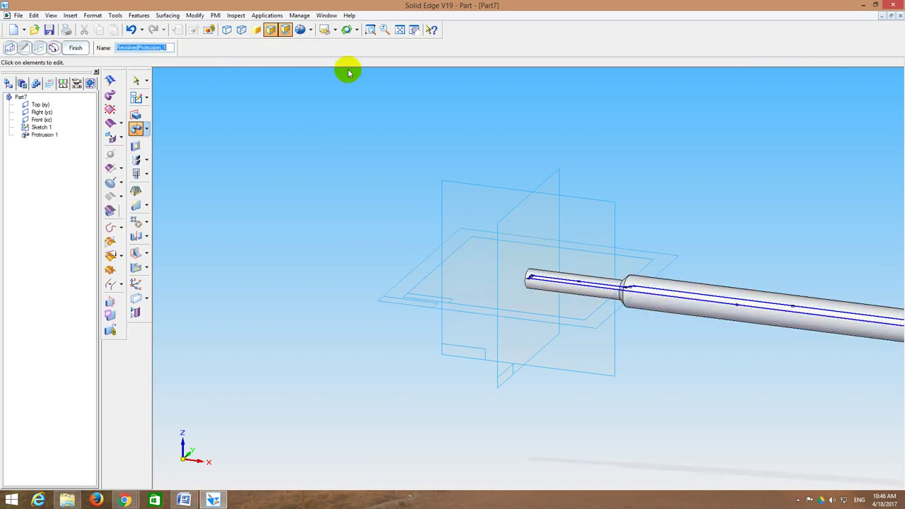
{"action": "left_click", "coordinate": [399, 30]}
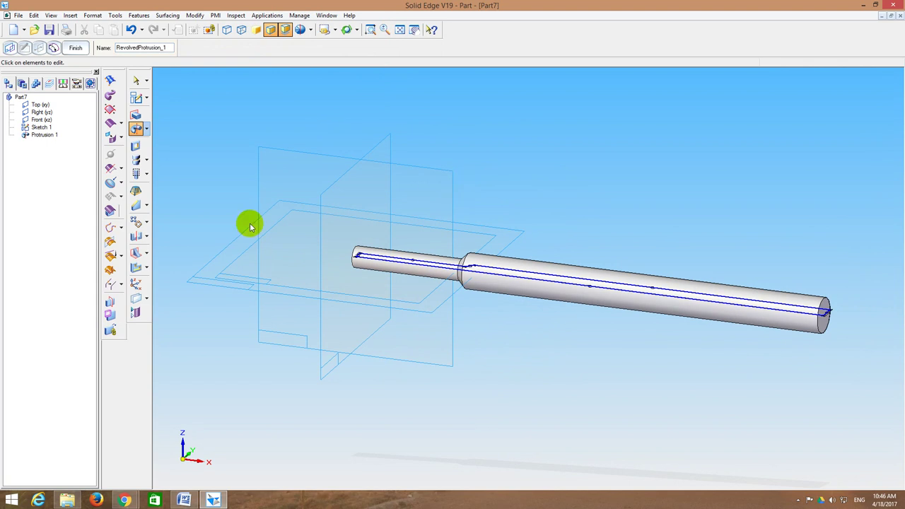
Step: Add a 5 mm round to the shaft's end edge
{"action": "left_click", "coordinate": [148, 206]}
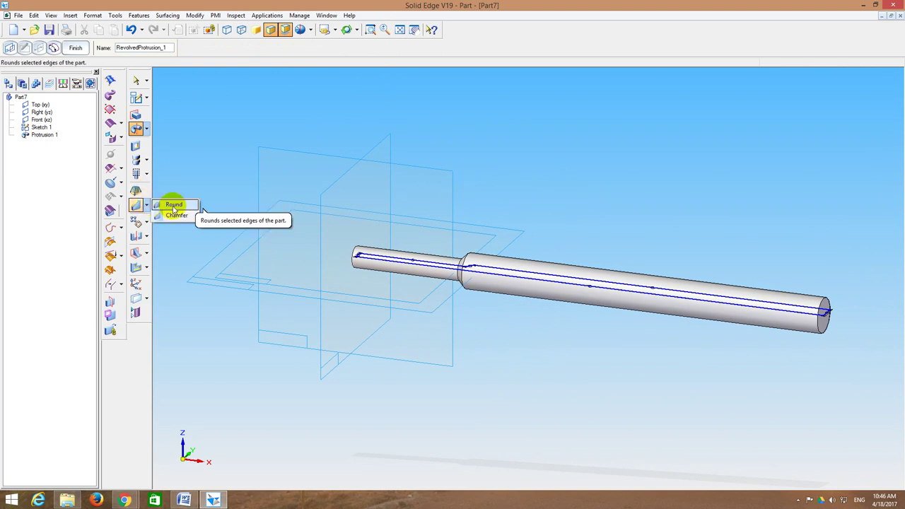
{"action": "left_click", "coordinate": [174, 207]}
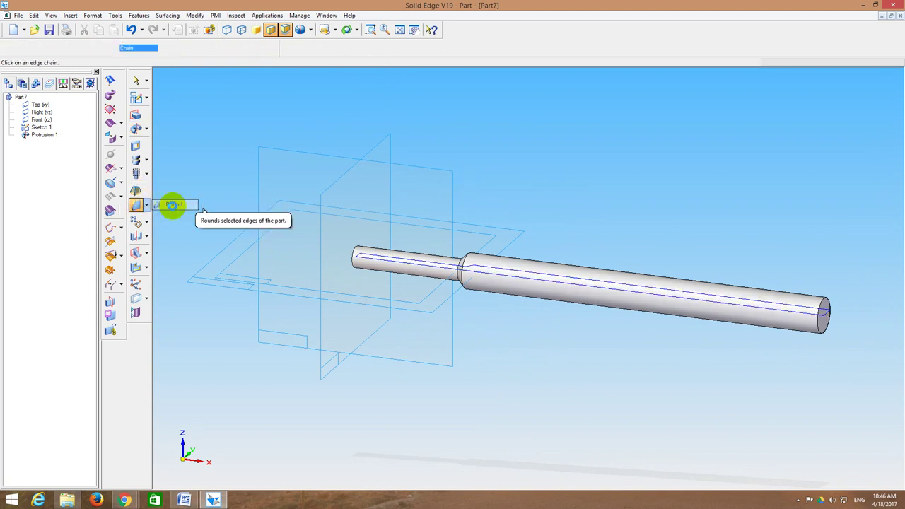
{"action": "left_click", "coordinate": [823, 302]}
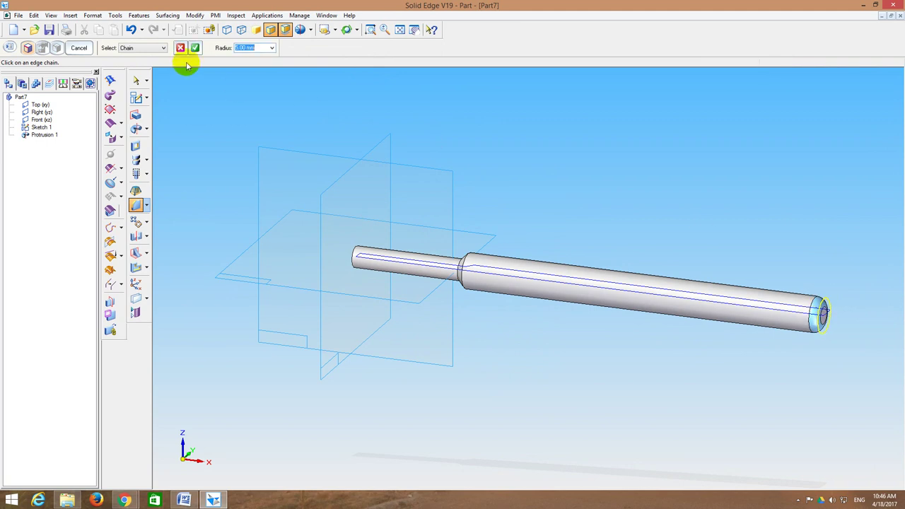
{"action": "left_click", "coordinate": [195, 47]}
{"action": "key", "text": "ctrl+f"}
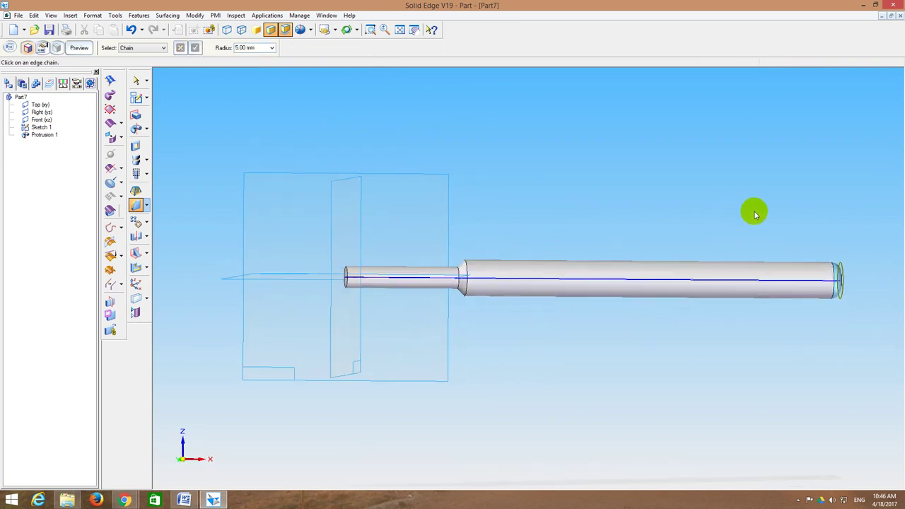
{"action": "middle_click_drag", "start_coordinate": [755, 213], "coordinate": [743, 246]}
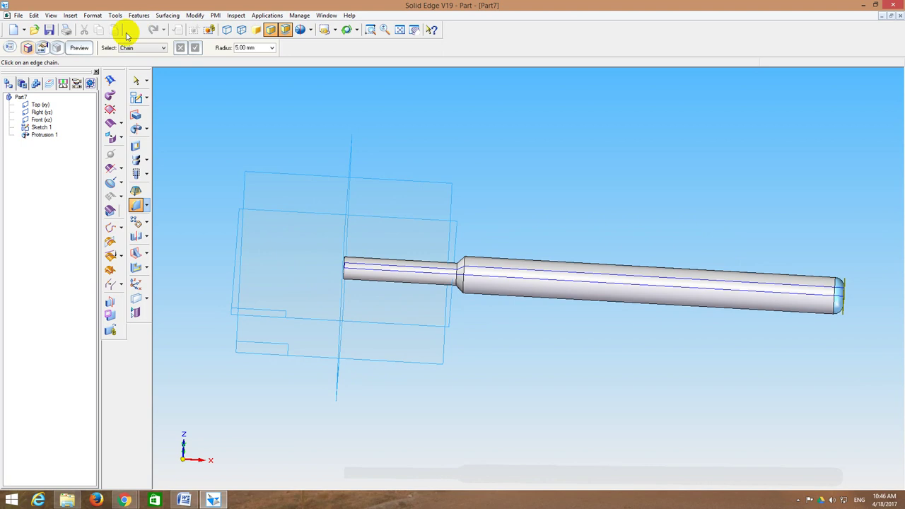
{"action": "left_click", "coordinate": [79, 48]}
{"action": "left_click", "coordinate": [78, 48]}
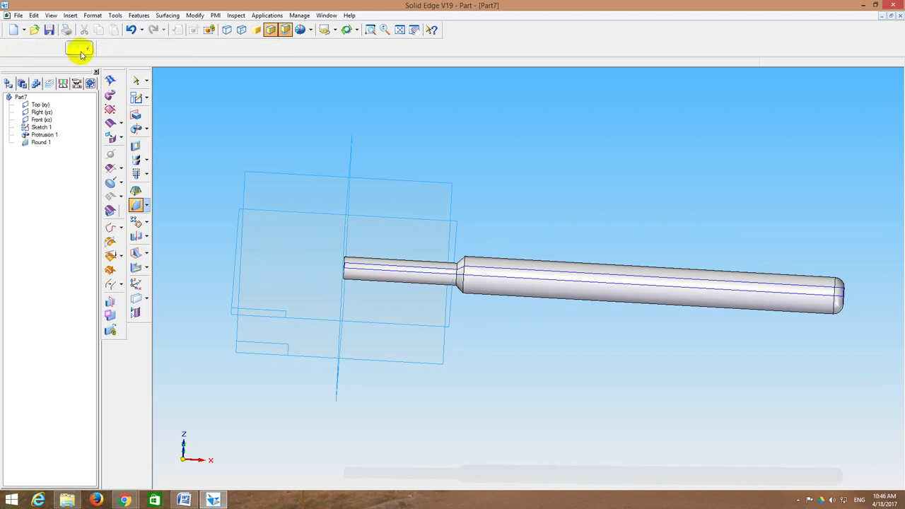
Step: Save the part as 7_Tommy Bar and close it
{"action": "left_click", "coordinate": [50, 30]}
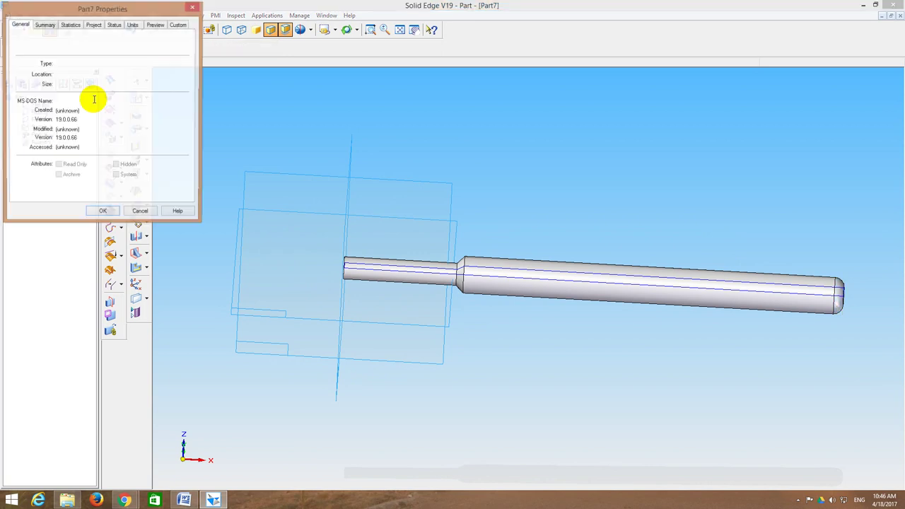
{"action": "left_click", "coordinate": [102, 213]}
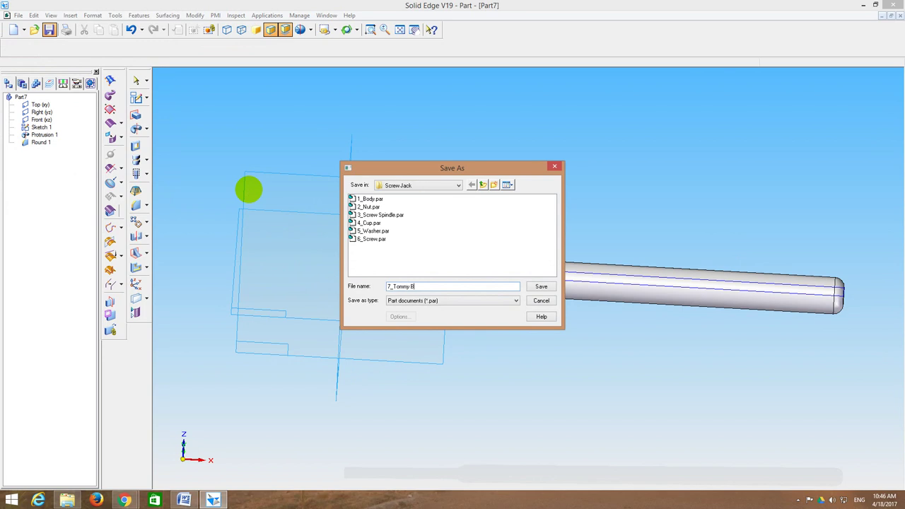
{"action": "type", "text": "7_Tommy Bar"}
{"action": "key", "text": "Return"}
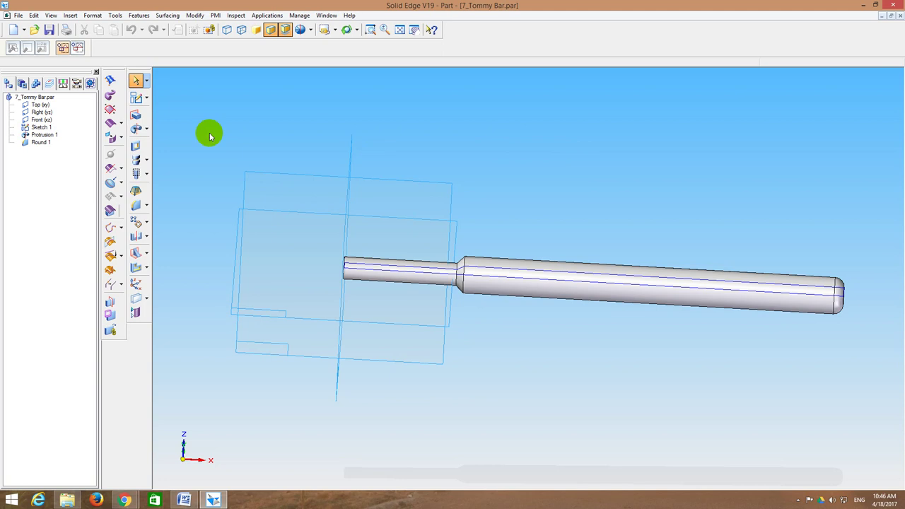
{"action": "left_click", "coordinate": [900, 17]}
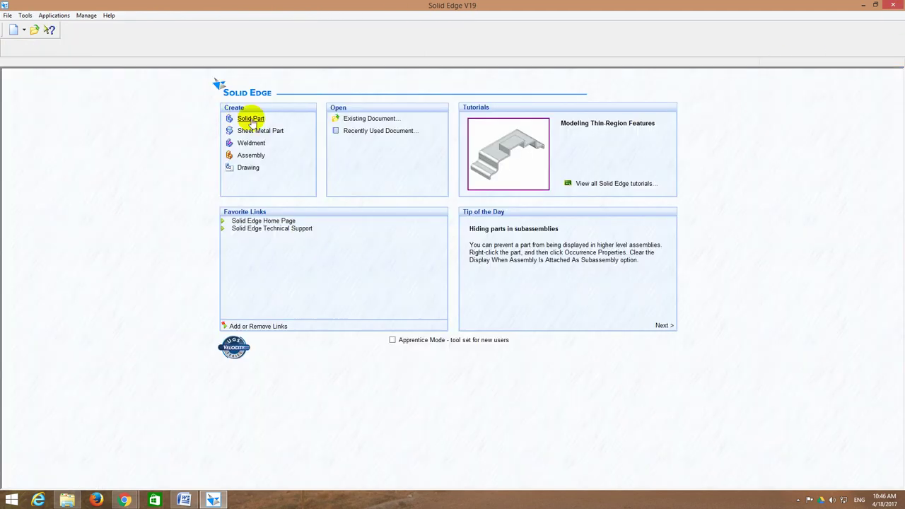
Step: Open 1_Body.par and create a new assembly from it with the default template
{"action": "left_click", "coordinate": [361, 118]}
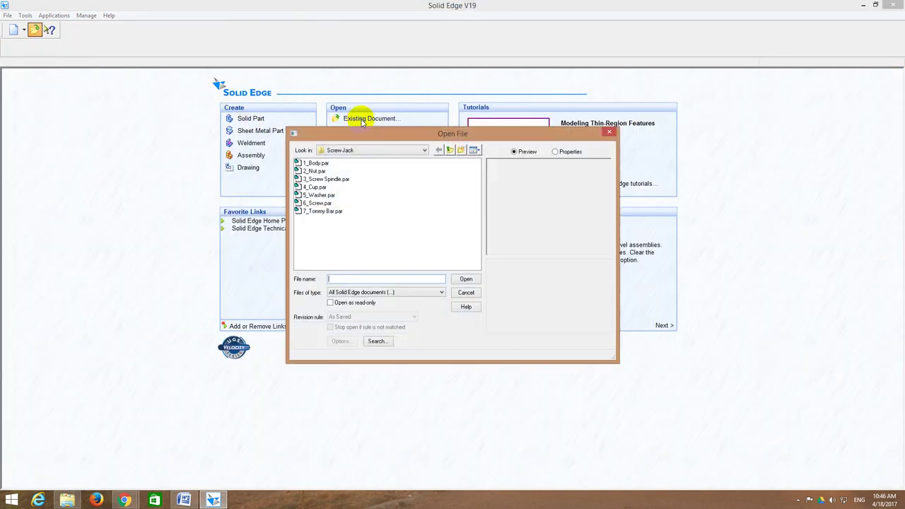
{"action": "left_click", "coordinate": [317, 163]}
{"action": "left_click", "coordinate": [466, 279]}
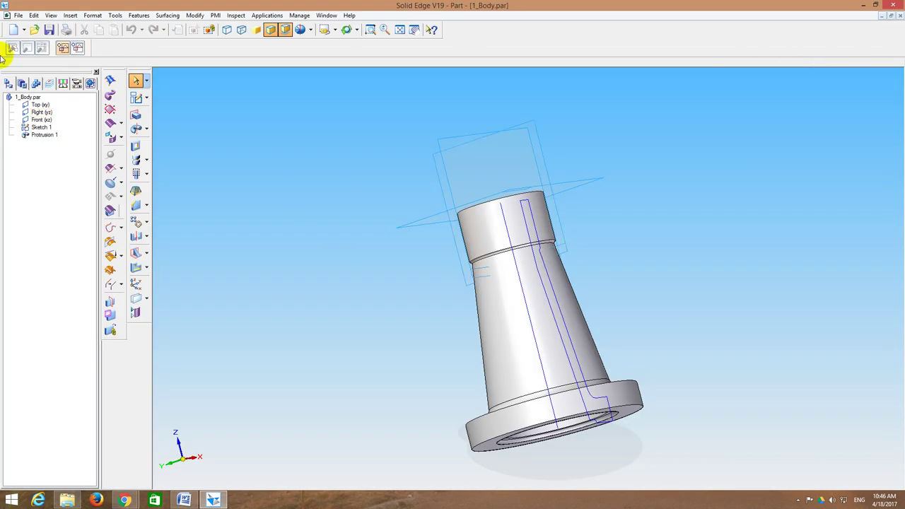
{"action": "left_click", "coordinate": [19, 15]}
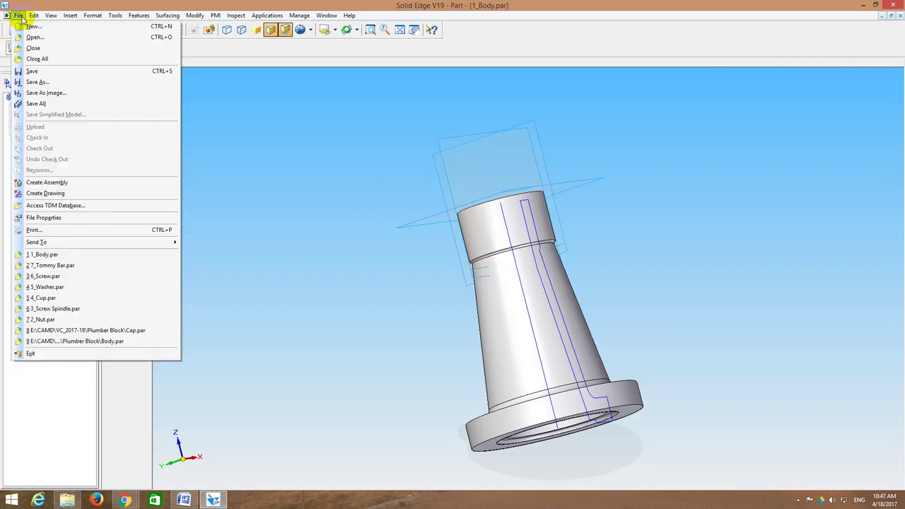
{"action": "left_click", "coordinate": [51, 183]}
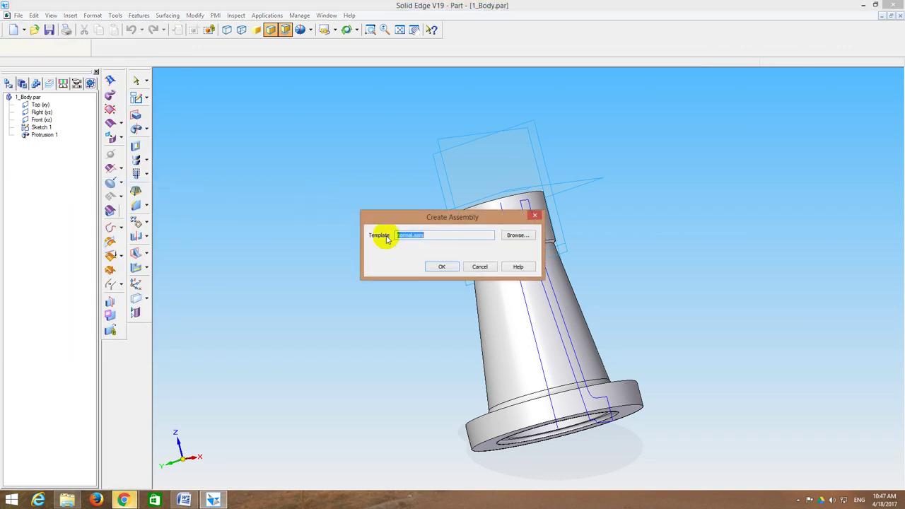
{"action": "left_click", "coordinate": [443, 267]}
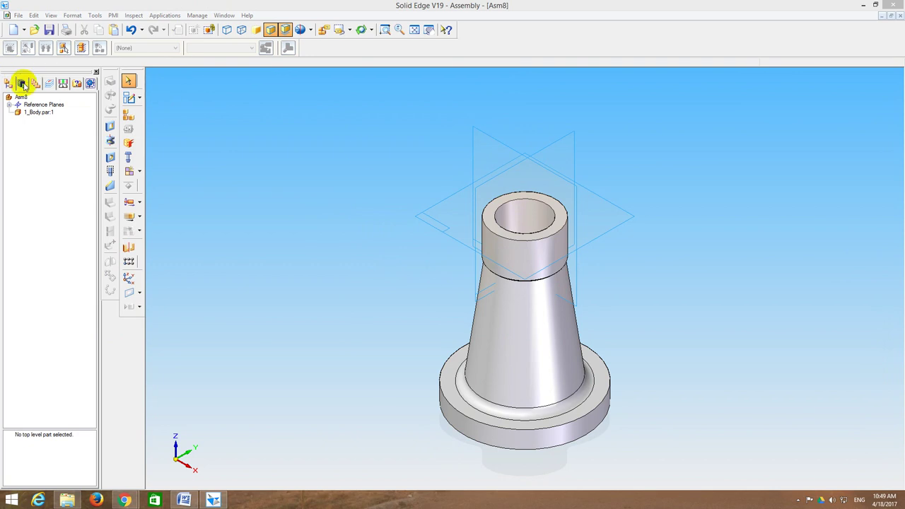
Step: Browse the parts library to the E:\VC\3VC15ME00\Screw Jack folder
{"action": "left_click", "coordinate": [21, 83]}
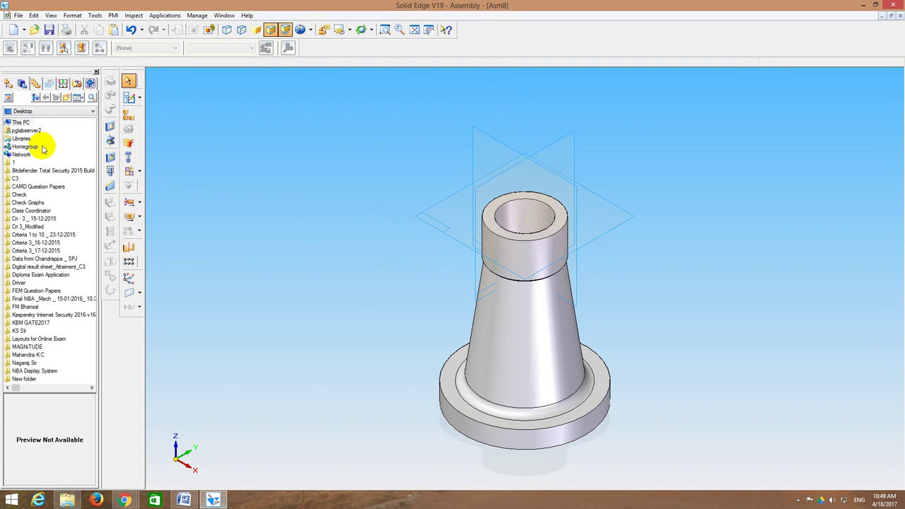
{"action": "left_click", "coordinate": [40, 111]}
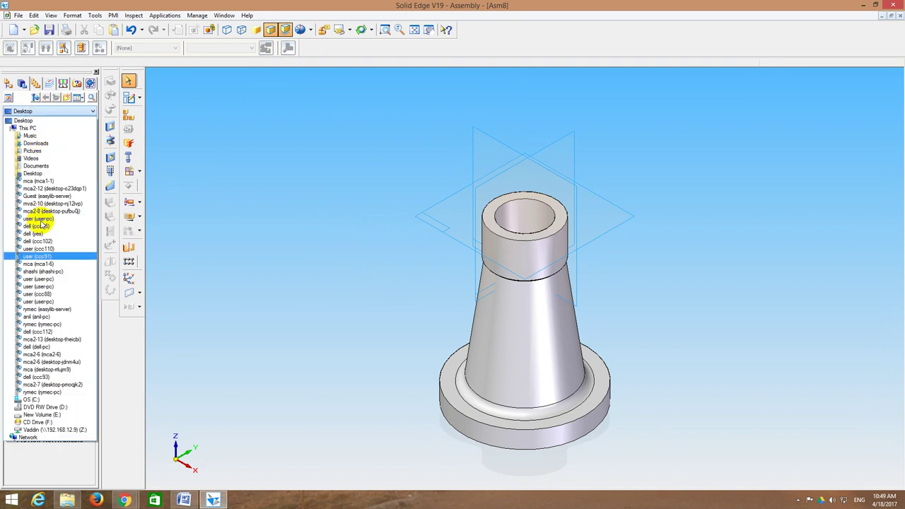
{"action": "left_click", "coordinate": [43, 415]}
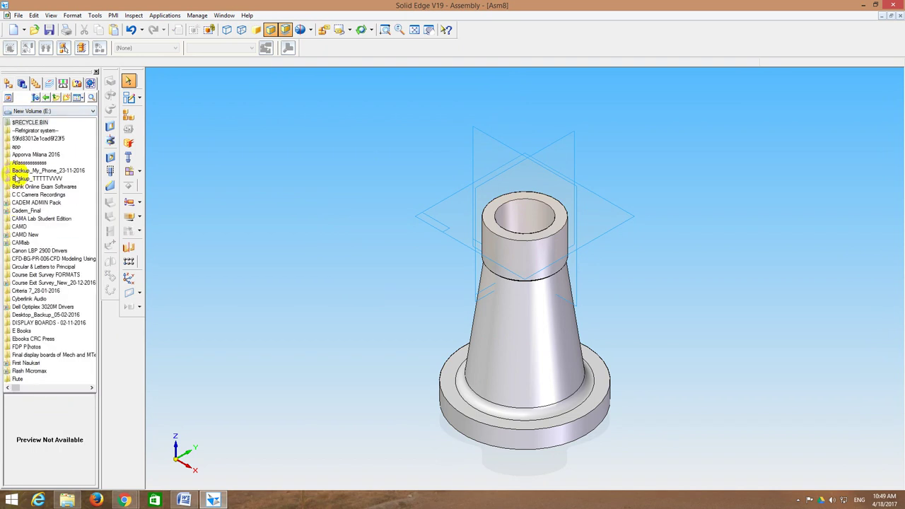
{"action": "double_click", "coordinate": [19, 165]}
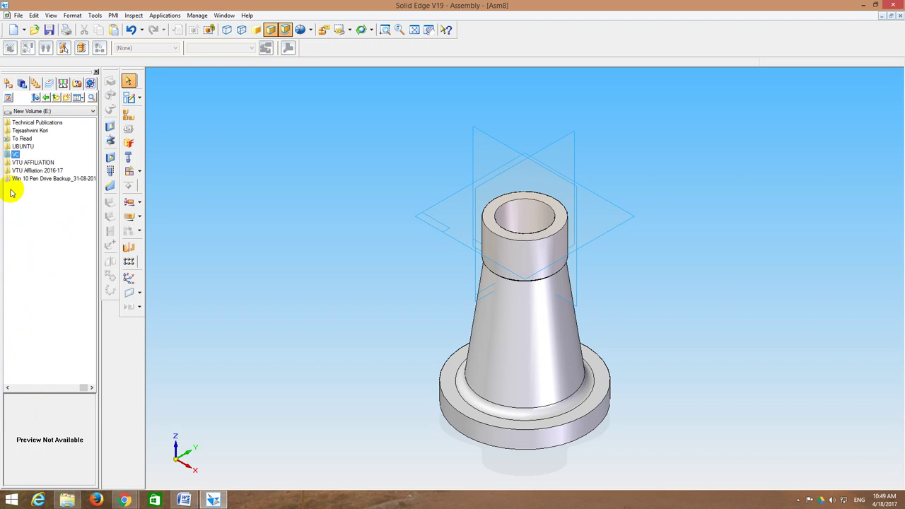
{"action": "double_click", "coordinate": [16, 156]}
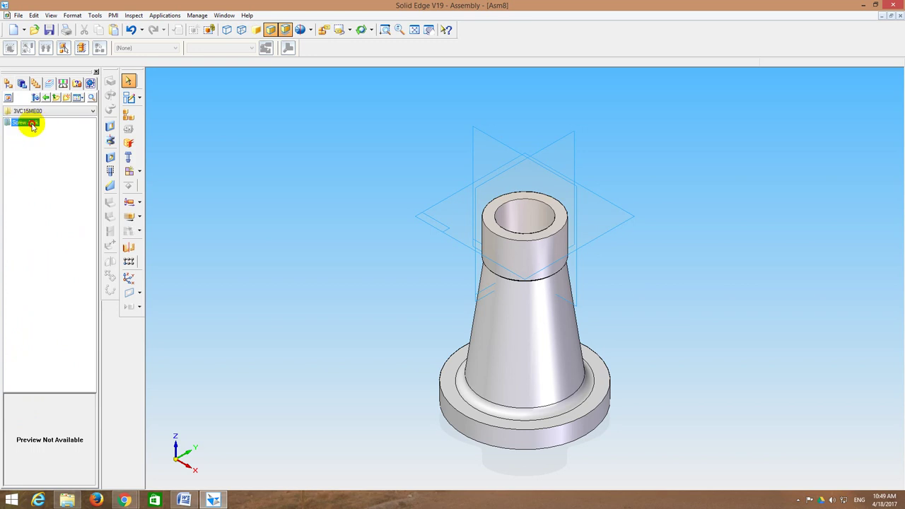
{"action": "double_click", "coordinate": [26, 126]}
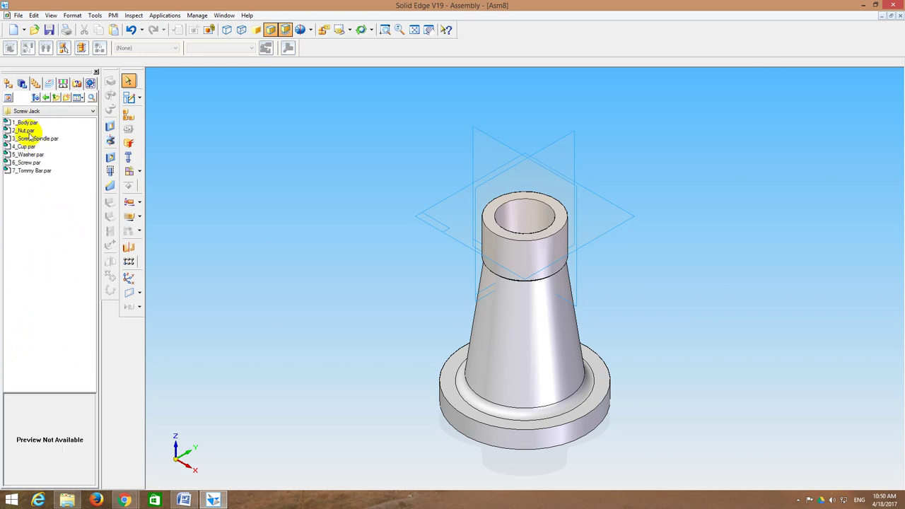
Step: Reopen the parts library at the Screw Jack folder and preview 2_Nut.par
{"action": "left_click", "coordinate": [96, 73]}
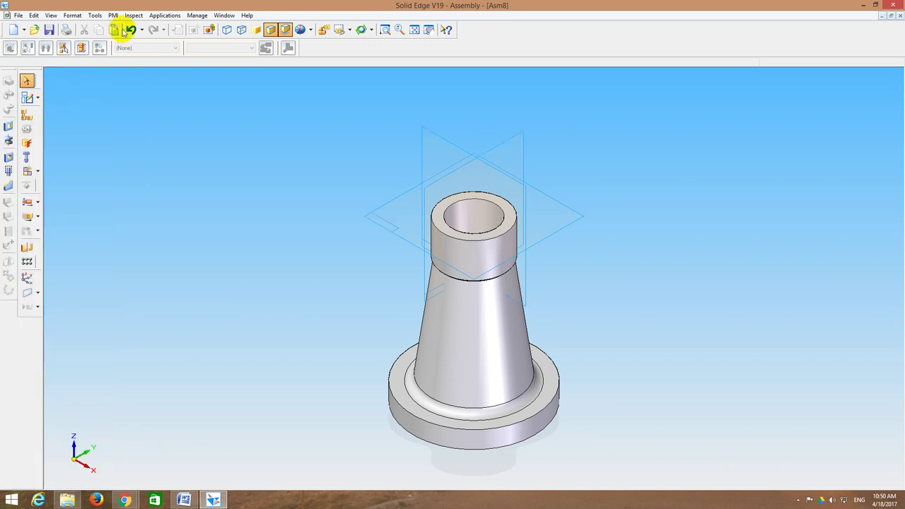
{"action": "left_click", "coordinate": [90, 15]}
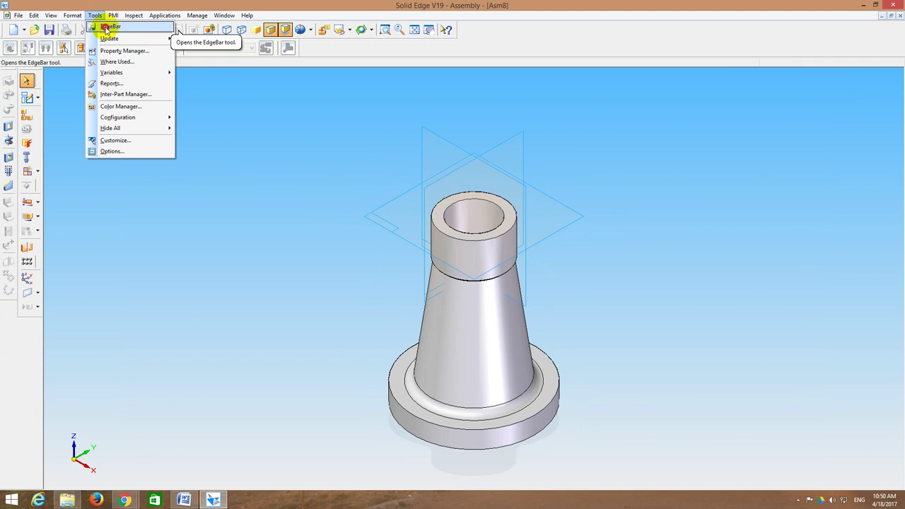
{"action": "left_click", "coordinate": [105, 27]}
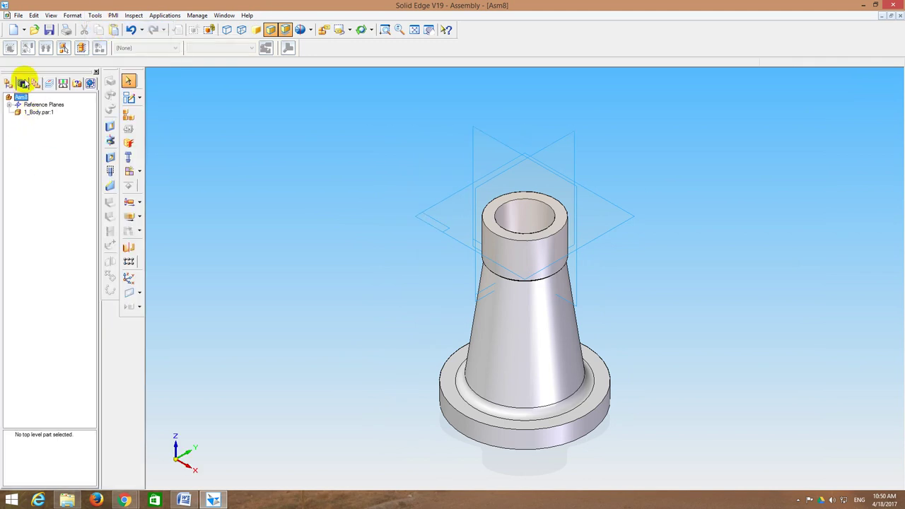
{"action": "left_click", "coordinate": [22, 85]}
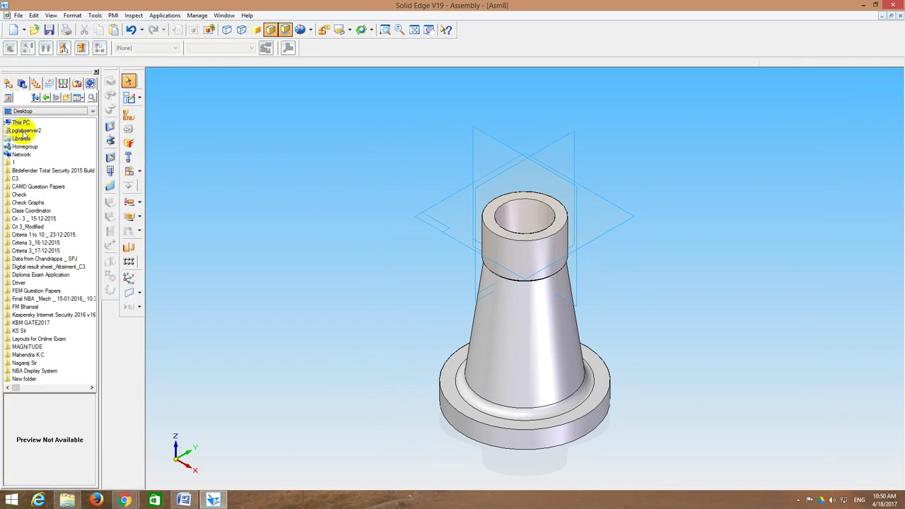
{"action": "left_click", "coordinate": [33, 111]}
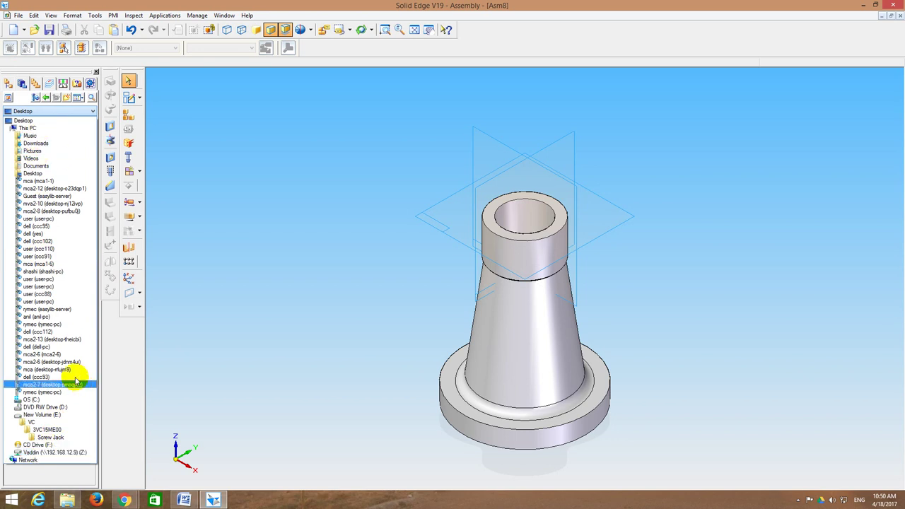
{"action": "left_click", "coordinate": [54, 439]}
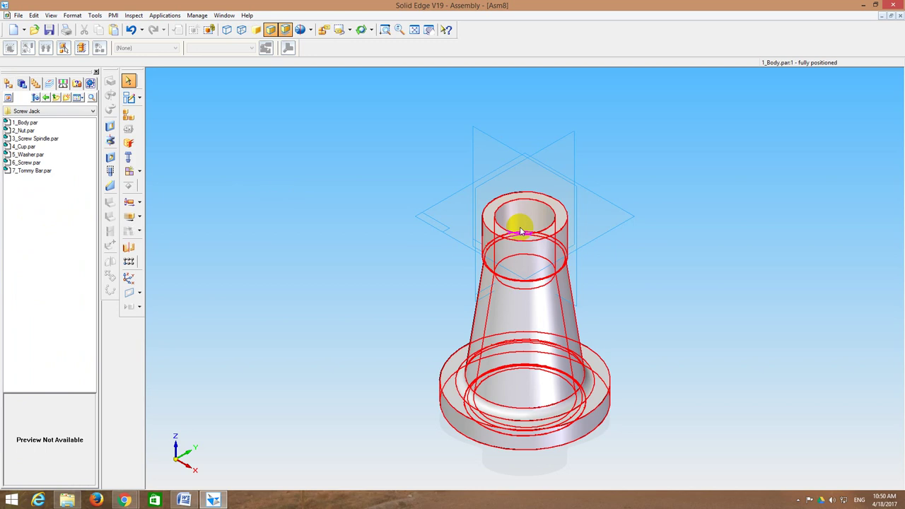
{"action": "left_click", "coordinate": [27, 130]}
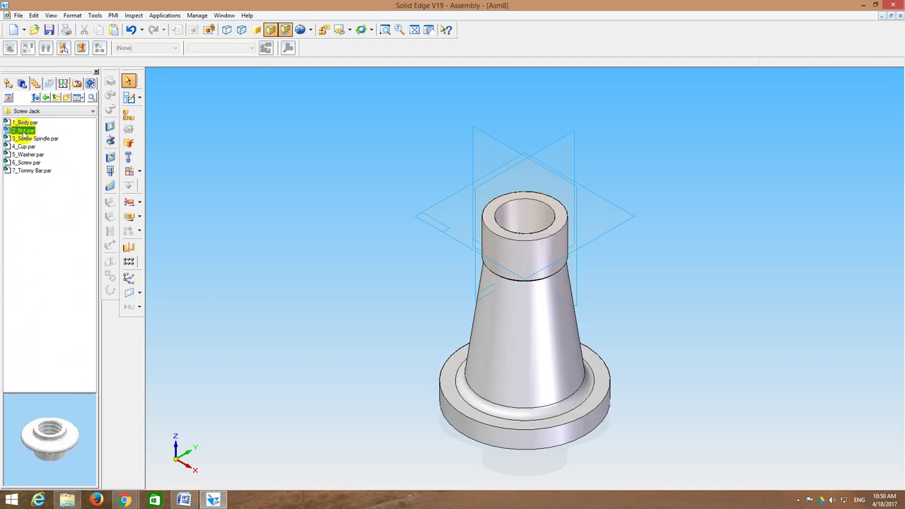
Step: Place 2_Nut.par and FlashFit its cylinder onto the body's cylinder
{"action": "left_click_drag", "start_coordinate": [23, 133], "coordinate": [368, 169]}
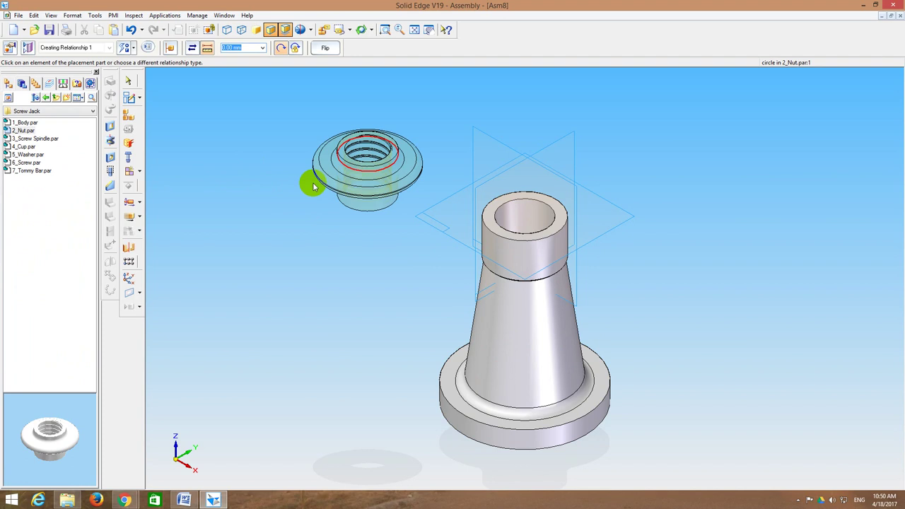
{"action": "middle_click_drag", "start_coordinate": [315, 185], "coordinate": [239, 111]}
{"action": "left_click", "coordinate": [125, 48]}
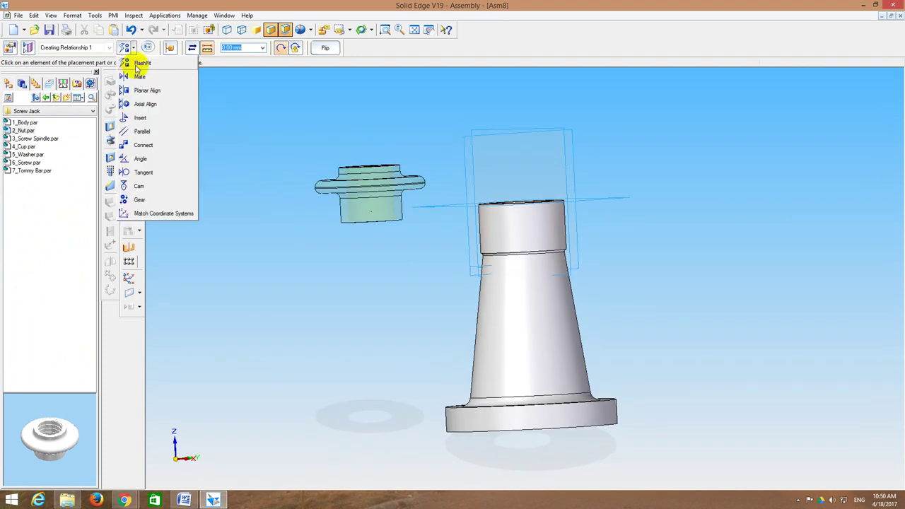
{"action": "left_click", "coordinate": [138, 64]}
{"action": "left_click", "coordinate": [350, 214]}
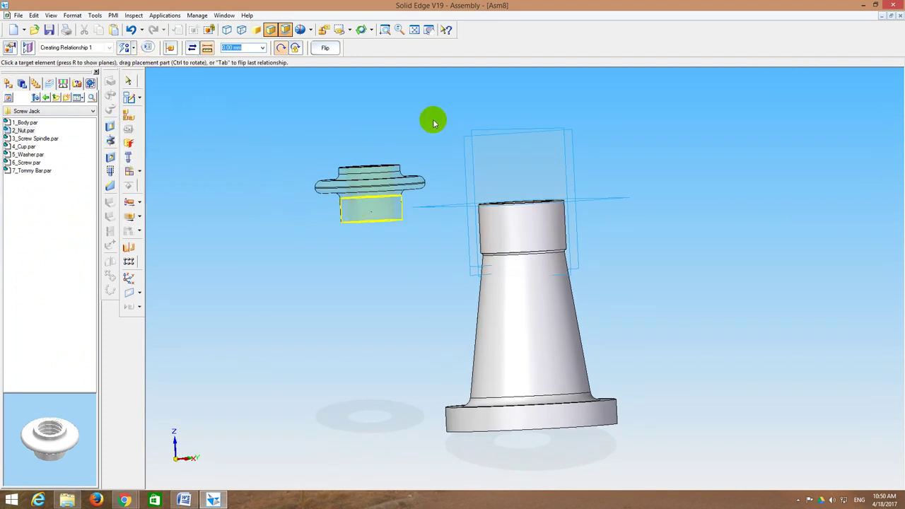
{"action": "middle_click_drag", "start_coordinate": [430, 121], "coordinate": [357, 124]}
{"action": "left_click", "coordinate": [521, 229]}
Step: Slide the nut up along the body's axis with Move Part
{"action": "left_click", "coordinate": [128, 218]}
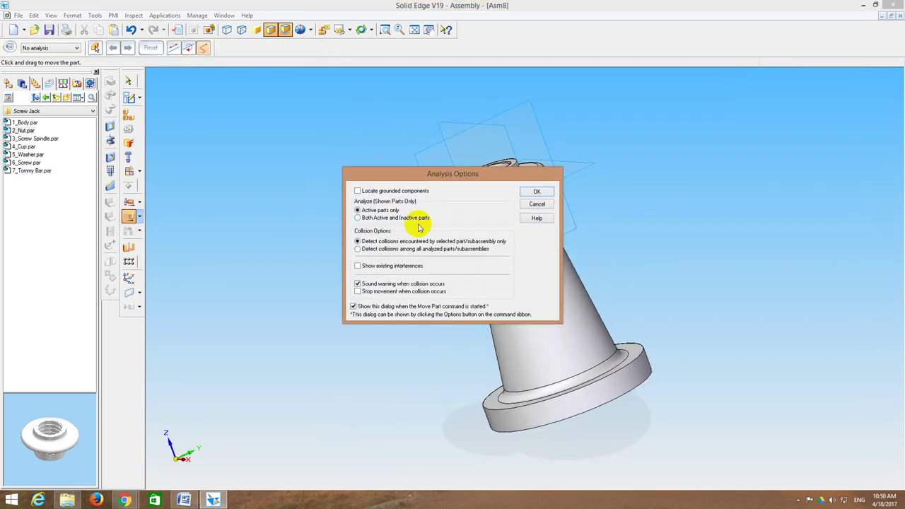
{"action": "left_click", "coordinate": [530, 192]}
{"action": "left_click_drag", "start_coordinate": [478, 190], "coordinate": [466, 163]}
{"action": "middle_click_drag", "start_coordinate": [366, 160], "coordinate": [290, 119]}
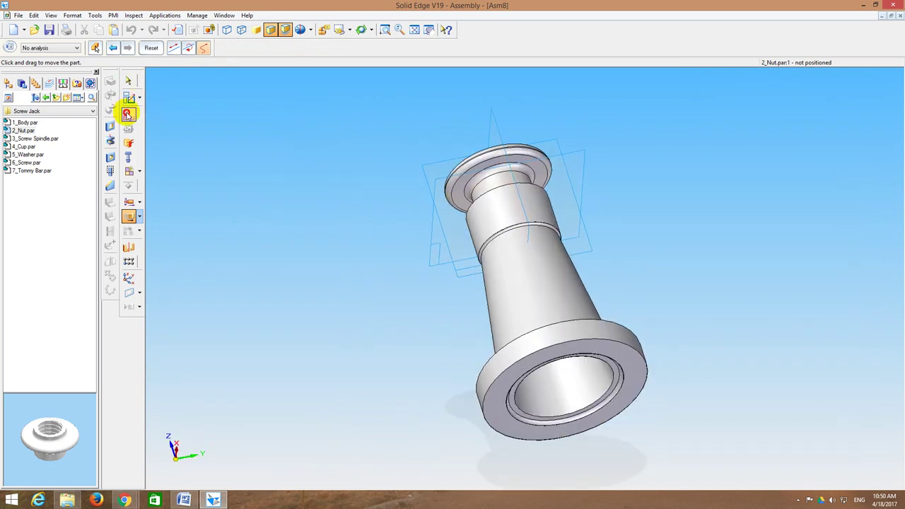
Step: FlashFit the nut's face onto the body's top edge to seat it
{"action": "left_click", "coordinate": [128, 115]}
{"action": "left_click", "coordinate": [125, 48]}
{"action": "left_click", "coordinate": [131, 61]}
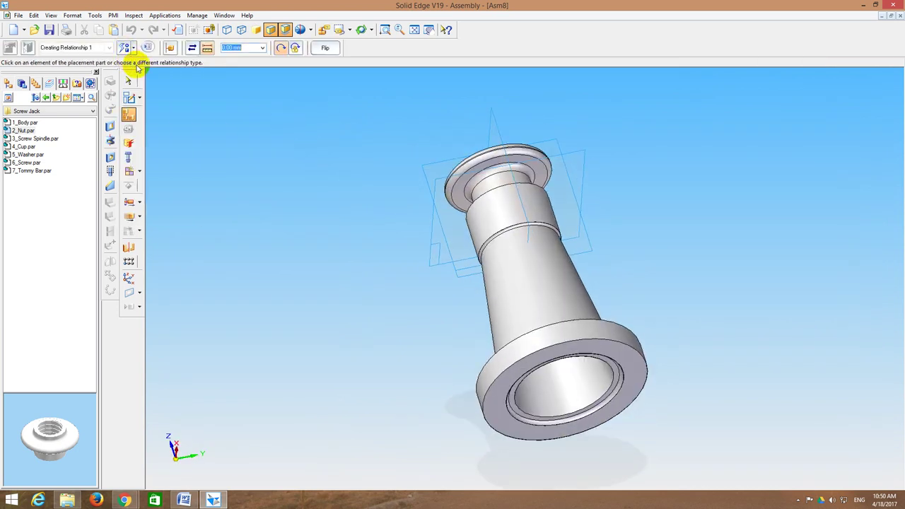
{"action": "left_click", "coordinate": [460, 187]}
{"action": "middle_click_drag", "start_coordinate": [363, 121], "coordinate": [467, 216]}
{"action": "left_click", "coordinate": [486, 216]}
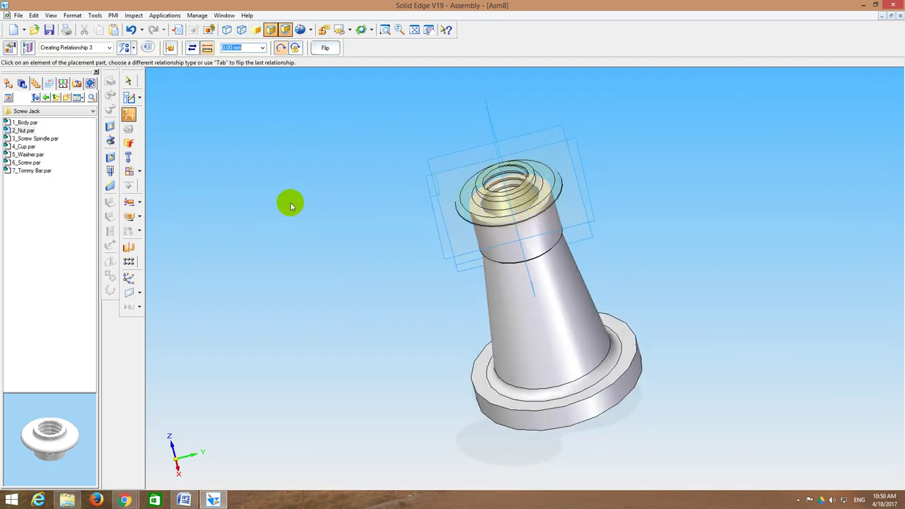
Step: Show the whole assembly from the front and select 3_Screw Spindle.par
{"action": "left_click", "coordinate": [350, 31]}
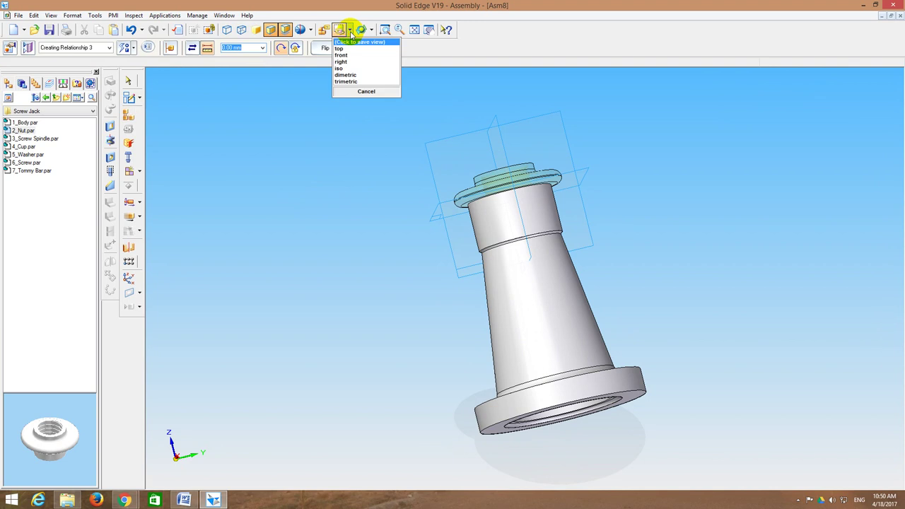
{"action": "left_click", "coordinate": [347, 55]}
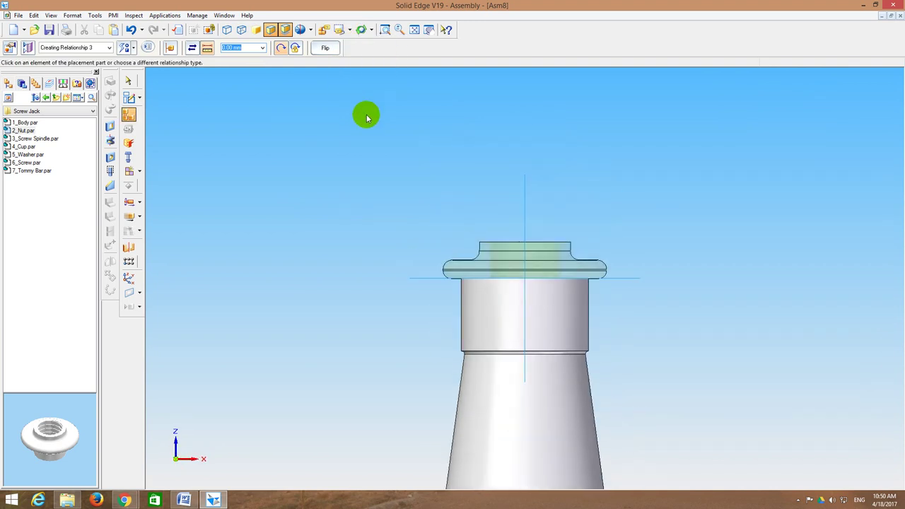
{"action": "middle_click_drag", "start_coordinate": [366, 118], "coordinate": [327, 135]}
{"action": "left_click", "coordinate": [414, 29]}
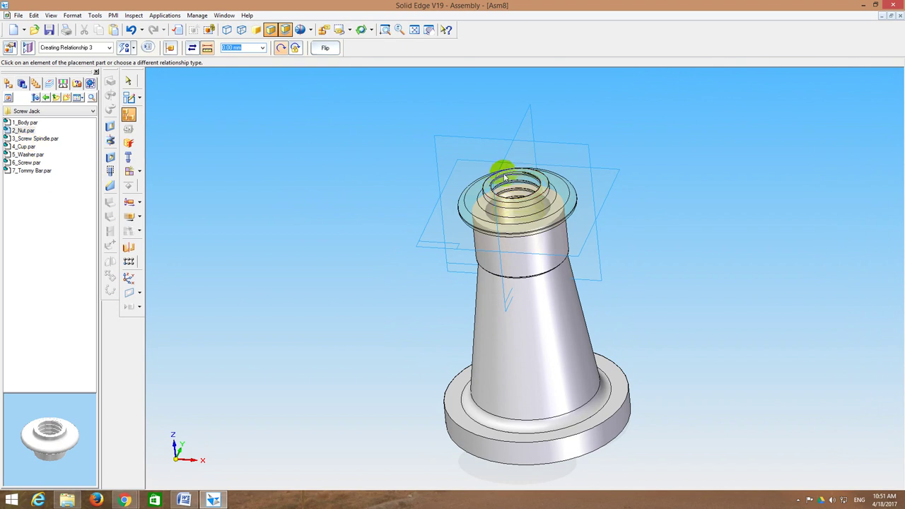
{"action": "left_click", "coordinate": [34, 138]}
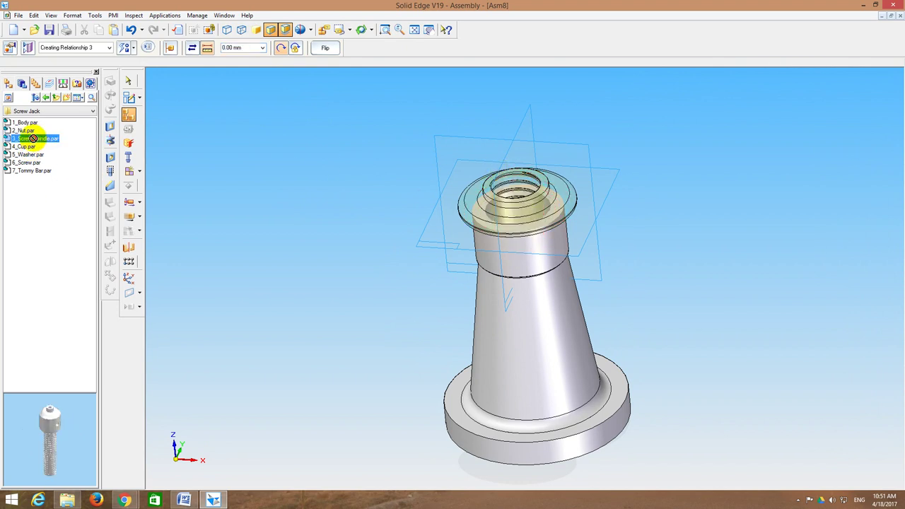
Step: Place the screw spindle and FlashFit its threaded cylinder into the nut's bore
{"action": "left_click_drag", "start_coordinate": [34, 139], "coordinate": [289, 135]}
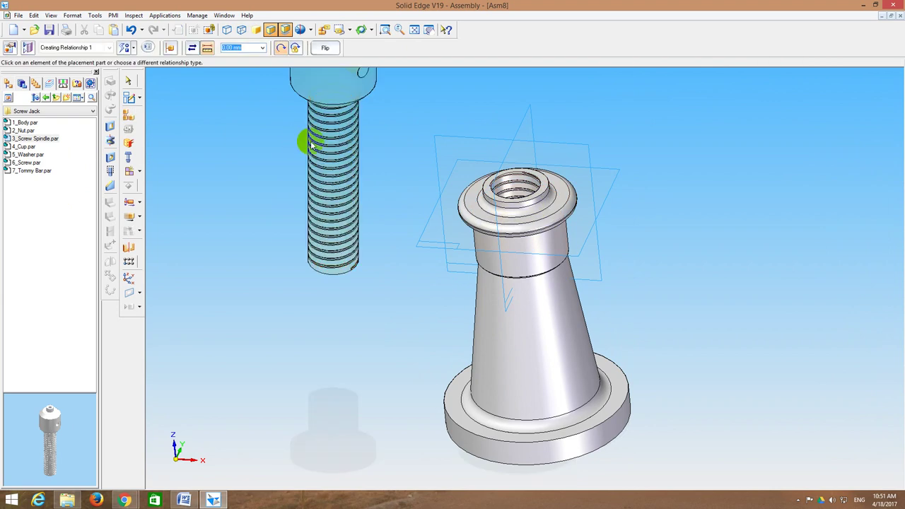
{"action": "left_click", "coordinate": [414, 29]}
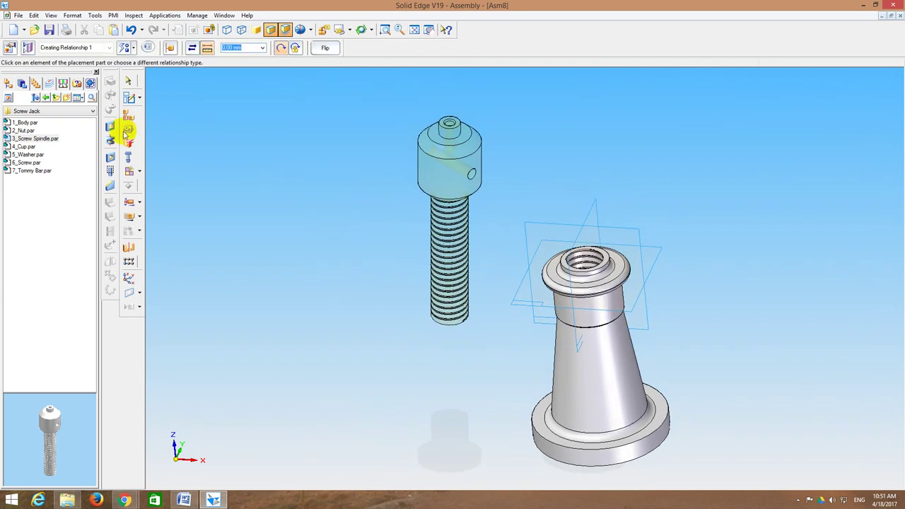
{"action": "left_click", "coordinate": [128, 48]}
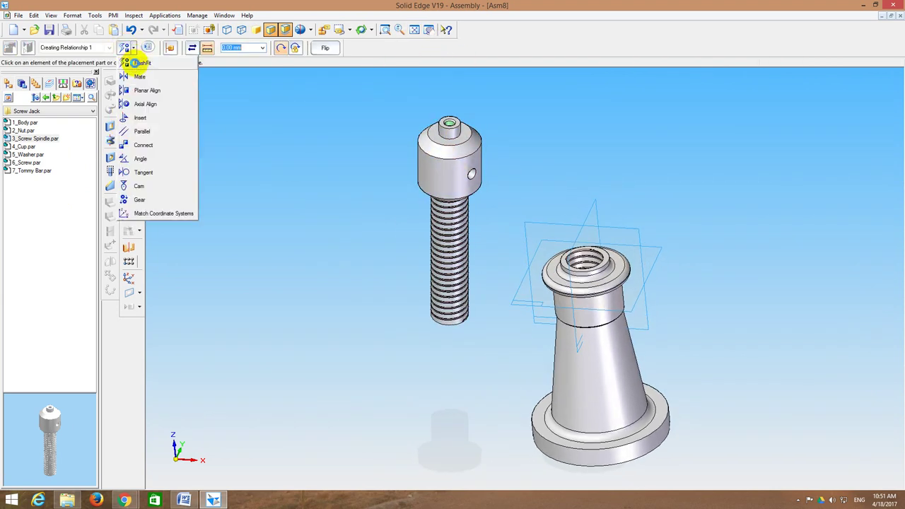
{"action": "left_click", "coordinate": [138, 63]}
{"action": "left_click", "coordinate": [453, 263]}
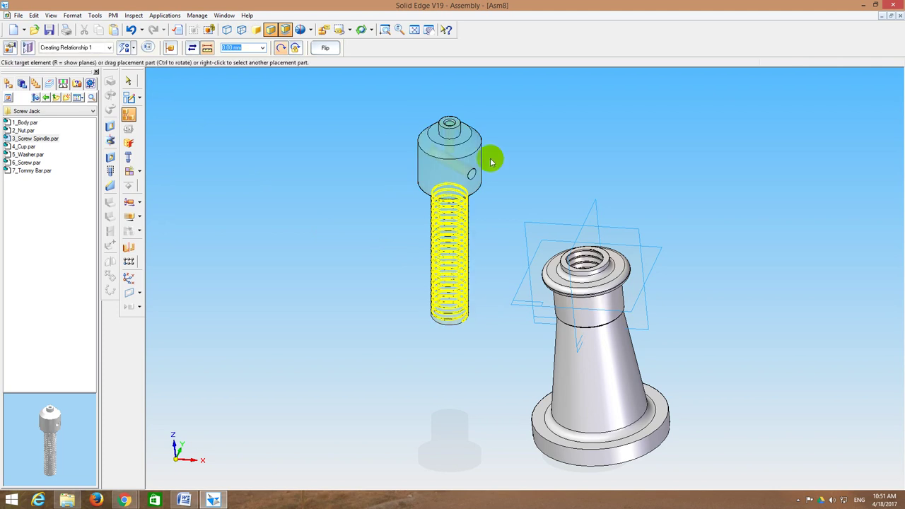
{"action": "middle_click_drag", "start_coordinate": [492, 162], "coordinate": [590, 166]}
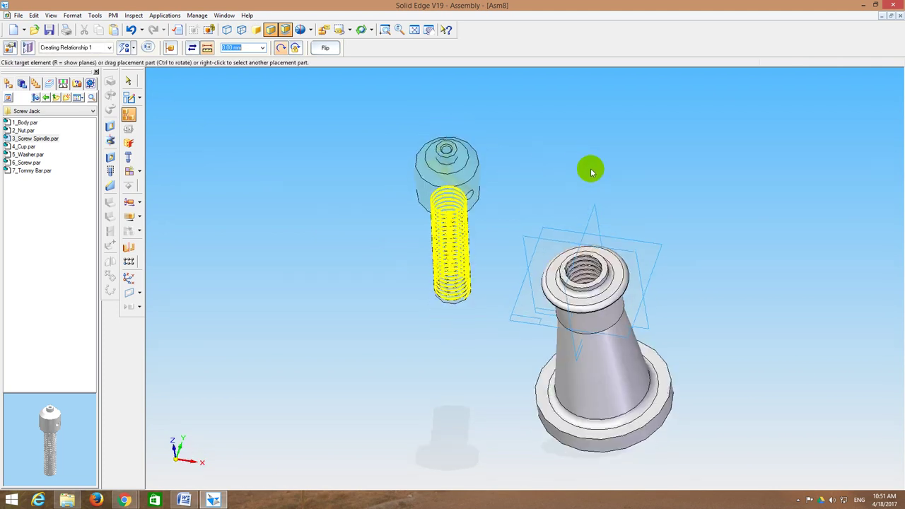
{"action": "left_click", "coordinate": [595, 273]}
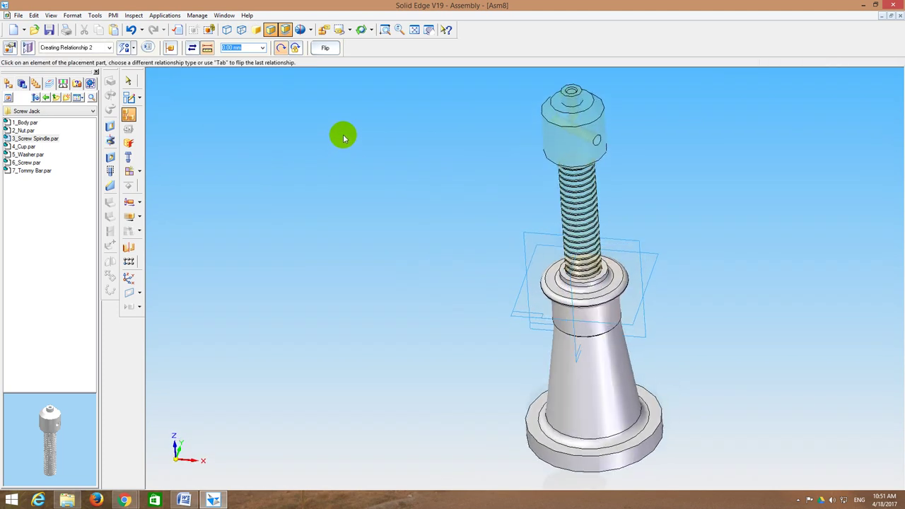
{"action": "middle_click_drag", "start_coordinate": [339, 93], "coordinate": [347, 171]}
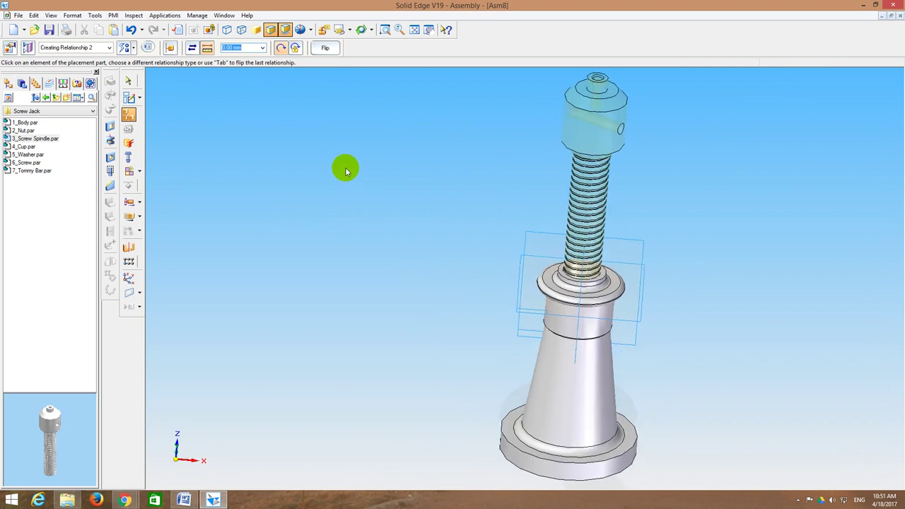
{"action": "left_click", "coordinate": [132, 48]}
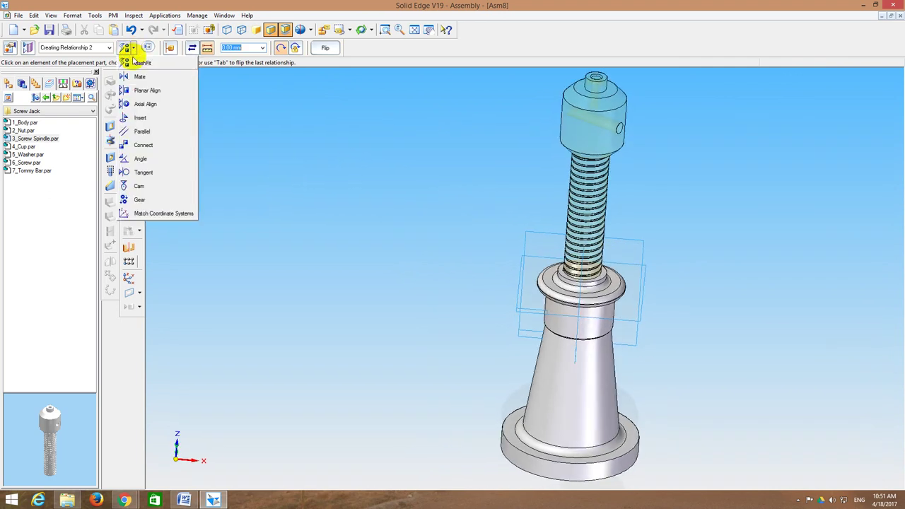
{"action": "left_click", "coordinate": [280, 183]}
Step: Slide the screw spindle down its axis into the nut, then select 4_Cup.par
{"action": "left_click", "coordinate": [129, 217]}
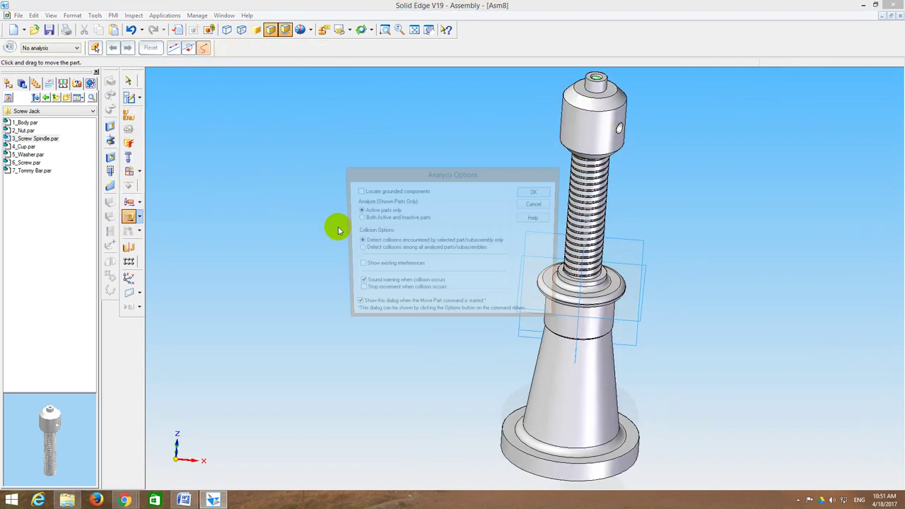
{"action": "left_click", "coordinate": [532, 192]}
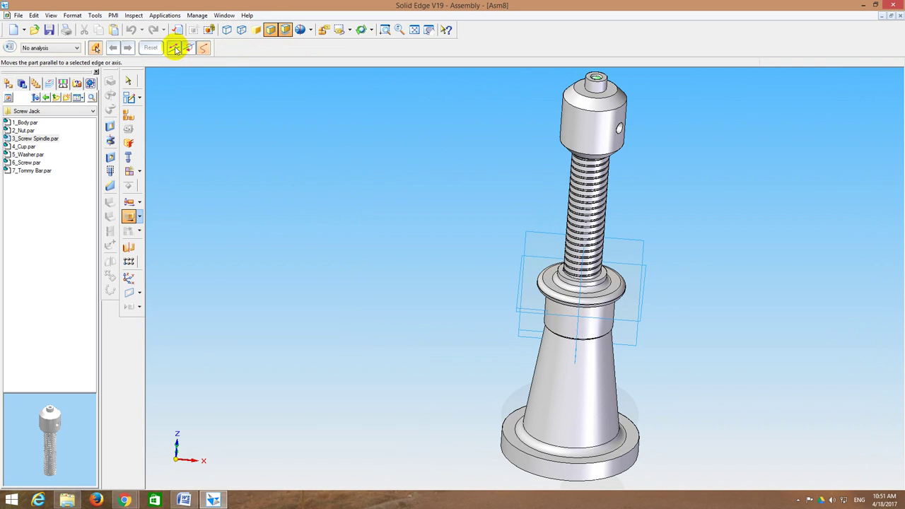
{"action": "left_click", "coordinate": [175, 48]}
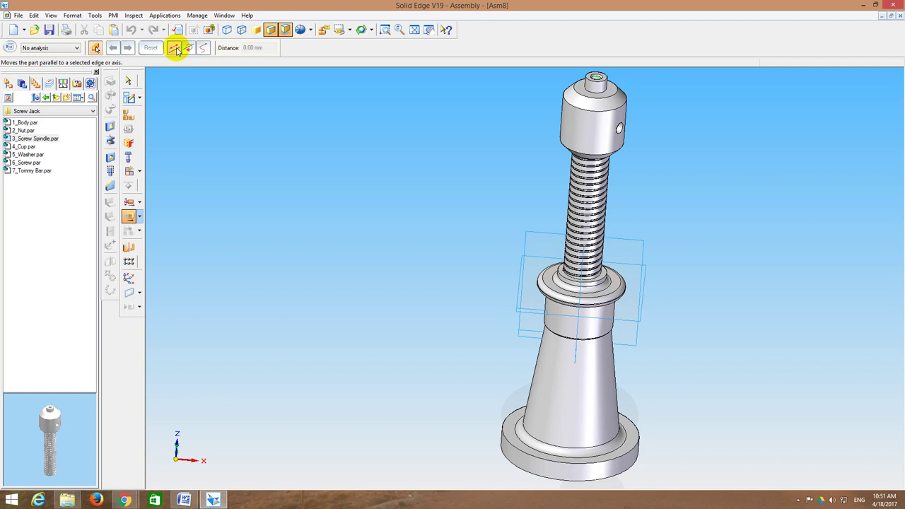
{"action": "left_click", "coordinate": [175, 48]}
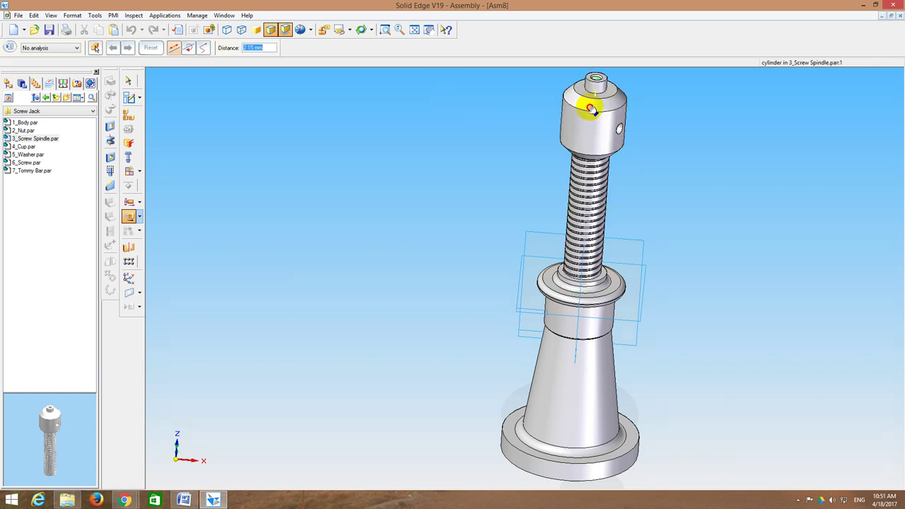
{"action": "left_click_drag", "start_coordinate": [591, 108], "coordinate": [586, 211]}
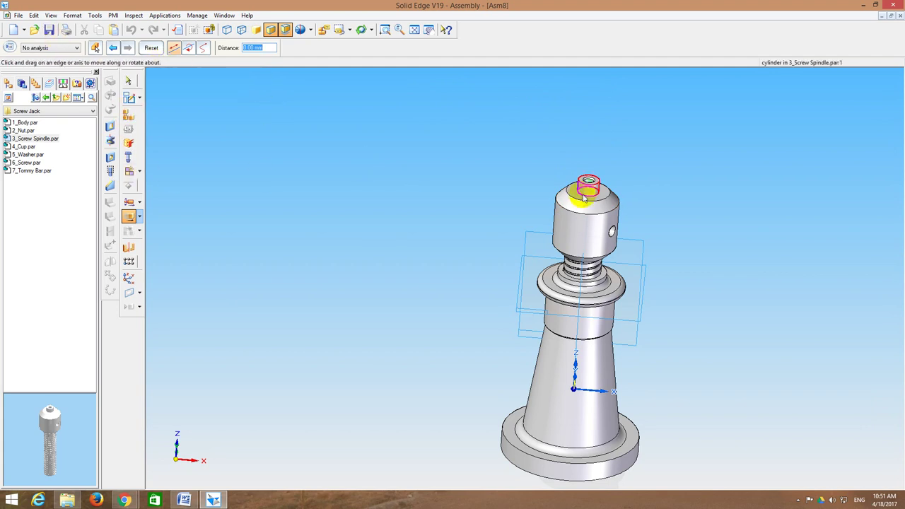
{"action": "left_click", "coordinate": [26, 147]}
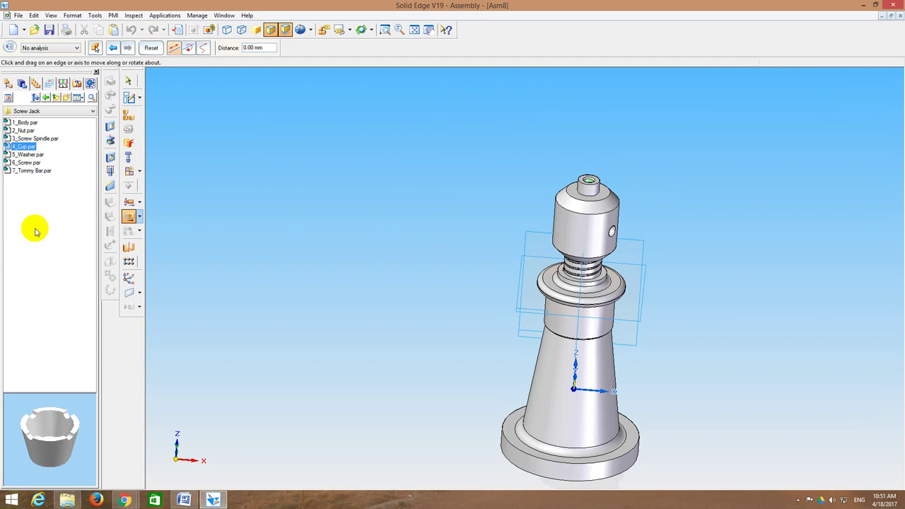
Step: Insert 4_Cup.par, align its bore with the spindle pin and mate it onto the spindle top
{"action": "key", "text": "Escape"}
{"action": "left_click_drag", "start_coordinate": [405, 173], "coordinate": [405, 184]}
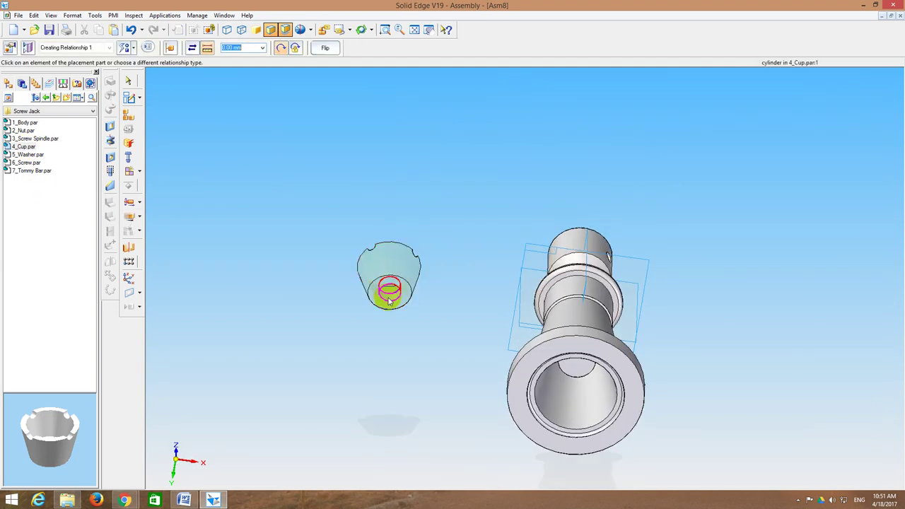
{"action": "left_click", "coordinate": [389, 301]}
{"action": "middle_click_drag", "start_coordinate": [479, 154], "coordinate": [479, 243]}
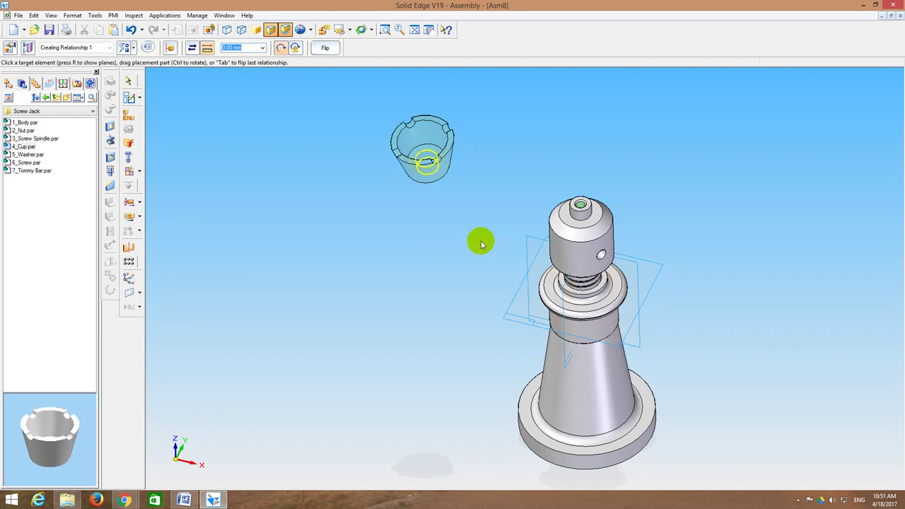
{"action": "left_click", "coordinate": [580, 216]}
{"action": "middle_click_drag", "start_coordinate": [579, 216], "coordinate": [525, 138]}
{"action": "left_click", "coordinate": [518, 134]}
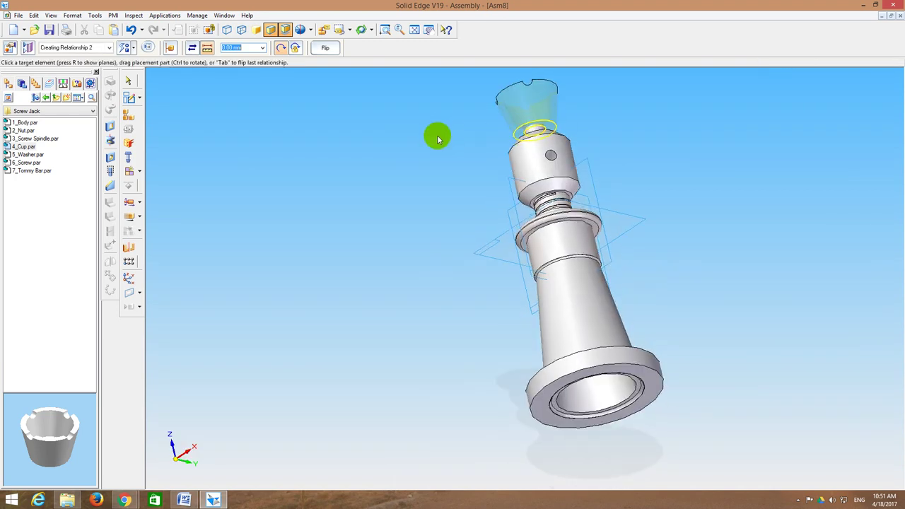
{"action": "middle_click_drag", "start_coordinate": [436, 135], "coordinate": [515, 204]}
{"action": "left_click", "coordinate": [543, 218]}
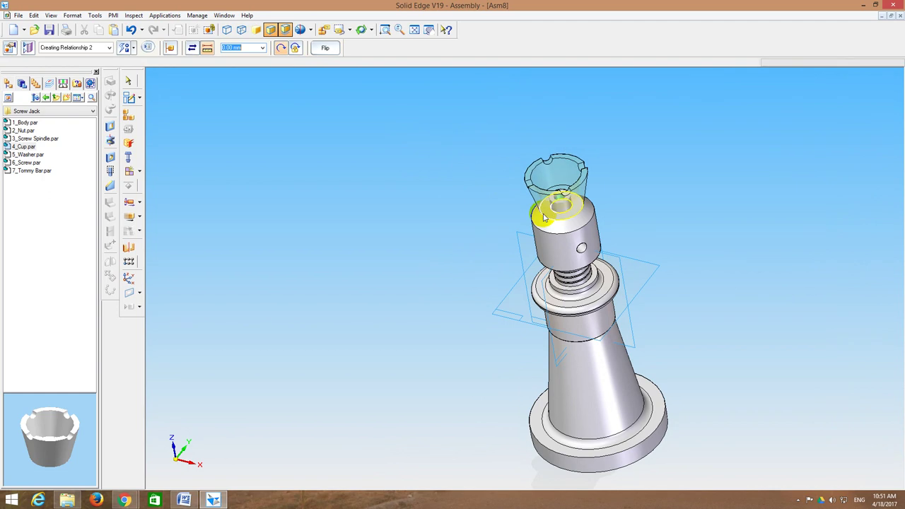
{"action": "middle_click_drag", "start_coordinate": [354, 219], "coordinate": [382, 229]}
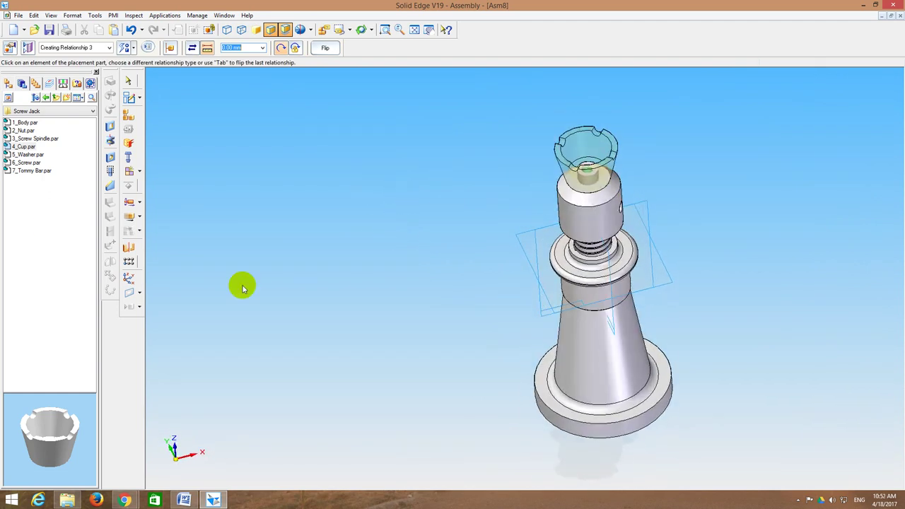
{"action": "left_click", "coordinate": [31, 154]}
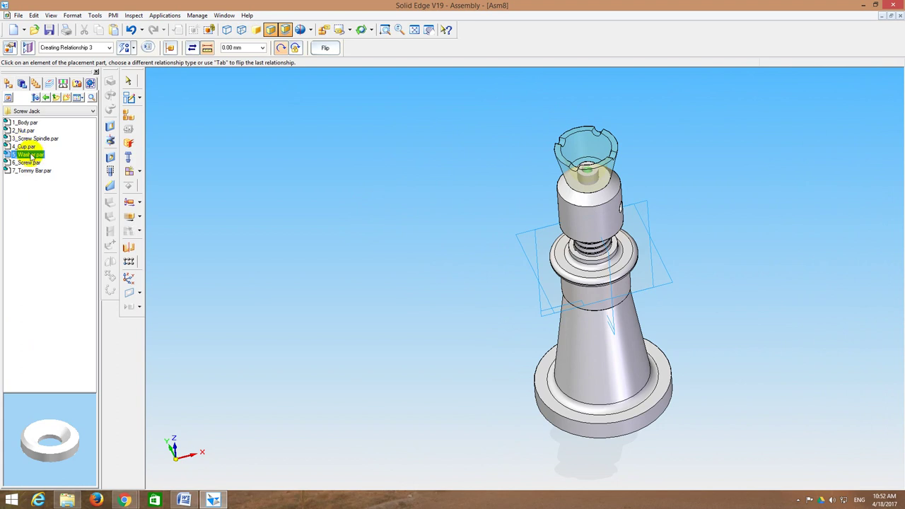
Step: Insert 5_Washer.par, mate it to the spindle's top face and align its bore with the pin
{"action": "left_click_drag", "start_coordinate": [28, 155], "coordinate": [423, 158]}
{"action": "middle_click_drag", "start_coordinate": [428, 181], "coordinate": [441, 115]}
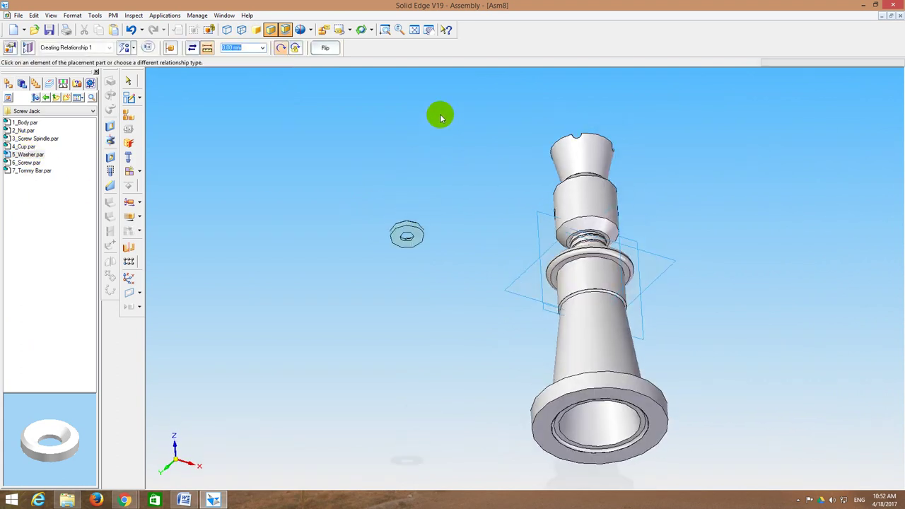
{"action": "left_click", "coordinate": [416, 237]}
{"action": "middle_click_drag", "start_coordinate": [431, 172], "coordinate": [435, 254]}
{"action": "left_click", "coordinate": [578, 202]}
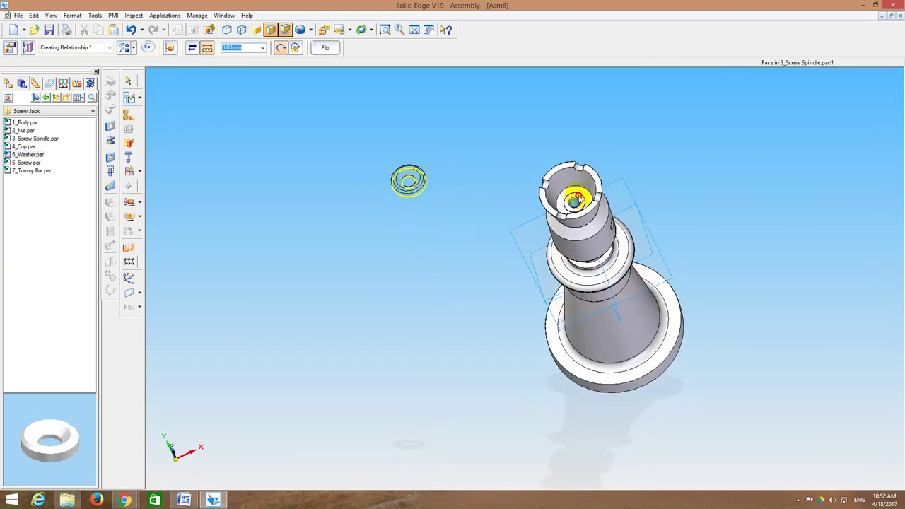
{"action": "middle_click_drag", "start_coordinate": [452, 156], "coordinate": [483, 182]}
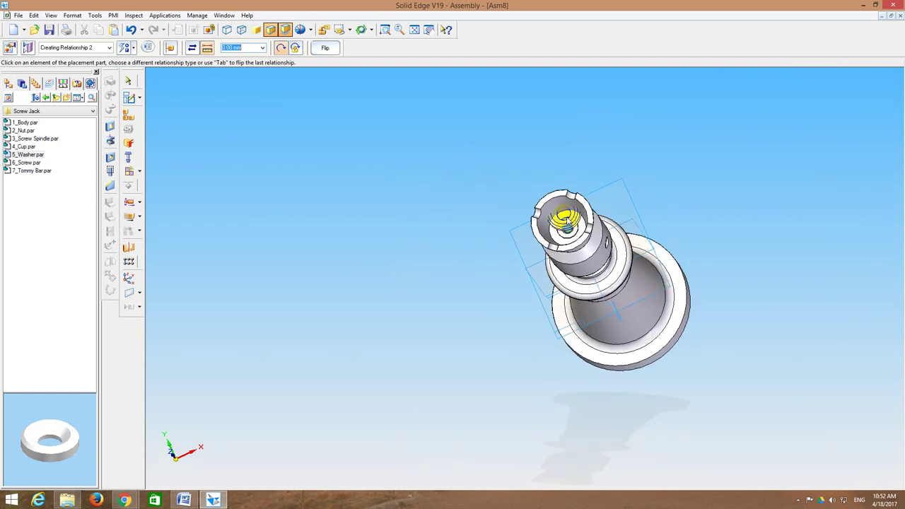
{"action": "middle_click_drag", "start_coordinate": [563, 216], "coordinate": [499, 148]}
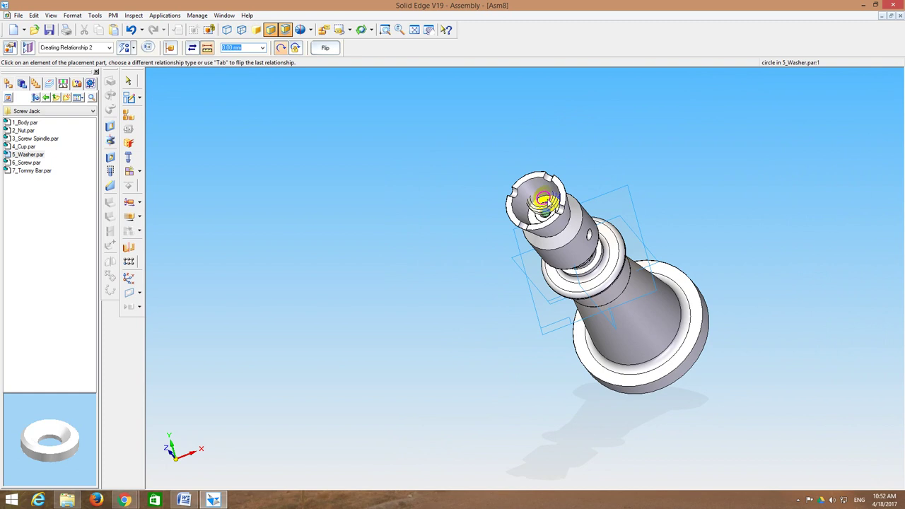
{"action": "left_click", "coordinate": [549, 202]}
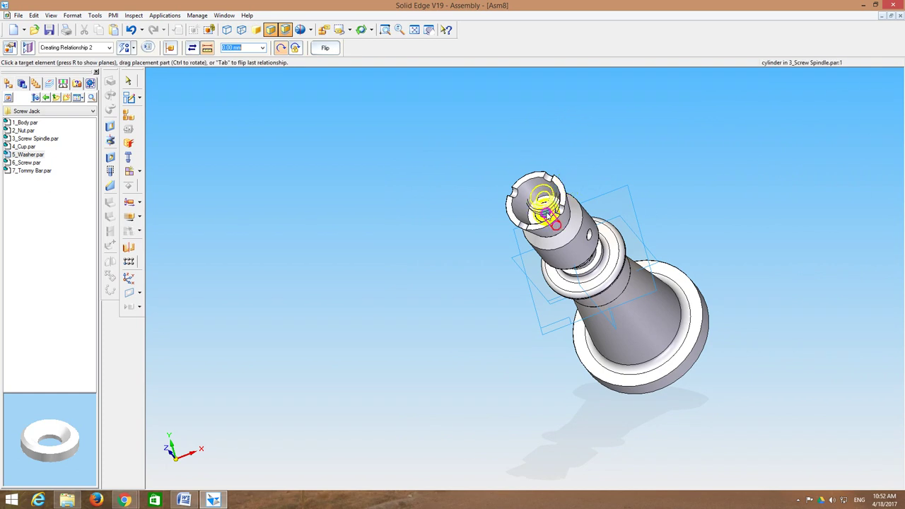
{"action": "left_click", "coordinate": [548, 215]}
{"action": "middle_click_drag", "start_coordinate": [578, 152], "coordinate": [366, 182]}
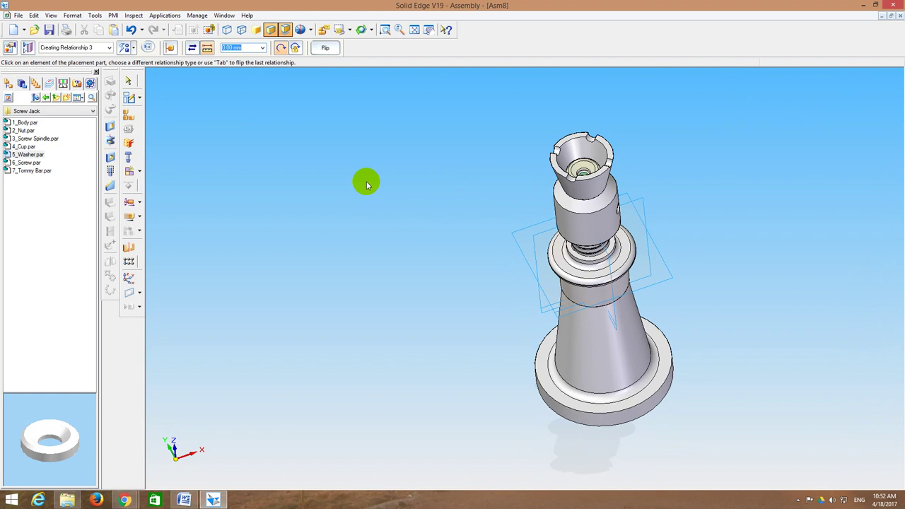
Step: Insert 6_Screw.par and FlashFit it into the spindle's top hole
{"action": "left_click", "coordinate": [32, 163]}
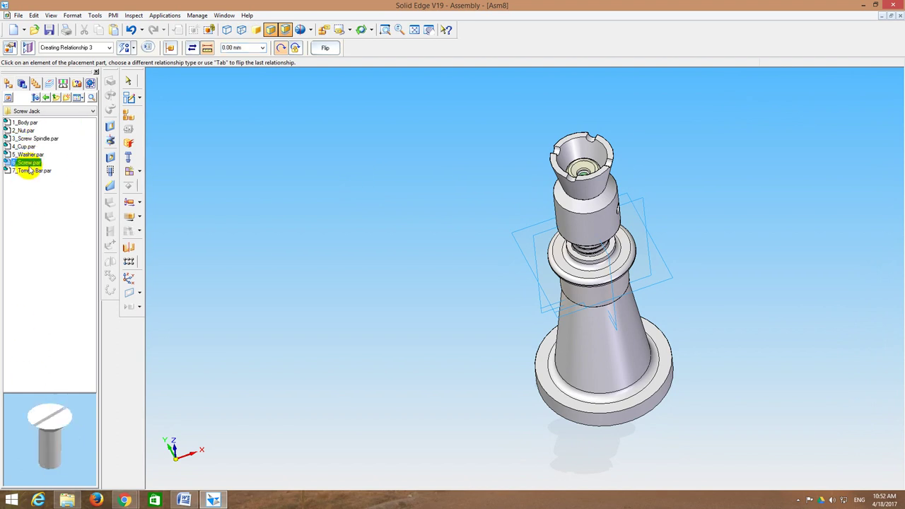
{"action": "left_click_drag", "start_coordinate": [26, 164], "coordinate": [349, 128]}
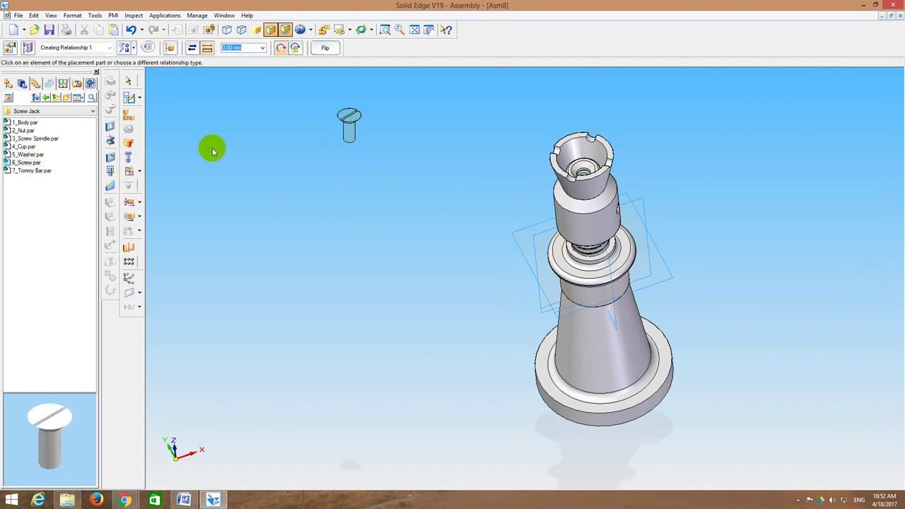
{"action": "left_click", "coordinate": [350, 135]}
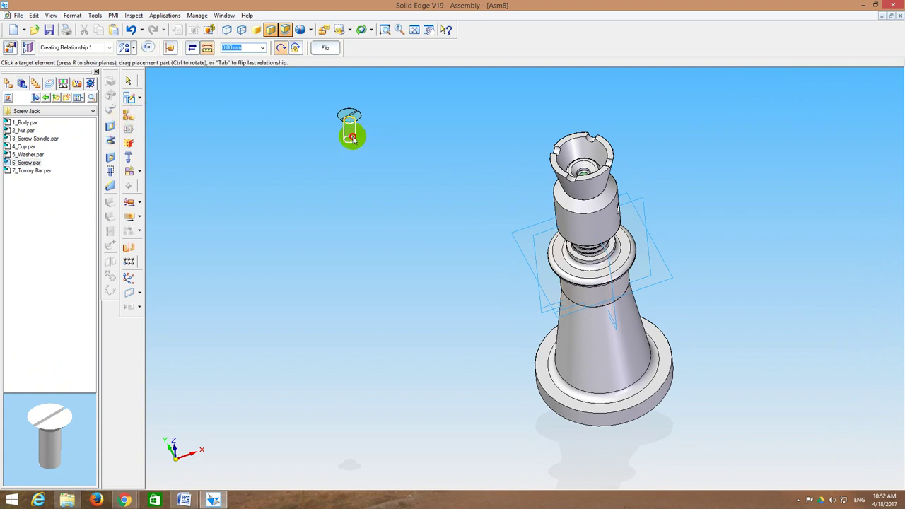
{"action": "middle_click_drag", "start_coordinate": [445, 113], "coordinate": [445, 125]}
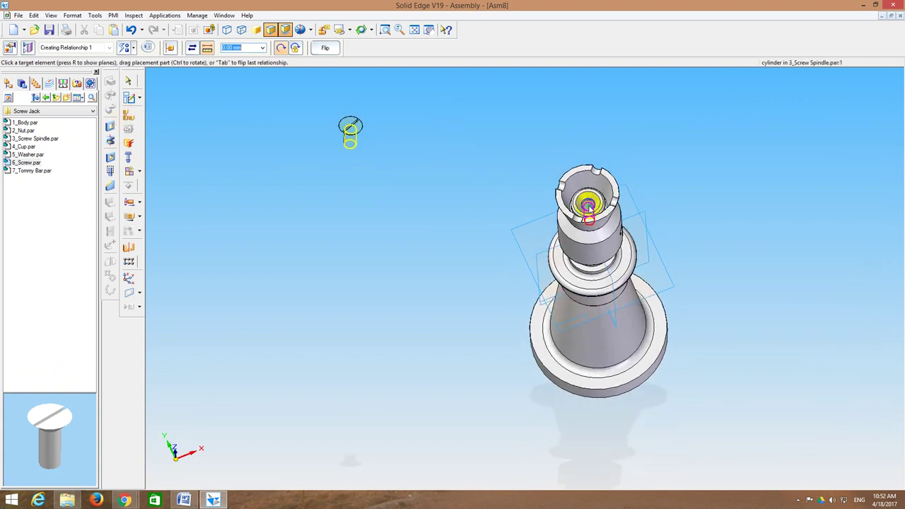
{"action": "left_click", "coordinate": [588, 207]}
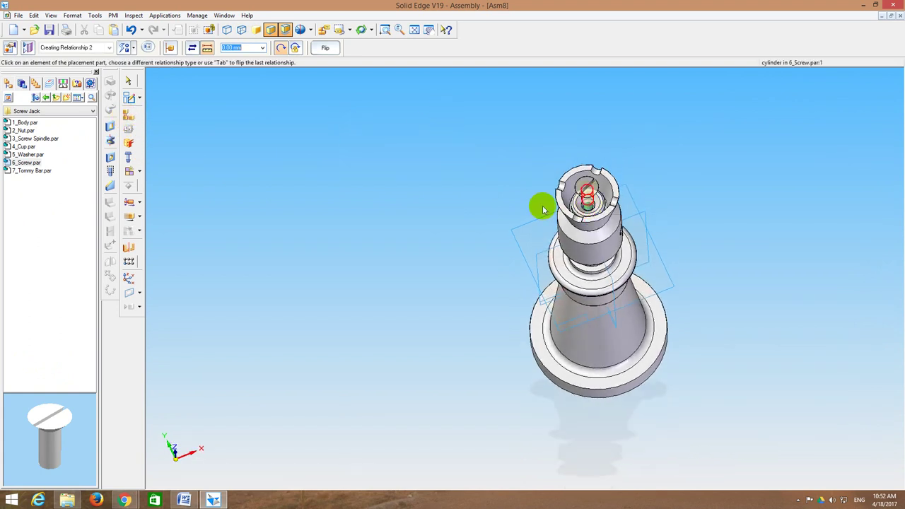
{"action": "left_click", "coordinate": [350, 30]}
{"action": "left_click", "coordinate": [341, 55]}
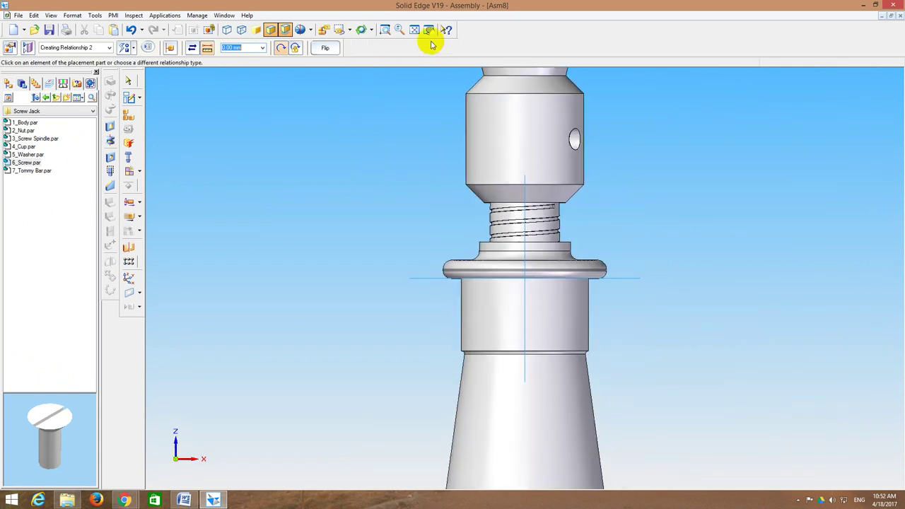
{"action": "left_click", "coordinate": [416, 31]}
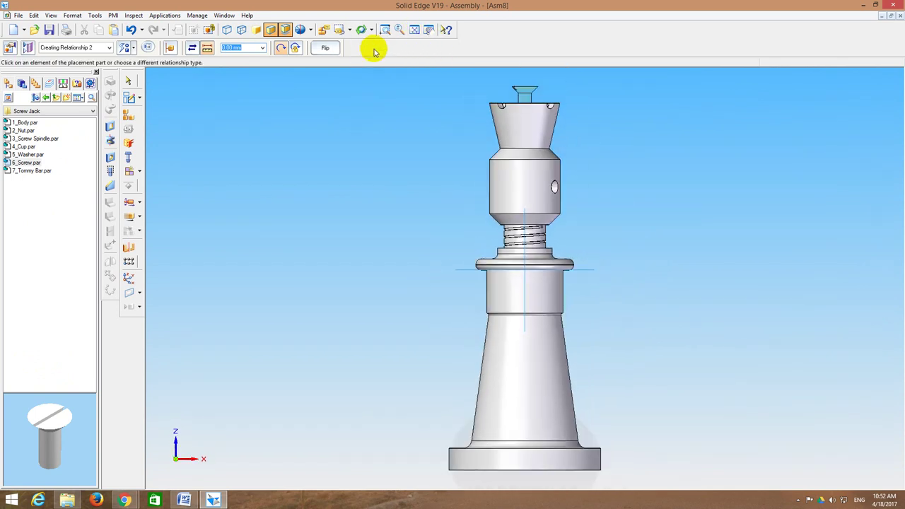
{"action": "left_click", "coordinate": [333, 52]}
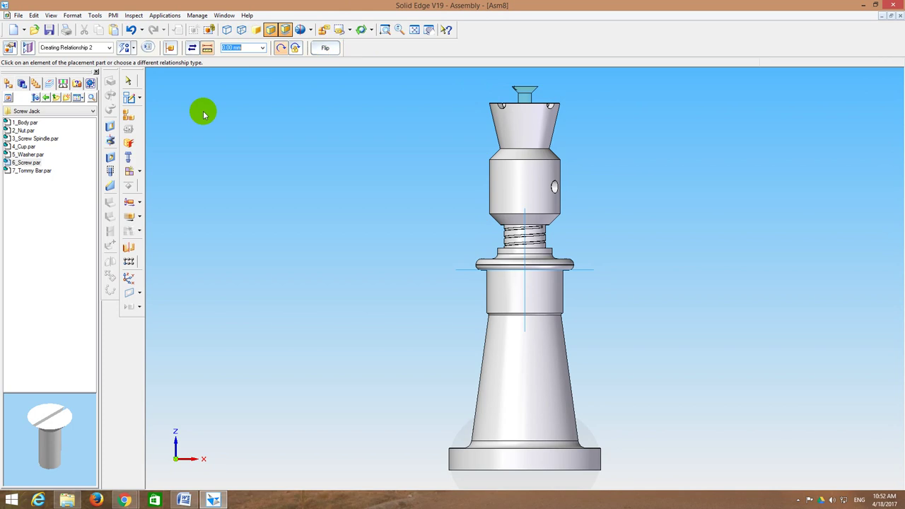
Step: Slide the screw down its axis into the cup, then select the Tommy Bar part
{"action": "left_click", "coordinate": [129, 215]}
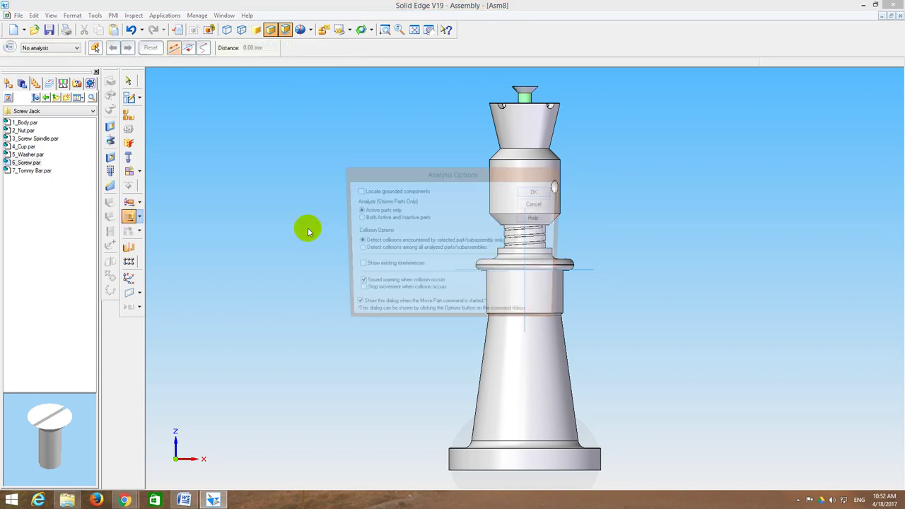
{"action": "left_click", "coordinate": [536, 192]}
{"action": "left_click", "coordinate": [529, 89]}
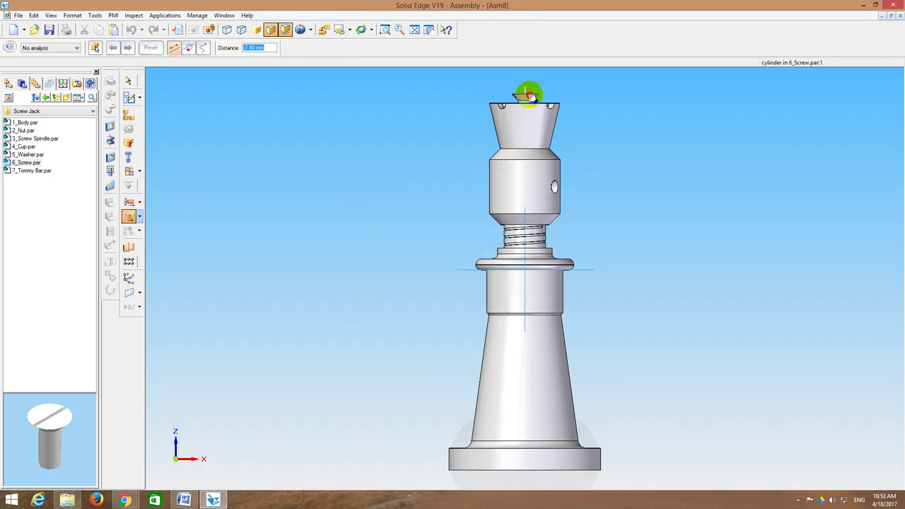
{"action": "left_click", "coordinate": [530, 95]}
{"action": "left_click_drag", "start_coordinate": [532, 98], "coordinate": [514, 128]}
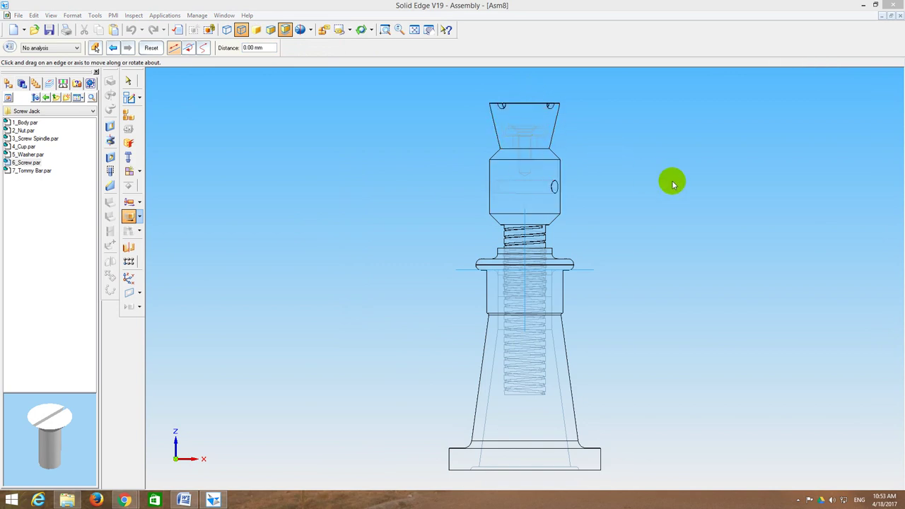
{"action": "key", "text": "ctrl+i"}
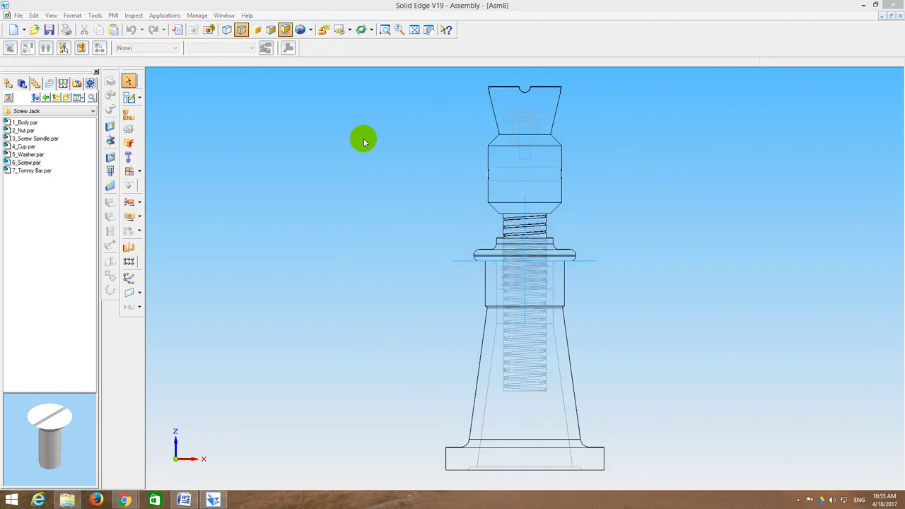
{"action": "left_click", "coordinate": [41, 171]}
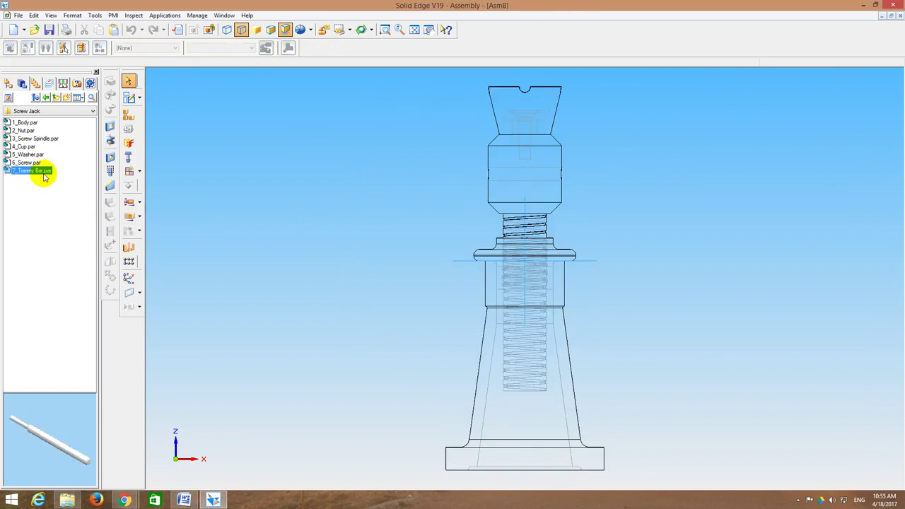
Step: Drag 7_Tommy Bar.par into the assembly and FlashFit it into the spindle's cross hole
{"action": "middle_click_drag", "start_coordinate": [354, 197], "coordinate": [325, 203]}
{"action": "left_click_drag", "start_coordinate": [40, 172], "coordinate": [663, 215]}
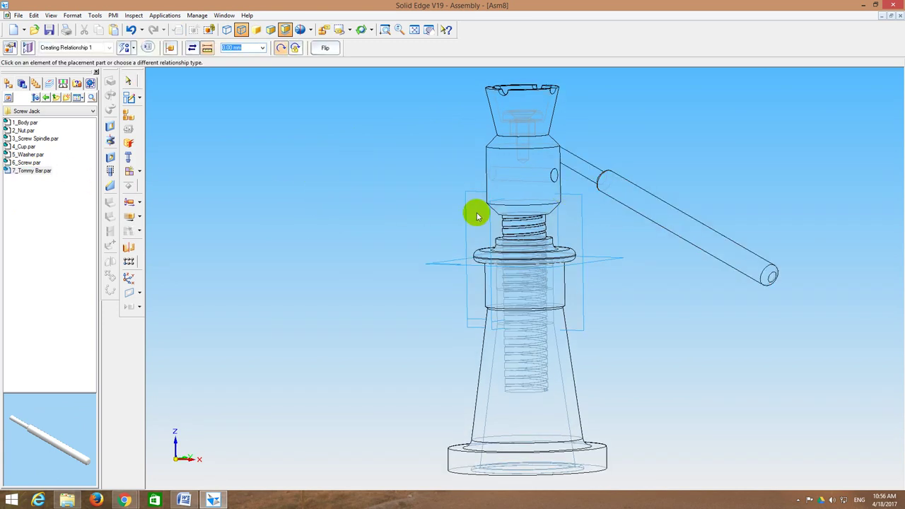
{"action": "left_click", "coordinate": [125, 47]}
{"action": "left_click", "coordinate": [139, 64]}
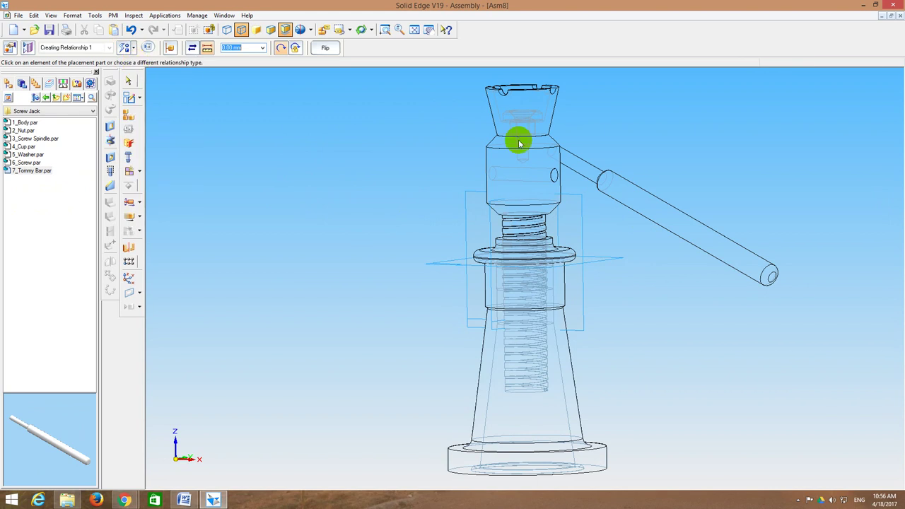
{"action": "left_click", "coordinate": [578, 160]}
{"action": "left_click", "coordinate": [556, 180]}
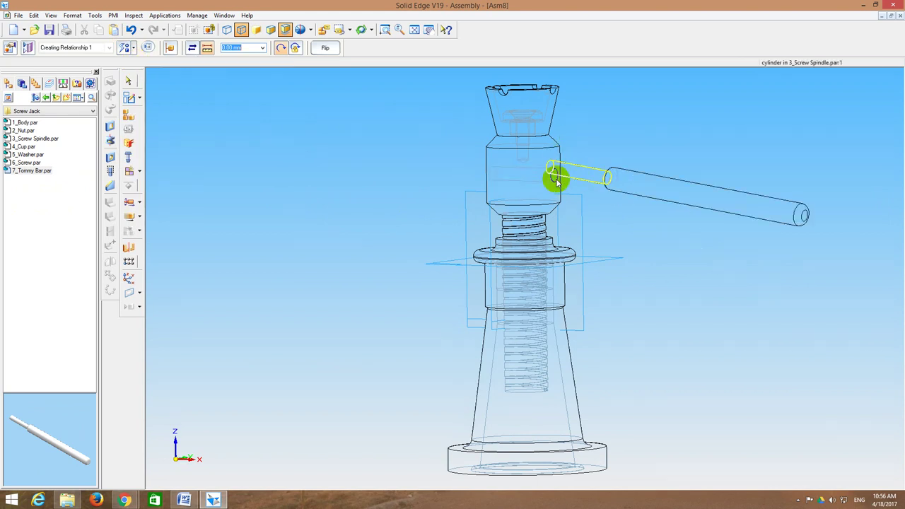
Step: In front view, slide the Tommy Bar along its axis with Move Part to centre it
{"action": "left_click", "coordinate": [349, 30]}
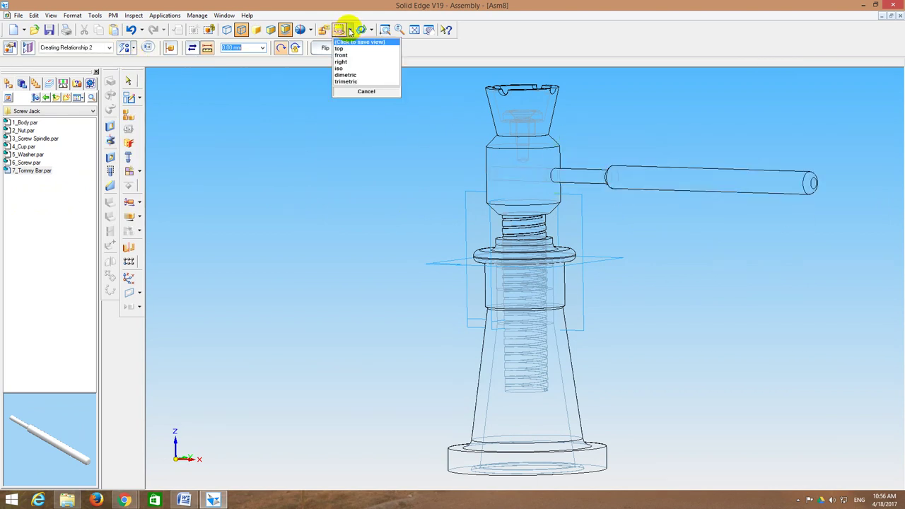
{"action": "left_click", "coordinate": [348, 56]}
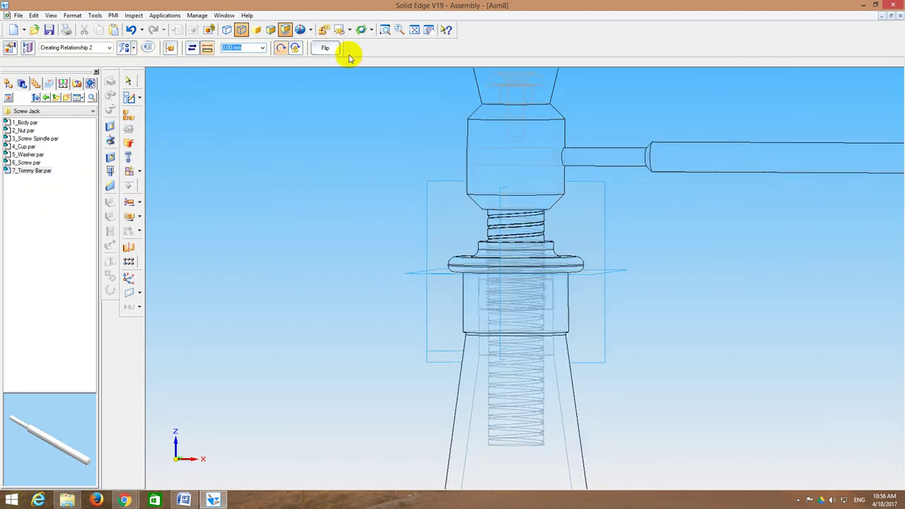
{"action": "left_click", "coordinate": [415, 32]}
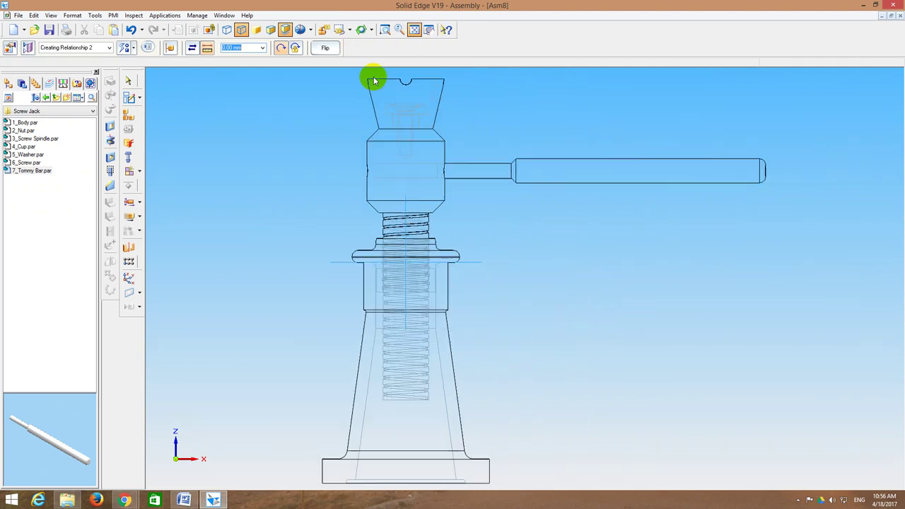
{"action": "left_click", "coordinate": [129, 217]}
{"action": "left_click", "coordinate": [536, 192]}
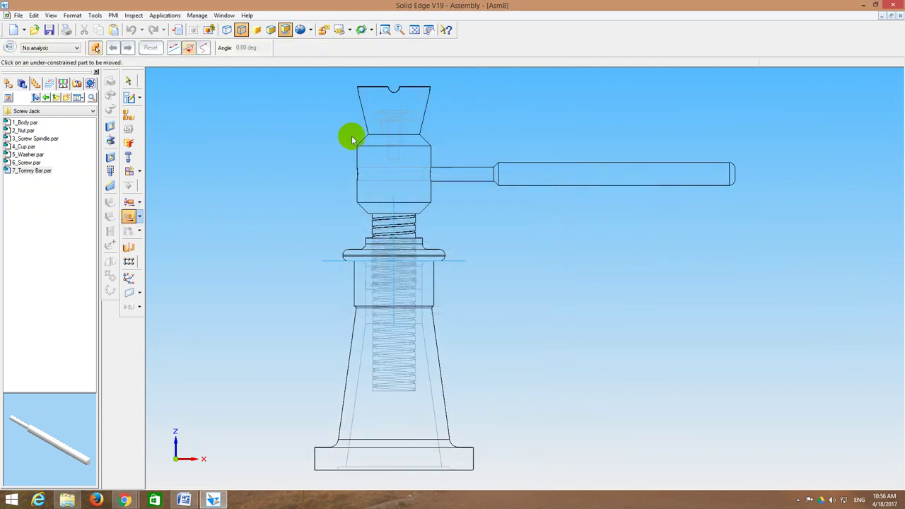
{"action": "left_click", "coordinate": [173, 48]}
{"action": "left_click_drag", "start_coordinate": [521, 170], "coordinate": [460, 172]}
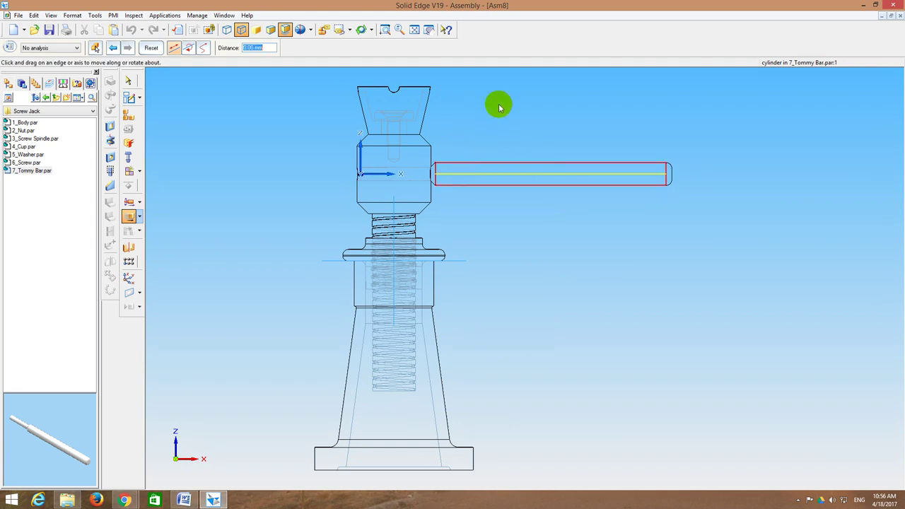
{"action": "left_click", "coordinate": [129, 82]}
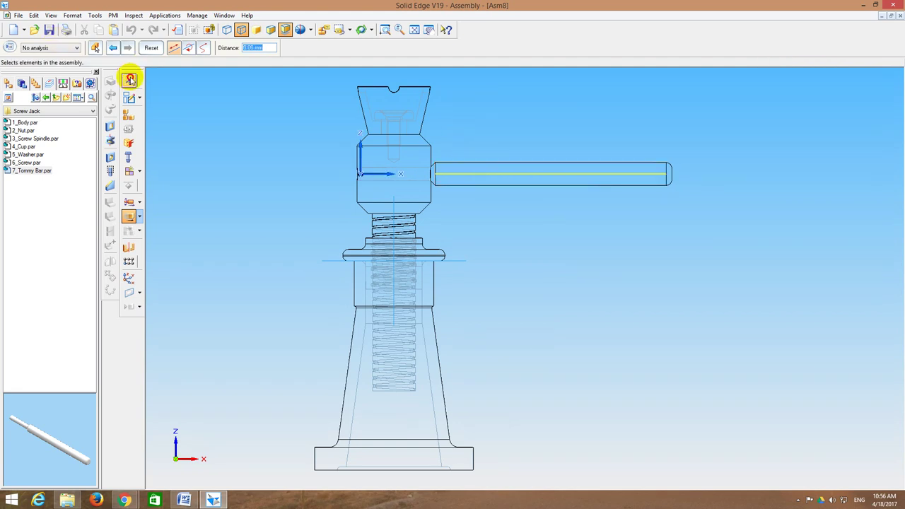
Step: Display the screw jack shaded in the isometric preset view
{"action": "left_click", "coordinate": [271, 31]}
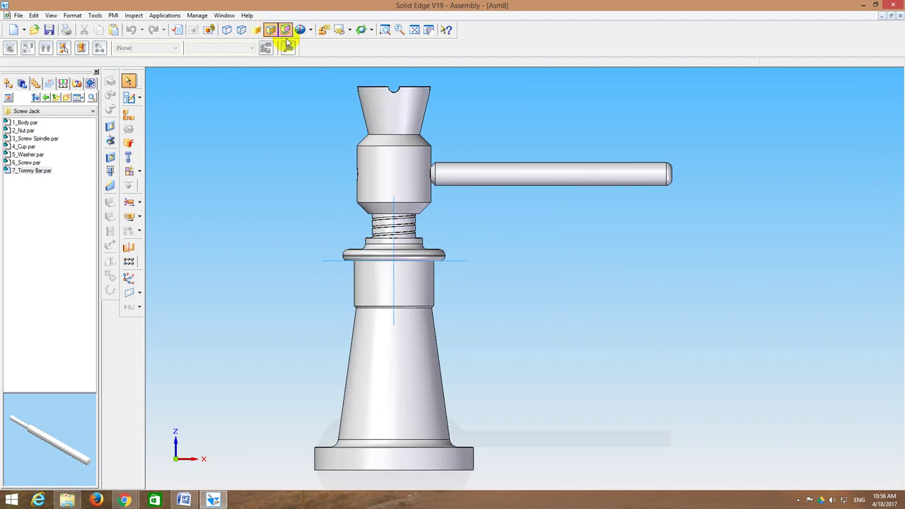
{"action": "left_click", "coordinate": [415, 31]}
{"action": "middle_click_drag", "start_coordinate": [651, 103], "coordinate": [646, 115]}
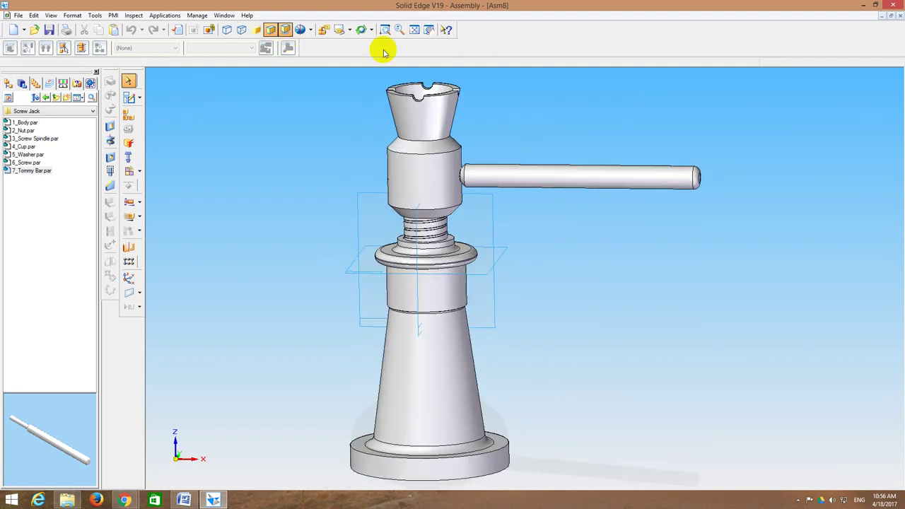
{"action": "left_click", "coordinate": [356, 30]}
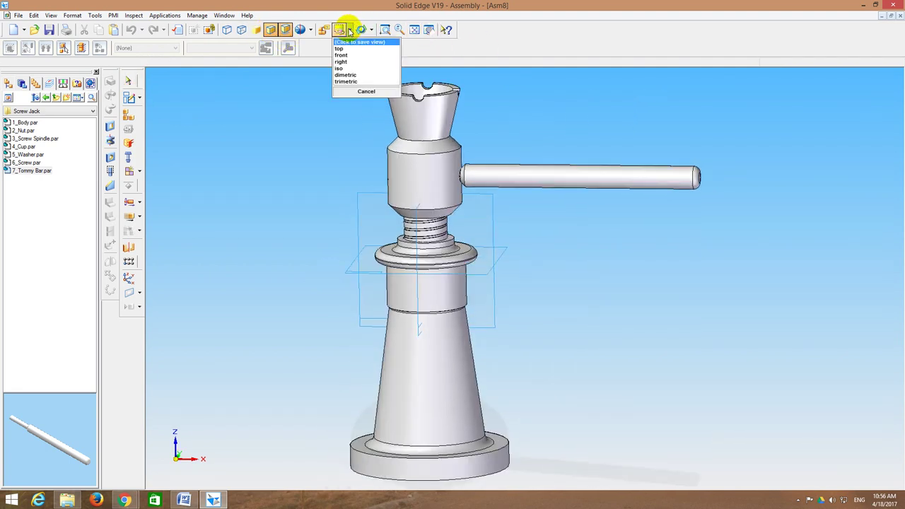
{"action": "left_click", "coordinate": [347, 70]}
Step: Save the assembly as Screw Jack Assembly.asm
{"action": "left_click", "coordinate": [415, 30]}
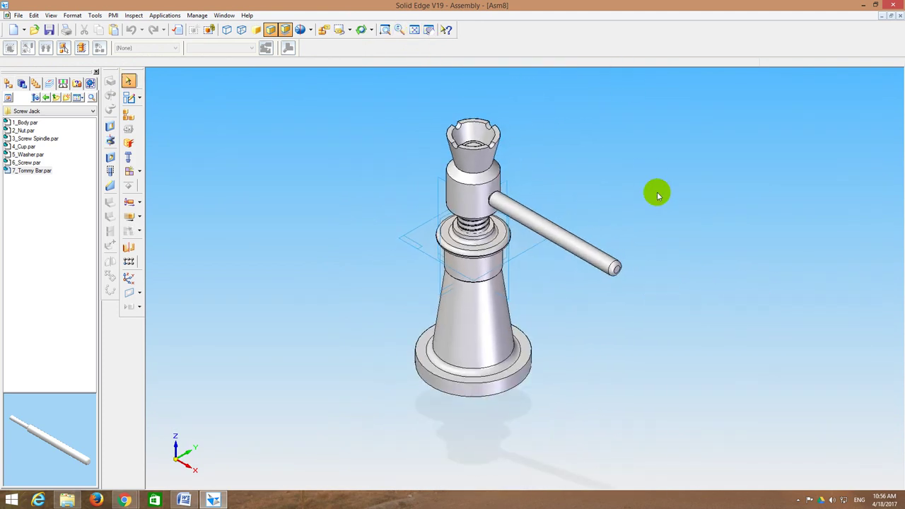
{"action": "left_click", "coordinate": [49, 29]}
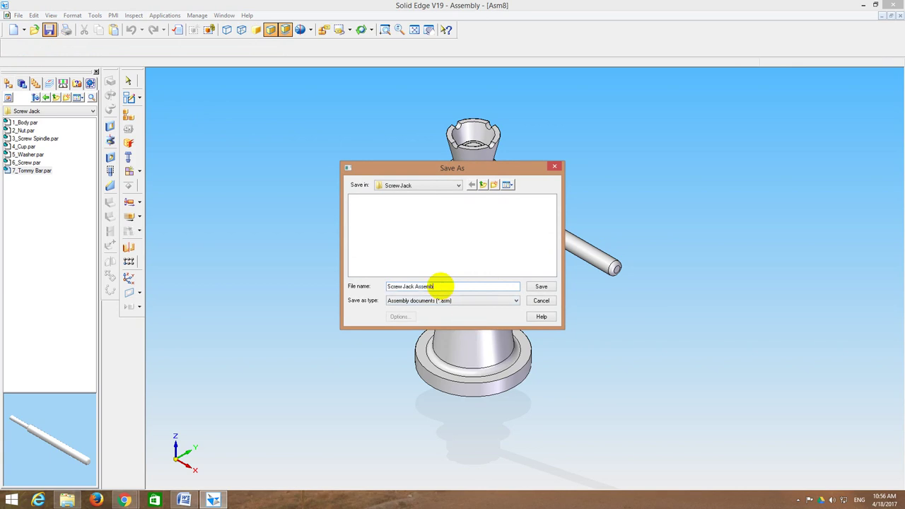
{"action": "key", "text": "Return"}
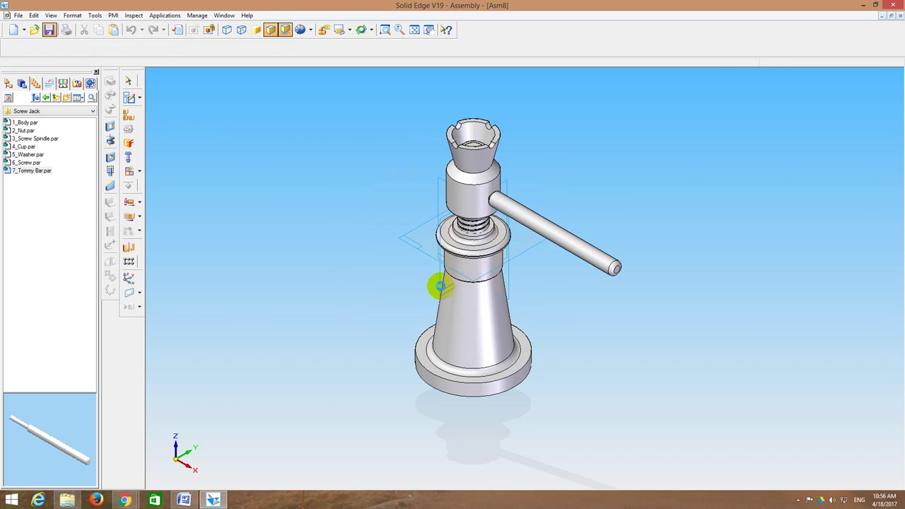
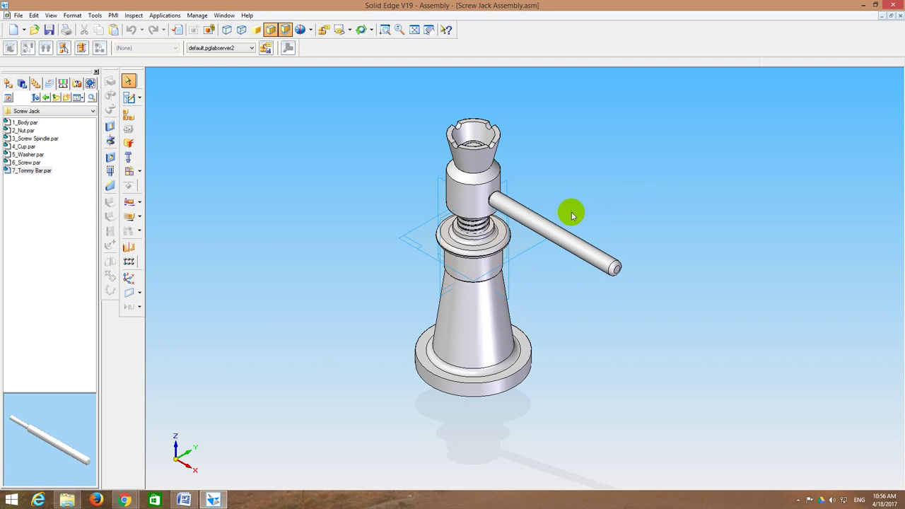
Step: Start the Section cutaway command from the PMI menu
{"action": "double_click", "coordinate": [522, 195]}
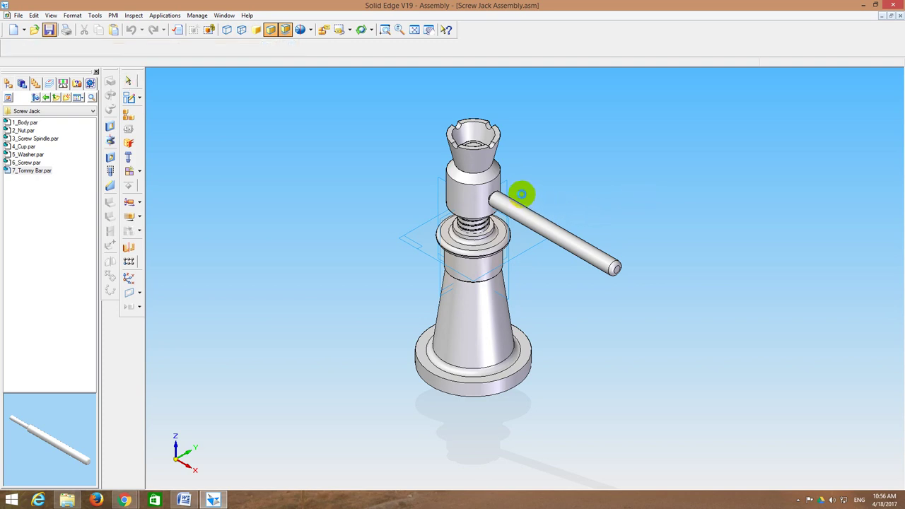
{"action": "left_click", "coordinate": [113, 15]}
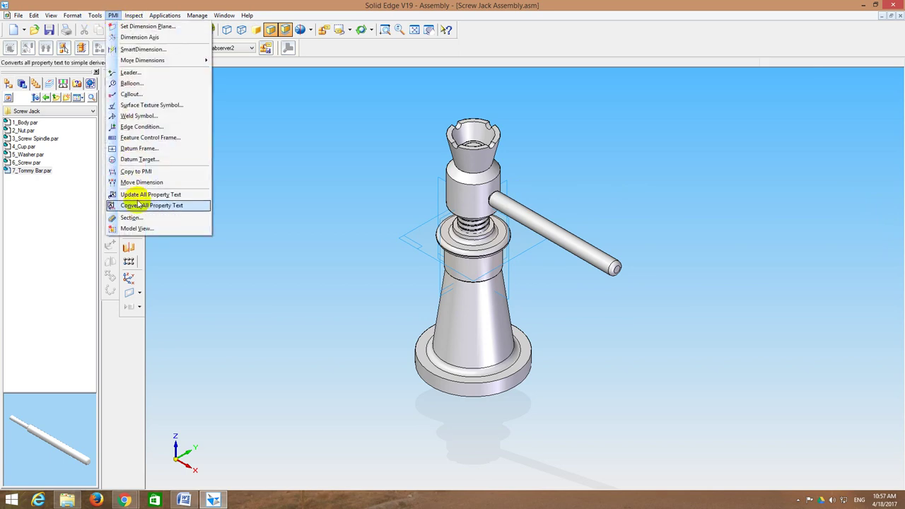
{"action": "left_click", "coordinate": [131, 218]}
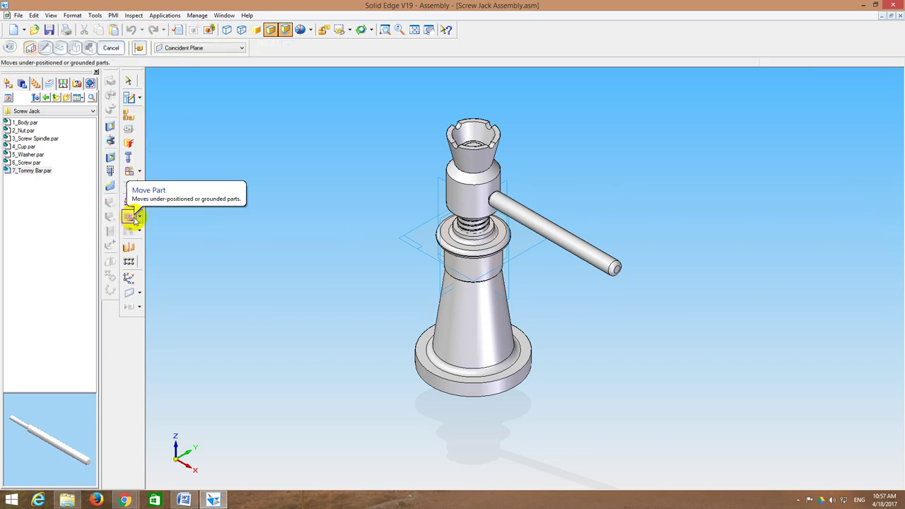
{"action": "left_click", "coordinate": [113, 47]}
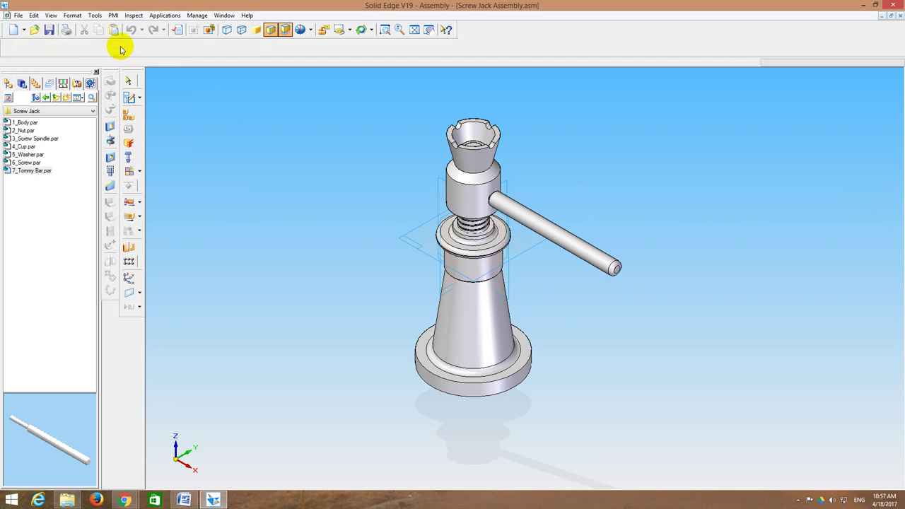
{"action": "left_click", "coordinate": [112, 17]}
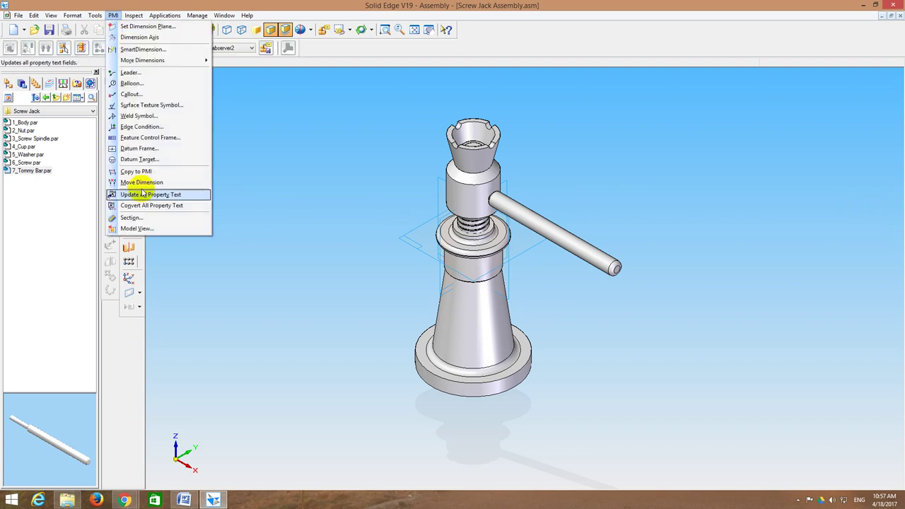
{"action": "left_click", "coordinate": [144, 219]}
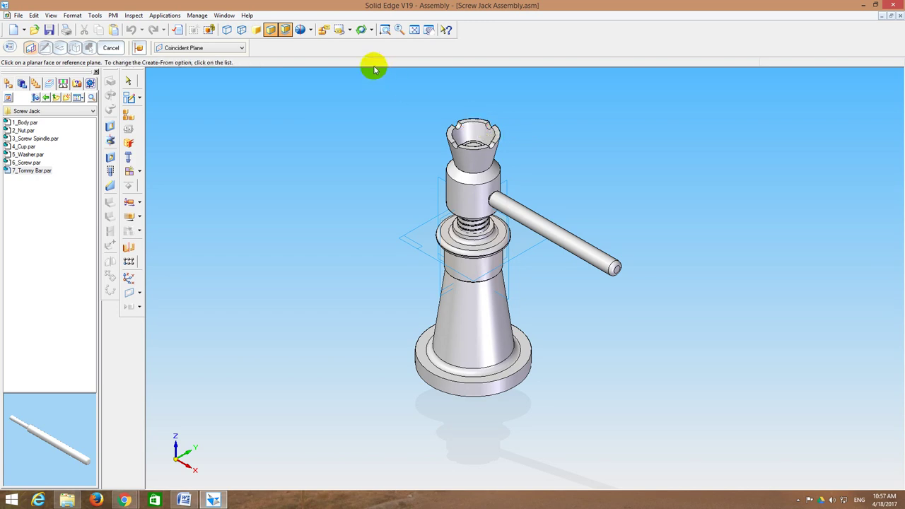
Step: Switch to the Top named view and pick the Cup's top face as the sketch plane
{"action": "left_click", "coordinate": [350, 29]}
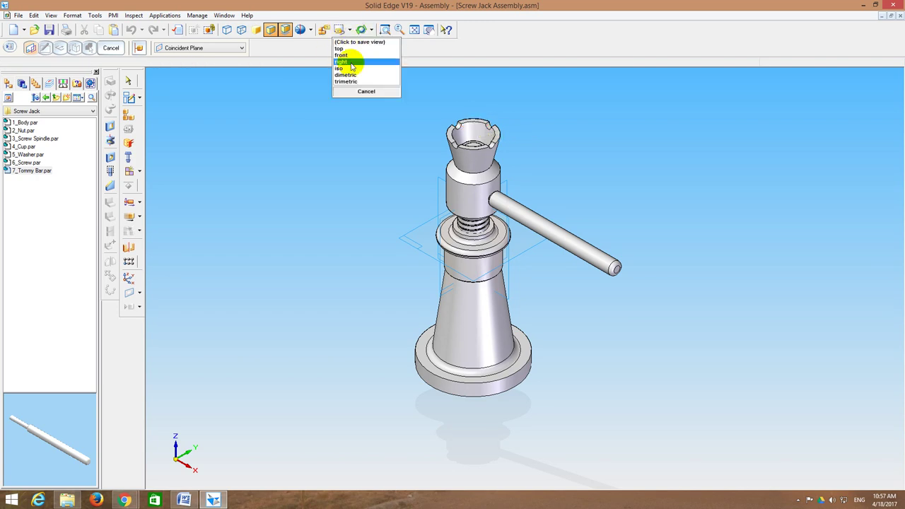
{"action": "left_click", "coordinate": [346, 48]}
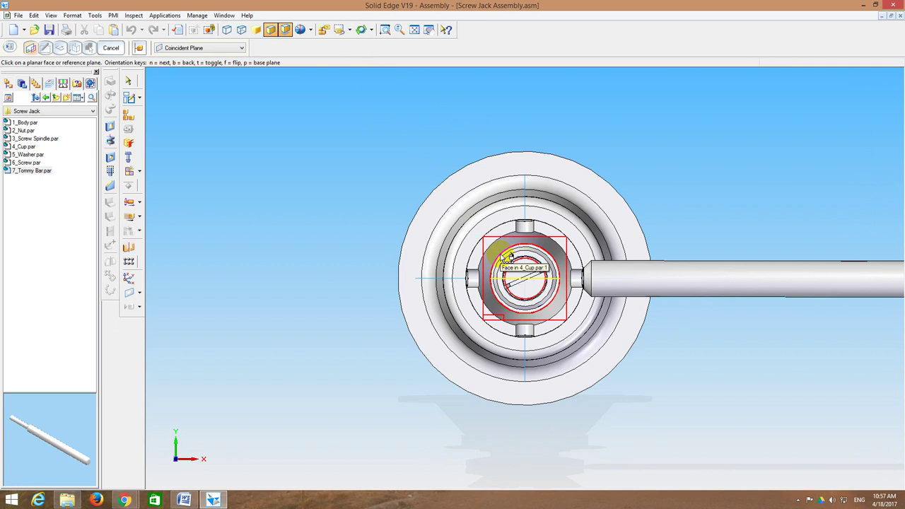
{"action": "left_click", "coordinate": [501, 257]}
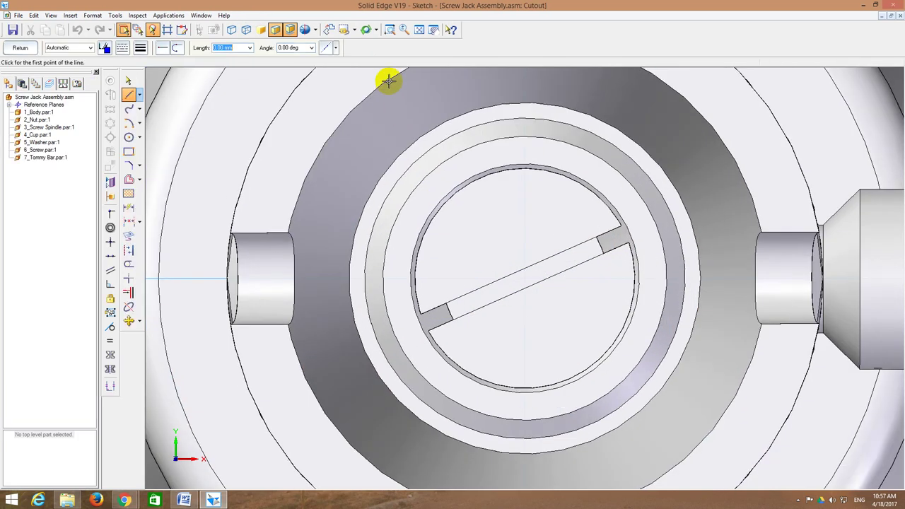
Step: Draw a closed rectangle from the jack's centre past the tommy bar tip and below the base
{"action": "left_click", "coordinate": [419, 30]}
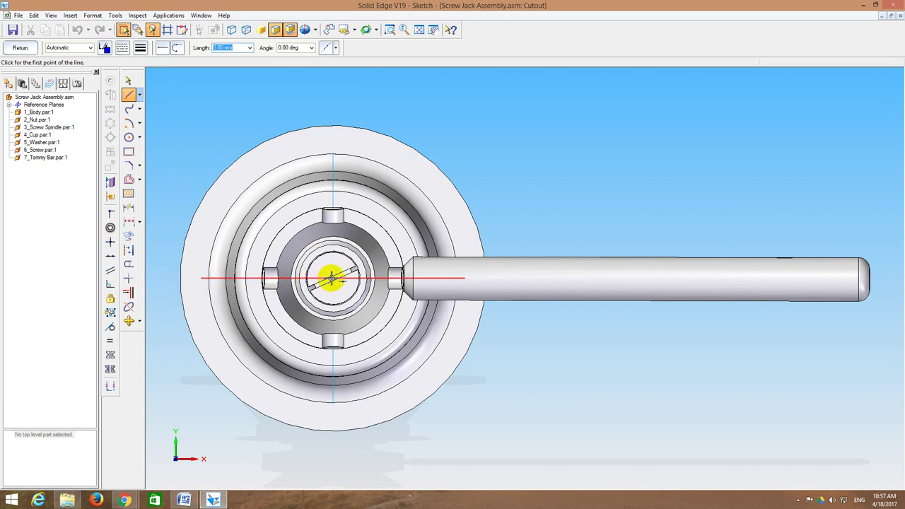
{"action": "left_click", "coordinate": [332, 279]}
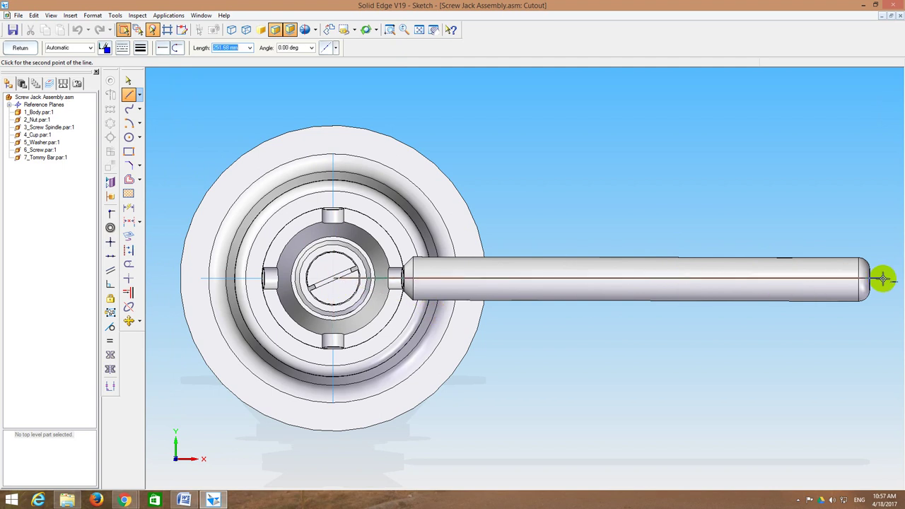
{"action": "left_click", "coordinate": [885, 279]}
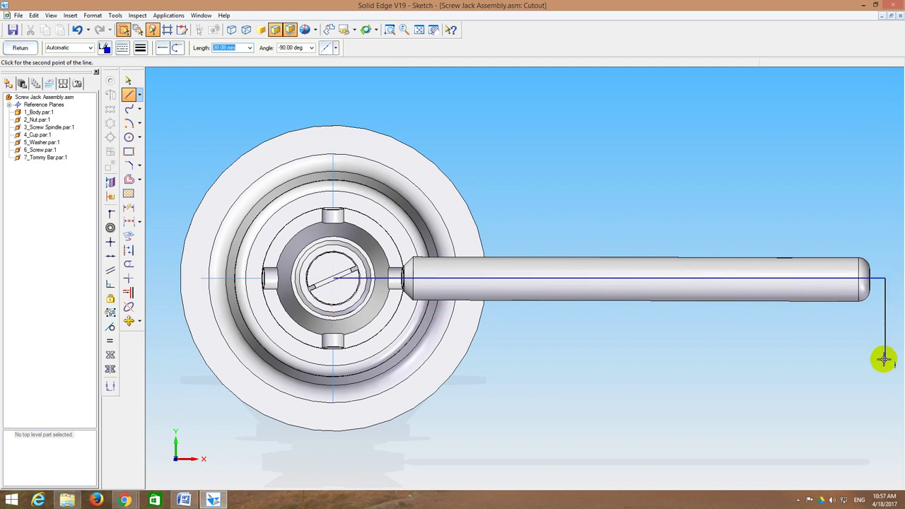
{"action": "left_click", "coordinate": [886, 441]}
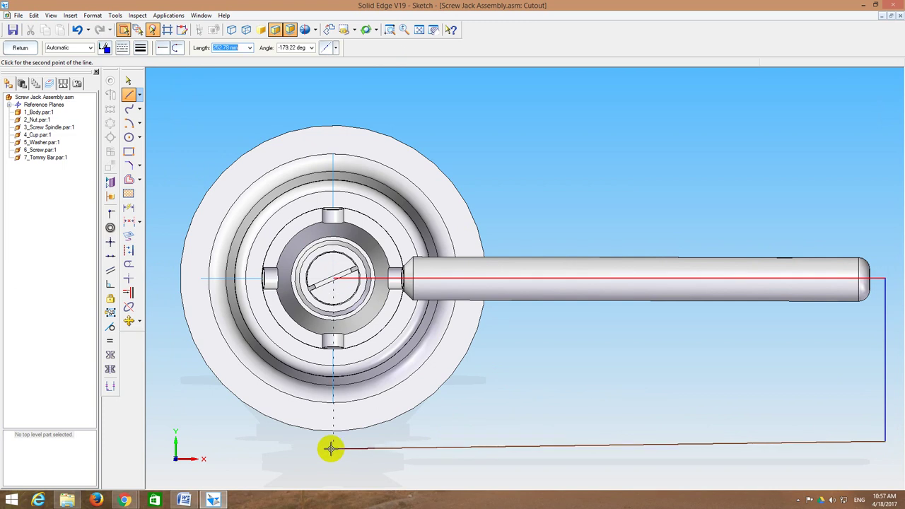
{"action": "left_click", "coordinate": [332, 448]}
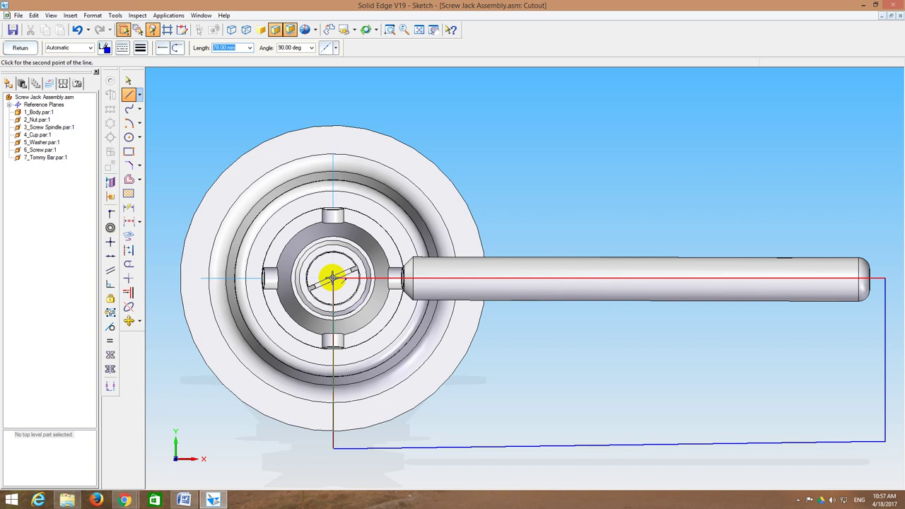
{"action": "left_click", "coordinate": [333, 278]}
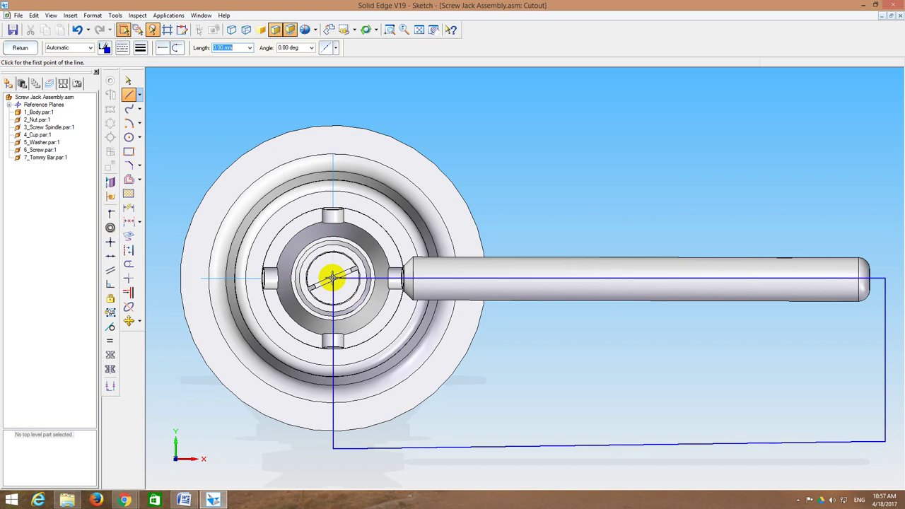
{"action": "left_click", "coordinate": [24, 47]}
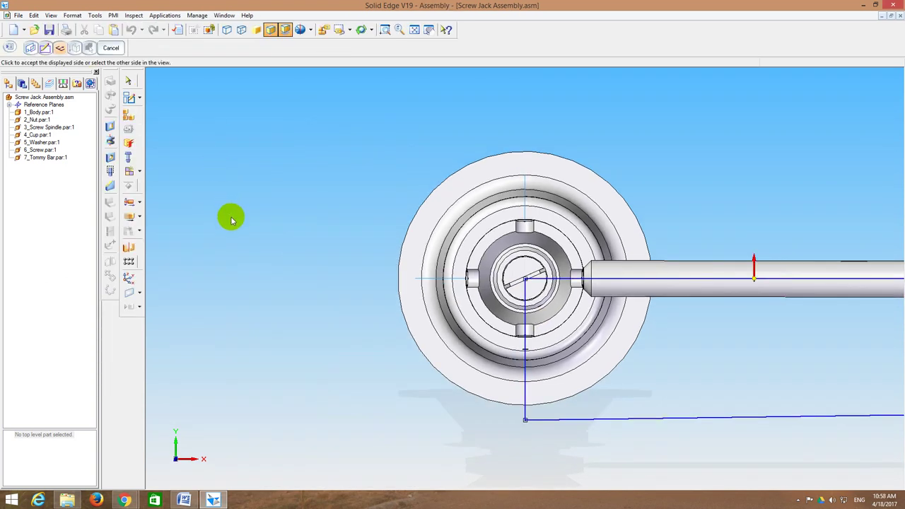
Step: Turn the assembly to the iso view, fit it, and accept the profile's cut side
{"action": "left_click", "coordinate": [350, 29]}
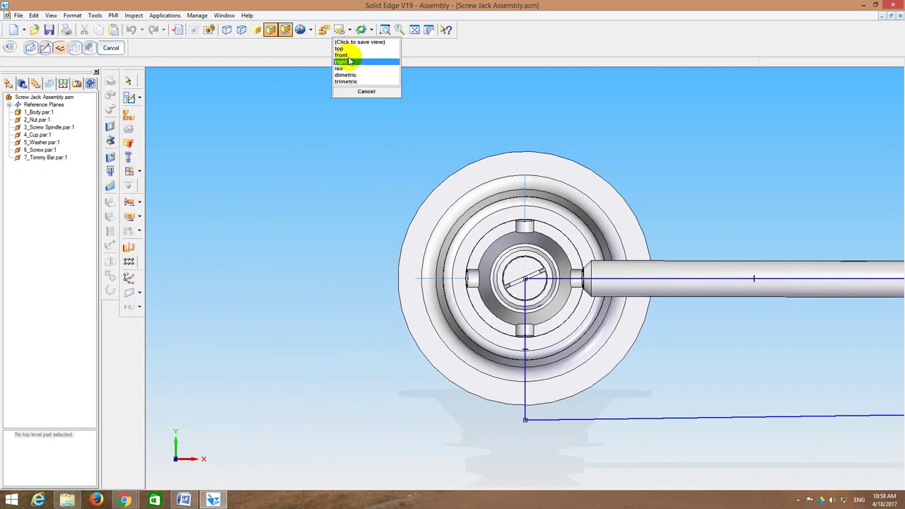
{"action": "left_click", "coordinate": [341, 68]}
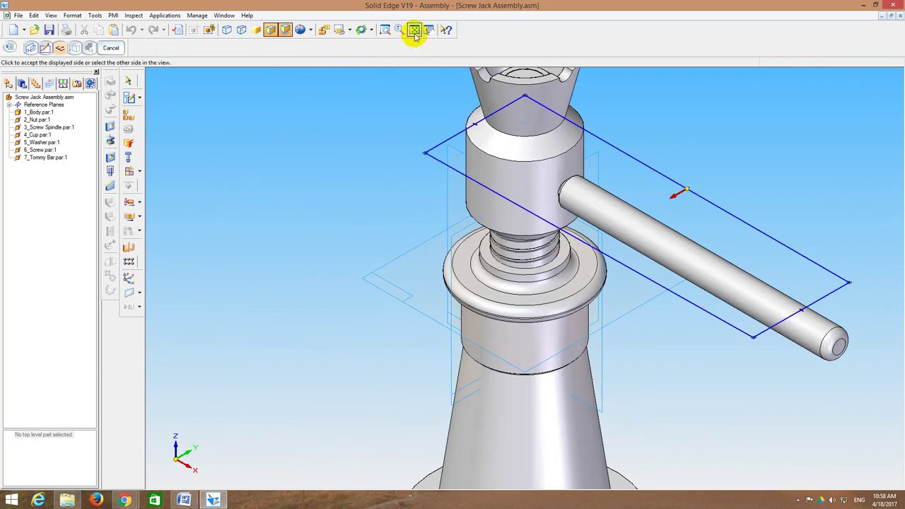
{"action": "left_click", "coordinate": [414, 31]}
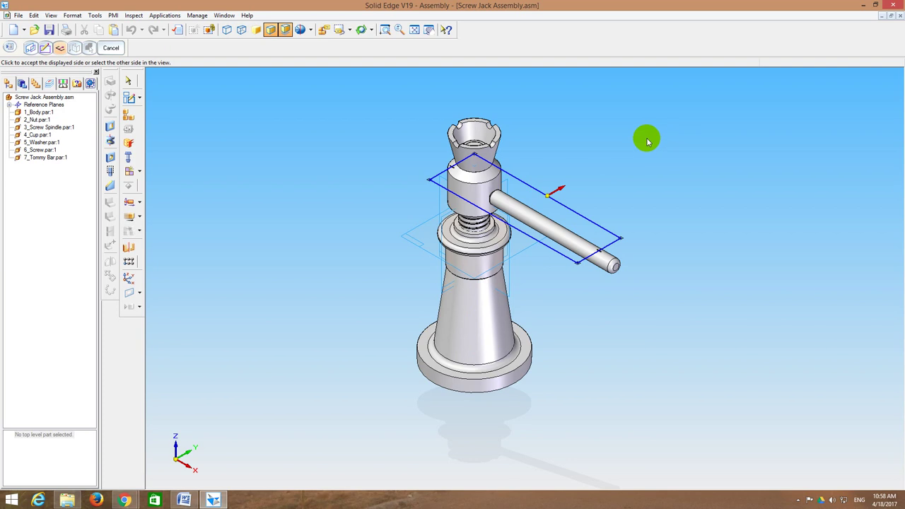
{"action": "mouse_move", "coordinate": [631, 157]}
{"action": "middle_mouse_down"}
{"action": "mouse_move", "coordinate": [659, 117]}
{"action": "mouse_move", "coordinate": [669, 136]}
{"action": "mouse_move", "coordinate": [670, 117]}
{"action": "mouse_move", "coordinate": [670, 141]}
{"action": "mouse_move", "coordinate": [673, 125]}
{"action": "mouse_move", "coordinate": [658, 145]}
{"action": "mouse_move", "coordinate": [651, 139]}
{"action": "mouse_move", "coordinate": [665, 115]}
{"action": "mouse_move", "coordinate": [673, 122]}
{"action": "mouse_move", "coordinate": [665, 132]}
{"action": "mouse_move", "coordinate": [658, 137]}
{"action": "mouse_move", "coordinate": [667, 121]}
{"action": "mouse_move", "coordinate": [640, 146]}
{"action": "middle_mouse_up"}
{"action": "left_click", "coordinate": [570, 183]}
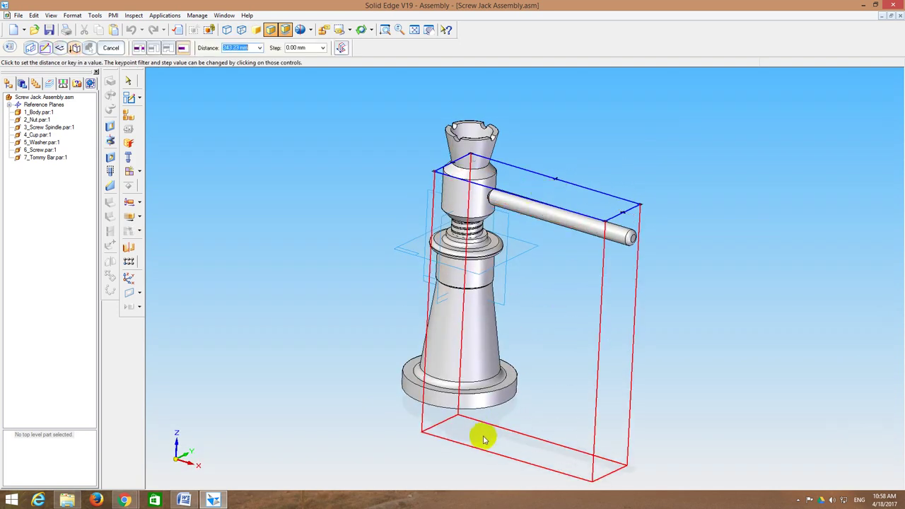
Step: Cut through the whole jack on all parts, preview the result and finish the section
{"action": "left_click", "coordinate": [470, 443]}
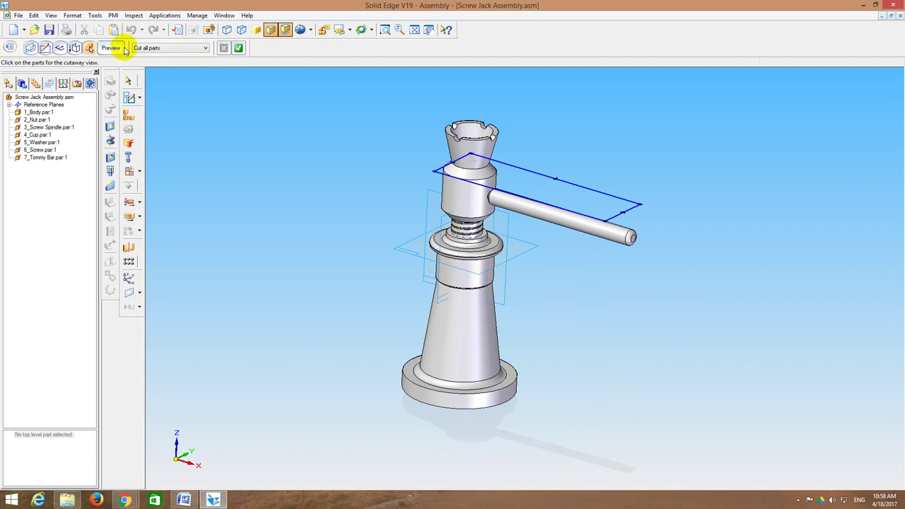
{"action": "left_click", "coordinate": [112, 50]}
{"action": "key", "text": "ctrl+f"}
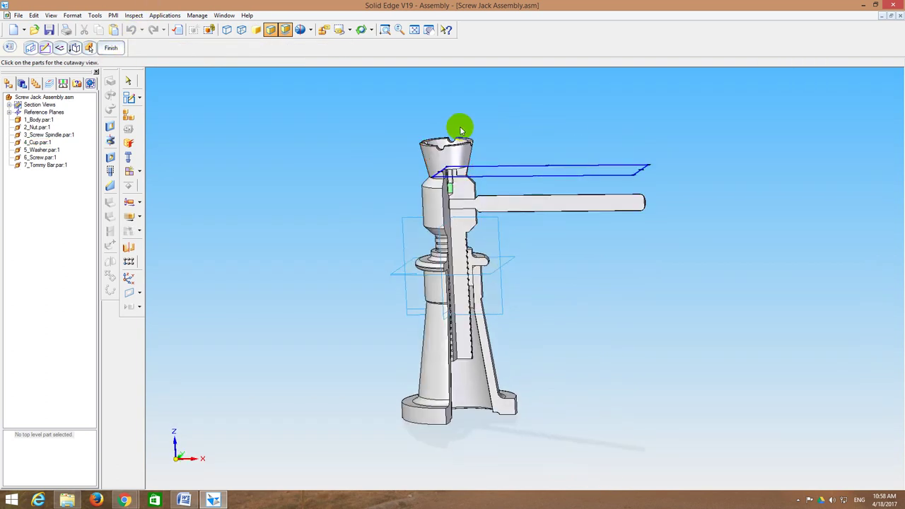
{"action": "mouse_move", "coordinate": [460, 129]}
{"action": "middle_mouse_down"}
{"action": "mouse_move", "coordinate": [461, 111]}
{"action": "mouse_move", "coordinate": [506, 103]}
{"action": "middle_mouse_up"}
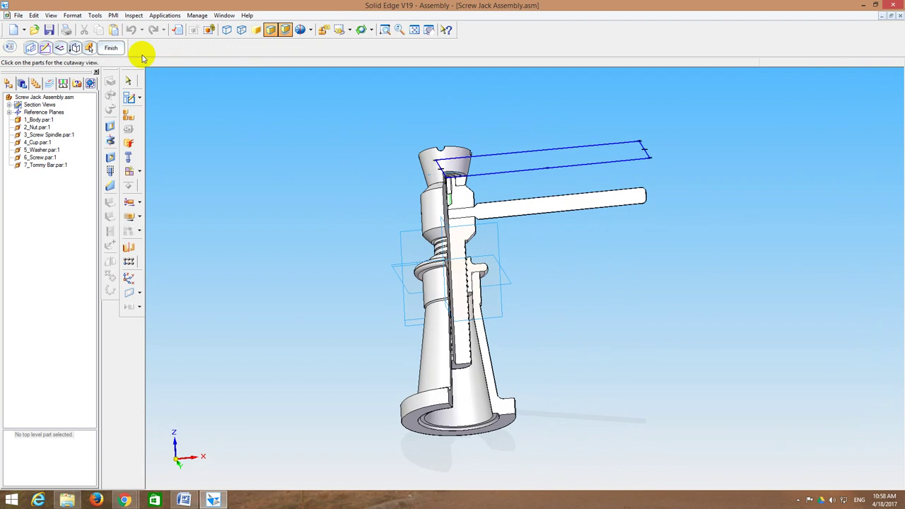
{"action": "left_click", "coordinate": [111, 47]}
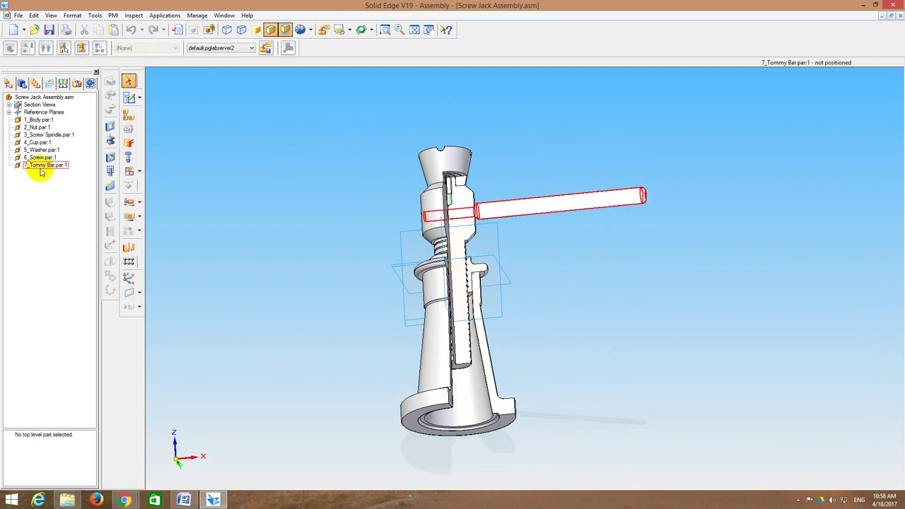
Step: Delete the existing section view from the assembly's Section Views list
{"action": "left_click", "coordinate": [8, 106]}
{"action": "left_click", "coordinate": [41, 113]}
{"action": "right_click", "coordinate": [43, 114]}
{"action": "left_click", "coordinate": [64, 121]}
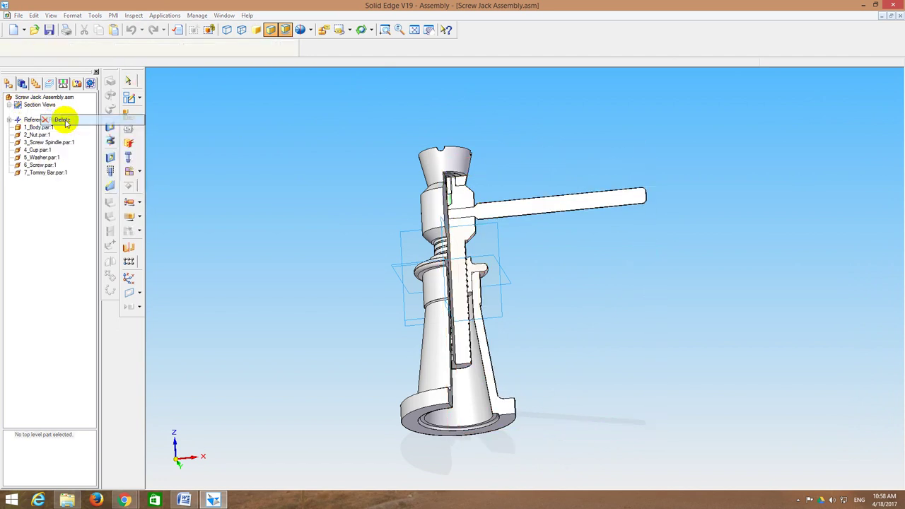
{"action": "left_click", "coordinate": [468, 270]}
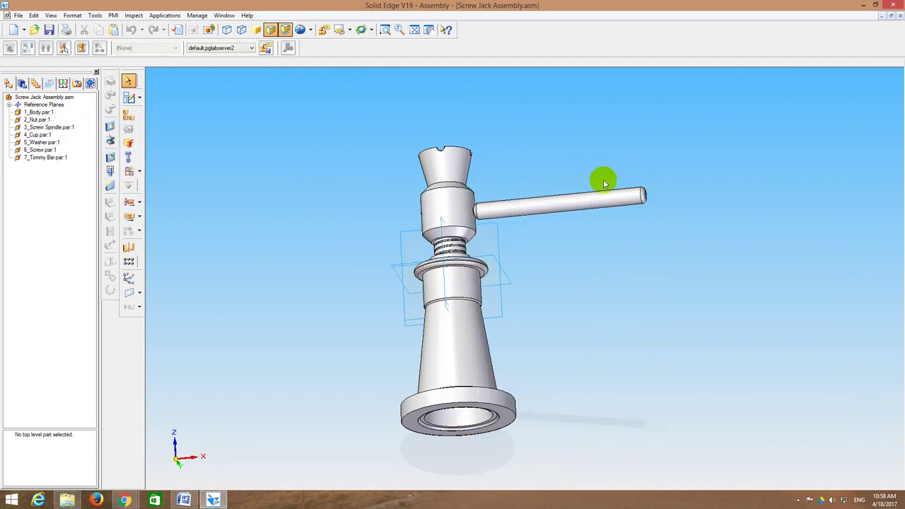
Step: Start a new PMI section on the cup's top face, viewed straight down
{"action": "middle_click_drag", "start_coordinate": [605, 182], "coordinate": [629, 250]}
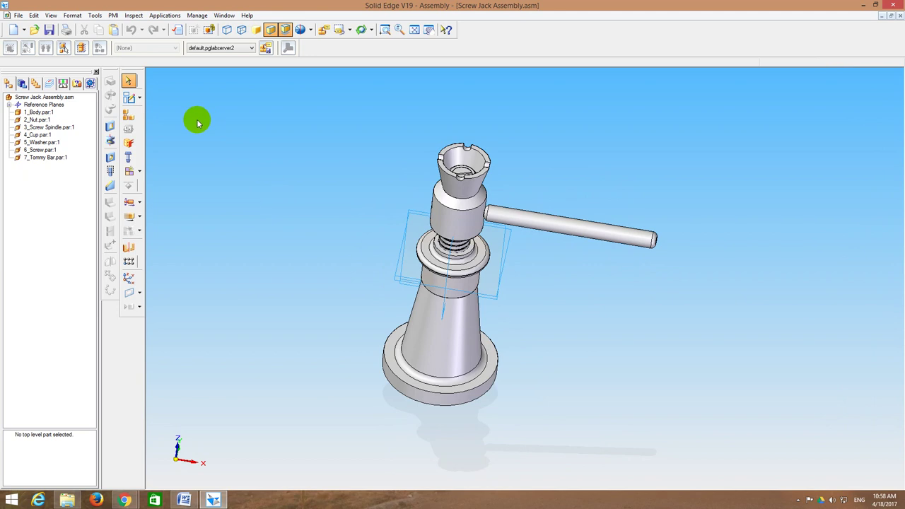
{"action": "left_click", "coordinate": [113, 15]}
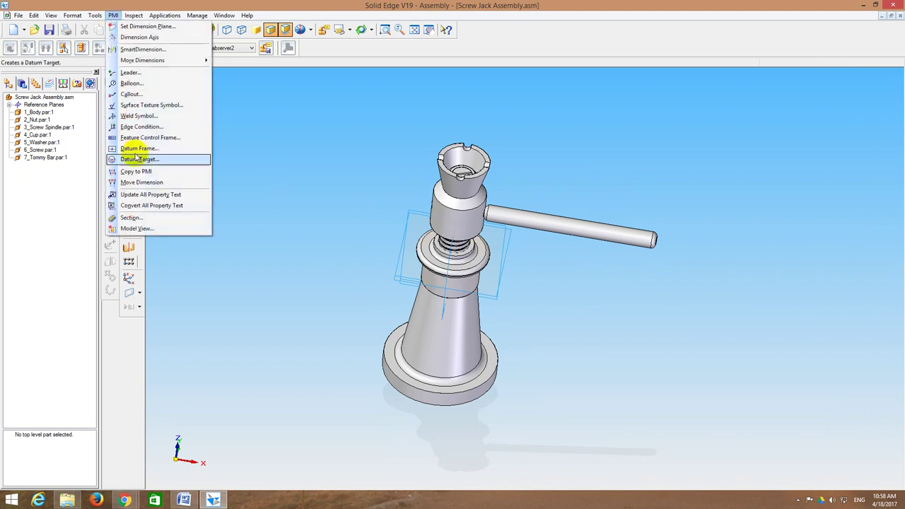
{"action": "left_click", "coordinate": [132, 218]}
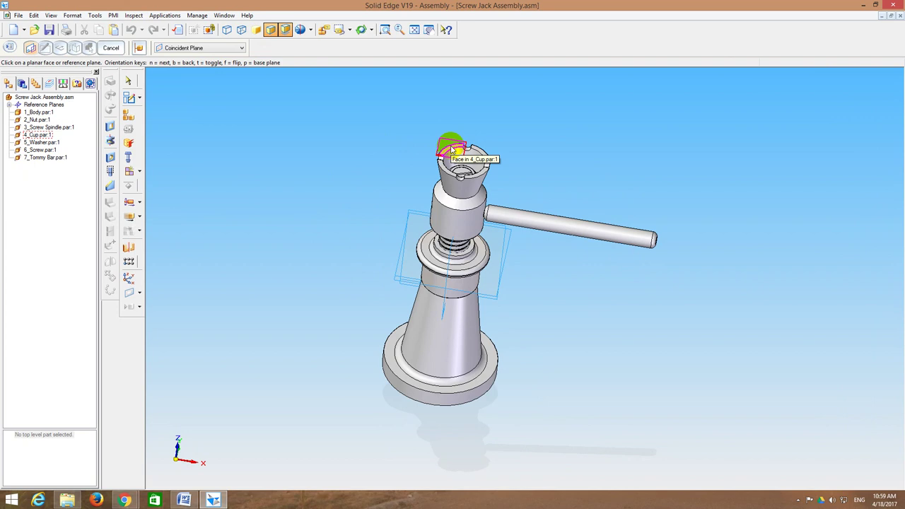
{"action": "left_click", "coordinate": [452, 148]}
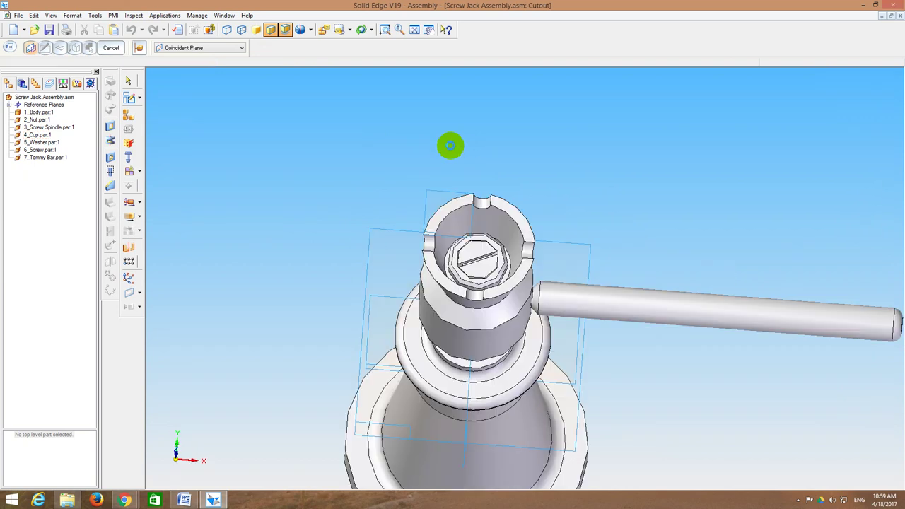
{"action": "left_click", "coordinate": [418, 31]}
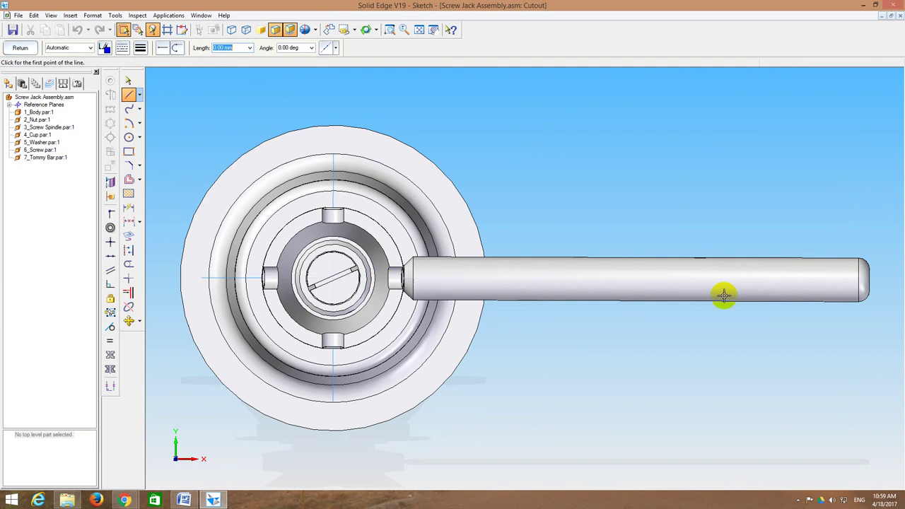
Step: Sketch a closed polygon from the tommy bar's end through the spindle centre, down and back
{"action": "left_click", "coordinate": [886, 278]}
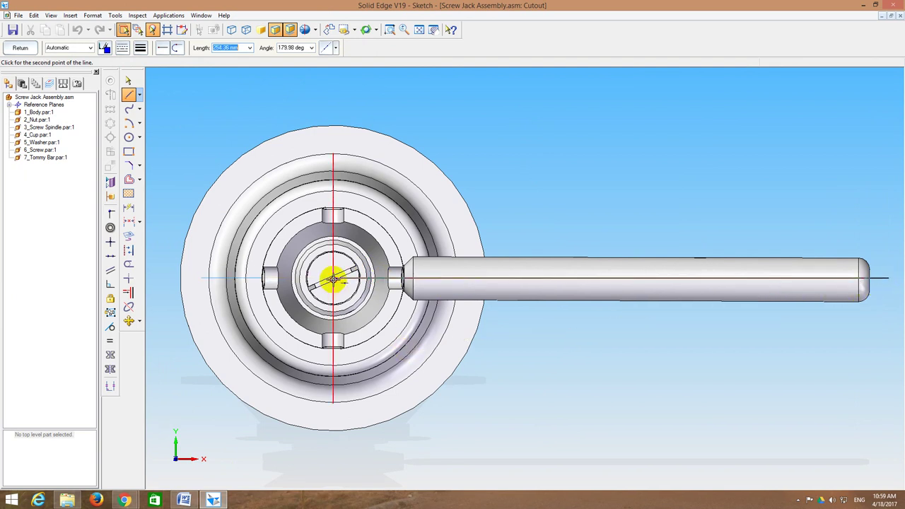
{"action": "left_click", "coordinate": [334, 279]}
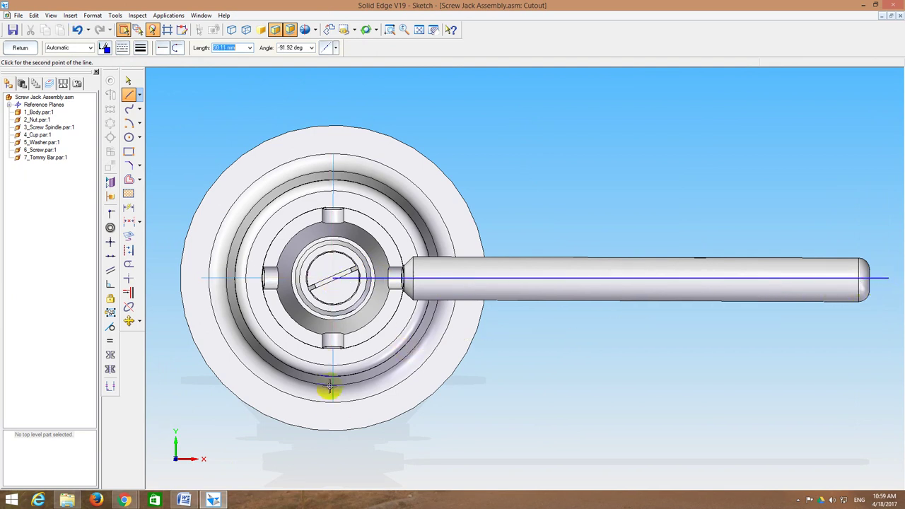
{"action": "left_click", "coordinate": [333, 452]}
{"action": "left_click", "coordinate": [515, 472]}
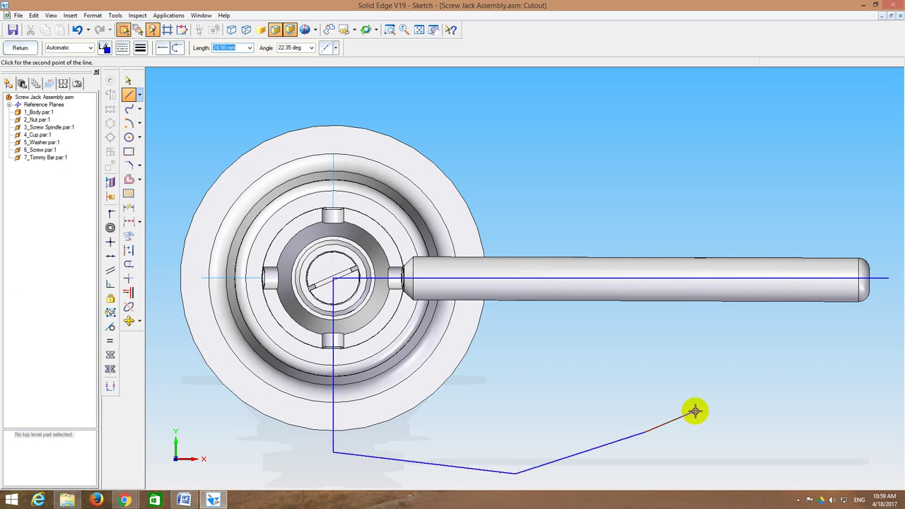
{"action": "left_click", "coordinate": [846, 338]}
{"action": "left_click", "coordinate": [888, 278]}
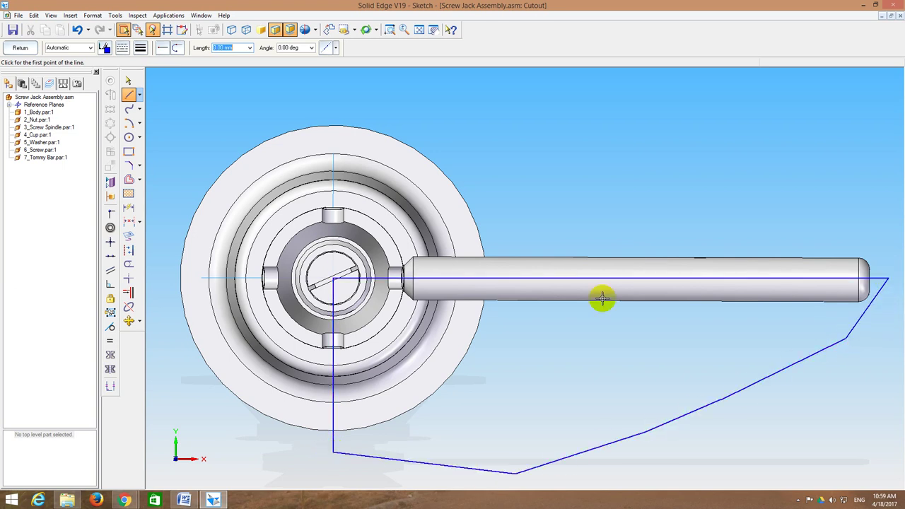
{"action": "left_click", "coordinate": [23, 48]}
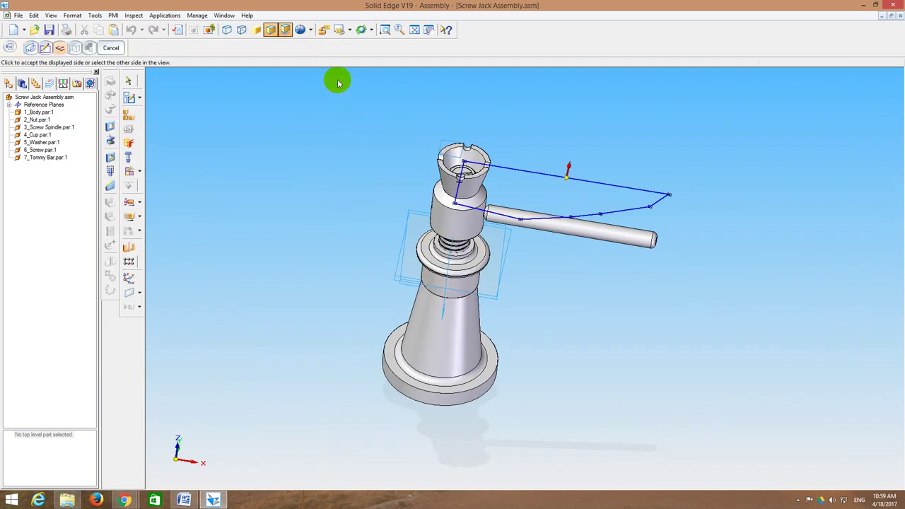
Step: Accept the cut side and, in the fitted front view, cut all parts below the base
{"action": "left_click", "coordinate": [338, 193]}
{"action": "left_click", "coordinate": [349, 29]}
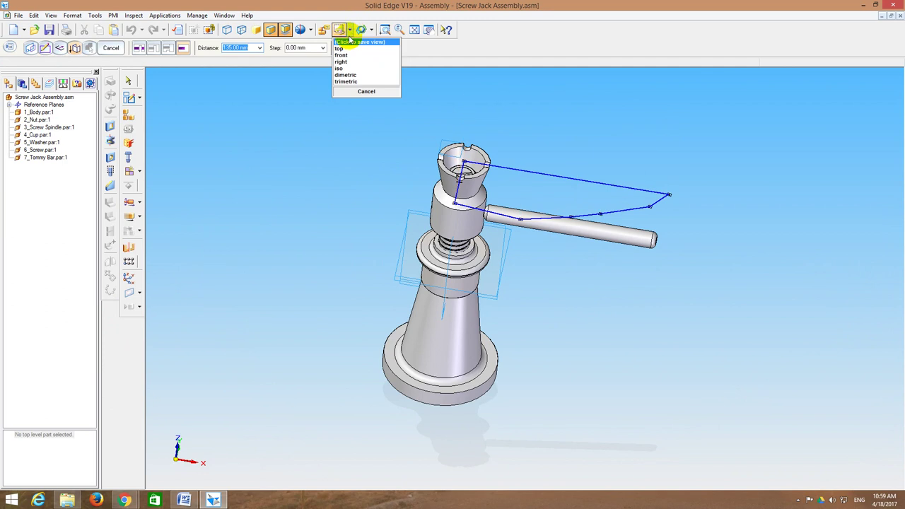
{"action": "left_click", "coordinate": [346, 55]}
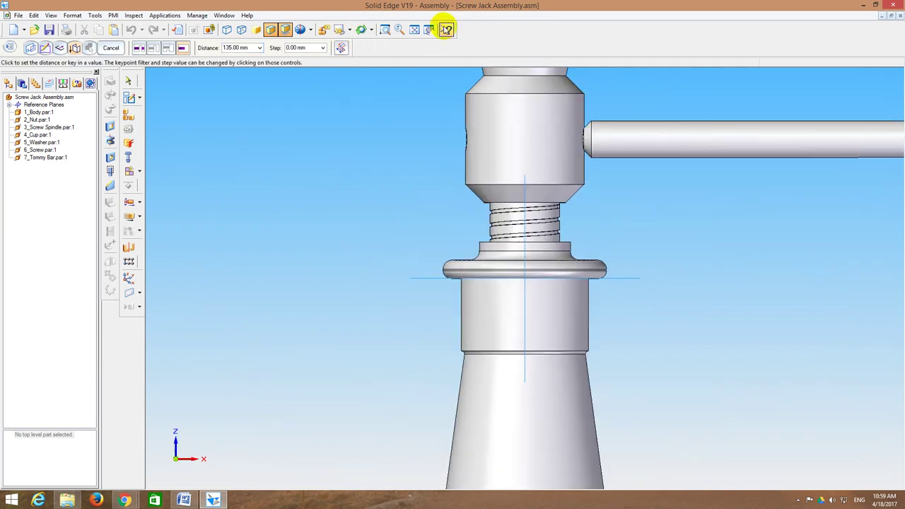
{"action": "left_click", "coordinate": [416, 33]}
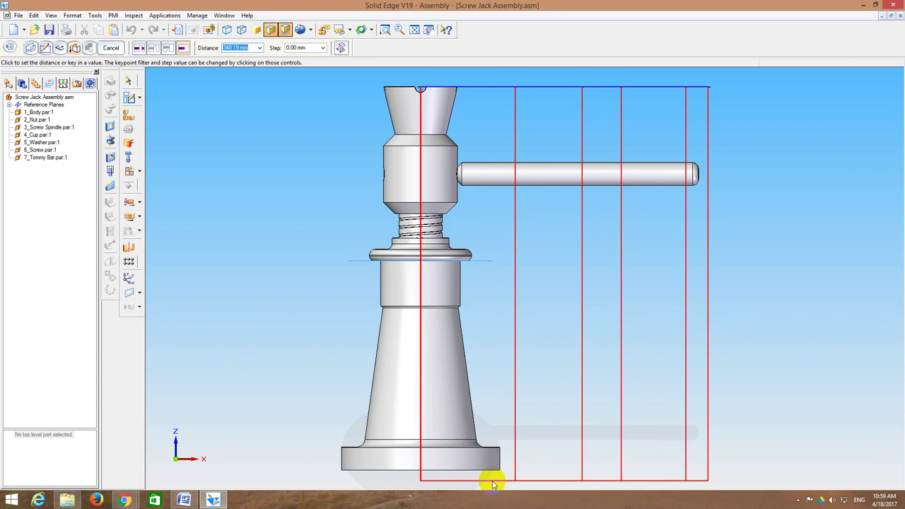
{"action": "left_click", "coordinate": [493, 484]}
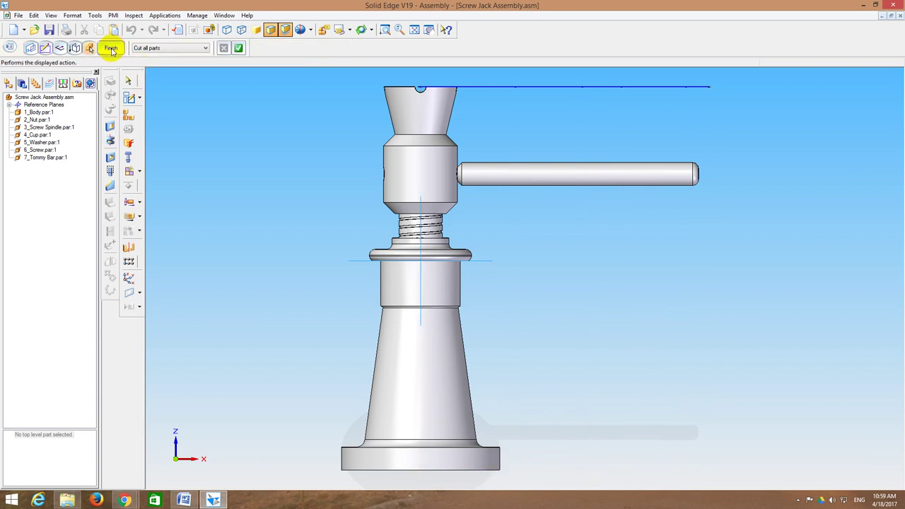
{"action": "left_click", "coordinate": [111, 48]}
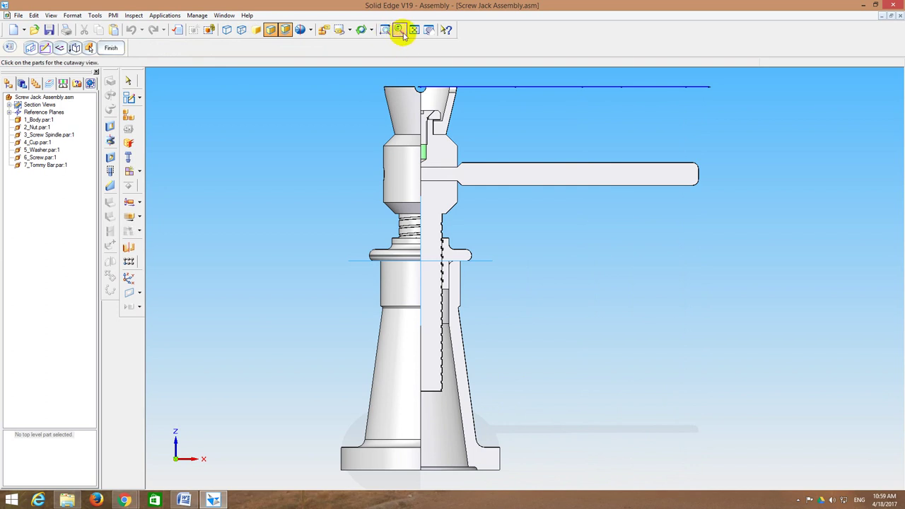
Step: Show the sectioned screw jack in the iso view, fitted to the window
{"action": "left_click", "coordinate": [350, 32]}
{"action": "left_click", "coordinate": [352, 74]}
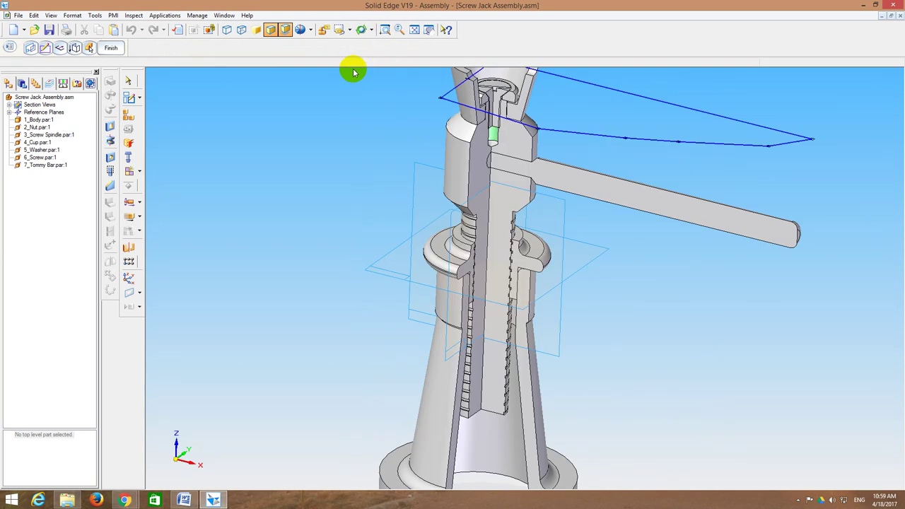
{"action": "left_click", "coordinate": [420, 30]}
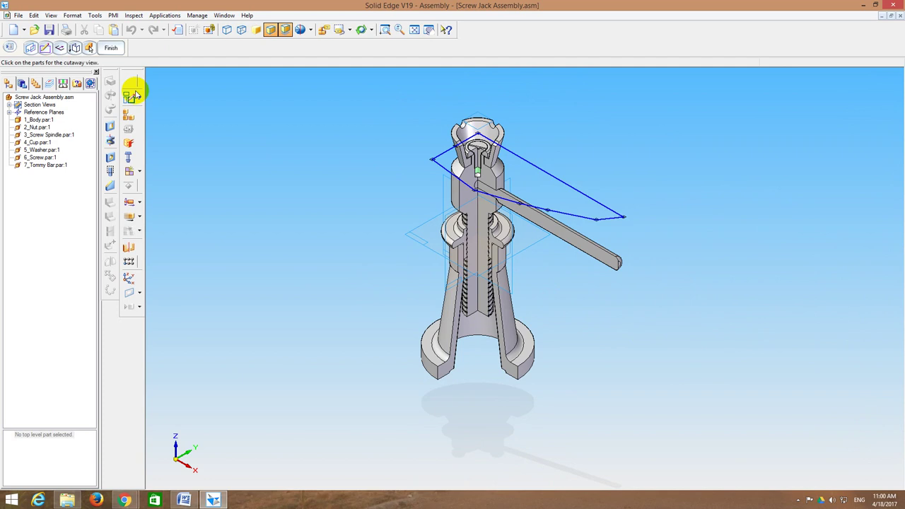
{"action": "left_click", "coordinate": [17, 14]}
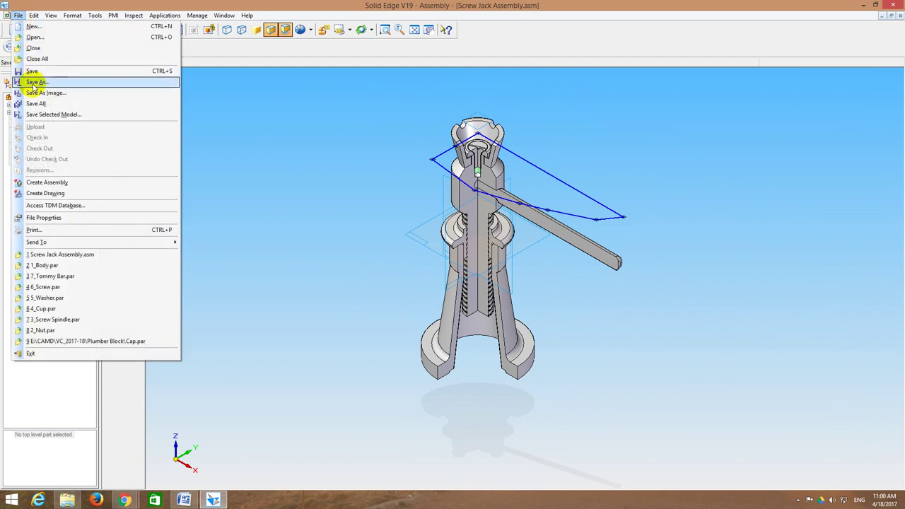
Step: Save the assembly as 'Screw Jack Assembly_Quarter Section.asm' and refit the view
{"action": "left_click", "coordinate": [33, 82]}
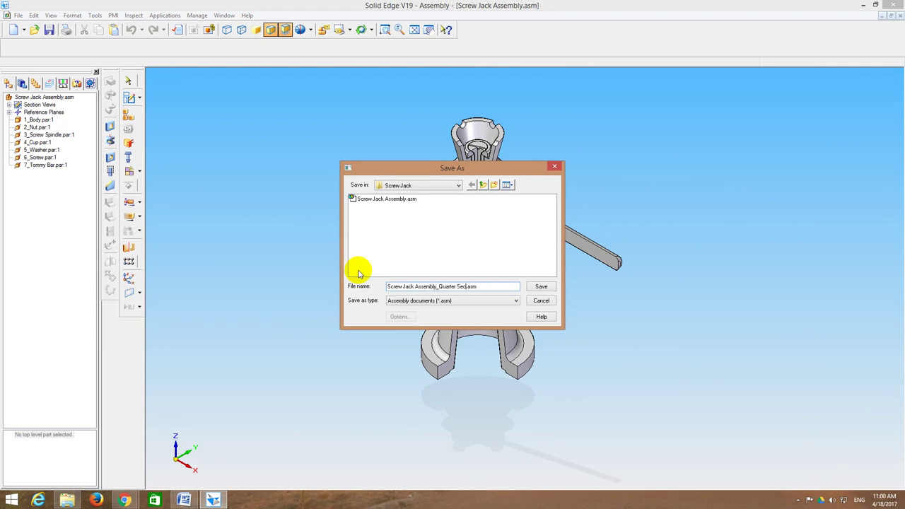
{"action": "key", "text": "Return"}
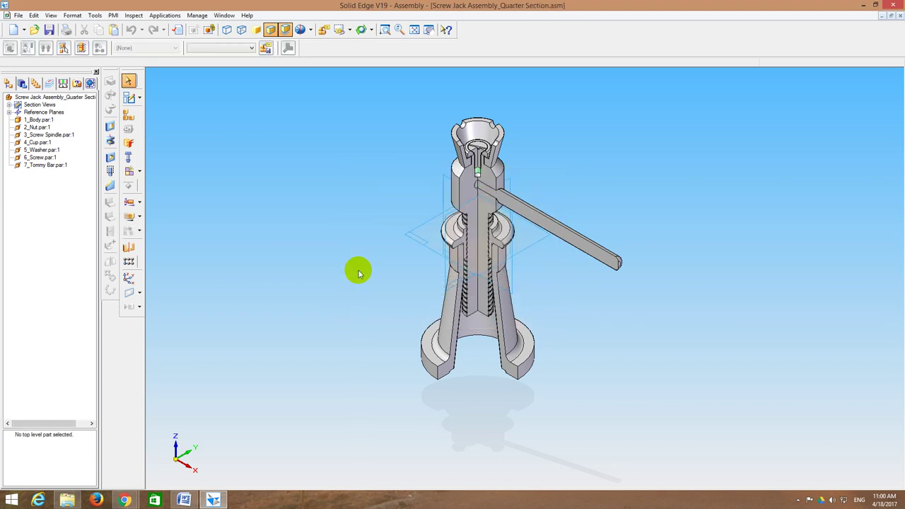
{"action": "left_click", "coordinate": [414, 30]}
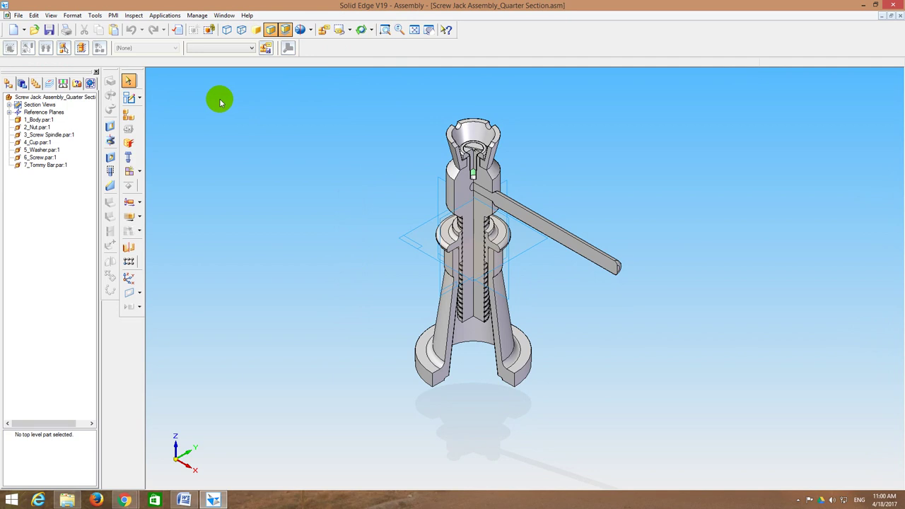
Step: Create a new 2D draft from the assembly using the default template
{"action": "left_click", "coordinate": [19, 15]}
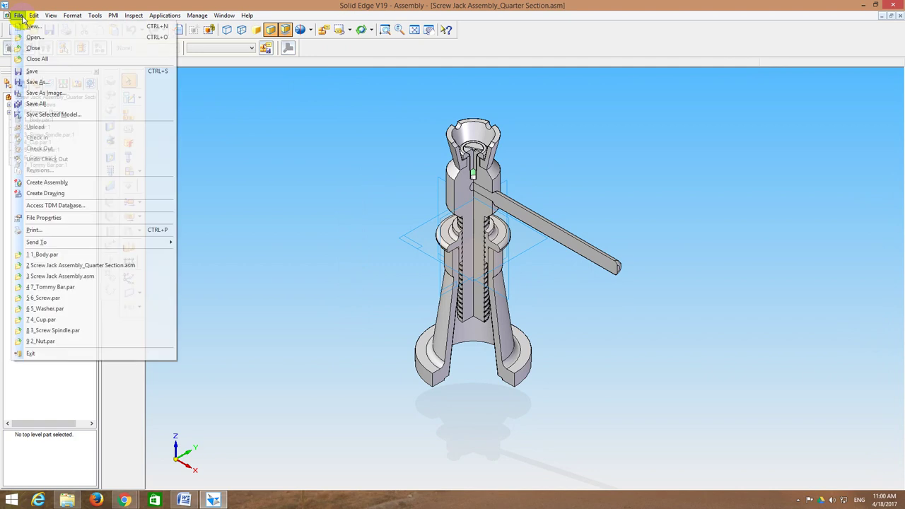
{"action": "left_click", "coordinate": [52, 194]}
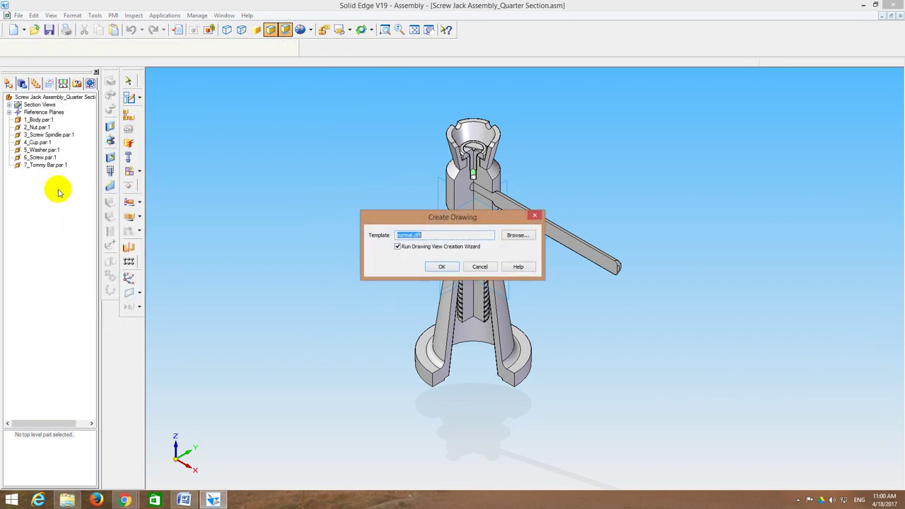
{"action": "left_click", "coordinate": [441, 267]}
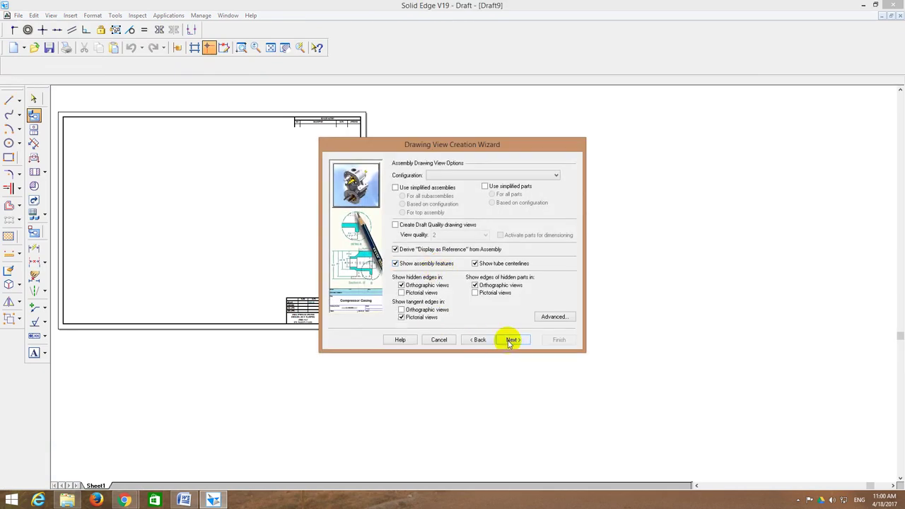
{"action": "left_click", "coordinate": [511, 338]}
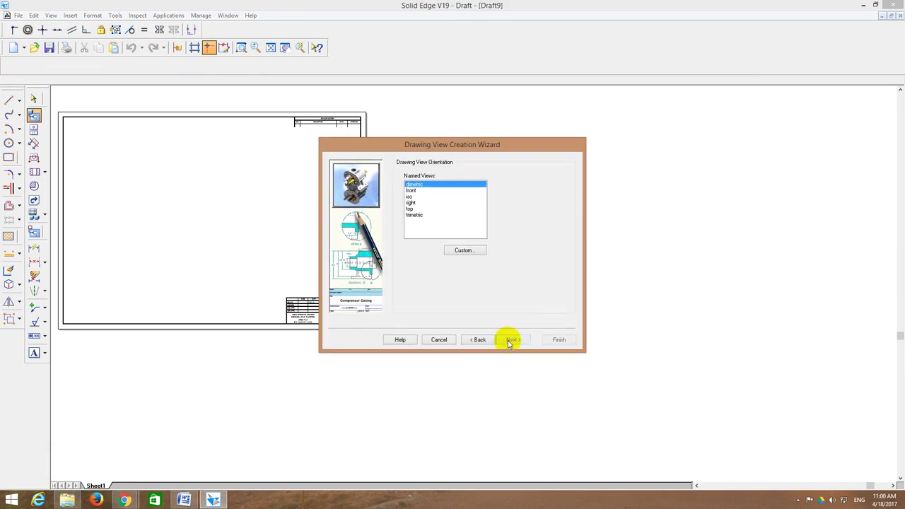
Step: Place a front drawing view of the screw jack on the sheet and fit it
{"action": "left_click", "coordinate": [413, 190]}
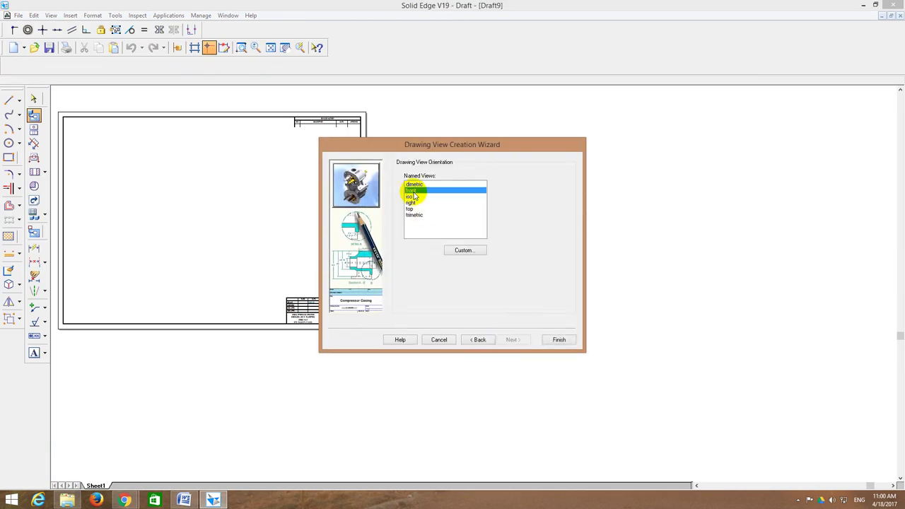
{"action": "left_click", "coordinate": [513, 341]}
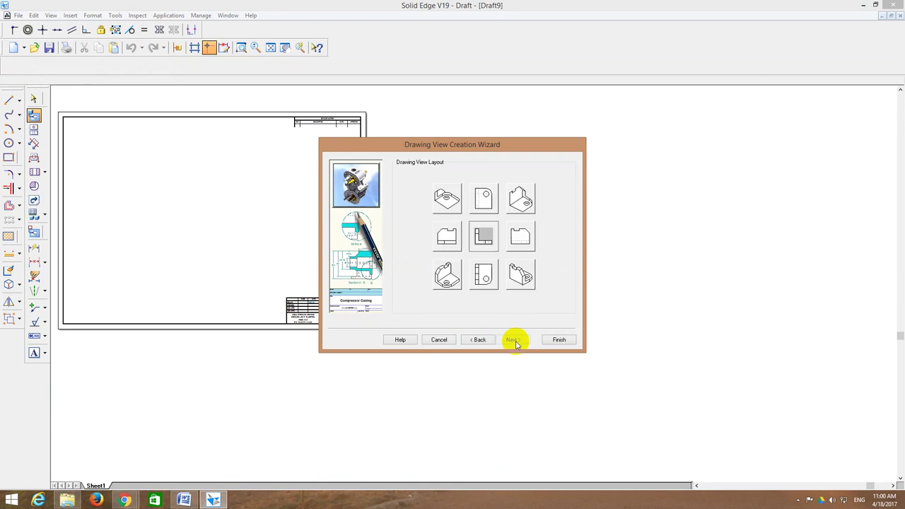
{"action": "left_click", "coordinate": [555, 340]}
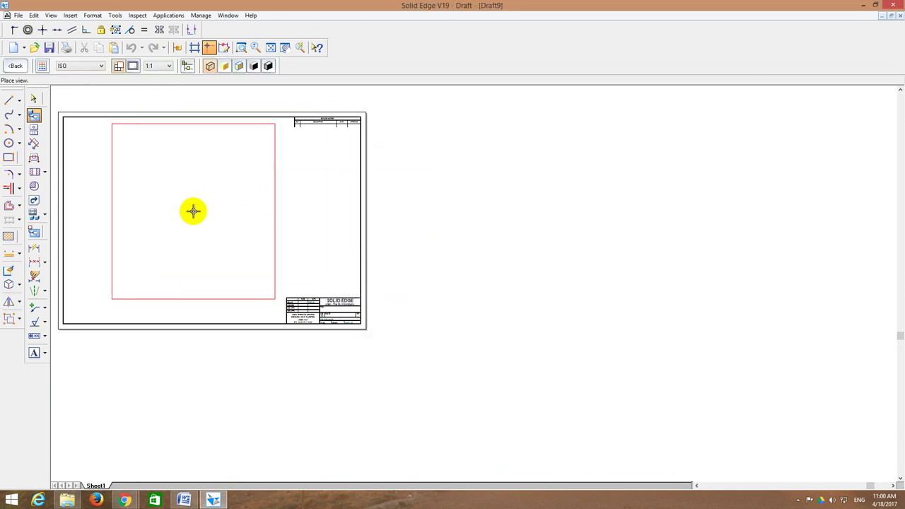
{"action": "left_click", "coordinate": [195, 214]}
{"action": "left_click", "coordinate": [271, 47]}
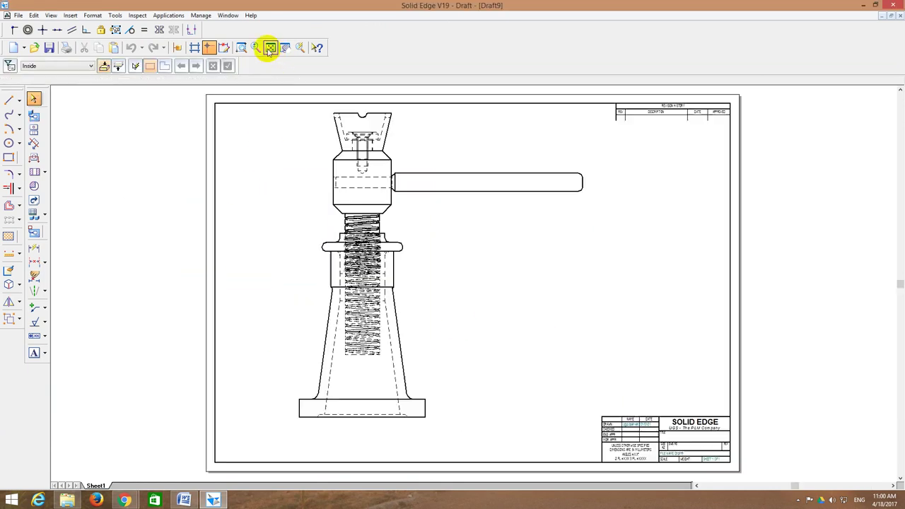
Step: Set Sheet1's background to A1-Sheet and move the jack view to the right
{"action": "right_click", "coordinate": [103, 486]}
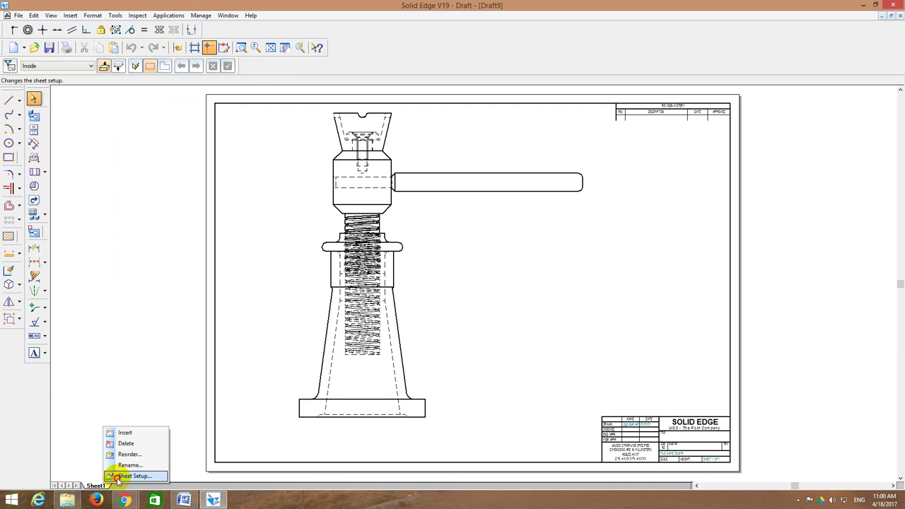
{"action": "left_click", "coordinate": [135, 474]}
{"action": "left_click", "coordinate": [453, 208]}
{"action": "left_click", "coordinate": [441, 224]}
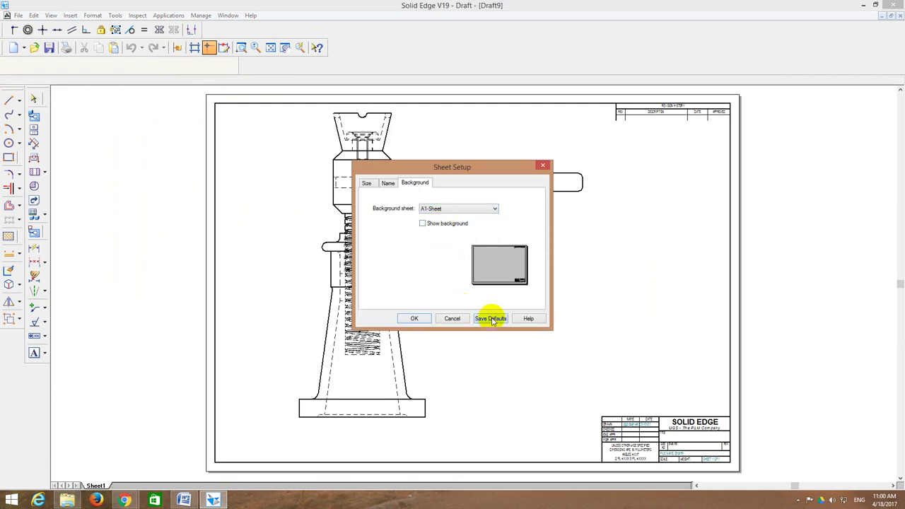
{"action": "left_click", "coordinate": [414, 319]}
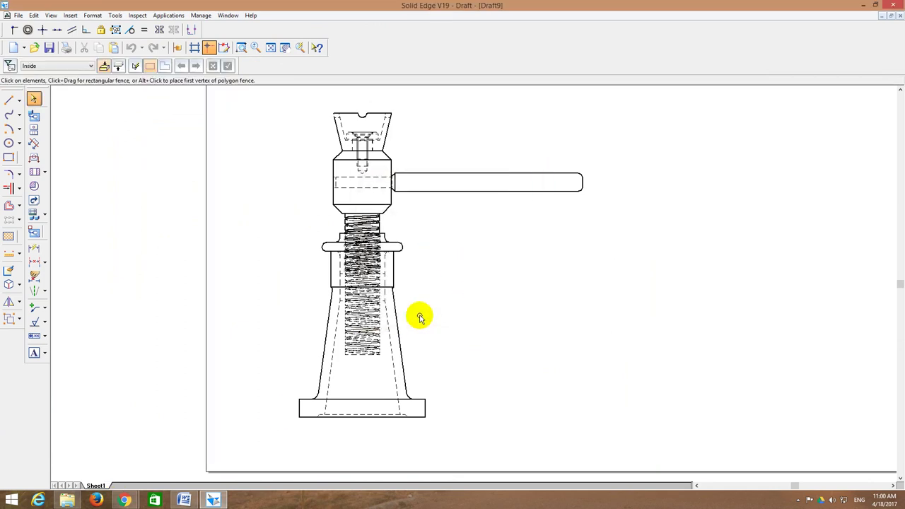
{"action": "left_click", "coordinate": [271, 48]}
{"action": "mouse_move", "coordinate": [358, 259]}
{"action": "left_mouse_down"}
{"action": "mouse_move", "coordinate": [440, 207]}
{"action": "mouse_move", "coordinate": [446, 143]}
{"action": "left_mouse_up"}
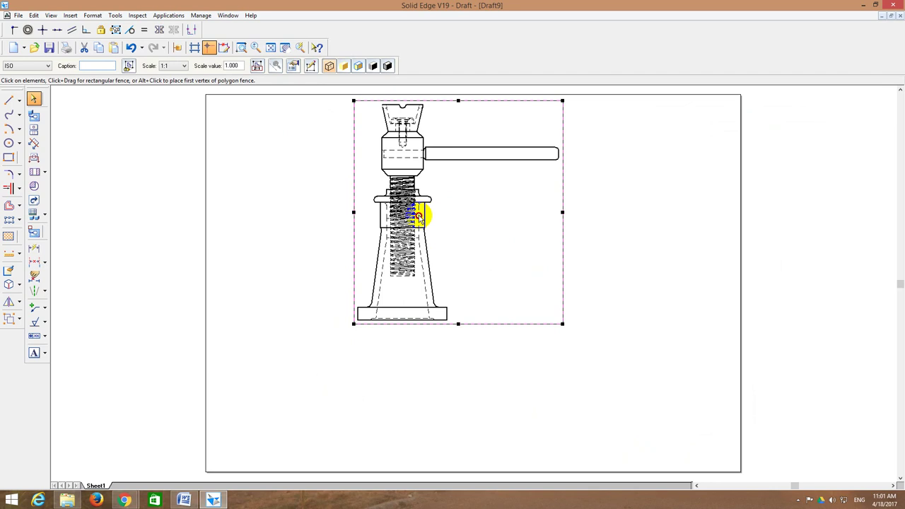
{"action": "left_click_drag", "start_coordinate": [419, 216], "coordinate": [438, 215]}
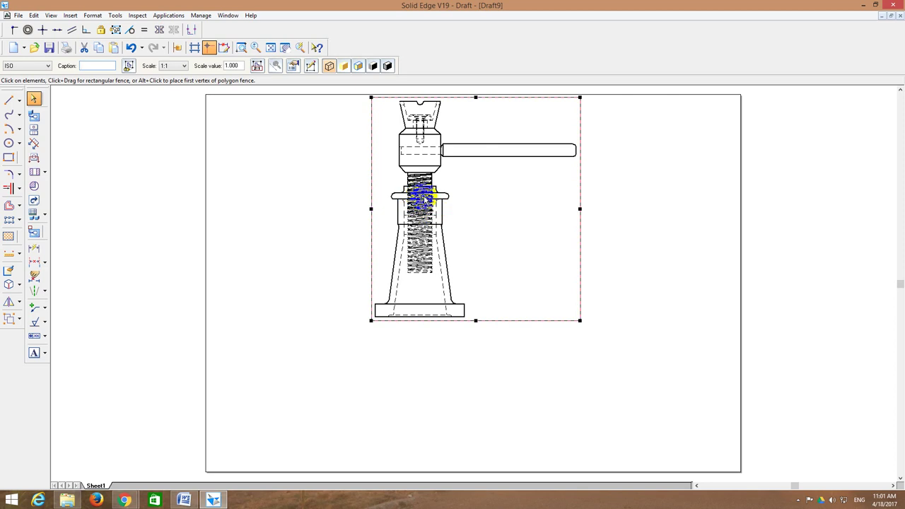
Step: Enable Section 1 in the front view's properties and update views to show the hatched cut
{"action": "right_click", "coordinate": [424, 198]}
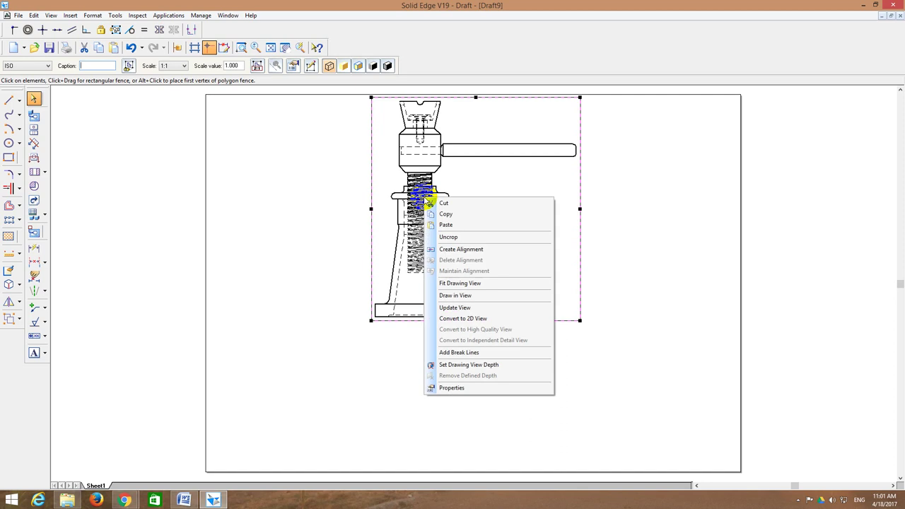
{"action": "left_click", "coordinate": [471, 389]}
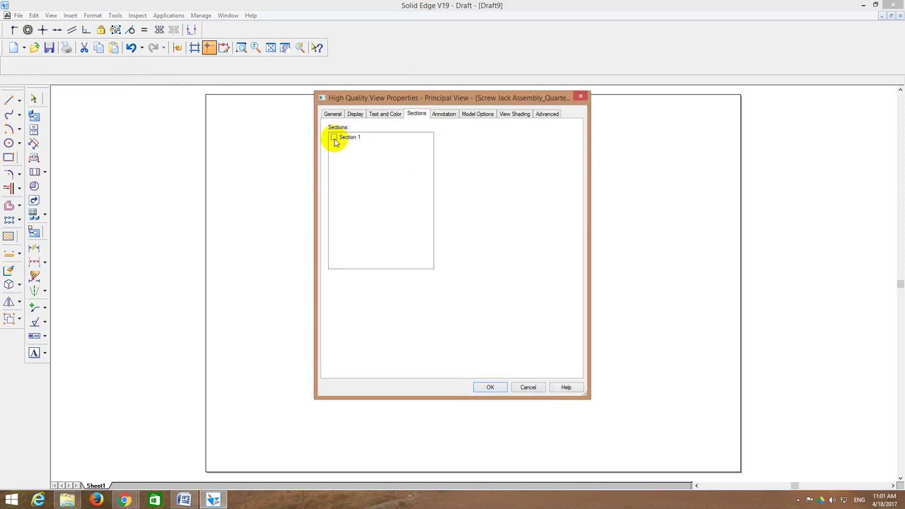
{"action": "left_click", "coordinate": [334, 138]}
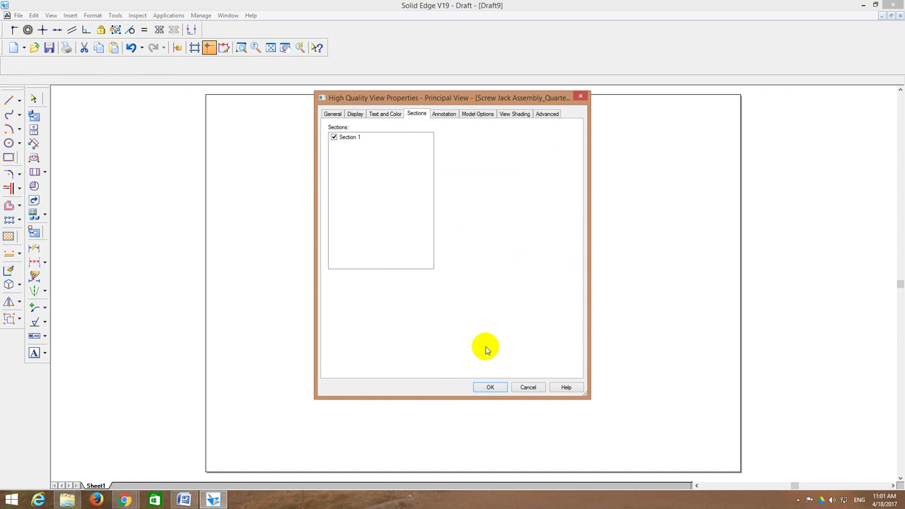
{"action": "left_click", "coordinate": [491, 387]}
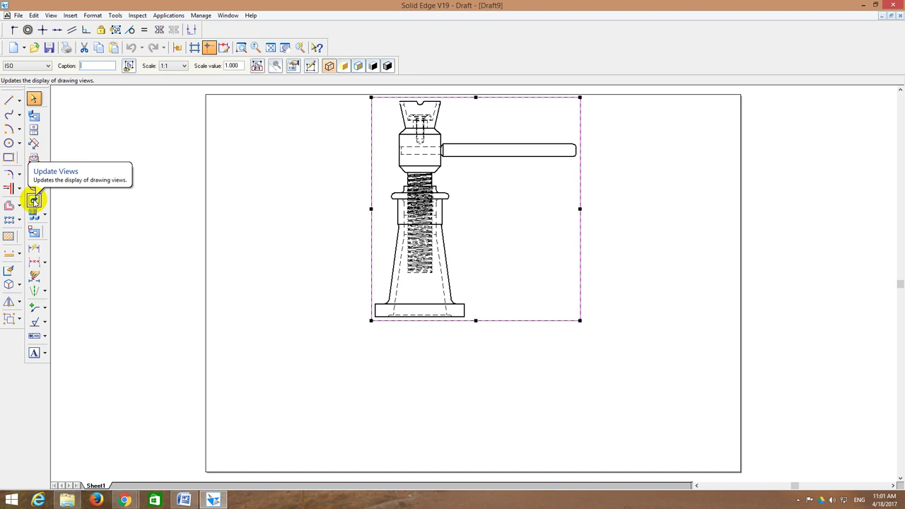
{"action": "left_click", "coordinate": [33, 201]}
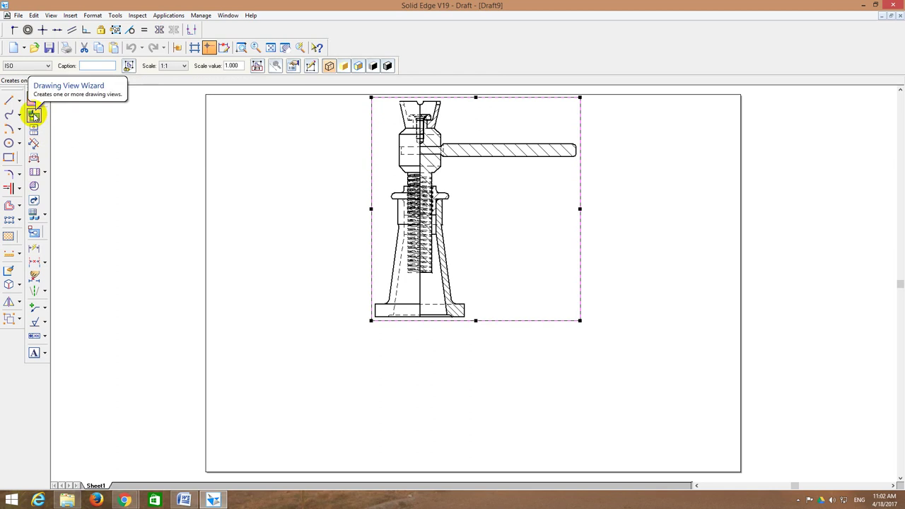
Step: Project a principal top view from the sectioned front view, placing it directly below
{"action": "left_click", "coordinate": [33, 130]}
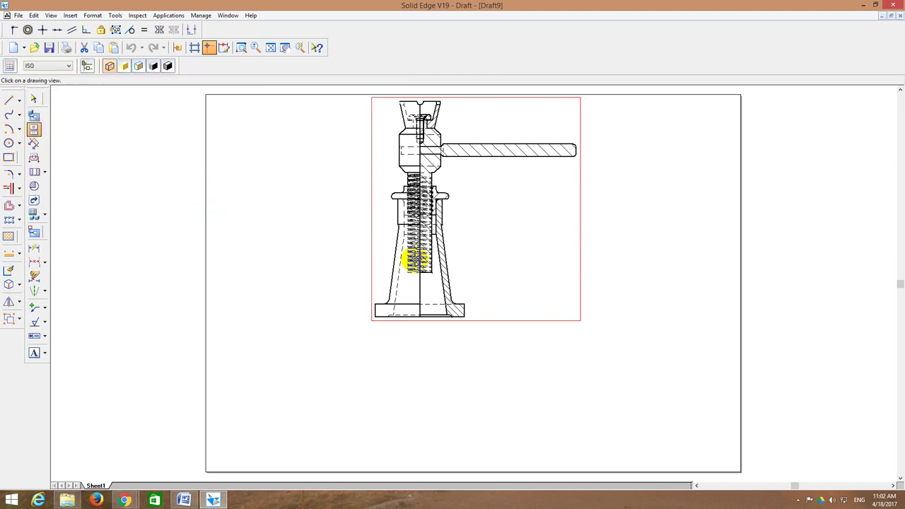
{"action": "left_click", "coordinate": [415, 258]}
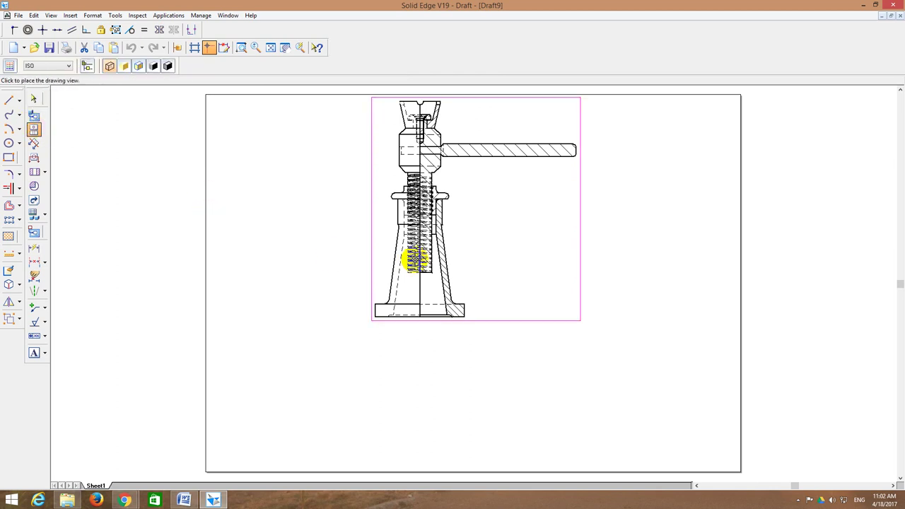
{"action": "left_click", "coordinate": [429, 390]}
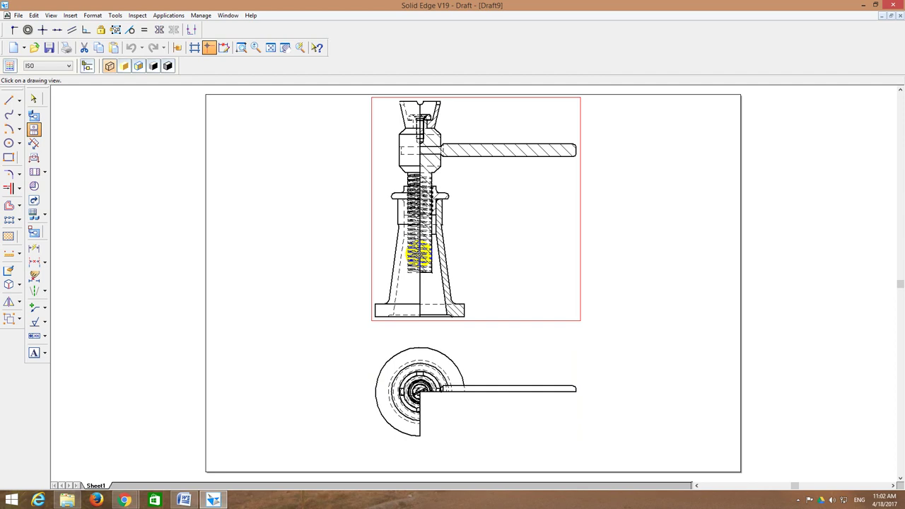
Step: Turn off Section 1 in the top view's properties and update views so the jack appears uncut
{"action": "left_click", "coordinate": [420, 393]}
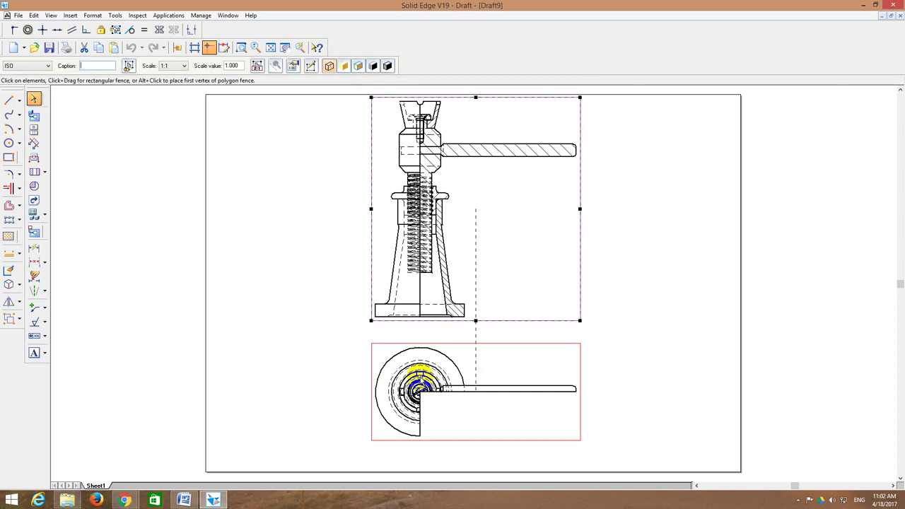
{"action": "right_click", "coordinate": [420, 382]}
{"action": "left_click", "coordinate": [441, 370]}
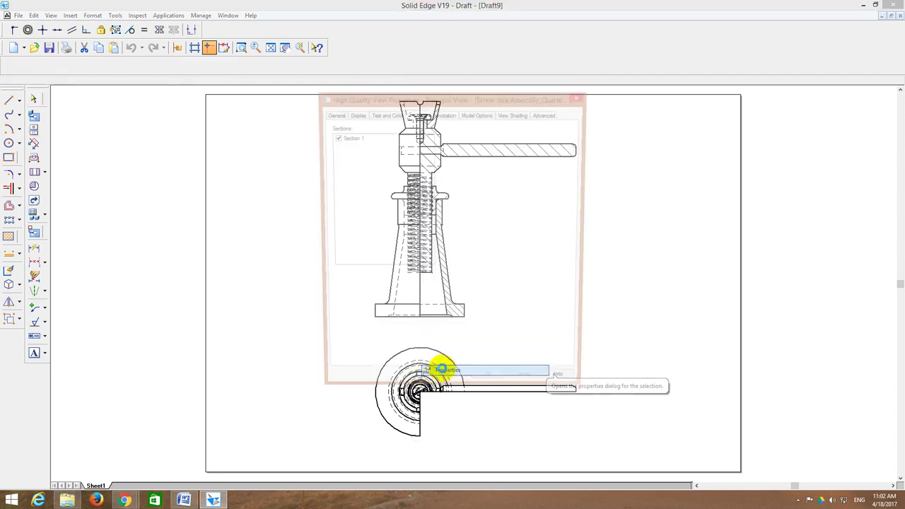
{"action": "left_click", "coordinate": [411, 114]}
{"action": "left_click", "coordinate": [334, 138]}
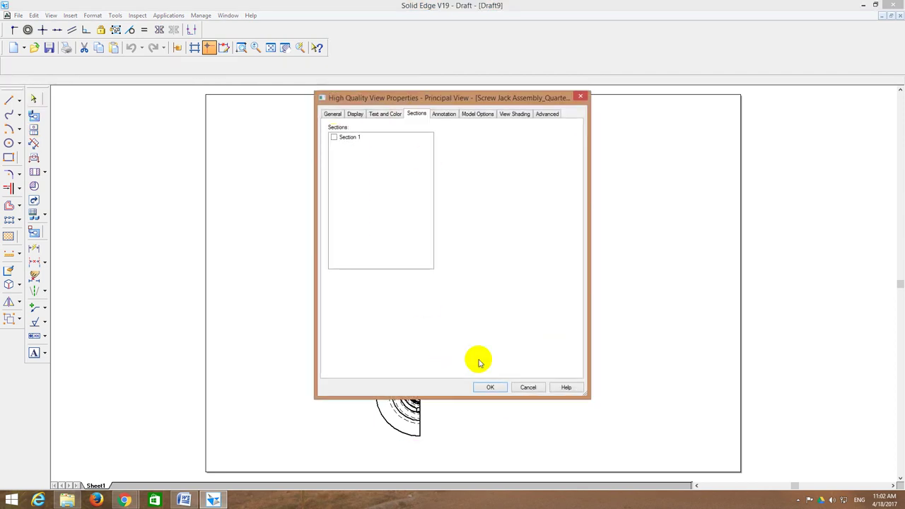
{"action": "left_click", "coordinate": [489, 387]}
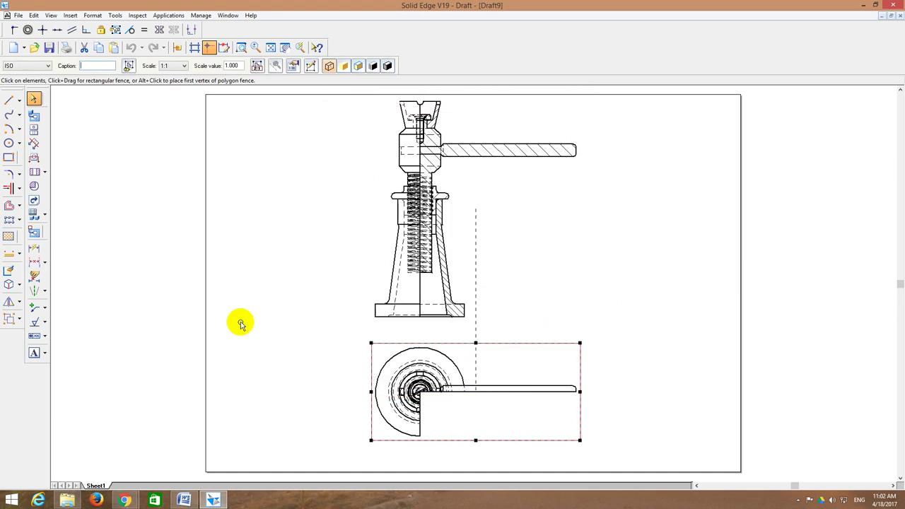
{"action": "left_click", "coordinate": [34, 199]}
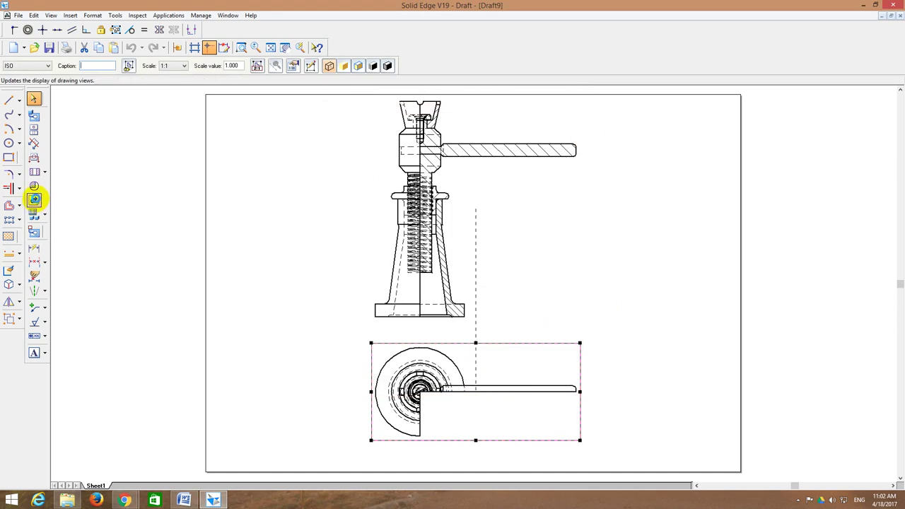
{"action": "left_click", "coordinate": [676, 275]}
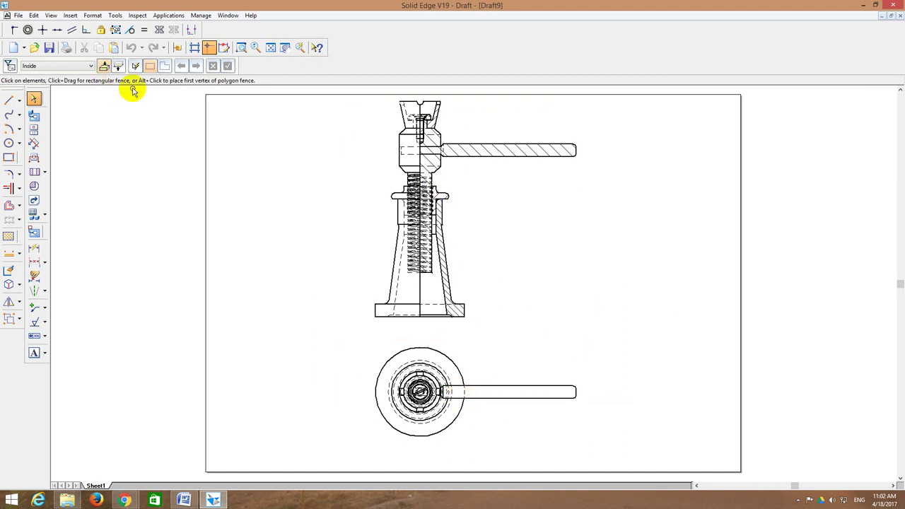
Step: Save the drawing under the name 'Screw Jack 2D'
{"action": "left_click", "coordinate": [48, 47]}
{"action": "type", "text": "Screw Jac"}
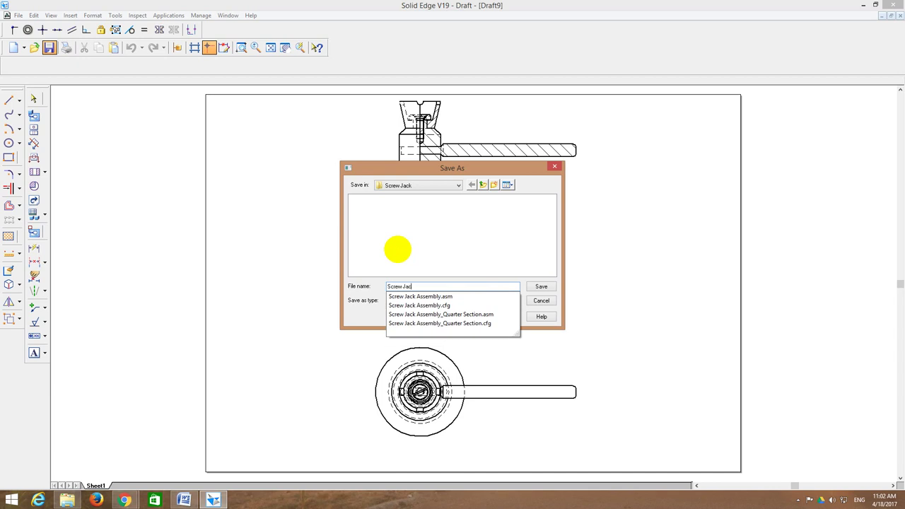
{"action": "type", "text": "k 2"}
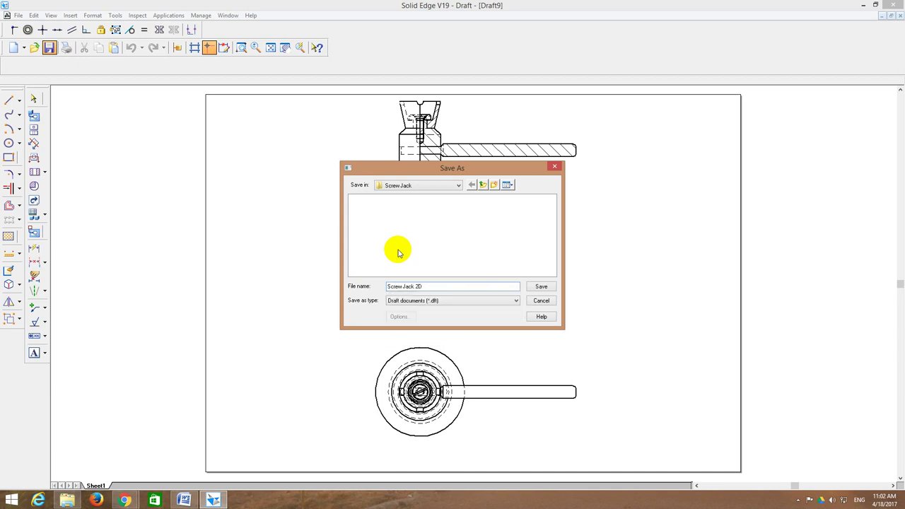
{"action": "type", "text": "D"}
{"action": "key", "text": "Return"}
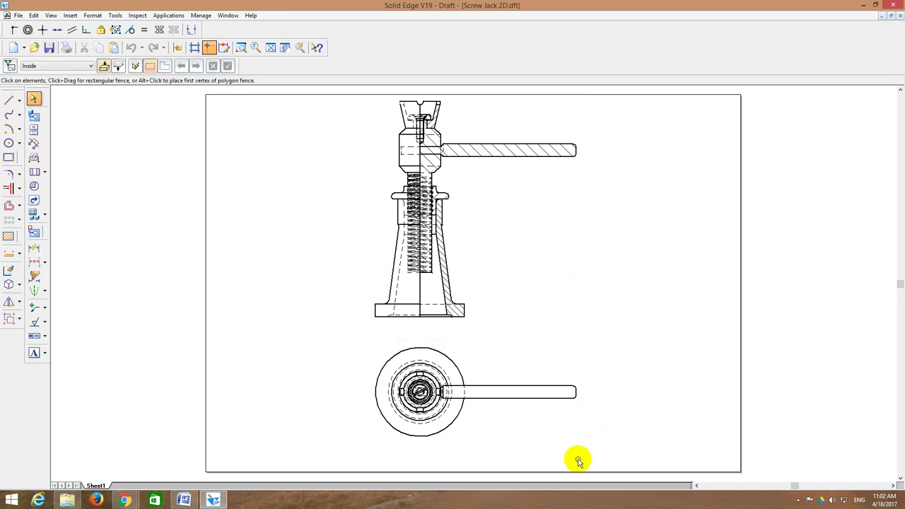
{"action": "key", "text": "ctrl+s"}
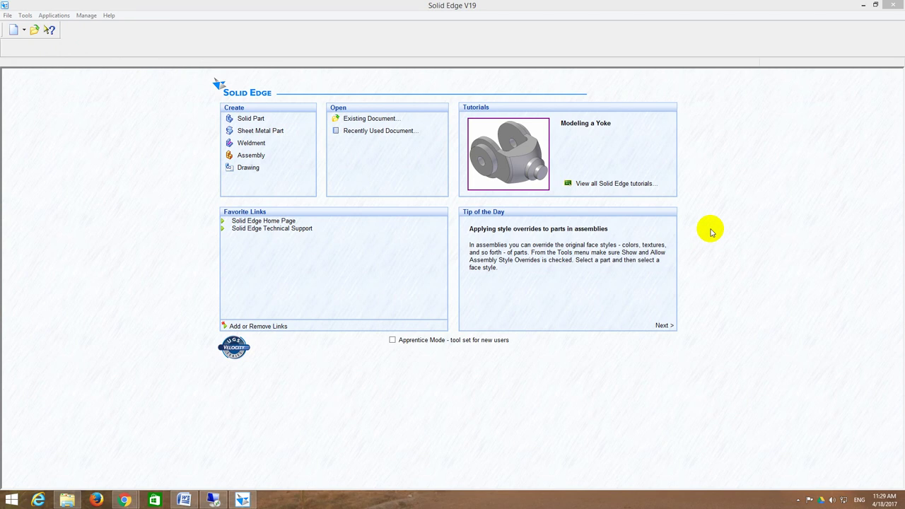
Step: Open Screw Jack Assembly.asm and fit the whole jack in the view
{"action": "left_click", "coordinate": [373, 119]}
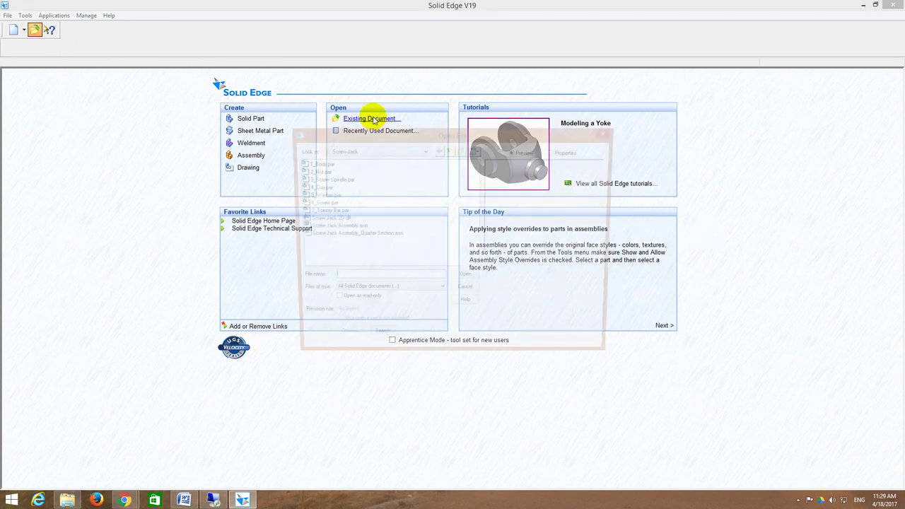
{"action": "left_click", "coordinate": [325, 227]}
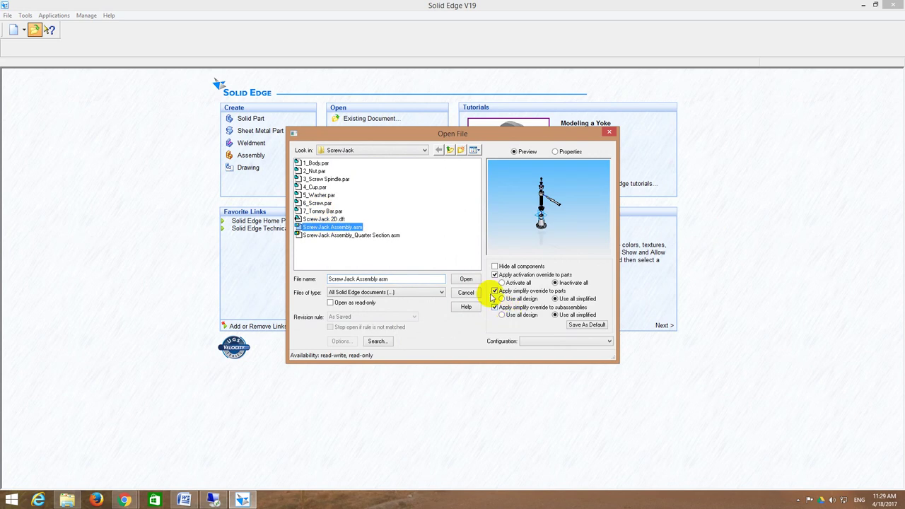
{"action": "left_click", "coordinate": [466, 278]}
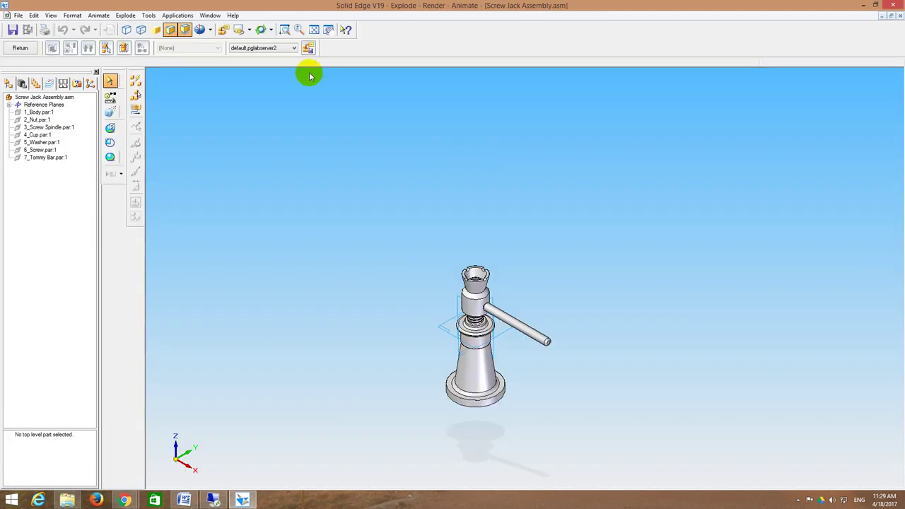
{"action": "left_click", "coordinate": [314, 29]}
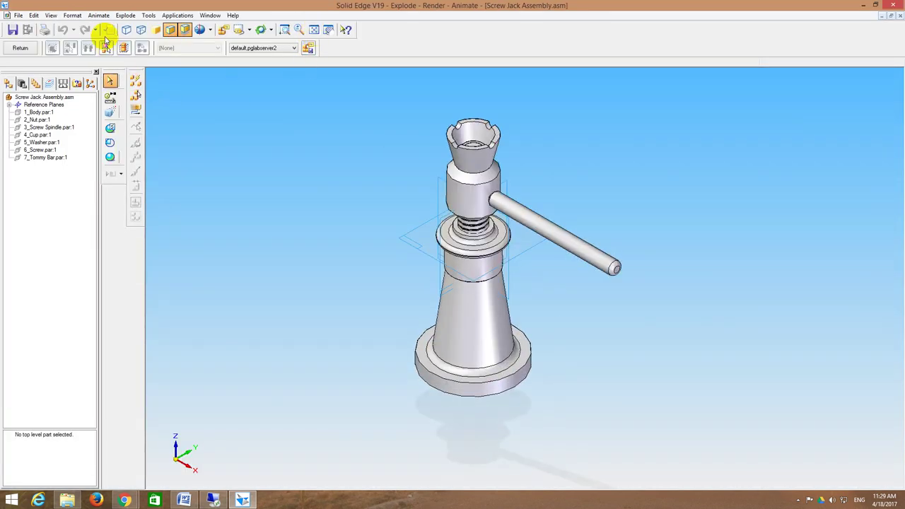
Step: Switch the assembly to the Explode - Render - Animate environment
{"action": "left_click", "coordinate": [99, 15]}
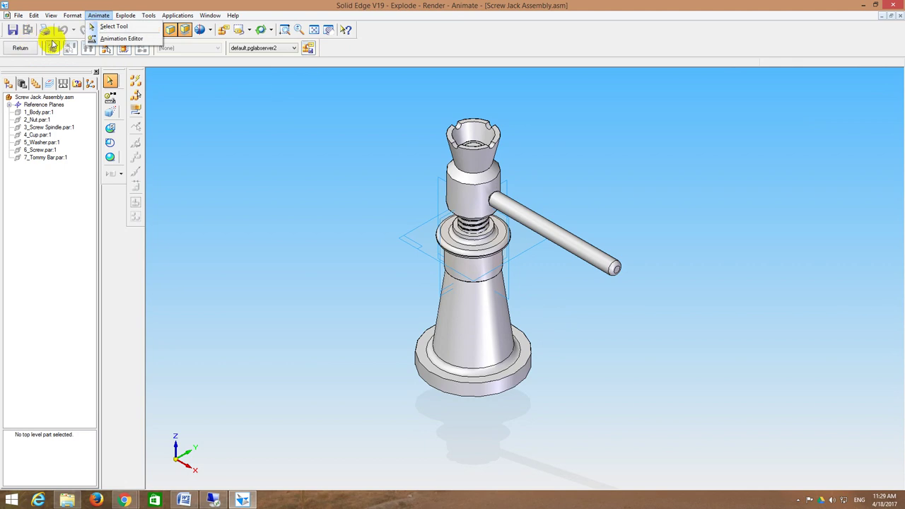
{"action": "left_click", "coordinate": [20, 47]}
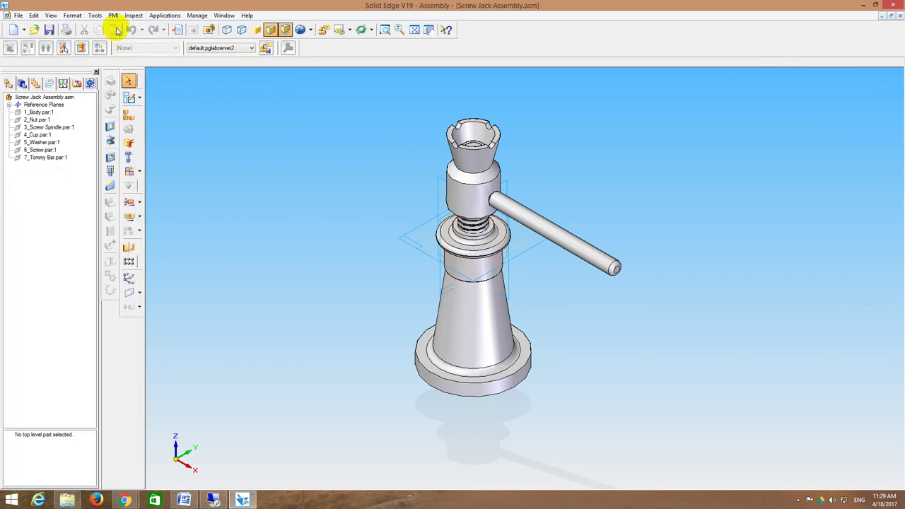
{"action": "left_click", "coordinate": [160, 16]}
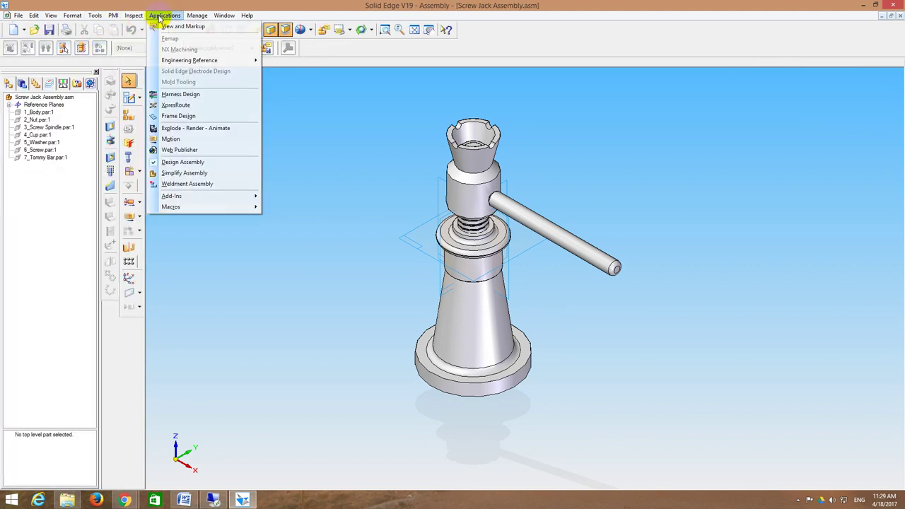
{"action": "left_click", "coordinate": [189, 132]}
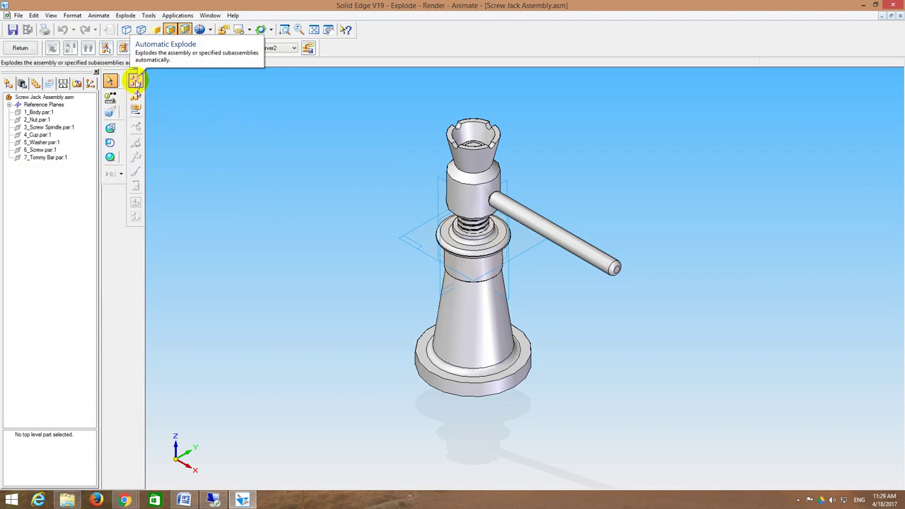
Step: Automatically explode the top-level screw jack assembly into its separate parts
{"action": "left_click", "coordinate": [136, 82]}
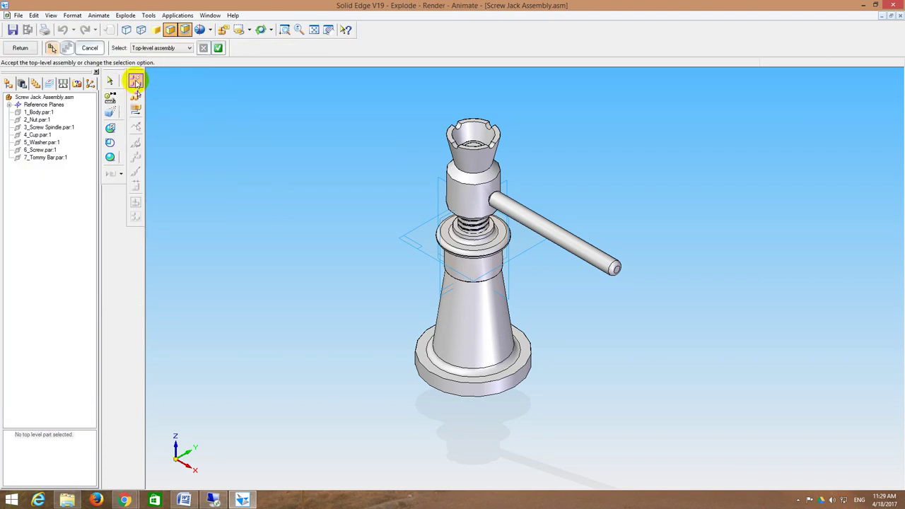
{"action": "left_click", "coordinate": [219, 47]}
{"action": "left_click", "coordinate": [89, 47]}
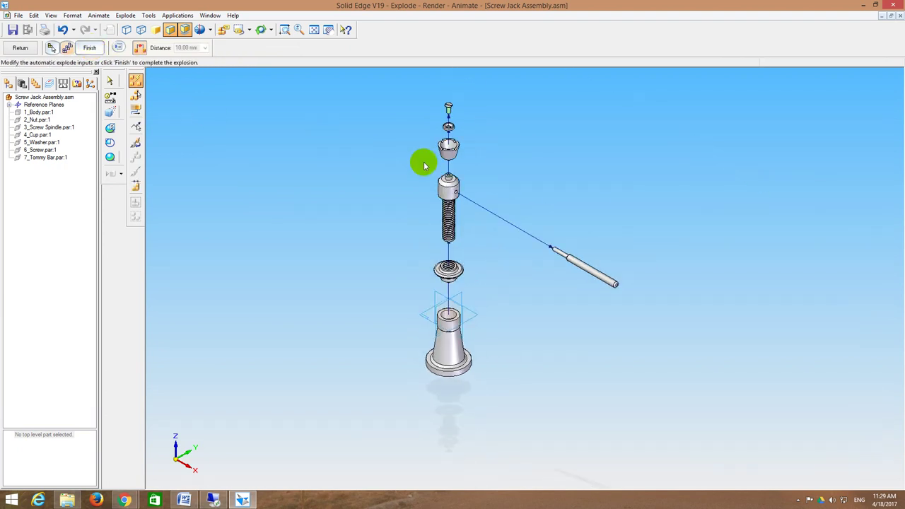
Step: Select the nut stack with Drag Component, then try the Flow Lines tool
{"action": "left_click", "coordinate": [136, 110]}
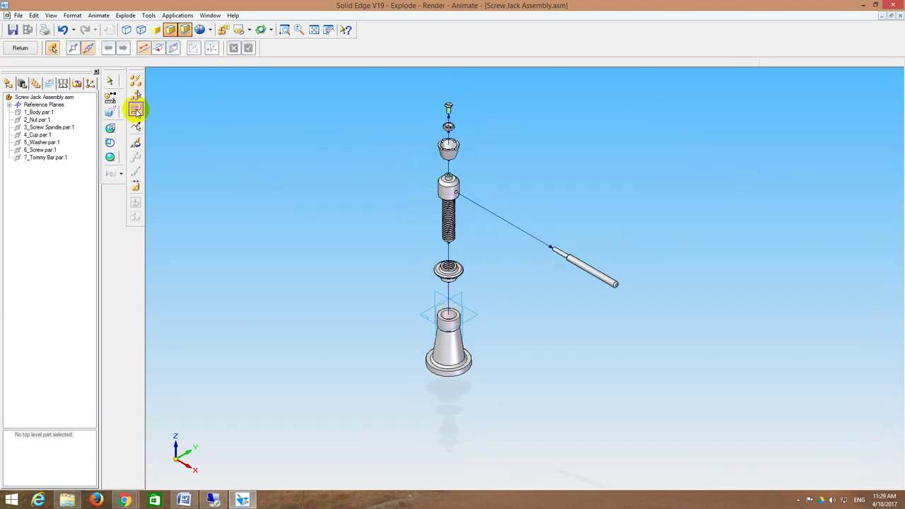
{"action": "left_click", "coordinate": [451, 291]}
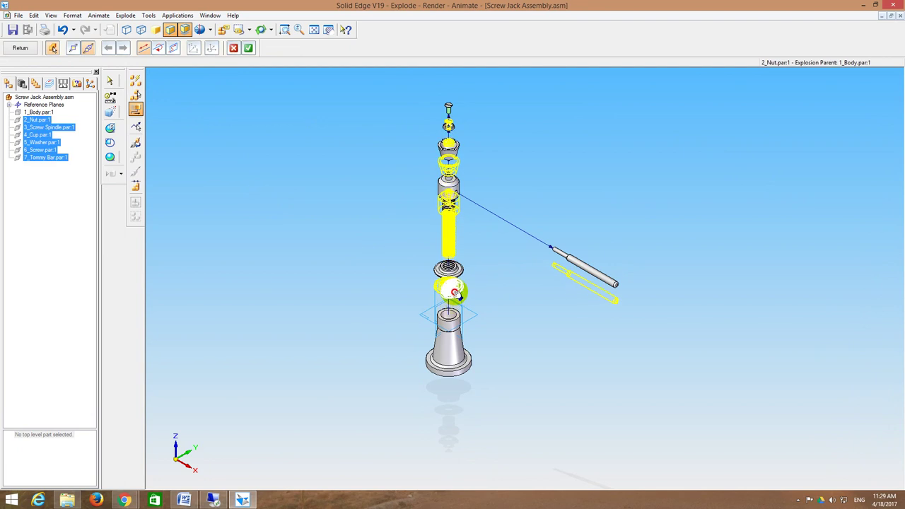
{"action": "left_click", "coordinate": [455, 290]}
{"action": "left_click", "coordinate": [136, 125]}
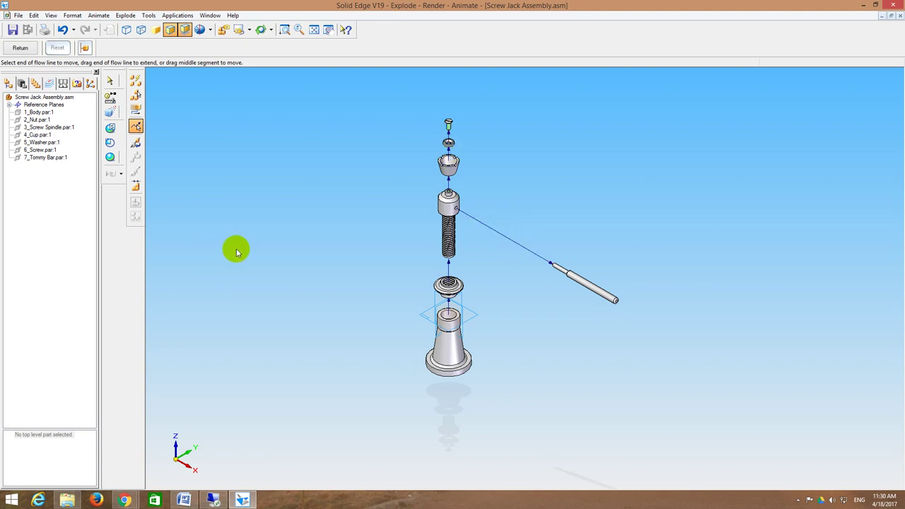
Step: Slide the tommy bar along its flow line closer to the spindle
{"action": "left_click", "coordinate": [136, 109]}
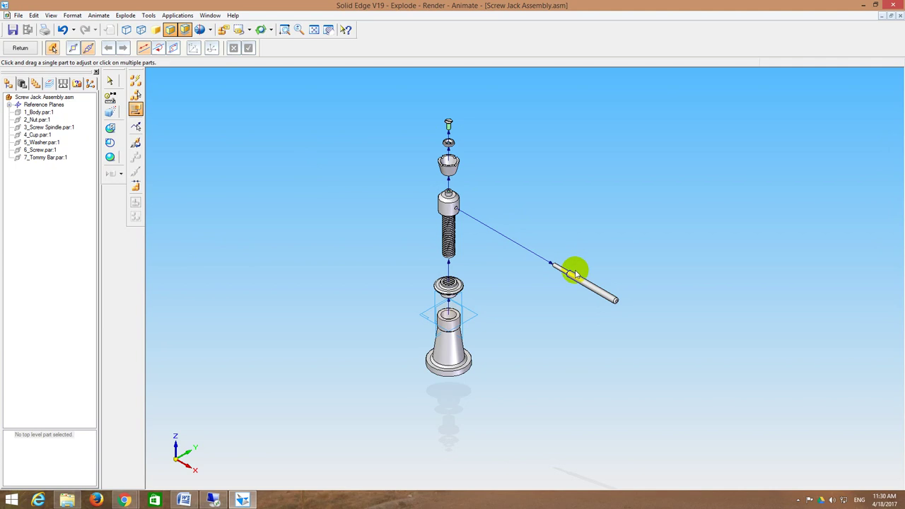
{"action": "left_click_drag", "start_coordinate": [575, 268], "coordinate": [521, 242]}
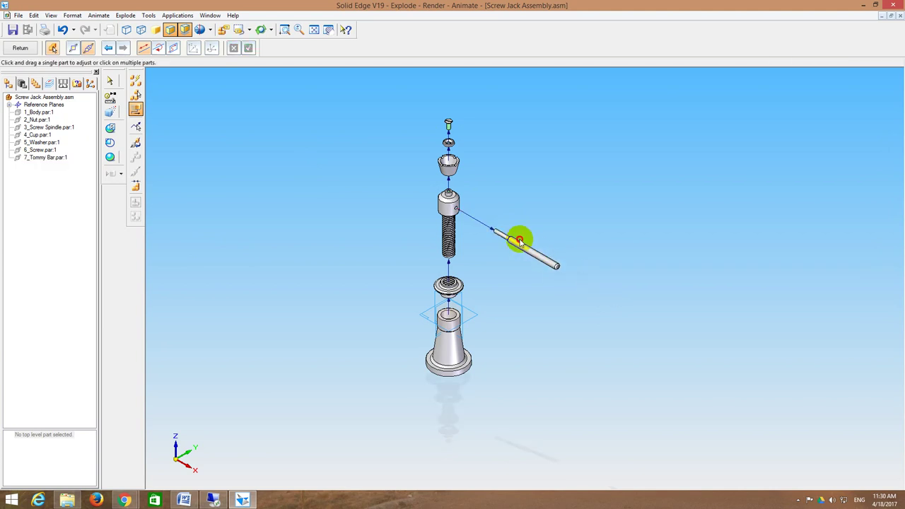
{"action": "left_click", "coordinate": [522, 248]}
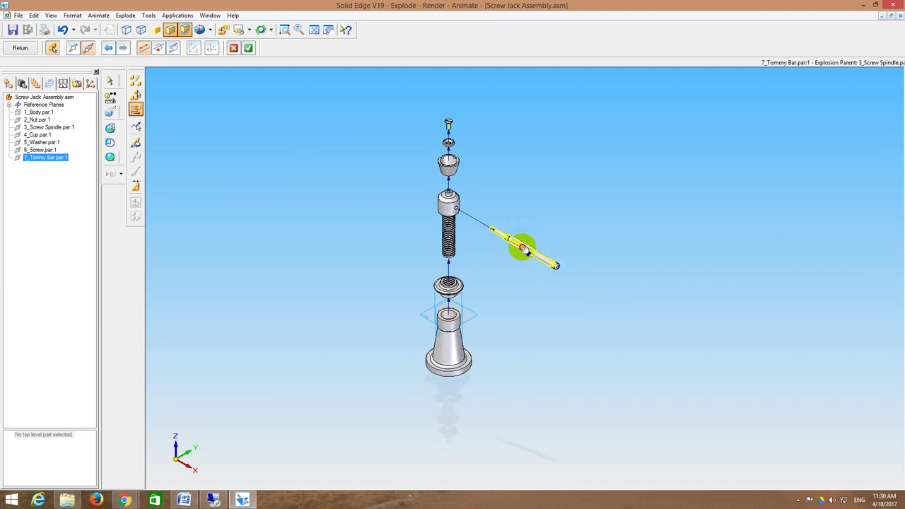
Step: Lower the nut stack and the cup, washer and screw toward the body, then fit the view
{"action": "left_click", "coordinate": [446, 290]}
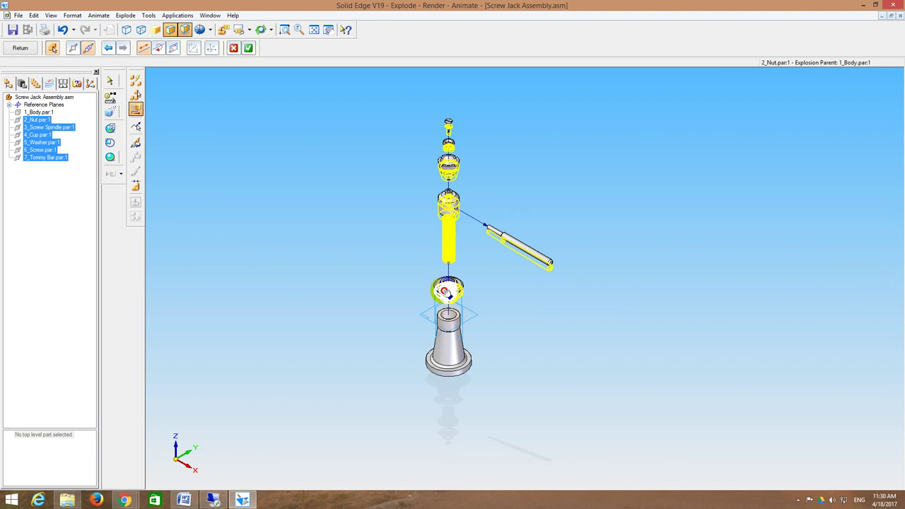
{"action": "left_click_drag", "start_coordinate": [460, 247], "coordinate": [450, 240]}
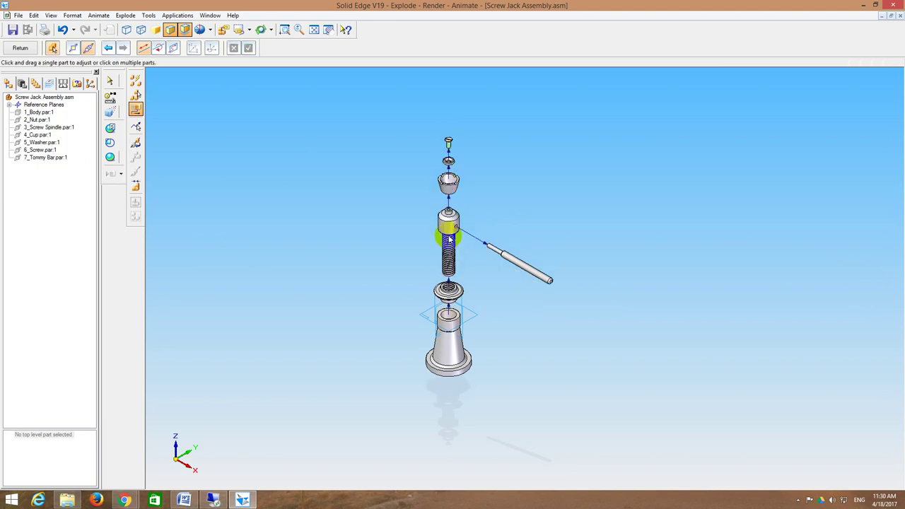
{"action": "left_click", "coordinate": [448, 183]}
{"action": "left_click_drag", "start_coordinate": [449, 183], "coordinate": [448, 175]}
{"action": "left_click", "coordinate": [448, 171]}
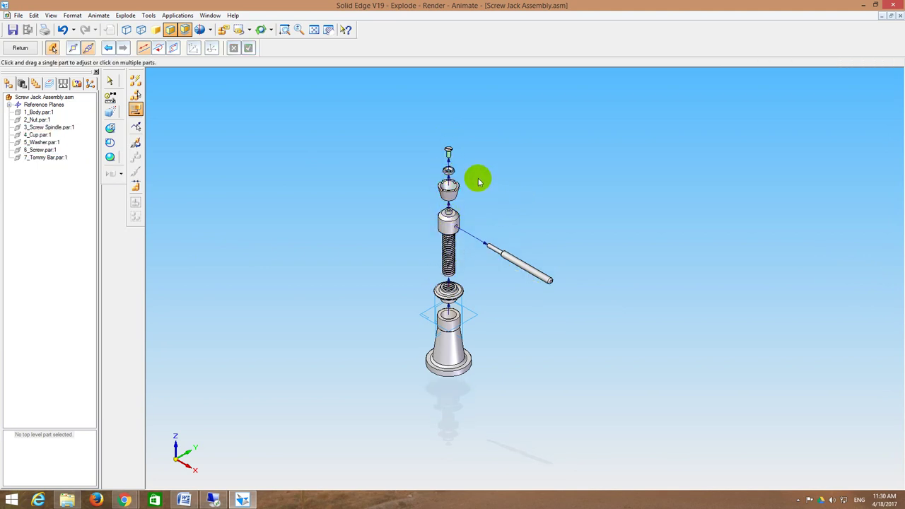
{"action": "left_click", "coordinate": [312, 30]}
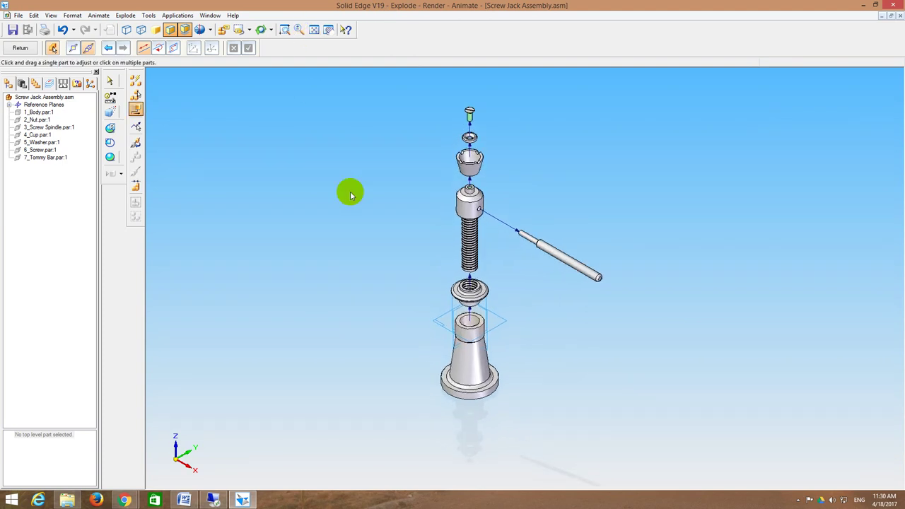